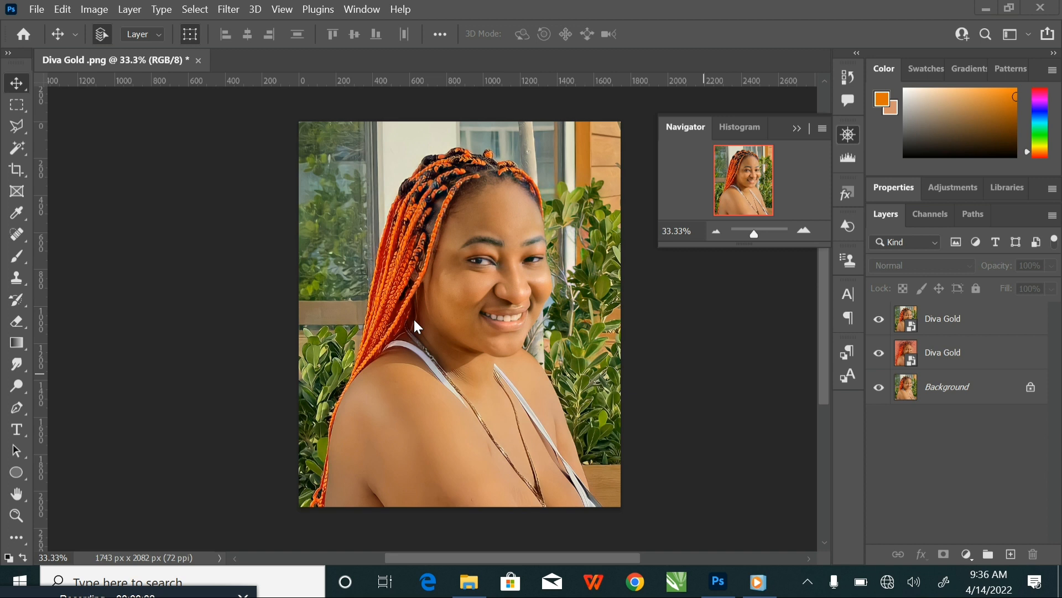
Delete both Diva Gold layers so that only the Background layer remains
click(877, 320)
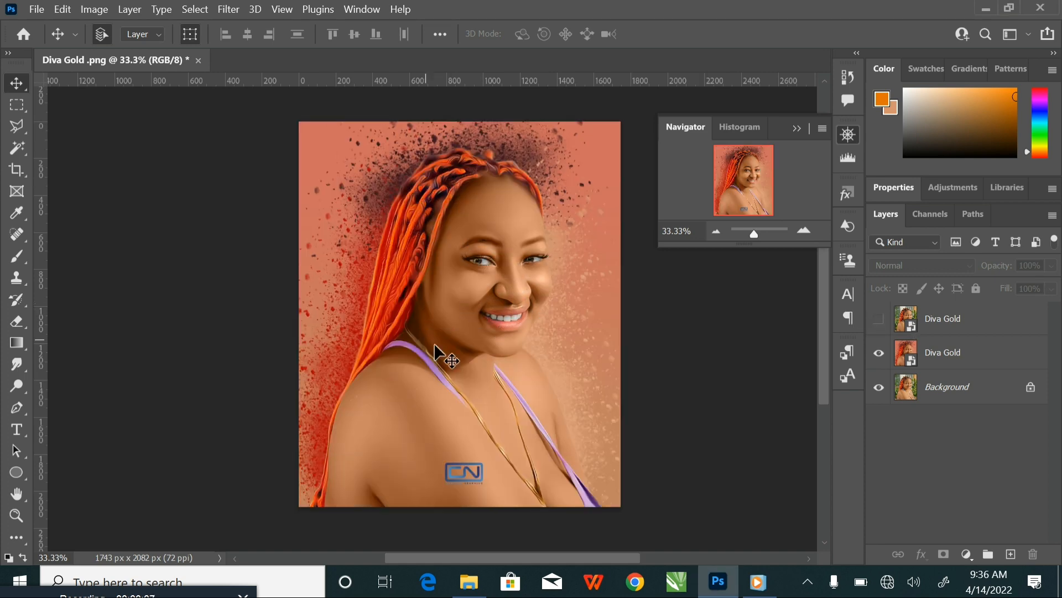
click(969, 325)
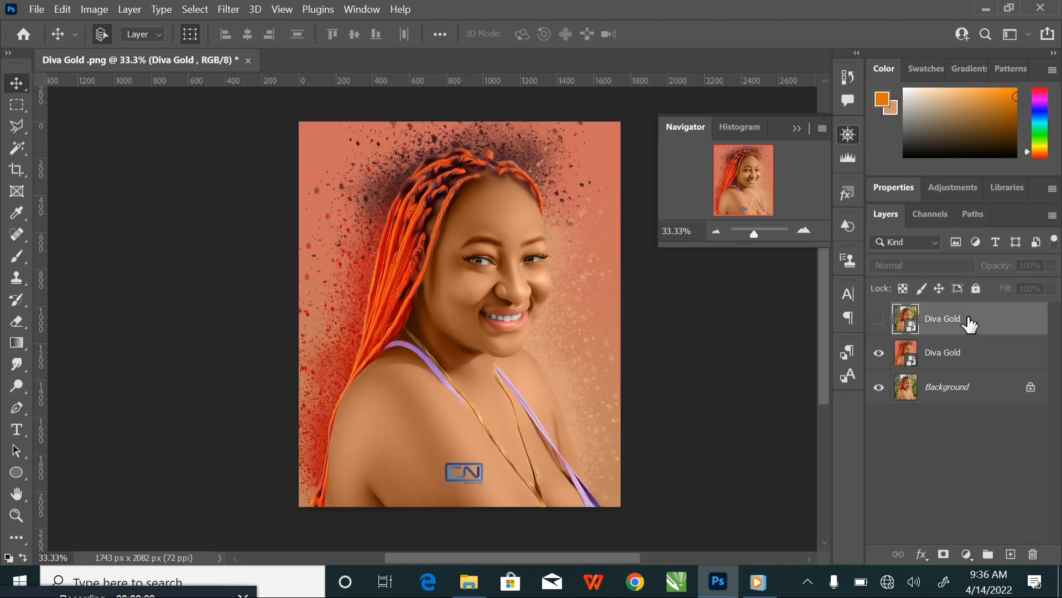
key(Delete)
key(Delete)
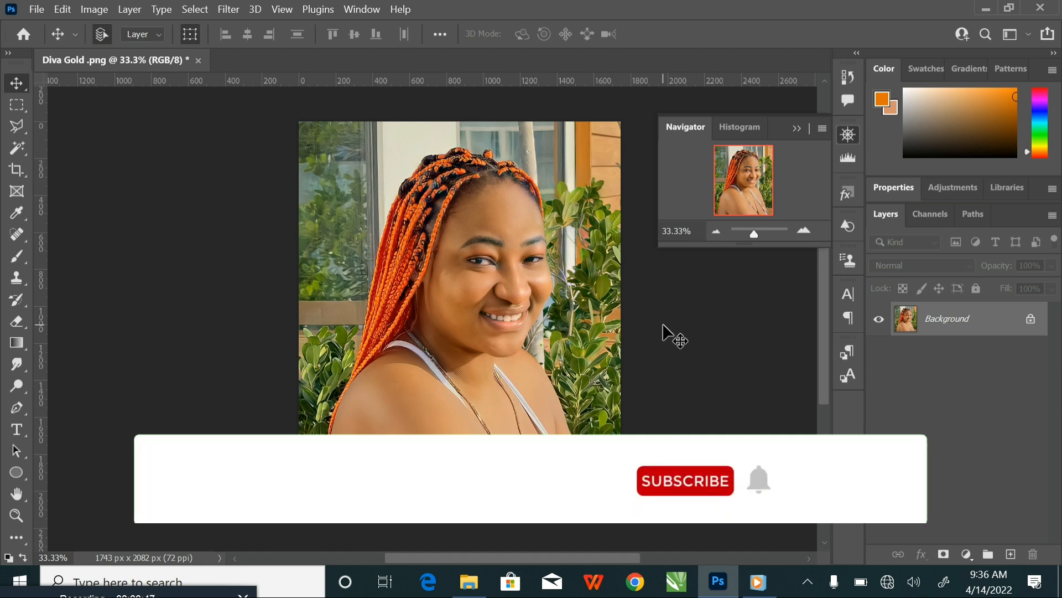
Duplicate the Background layer and add an empty layer between the Background and its copy
key(ctrl+j)
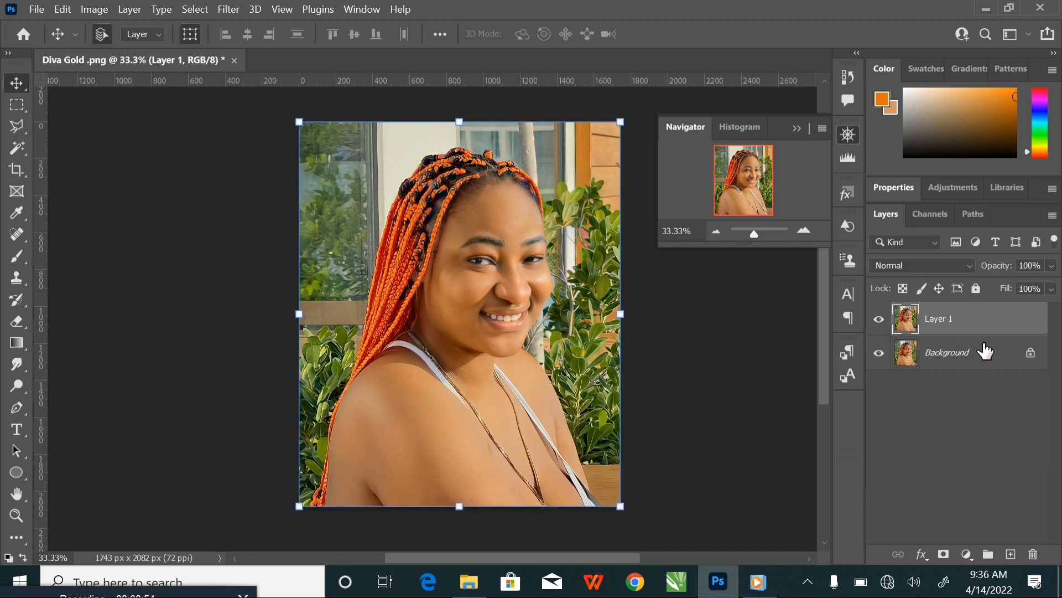
click(987, 353)
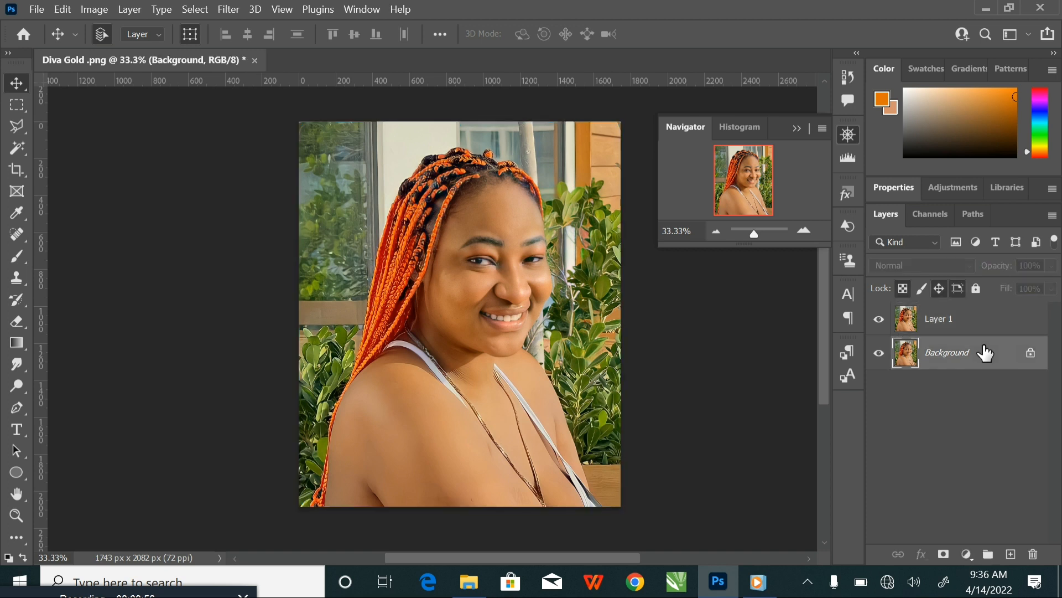
click(1011, 554)
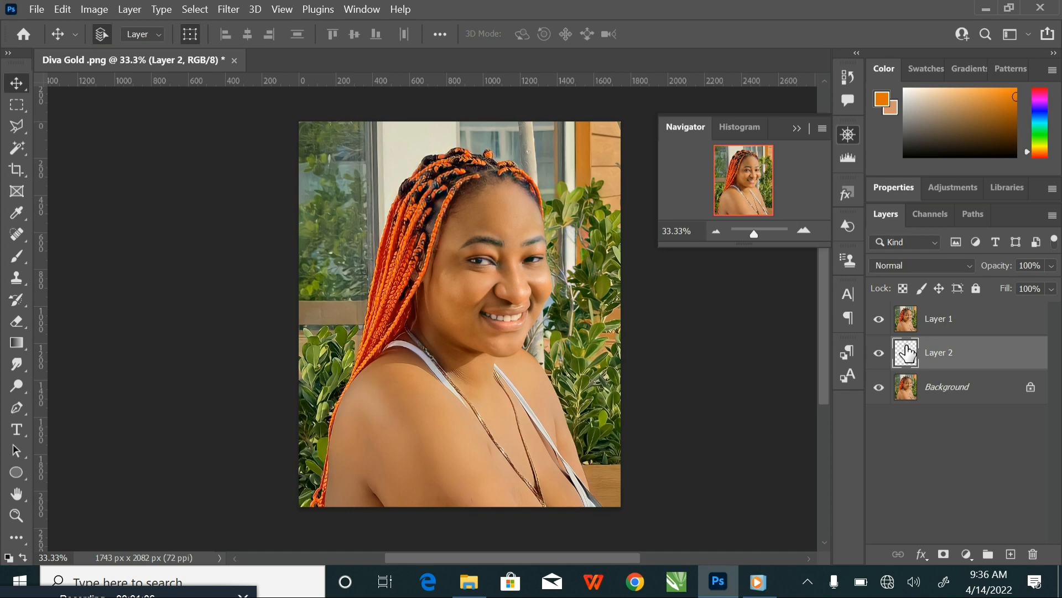
Fill the empty Layer 2 with the orange foreground colour #e07400 and make Layer 1 the active layer
click(884, 101)
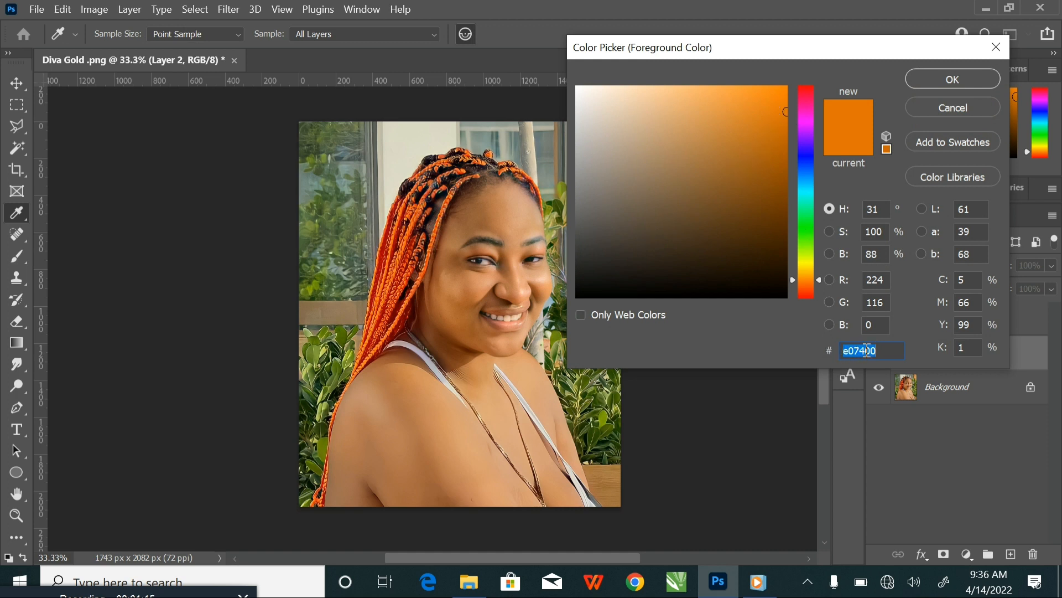
click(962, 77)
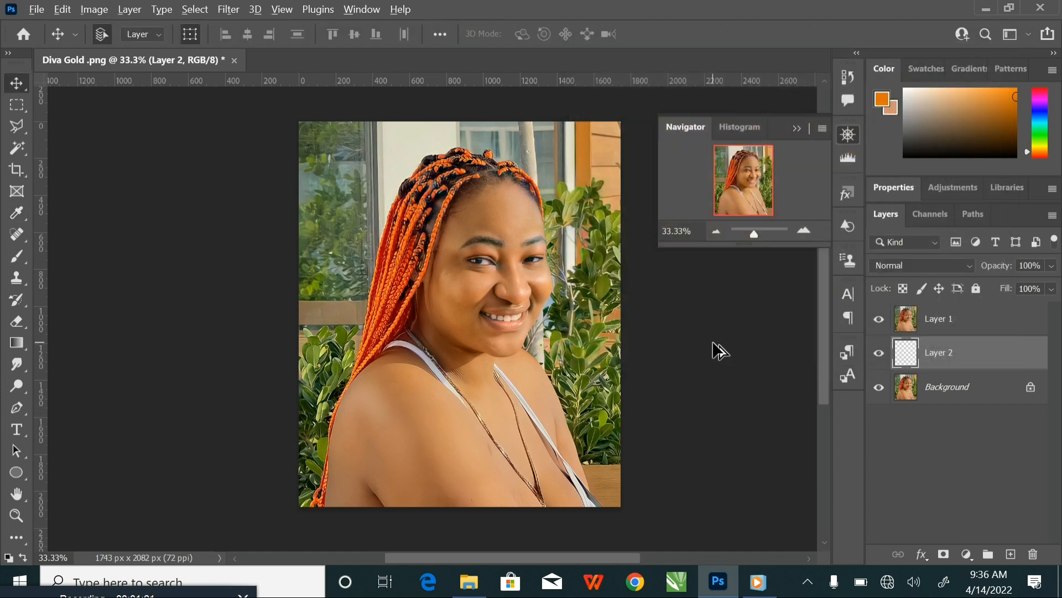
key(alt+BackSpace)
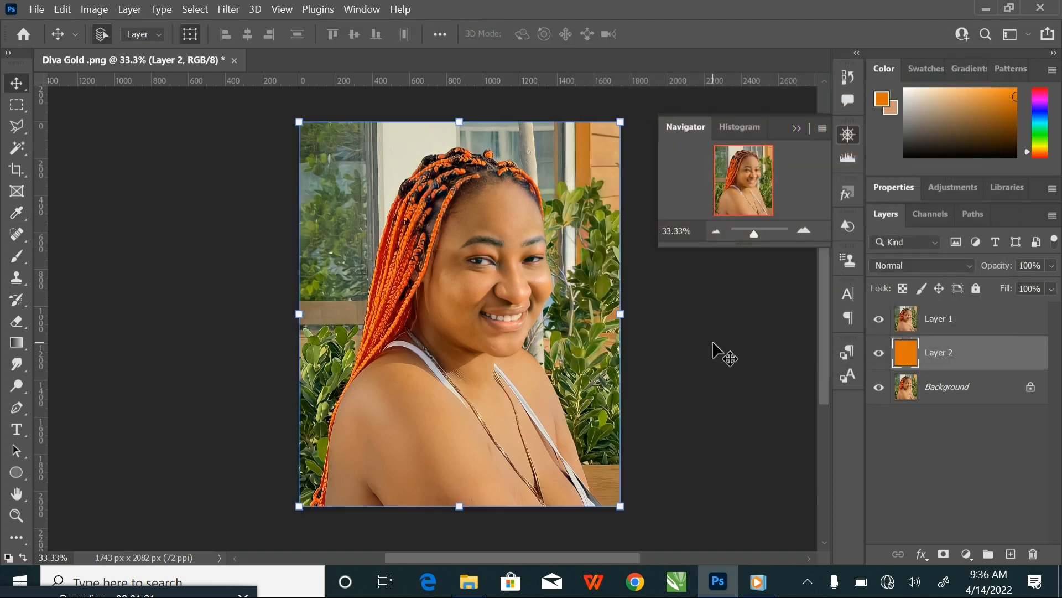
click(934, 321)
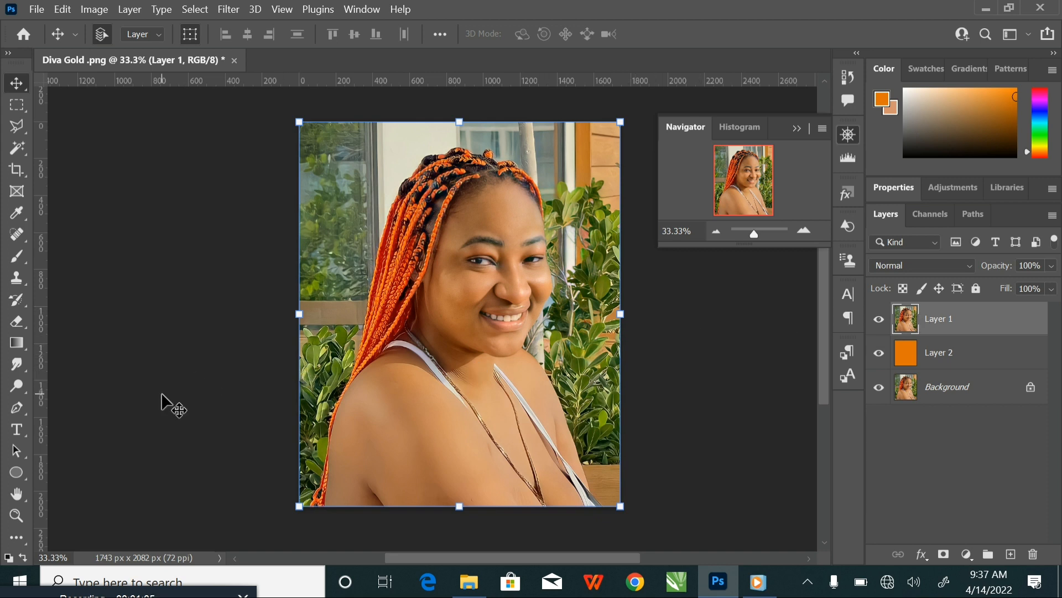
click(16, 409)
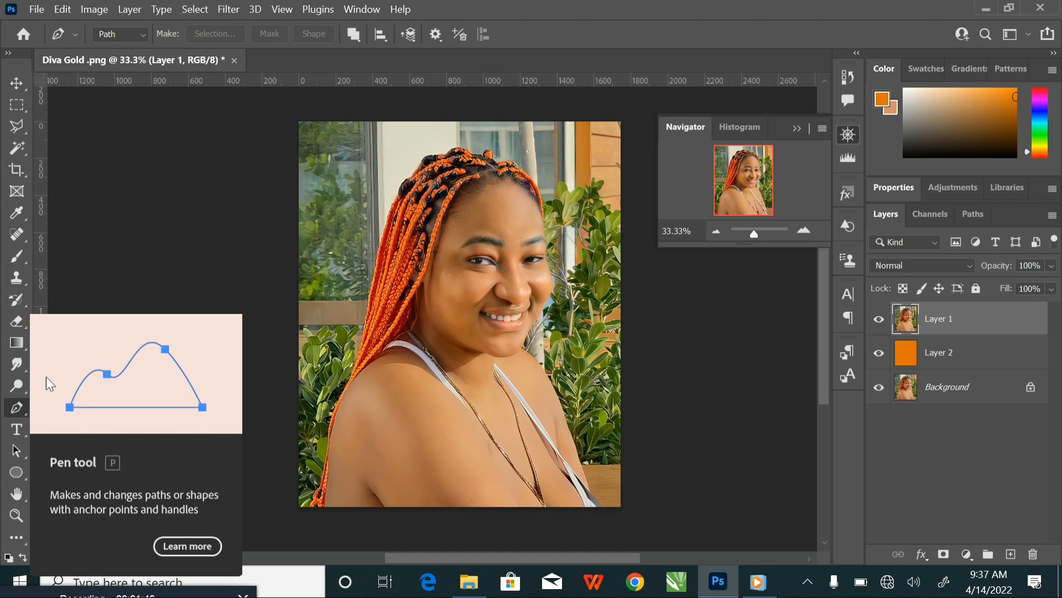
click(17, 106)
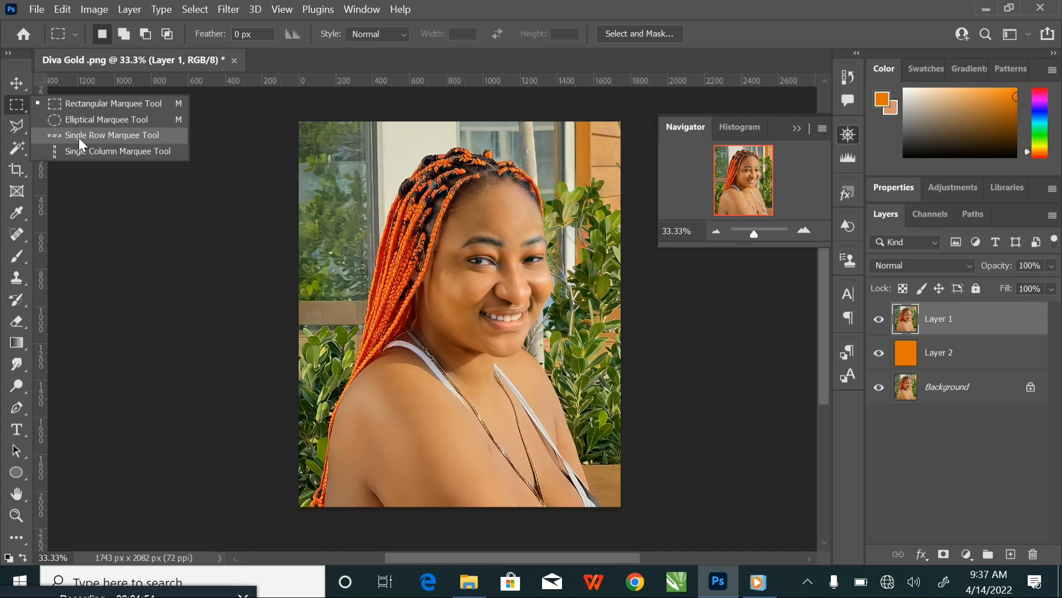
click(17, 126)
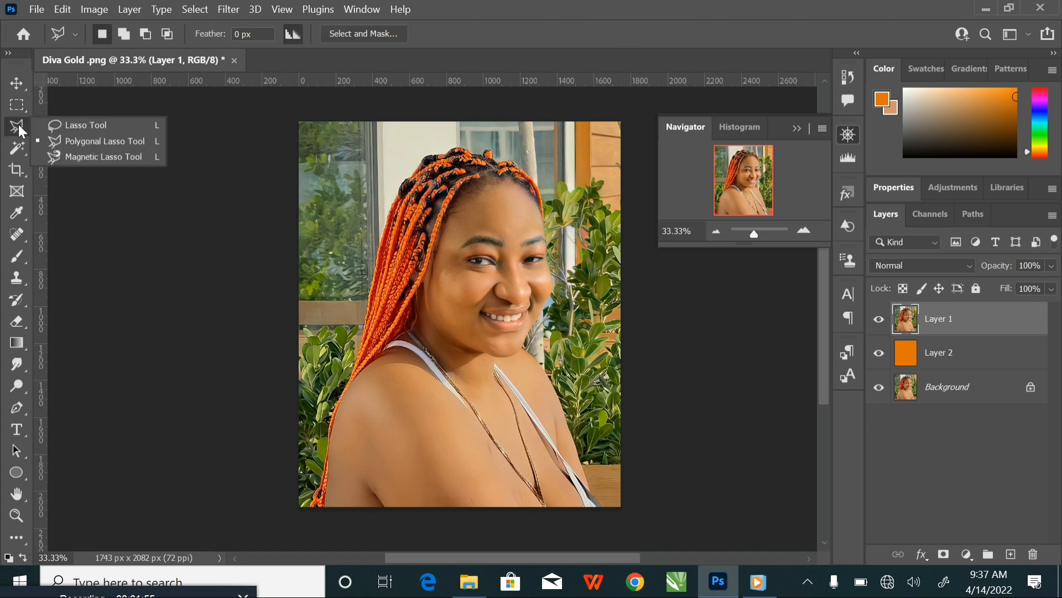
click(90, 125)
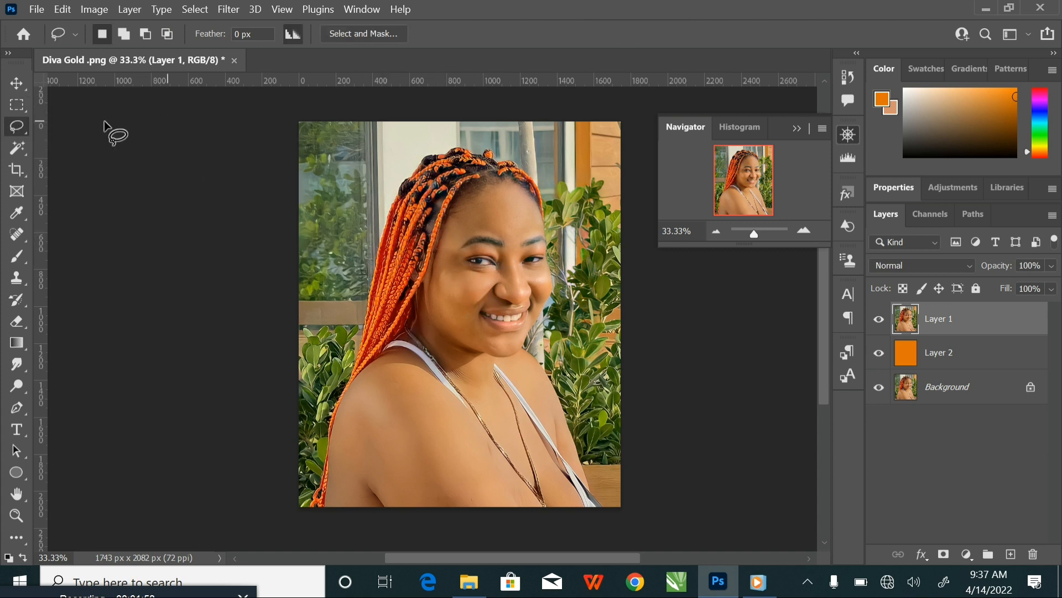
click(23, 126)
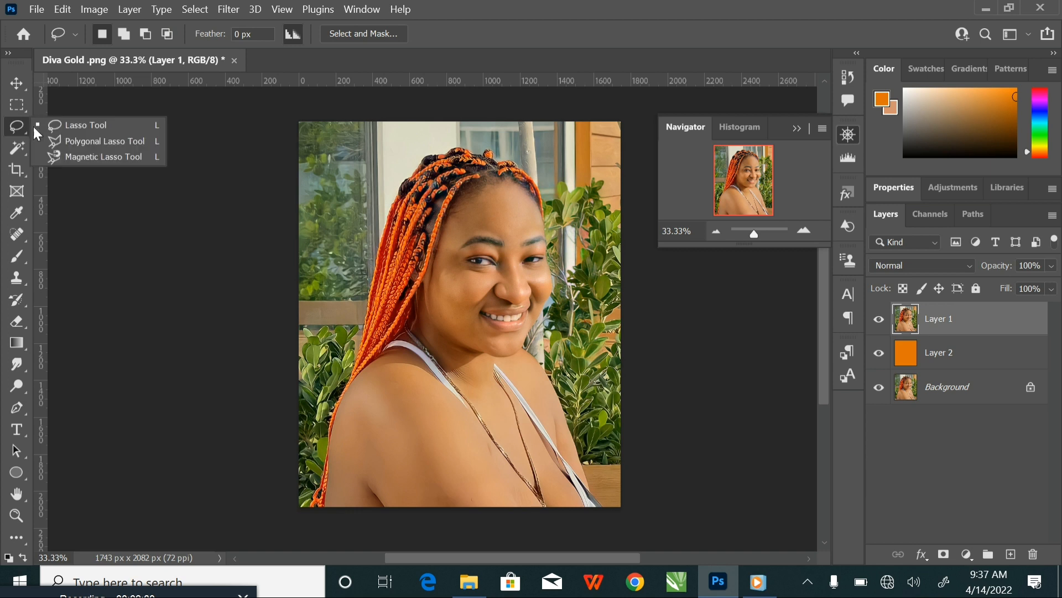
click(79, 138)
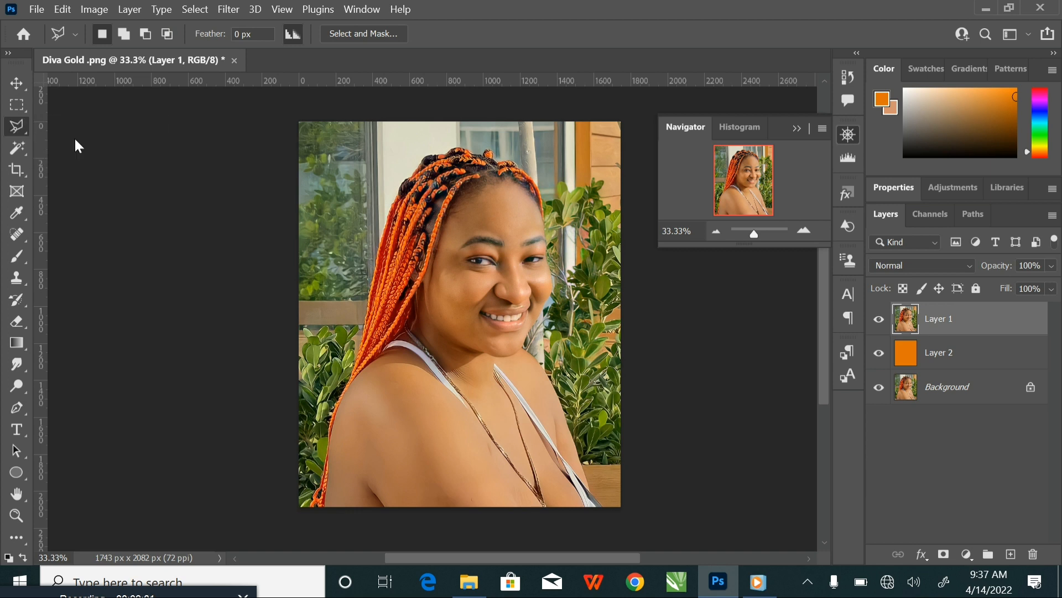
Start a Pen tool path just below the image's bottom edge and curve it up the outer side of the lowest orange braid
click(18, 408)
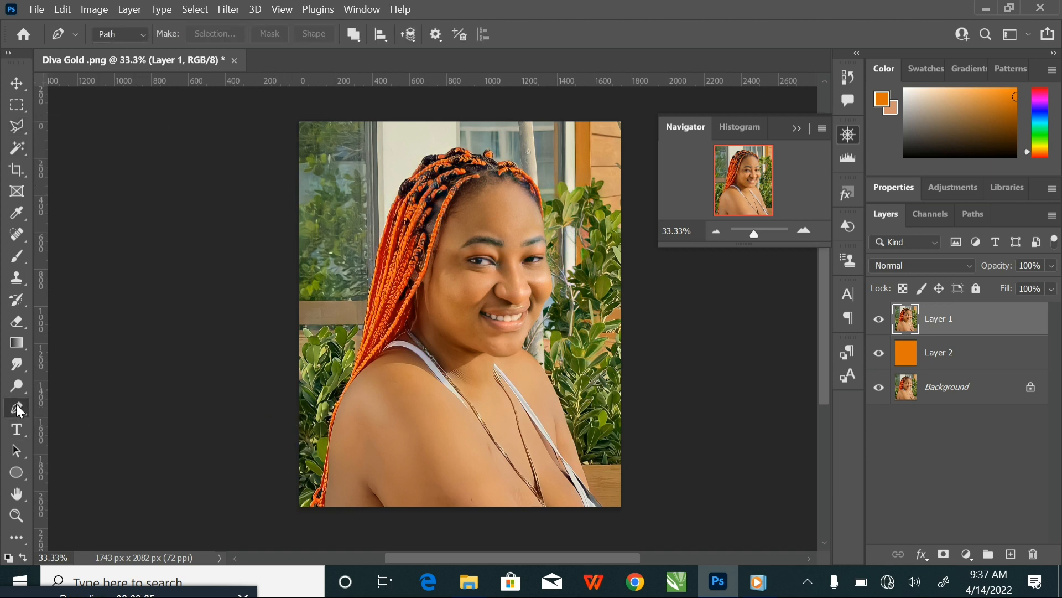
key(ctrl+plus)
key(ctrl+plus)
key(ctrl+plus)
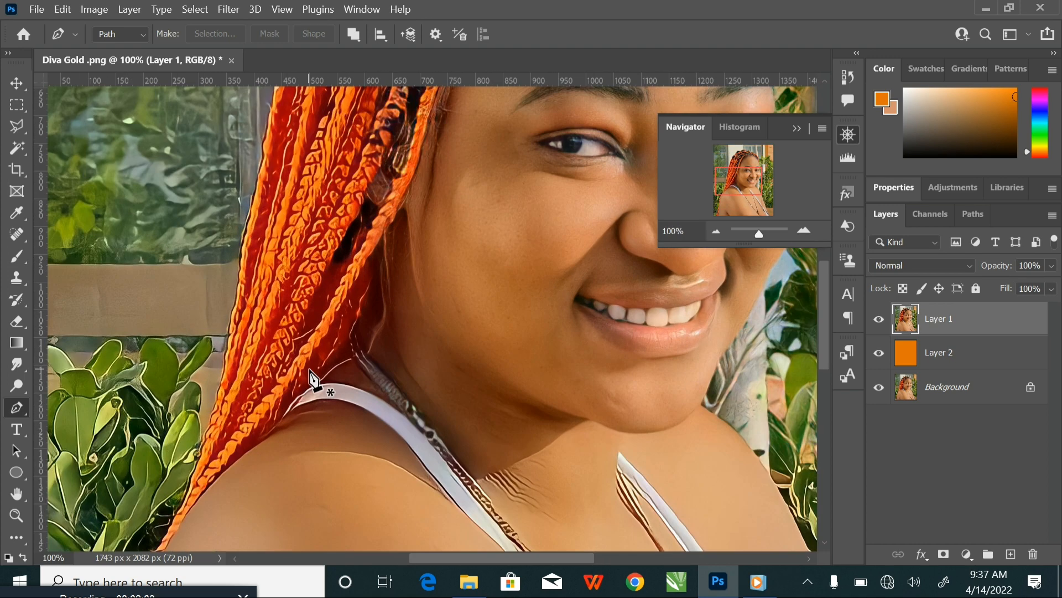
drag(296, 339, 367, 261)
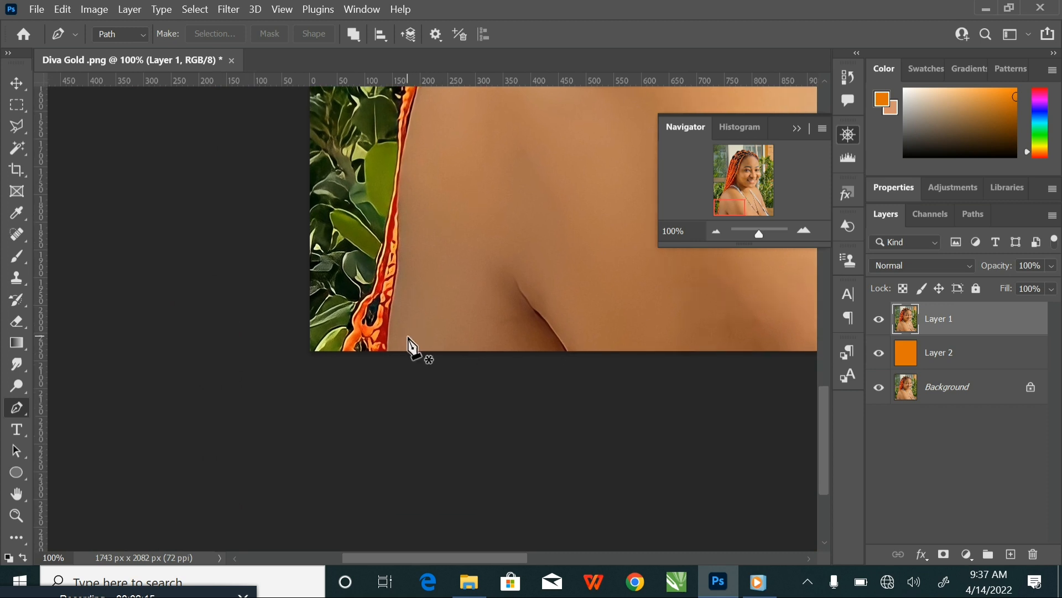
click(16, 516)
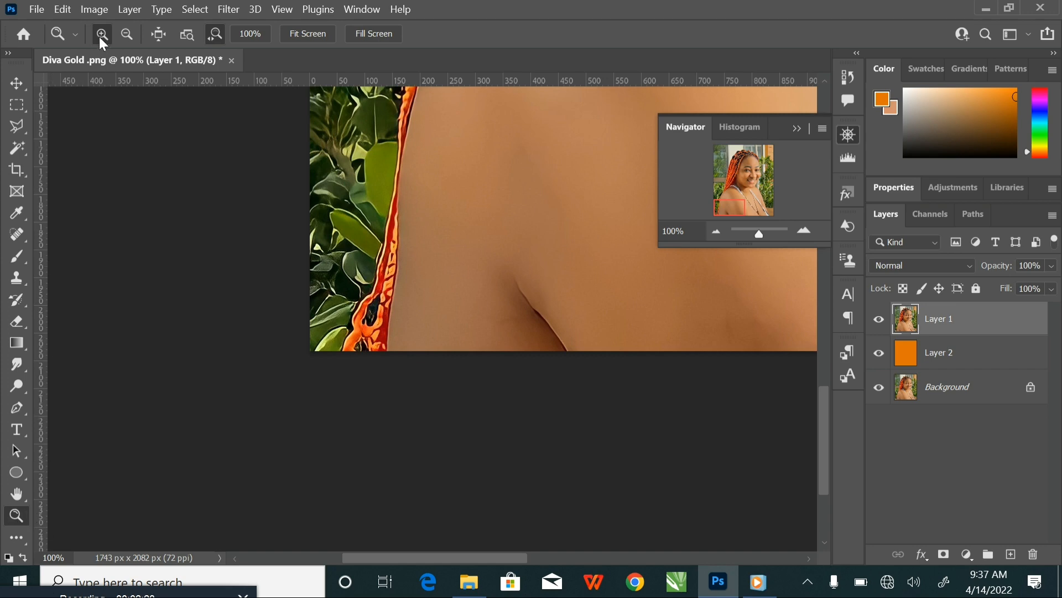
drag(490, 216, 308, 211)
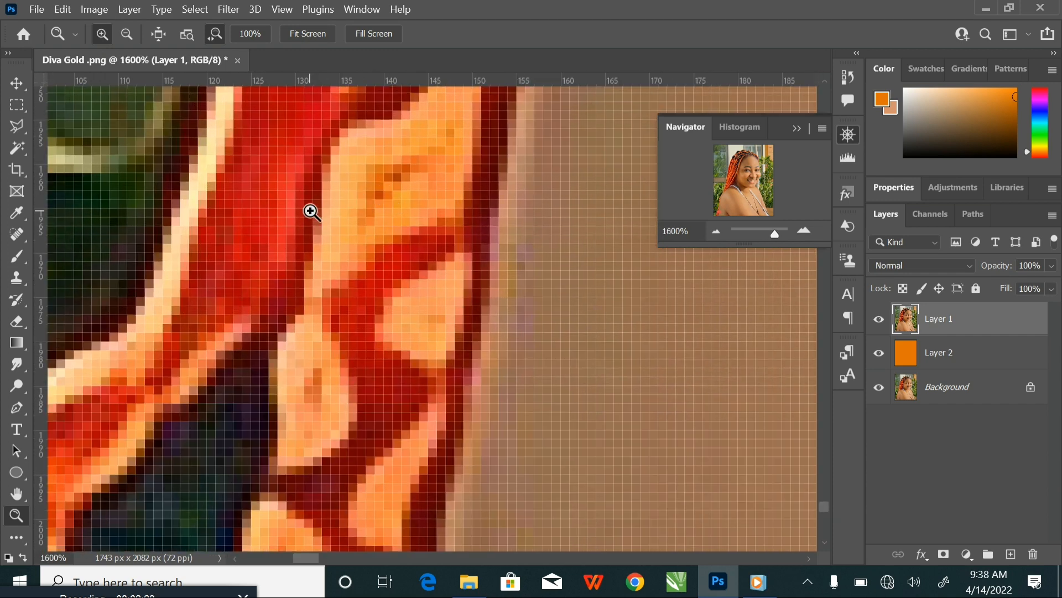
click(128, 35)
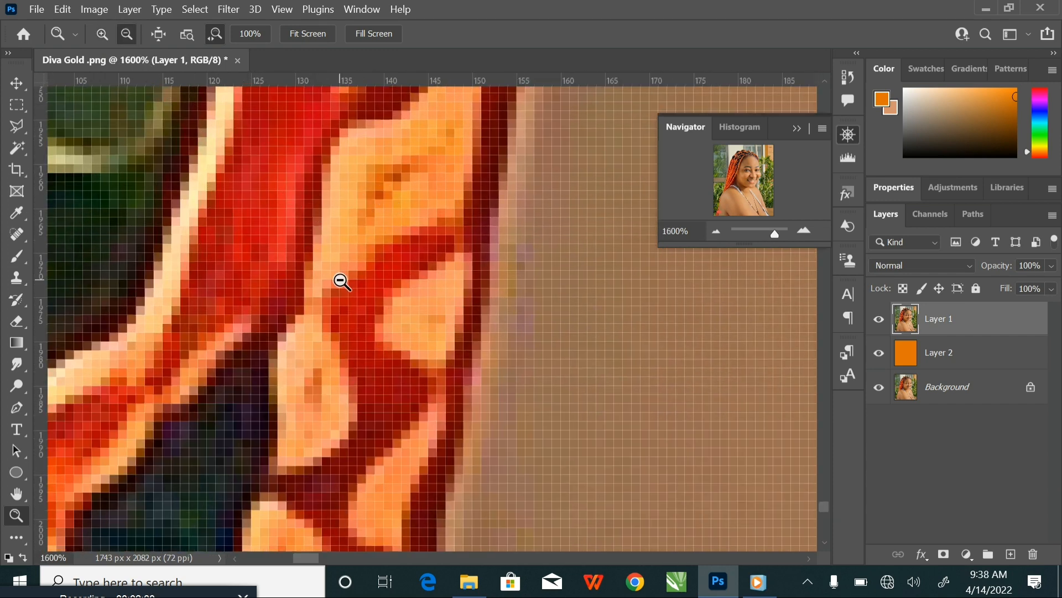
drag(339, 280, 339, 278)
click(333, 266)
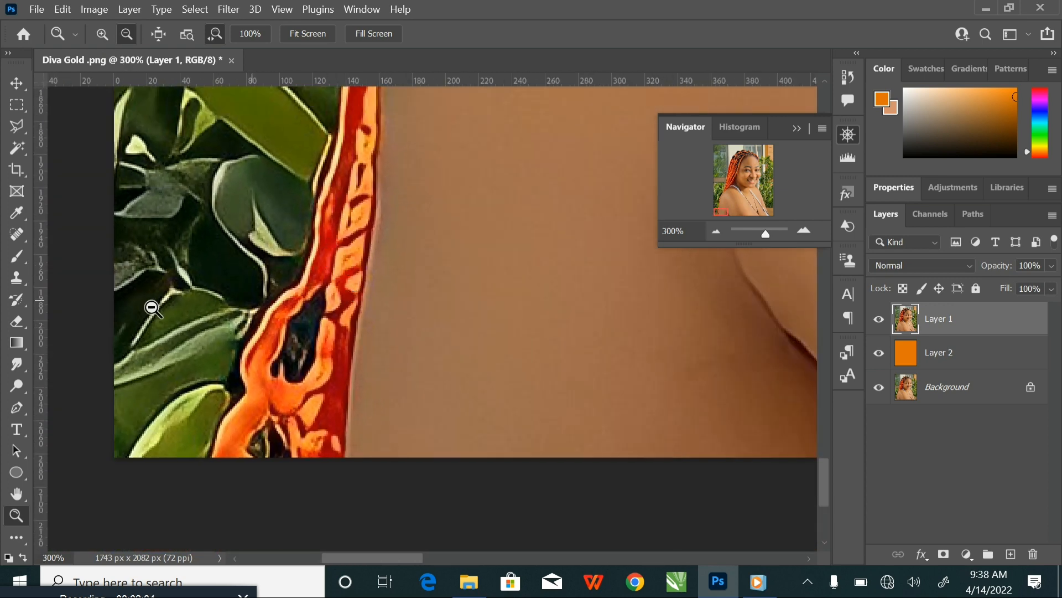
click(17, 408)
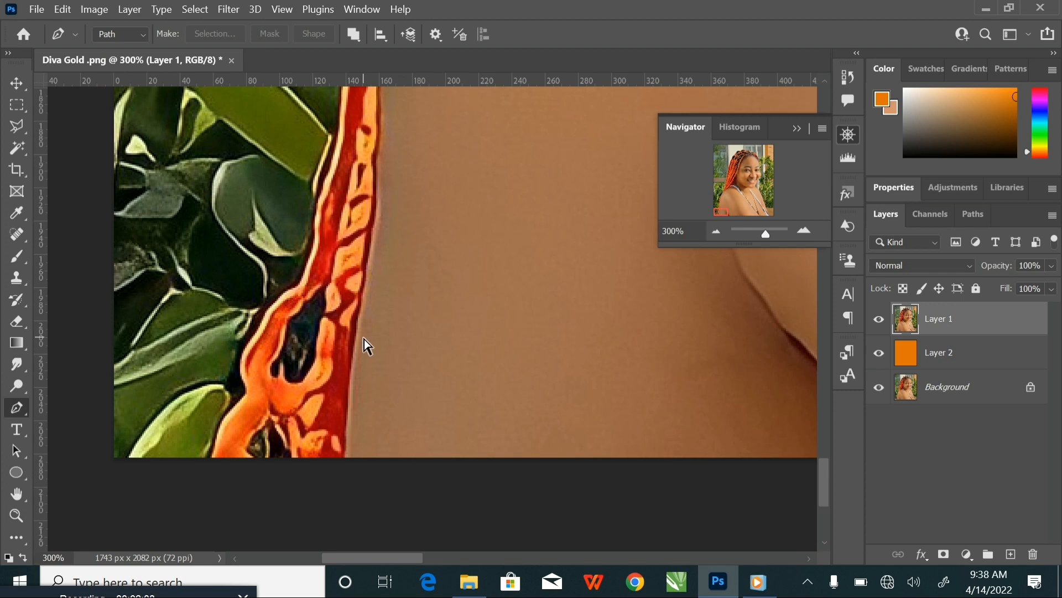
scroll(366, 345, up, 3)
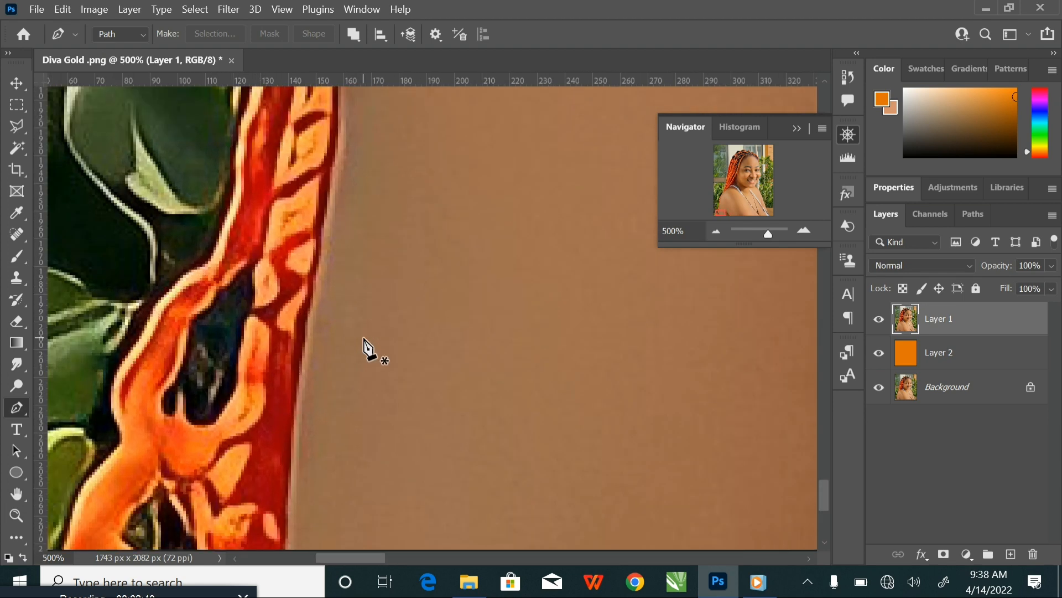
drag(315, 356, 503, 247)
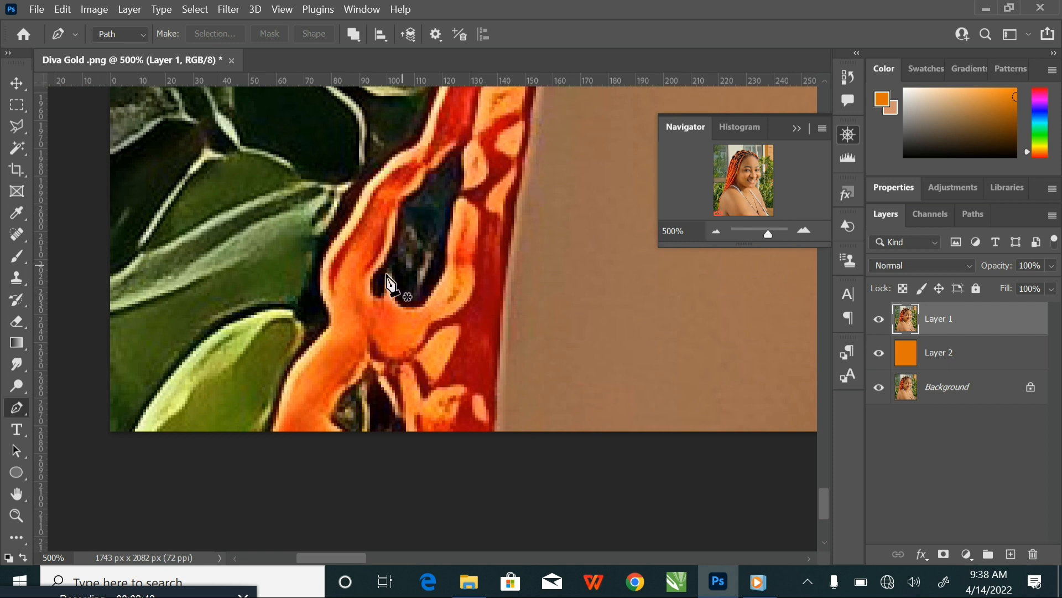
scroll(392, 332, up, 1)
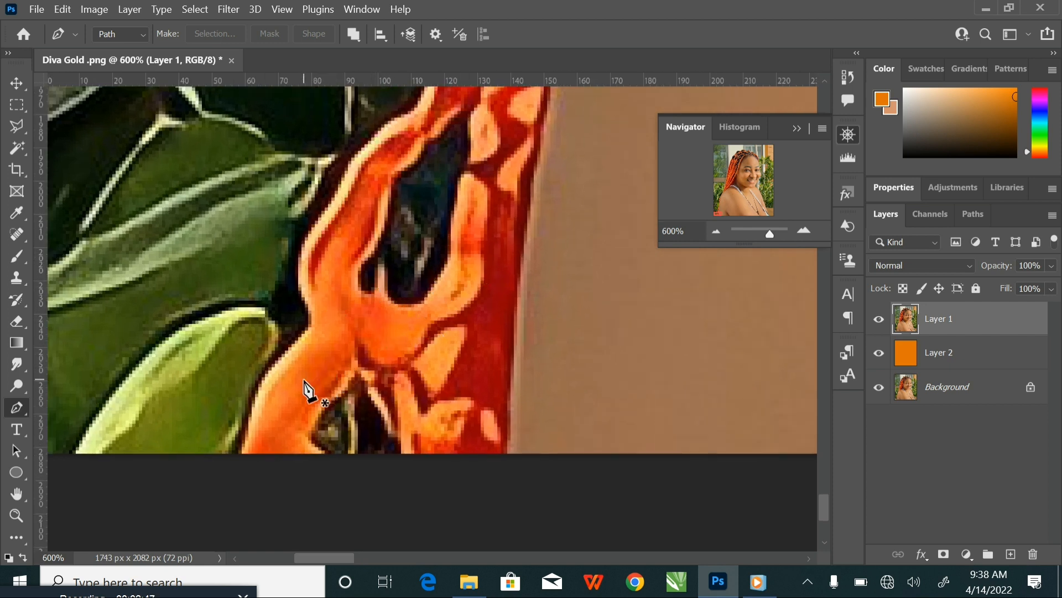
click(249, 467)
drag(281, 366, 295, 357)
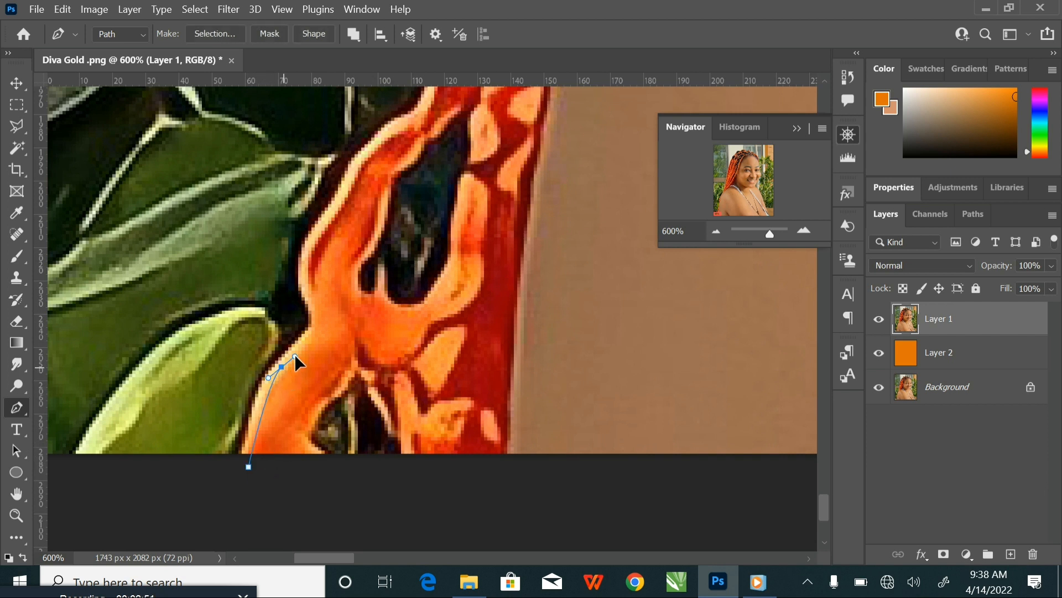
drag(318, 317, 315, 295)
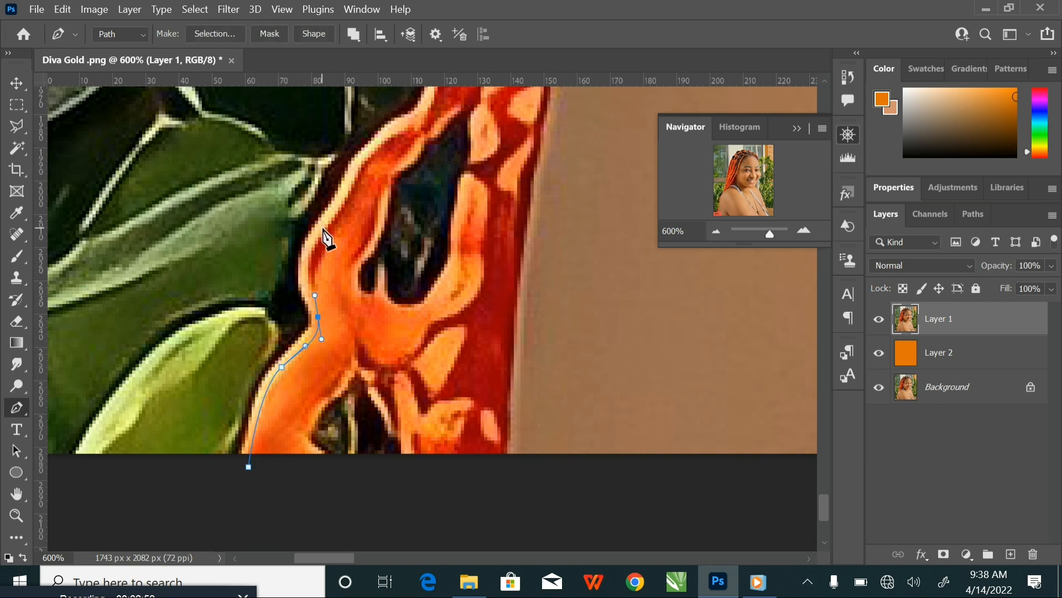
Continue the path upward with curved anchor points along the braid's outer edge, following its boundary with the green leaves
drag(321, 224, 336, 371)
drag(345, 319, 364, 311)
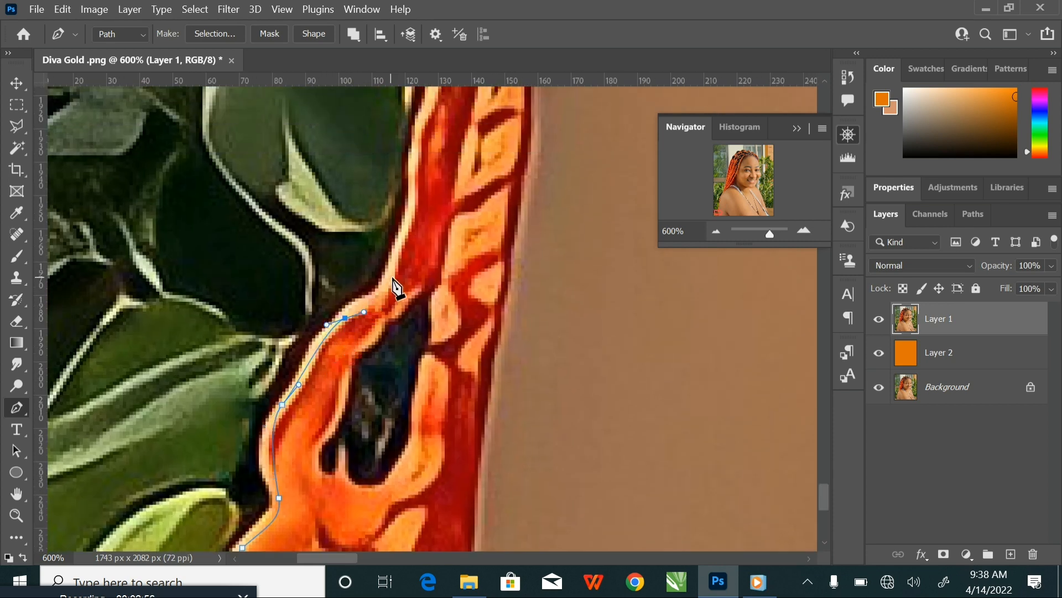
drag(391, 274, 402, 318)
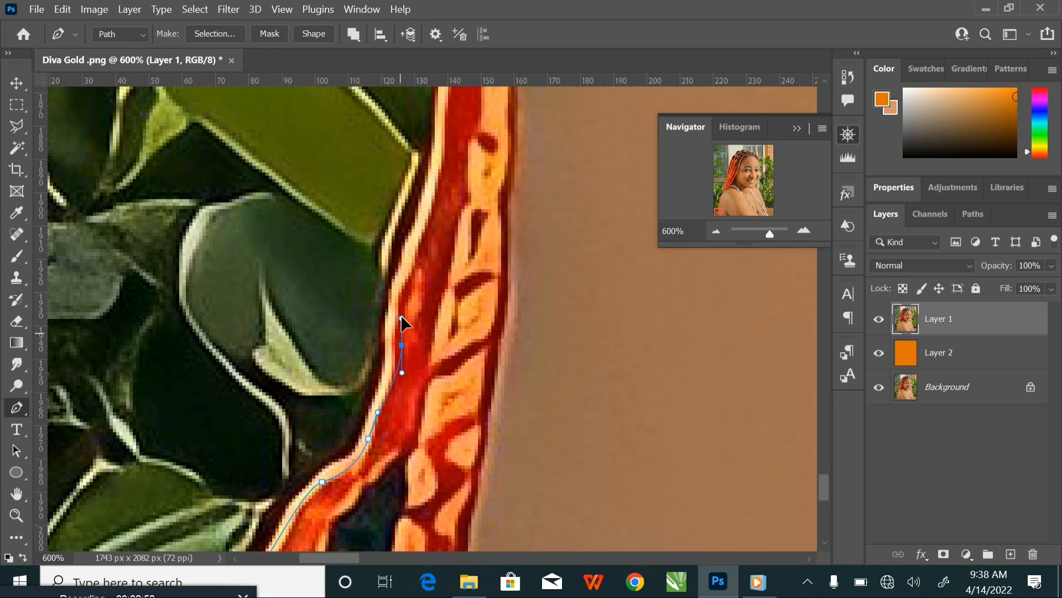
drag(431, 206, 440, 387)
drag(451, 259, 456, 237)
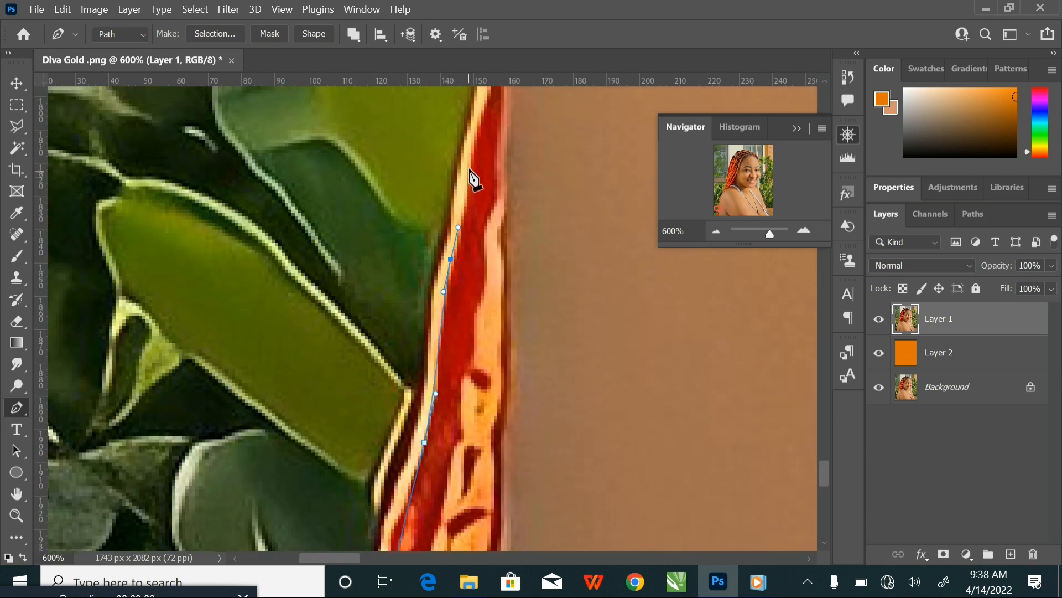
drag(470, 152, 417, 374)
drag(428, 280, 432, 255)
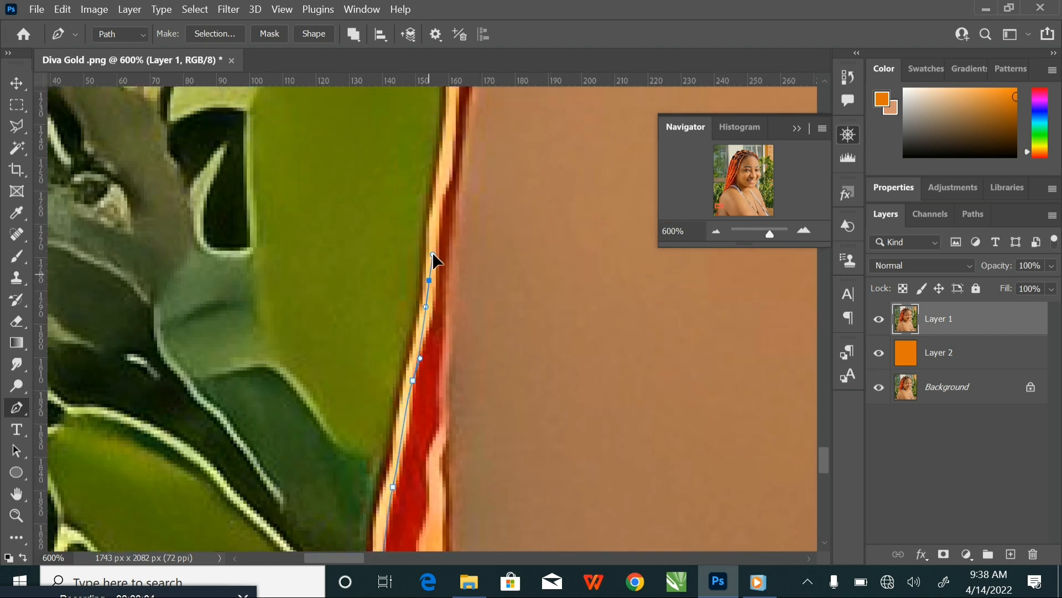
drag(446, 143, 422, 403)
drag(429, 276, 350, 440)
drag(374, 351, 380, 317)
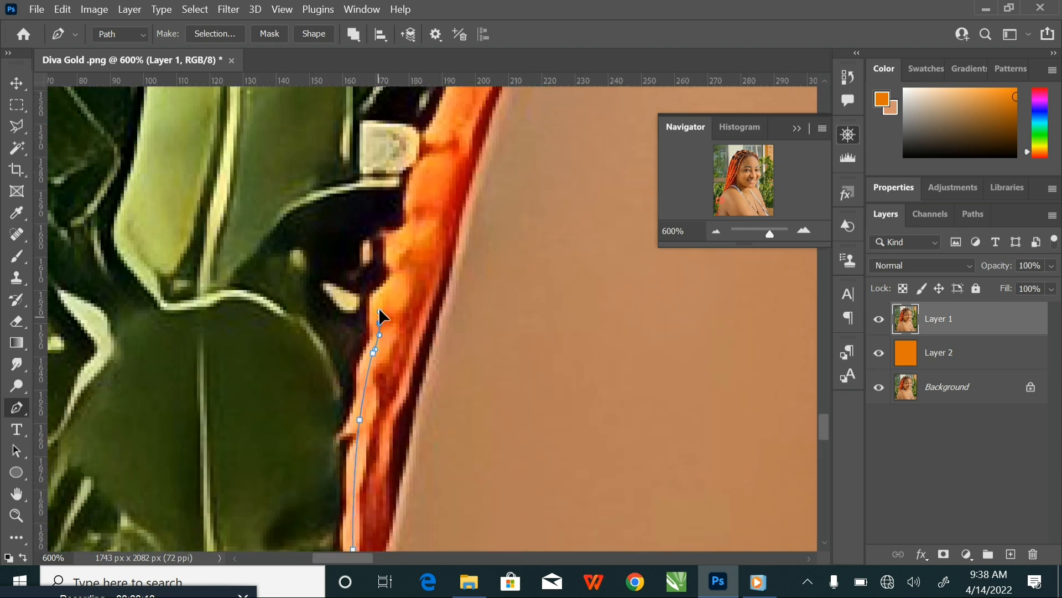
Extend the Pen path up the lowest orange braid with curved anchors along its edge against the dark green leaves
click(380, 322)
click(383, 292)
drag(399, 266, 362, 375)
drag(362, 379, 366, 366)
drag(412, 257, 415, 237)
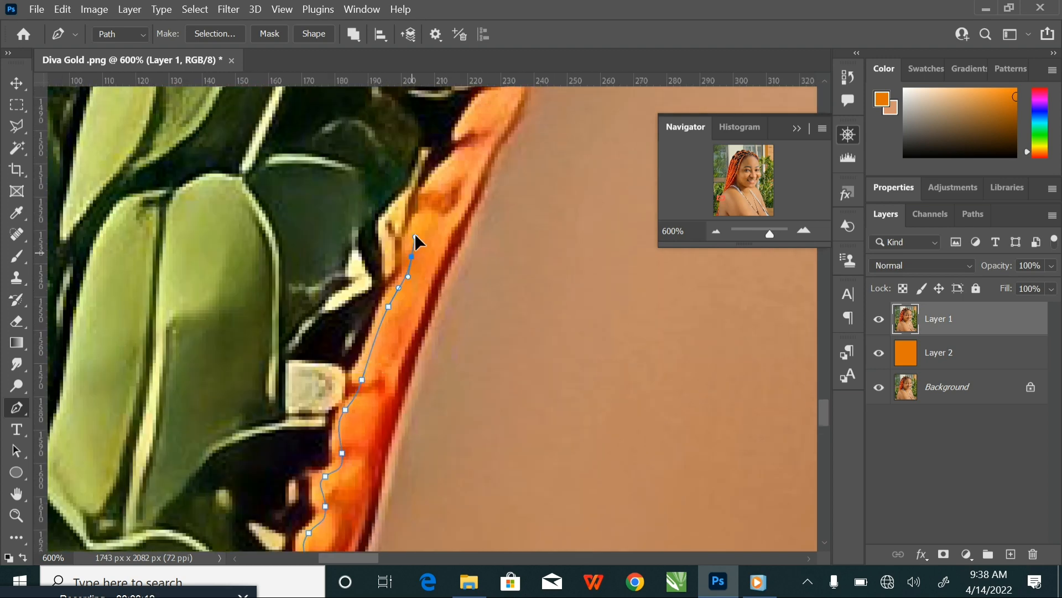
drag(438, 183, 371, 329)
drag(390, 277, 406, 263)
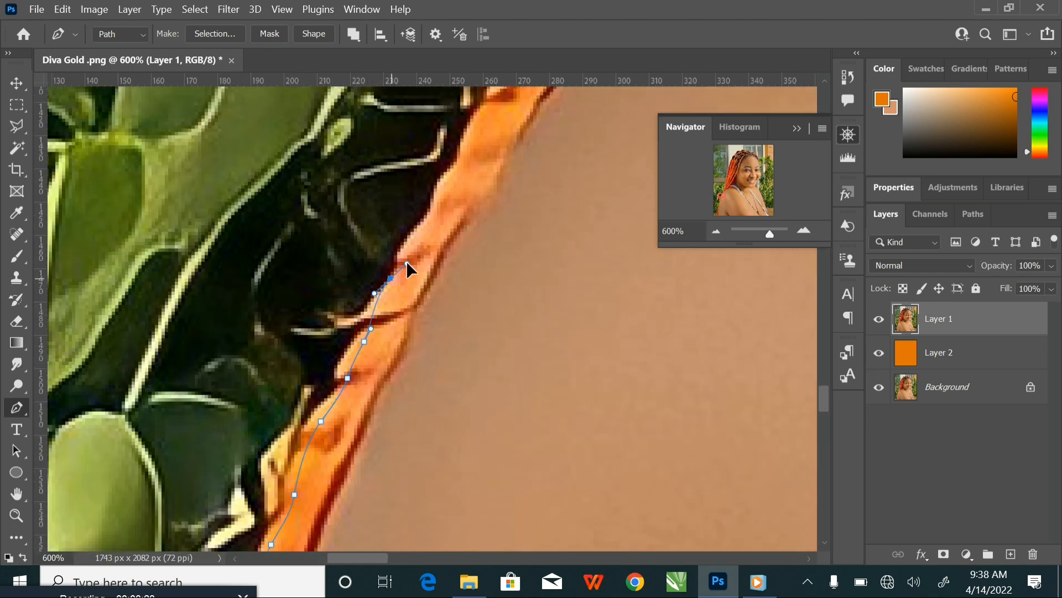
Carry the path to the braid's split and retrace it along the outermost pale strand bordering the leaves
drag(450, 178, 458, 168)
drag(481, 128, 406, 300)
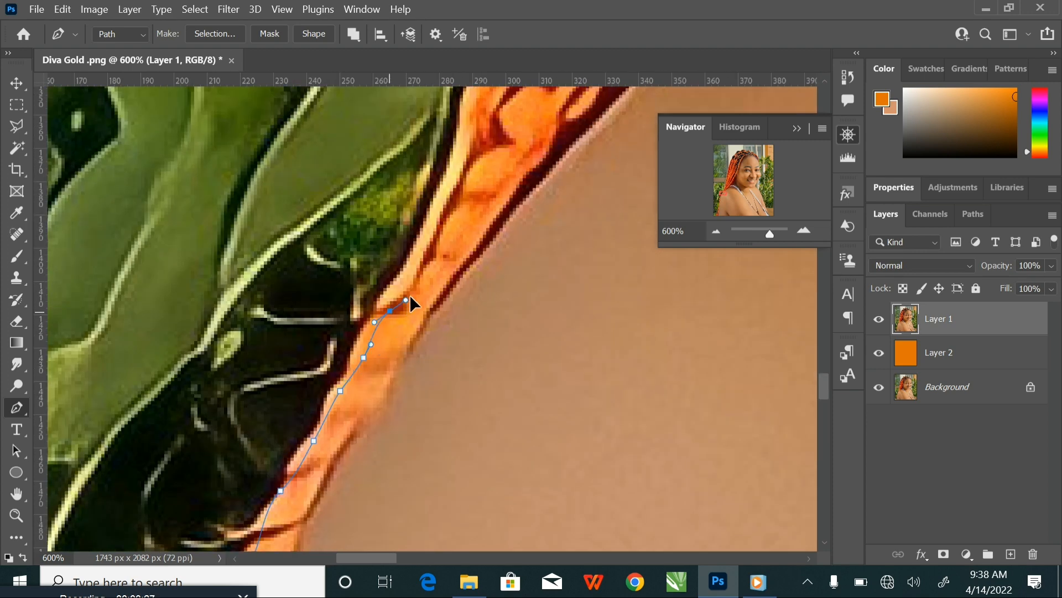
drag(460, 215, 500, 284)
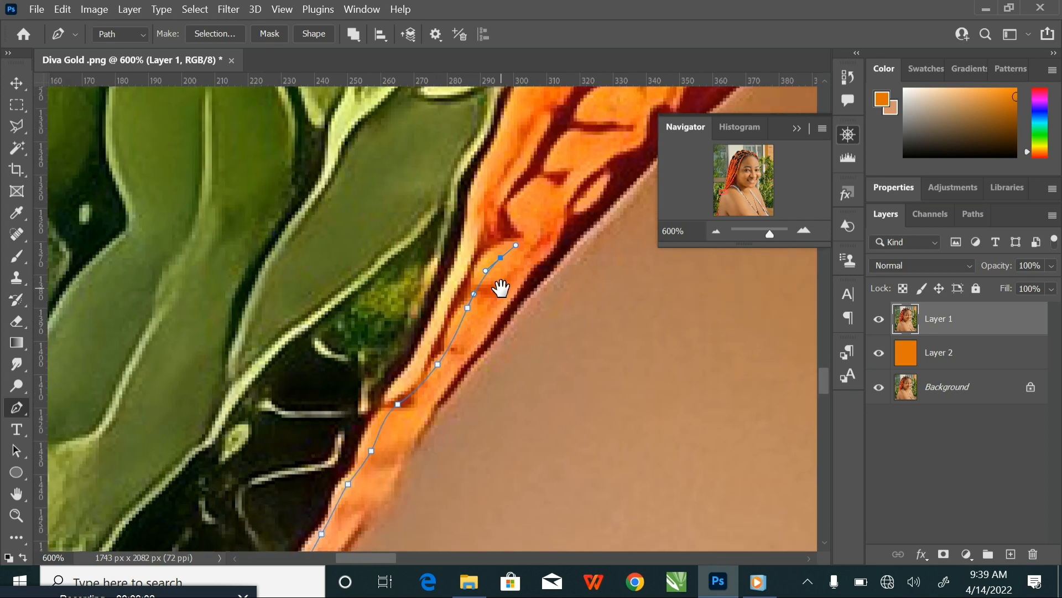
scroll(454, 365, down, 2)
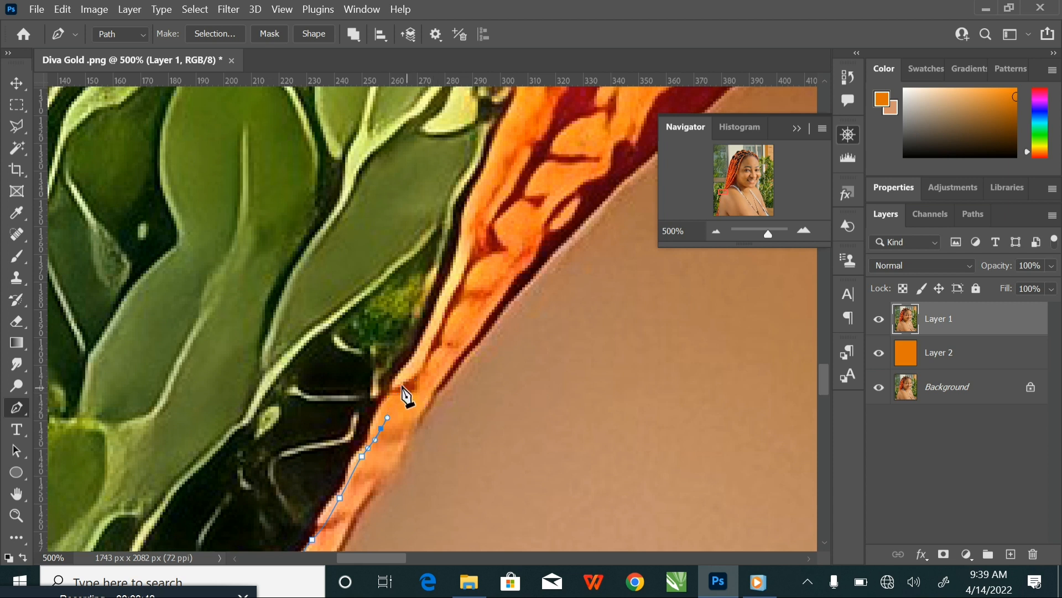
drag(404, 382, 409, 375)
drag(451, 287, 461, 252)
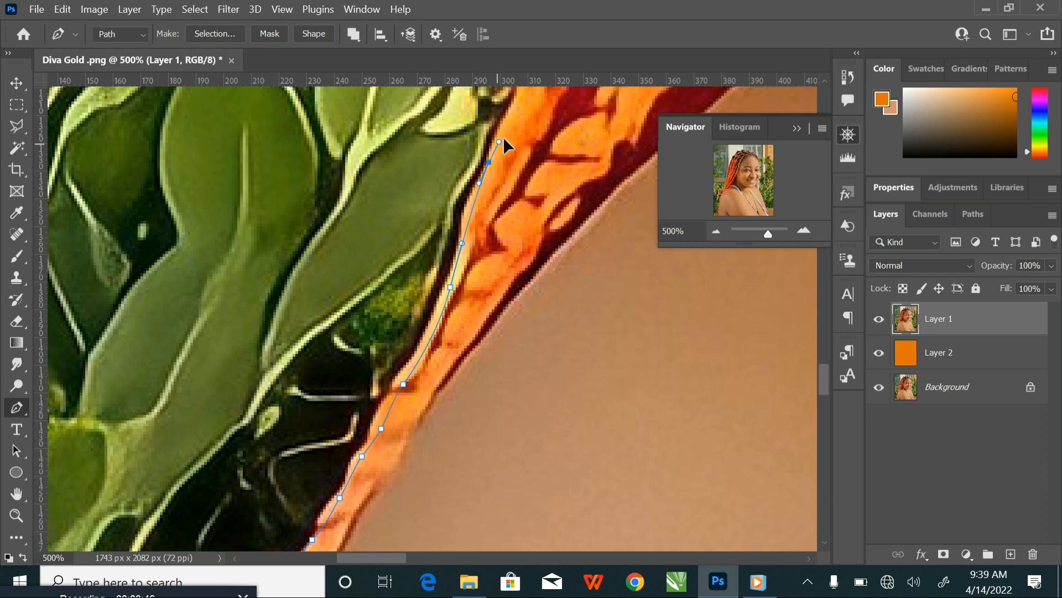
drag(503, 137, 415, 434)
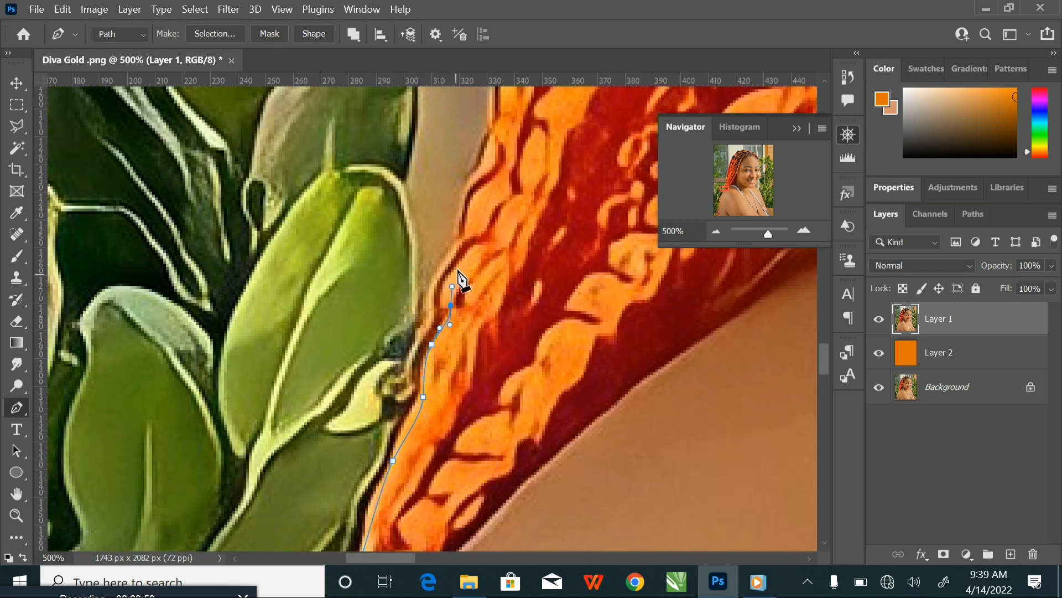
Continue the path up the outer braids, past the topmost leaves and along the edge against the tan wall
drag(483, 188, 463, 379)
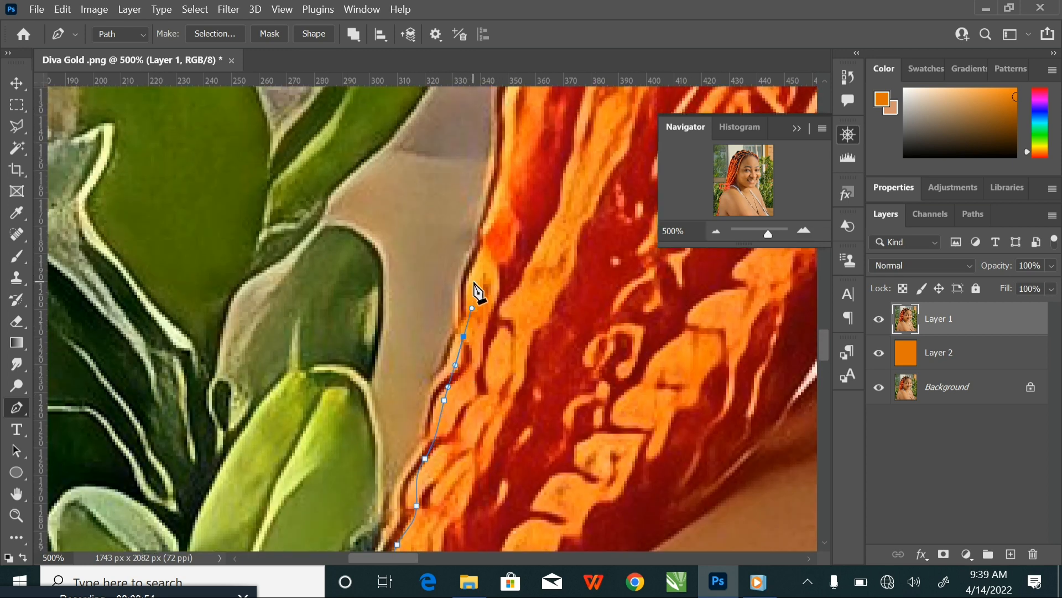
click(488, 230)
drag(504, 182, 482, 389)
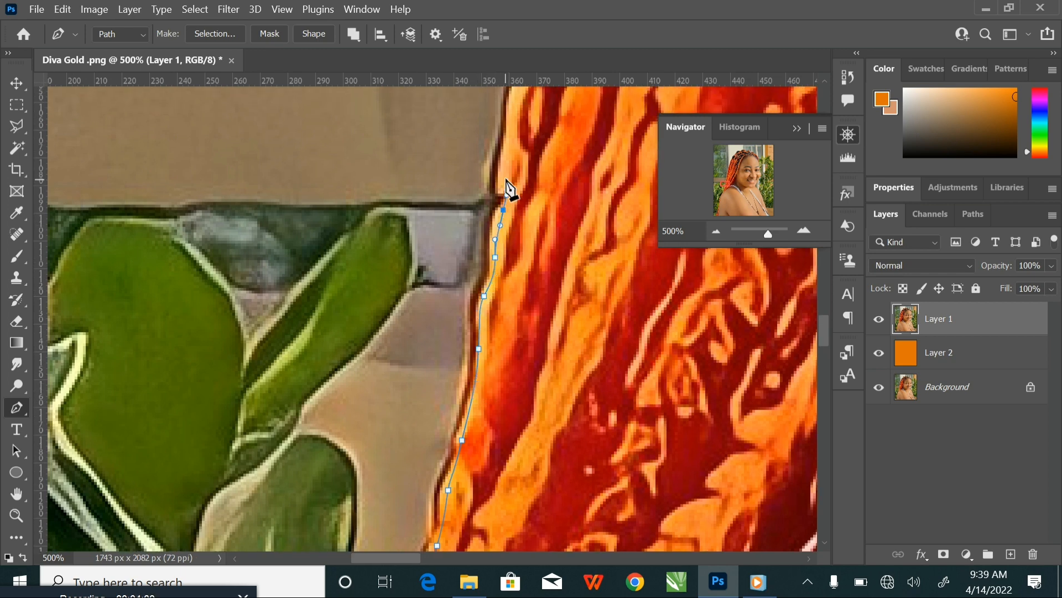
drag(508, 153, 455, 391)
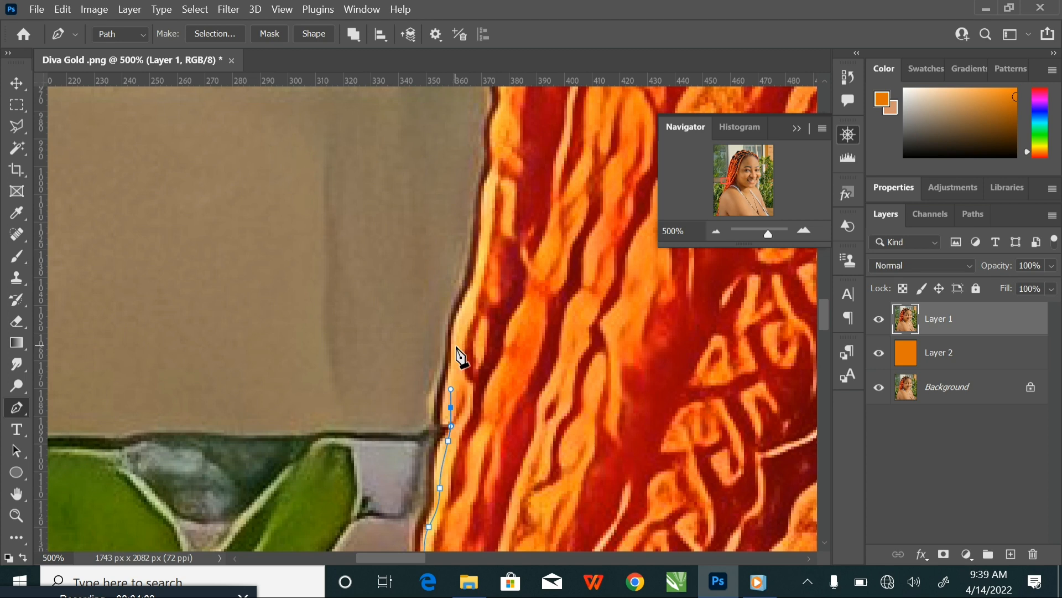
drag(479, 268, 446, 335)
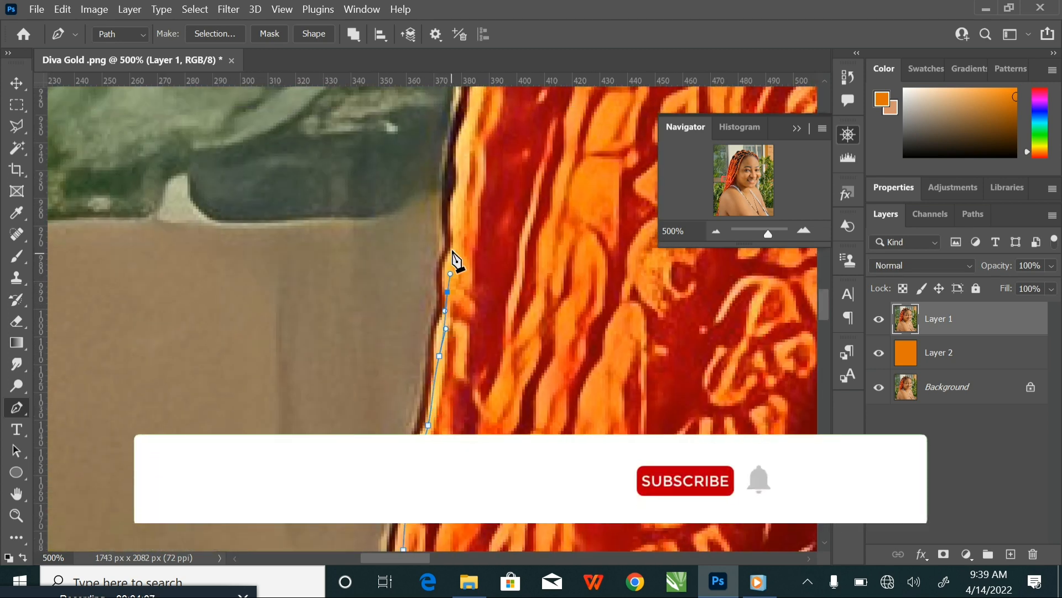
Trace the outer braid edge upward from the tan wall past the blurred green foliage with curved anchors
drag(451, 244, 451, 224)
drag(459, 146, 458, 135)
drag(454, 184, 431, 356)
drag(437, 287, 446, 247)
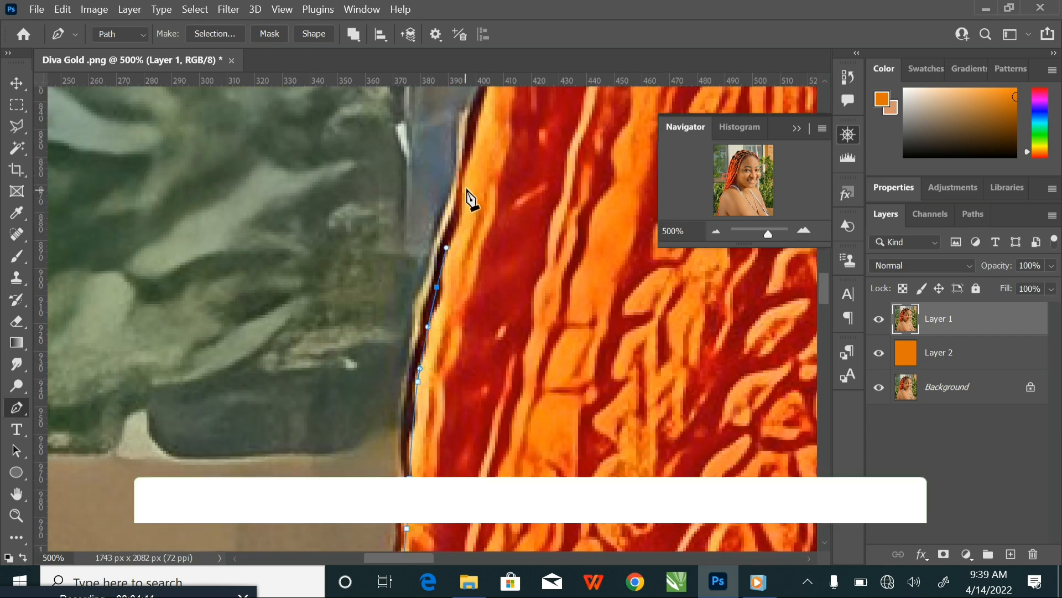
drag(474, 161, 430, 382)
drag(444, 326, 452, 293)
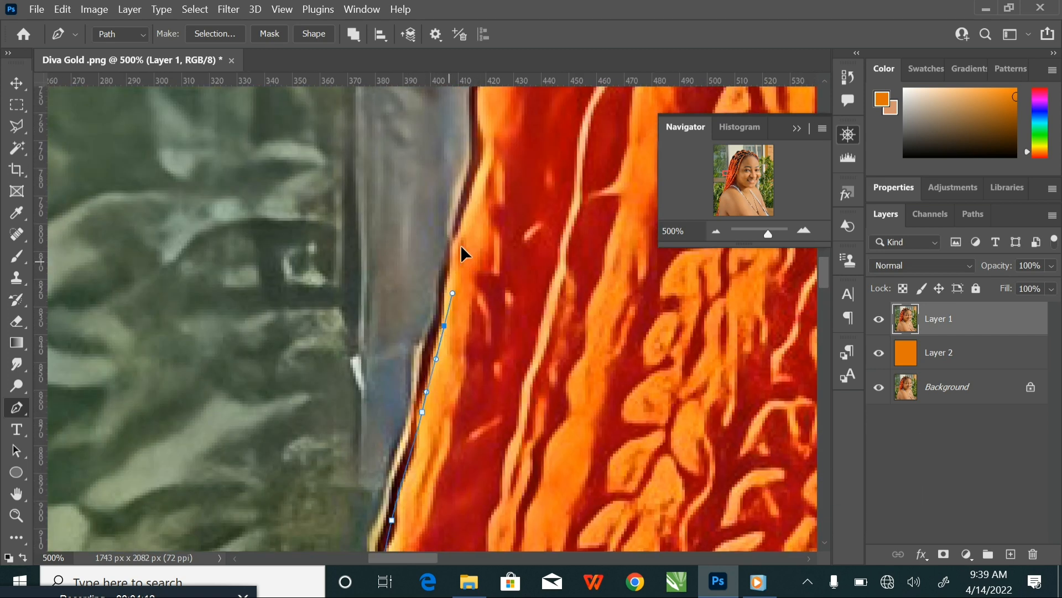
Extend the path along the braids beside the grey window frame and up to the cream wall
drag(481, 111, 437, 396)
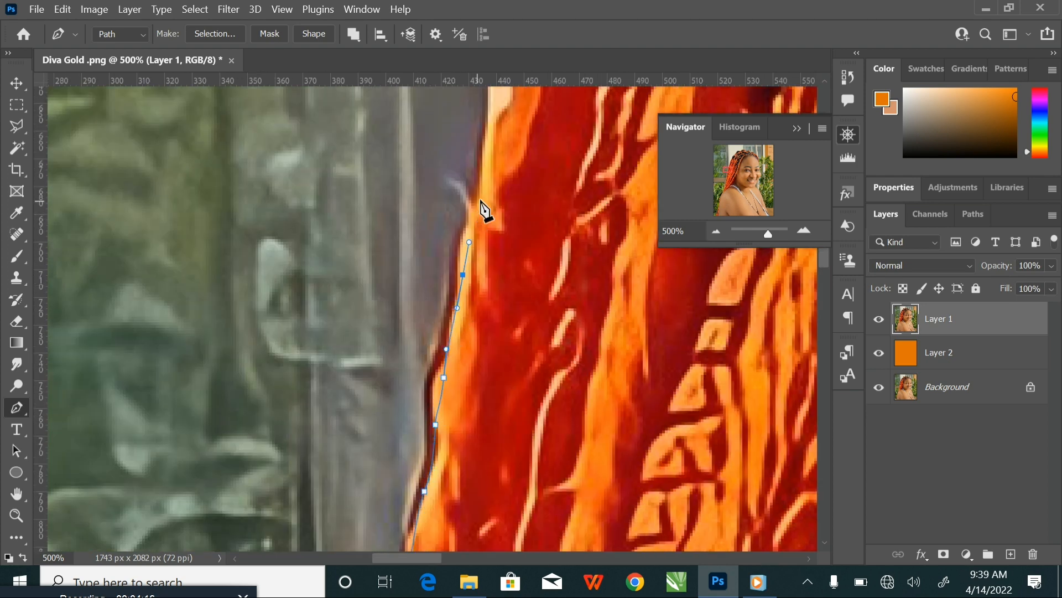
drag(488, 166, 437, 372)
drag(424, 411, 455, 330)
drag(480, 239, 480, 225)
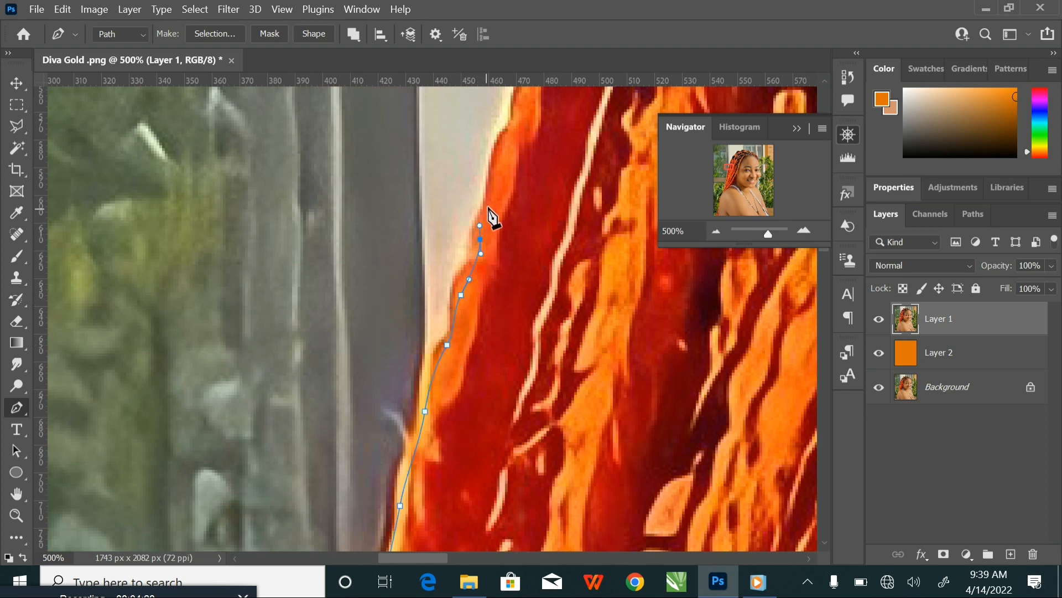
drag(505, 147, 420, 339)
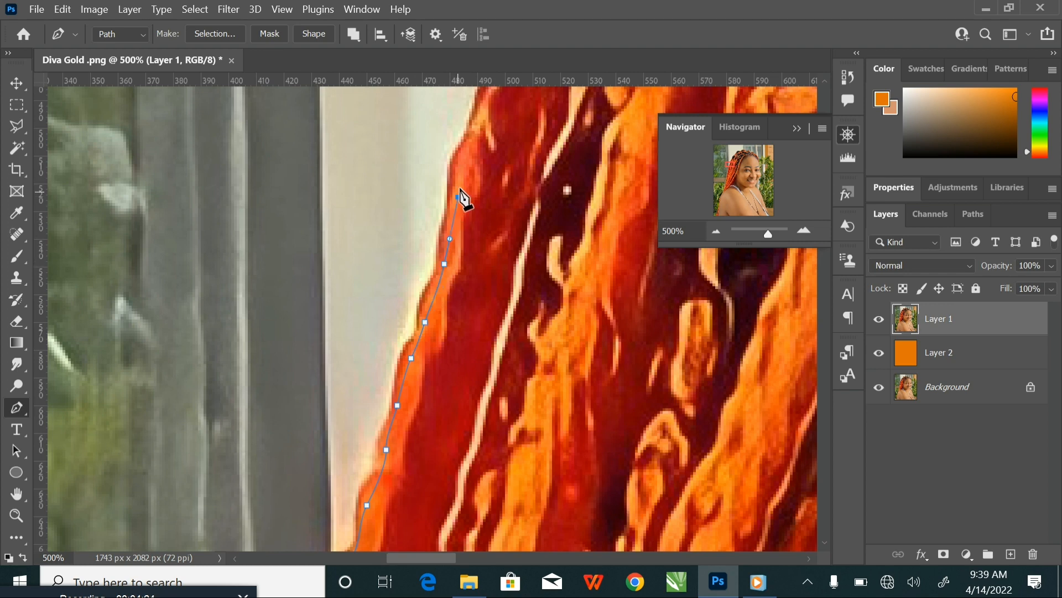
Trace the red braid's edge against the cream wall up to the black hair near the crown
drag(458, 197, 474, 136)
drag(479, 128, 382, 362)
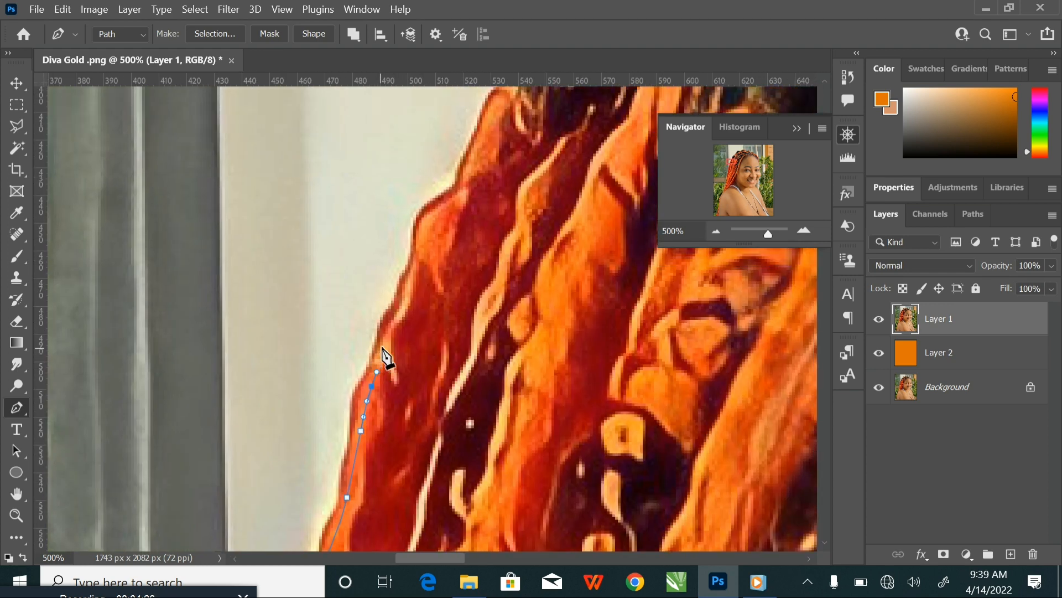
click(413, 280)
drag(434, 220, 374, 399)
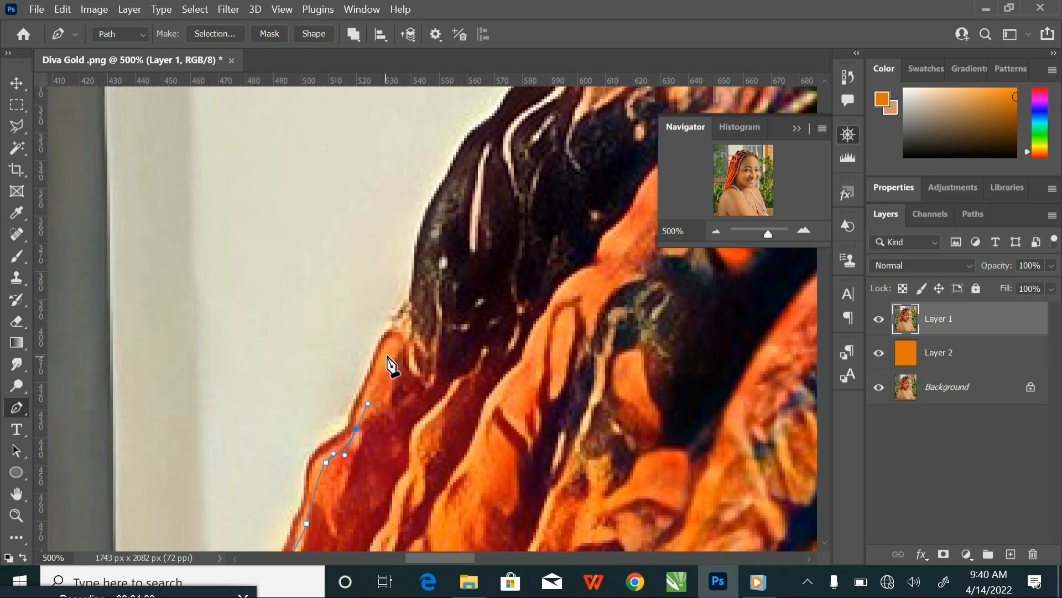
drag(417, 298, 418, 284)
scroll(462, 177, down, 5)
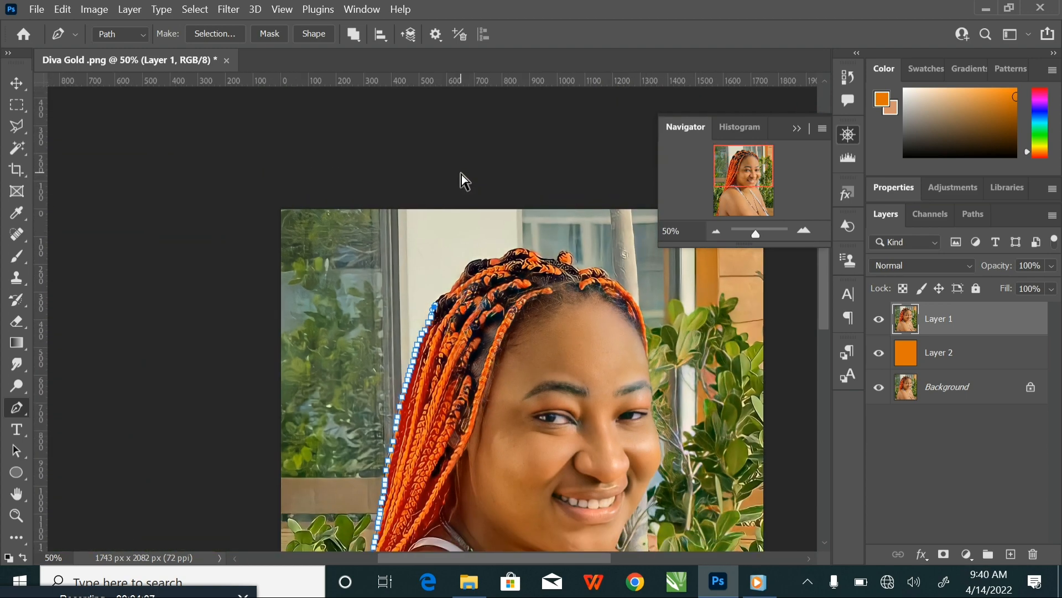
scroll(462, 179, up, 4)
scroll(461, 175, up, 3)
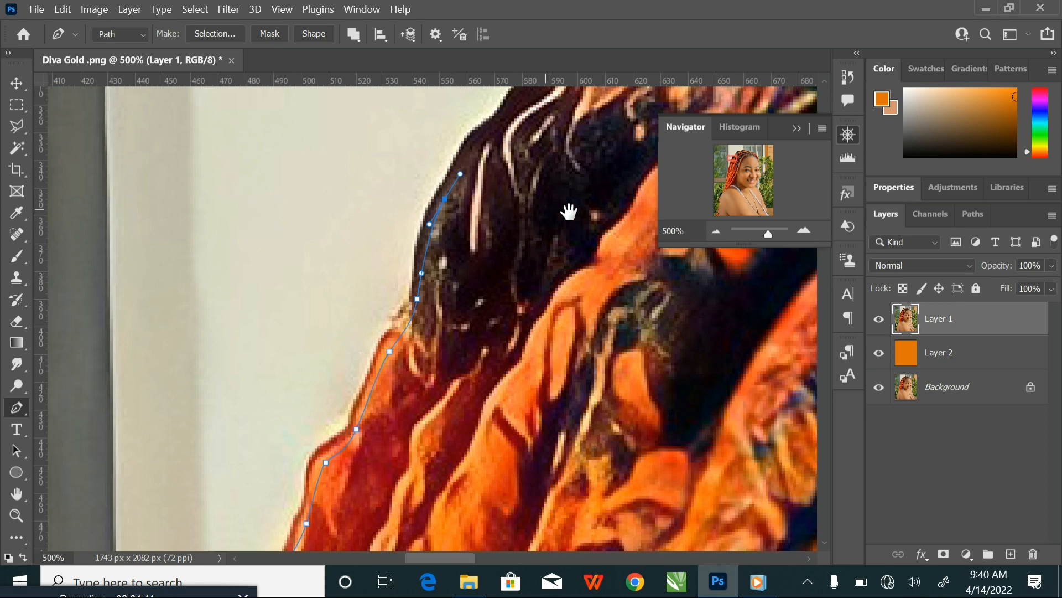
Curve the path around the black hair bulge and up the reddish-brown braid above it
drag(570, 214, 393, 404)
drag(405, 360, 422, 350)
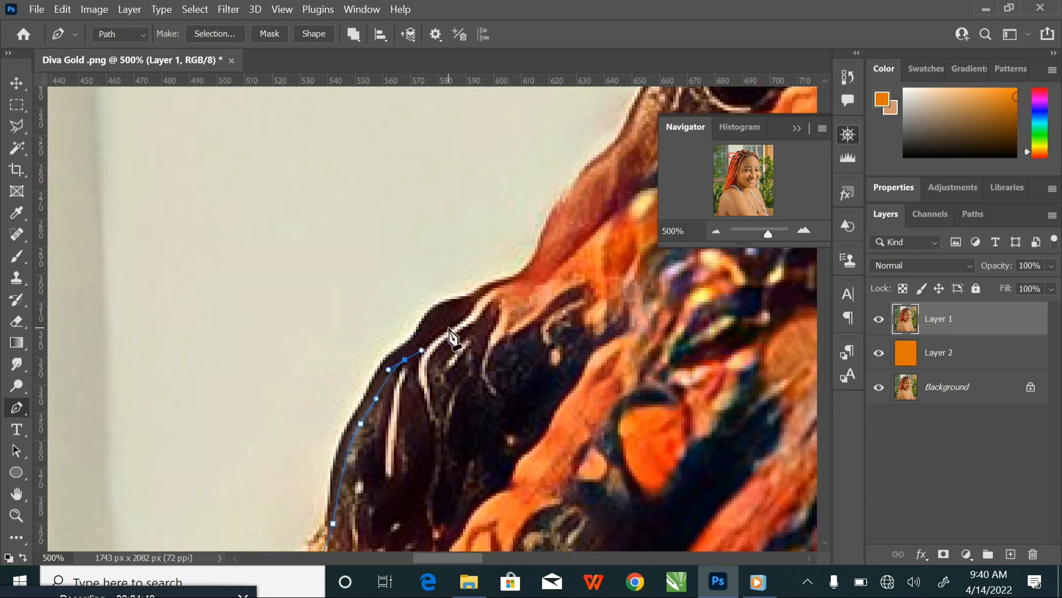
drag(457, 314, 479, 307)
drag(603, 176, 617, 160)
drag(620, 155, 486, 404)
drag(509, 370, 524, 341)
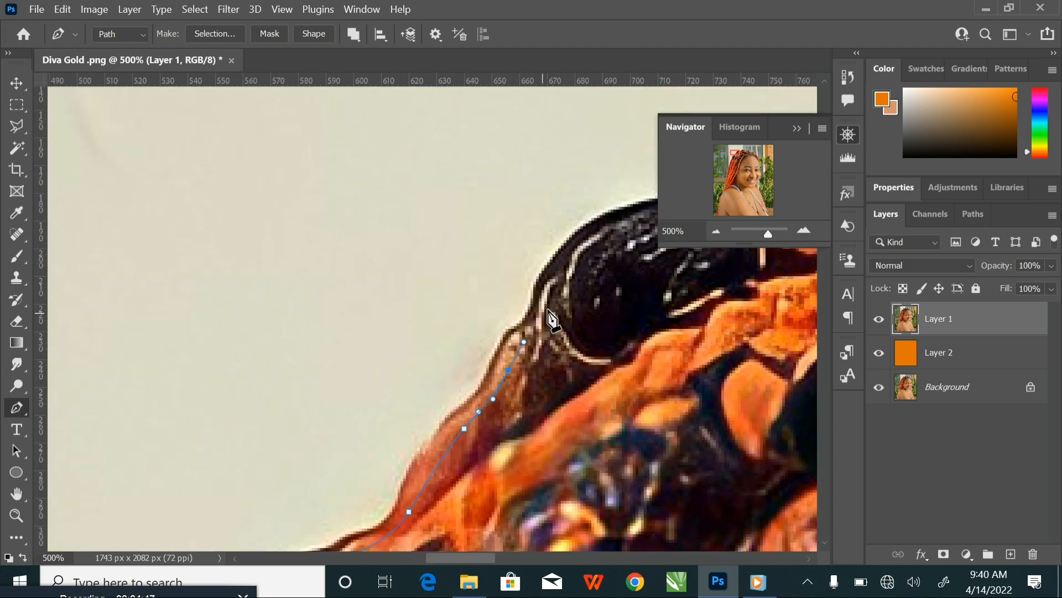
Continue the path over the black braid loops and the orange section to the rise at the top of the head
drag(572, 263, 288, 319)
drag(341, 285, 324, 279)
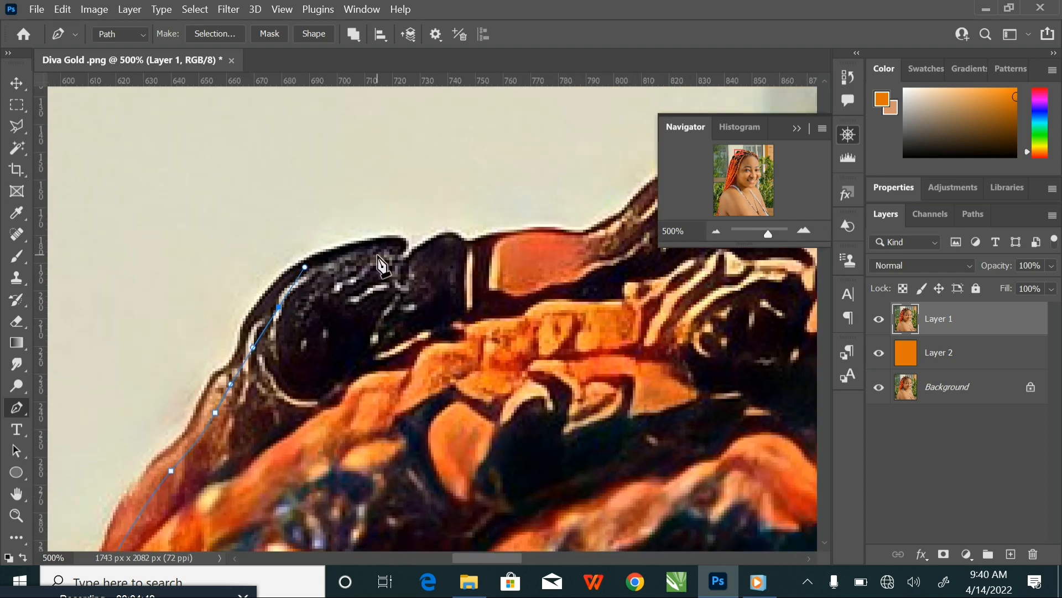
drag(378, 254, 389, 260)
drag(447, 245, 424, 270)
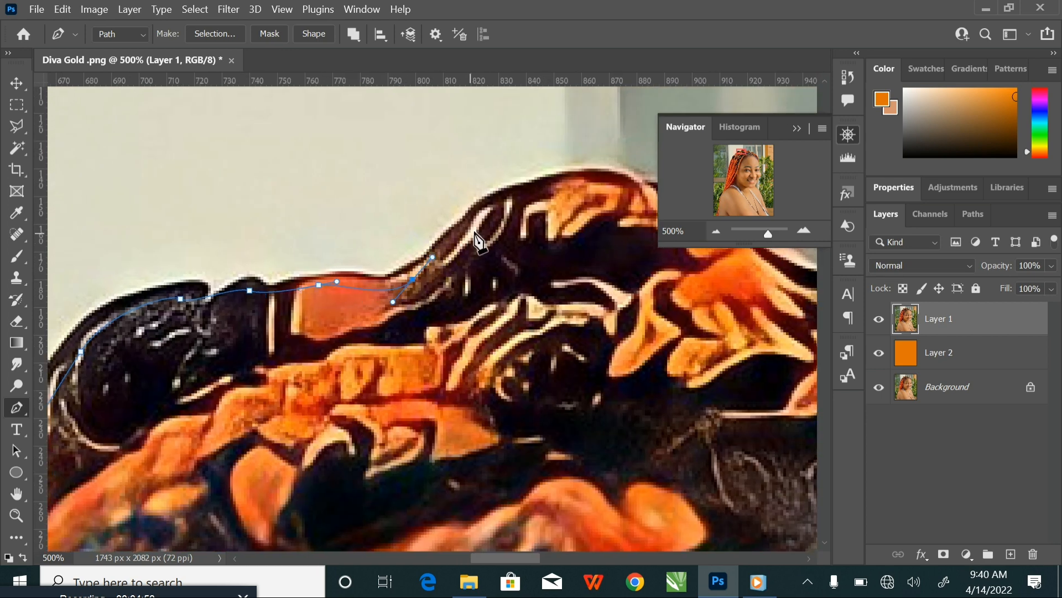
drag(520, 195, 339, 226)
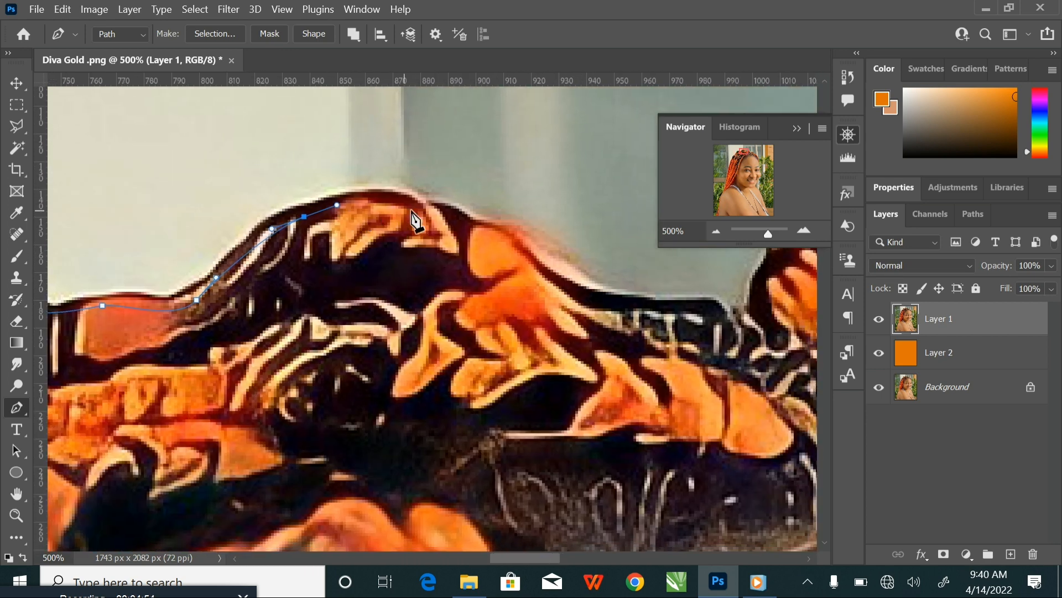
Curve the path over the crown's highest braid, down into the dip, and up the near side of the round orange knot
drag(423, 208, 449, 218)
drag(528, 252, 543, 264)
drag(536, 320, 333, 268)
drag(446, 253, 568, 222)
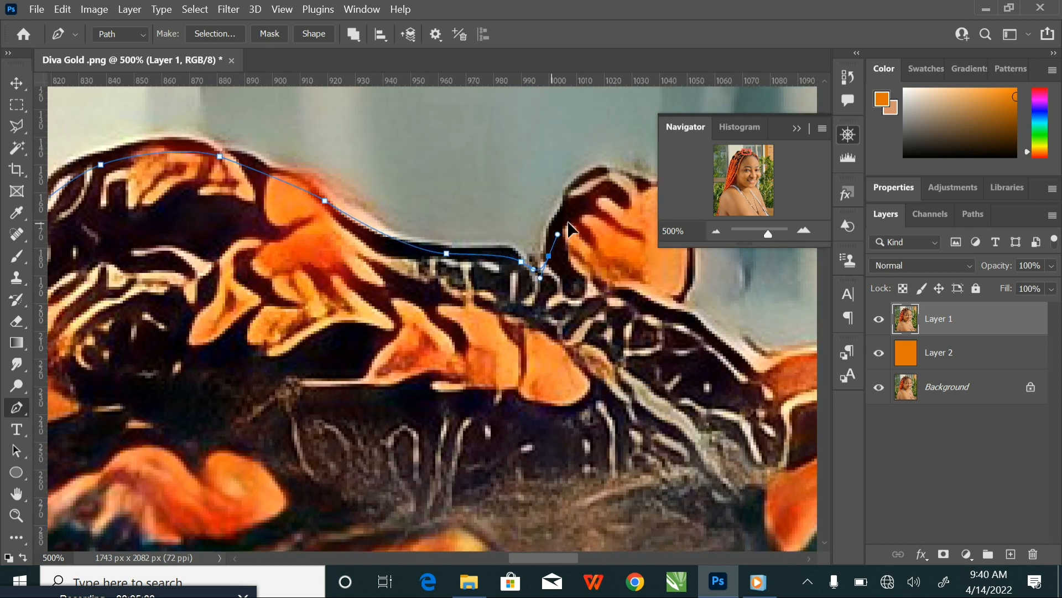
drag(588, 187, 602, 176)
drag(565, 225, 311, 256)
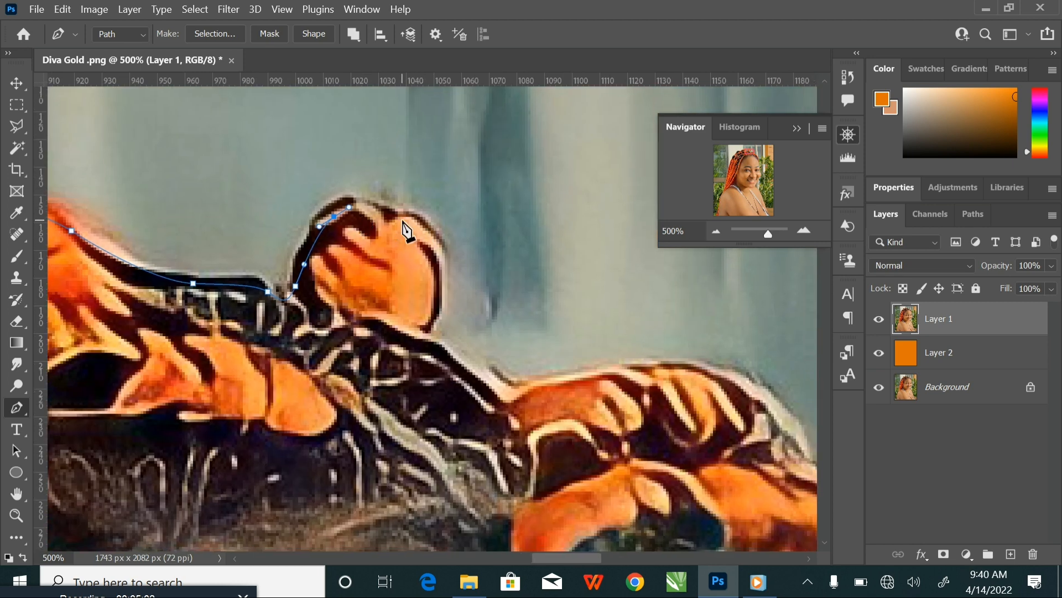
Trace around the far side of the round knot, down the dark braid, and onto the next orange braid
drag(440, 263, 436, 288)
drag(427, 343, 439, 349)
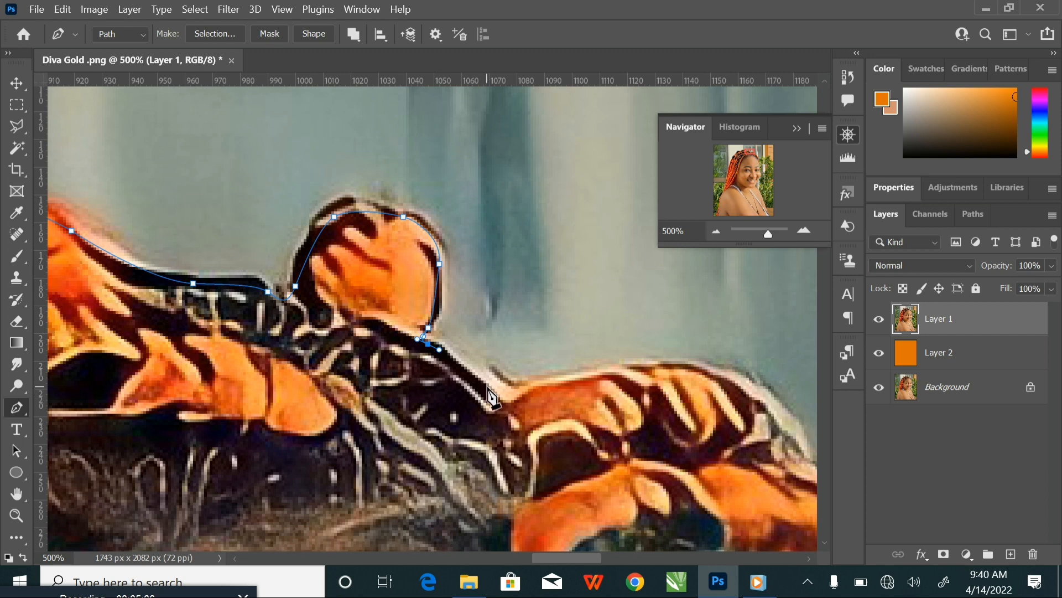
drag(489, 389, 500, 403)
click(530, 393)
drag(568, 397, 301, 270)
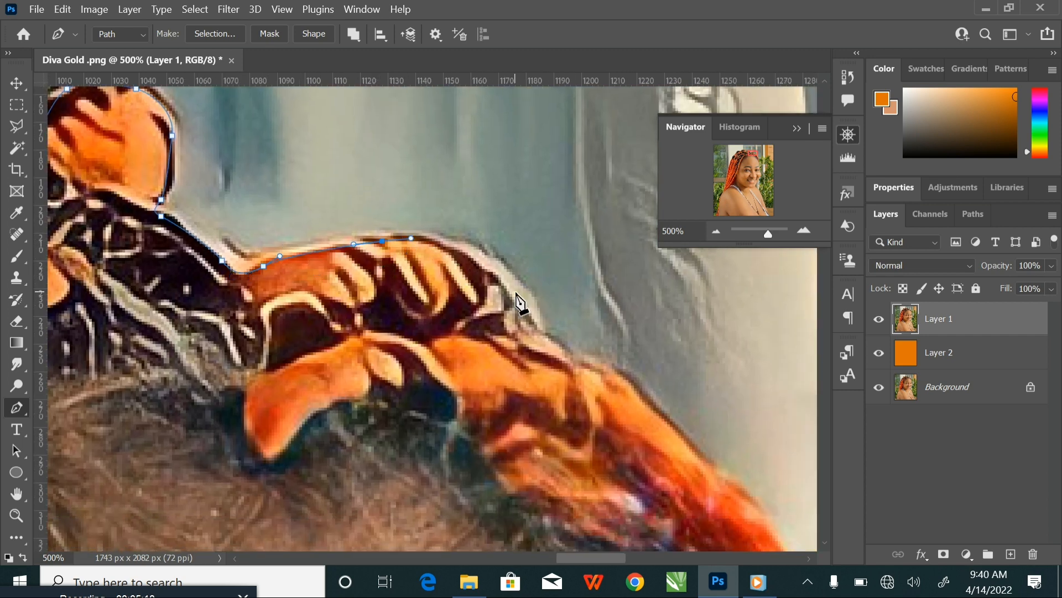
Extend the path down the far side of the hair along the orange braid's outer edge beside the forehead
drag(484, 335, 350, 234)
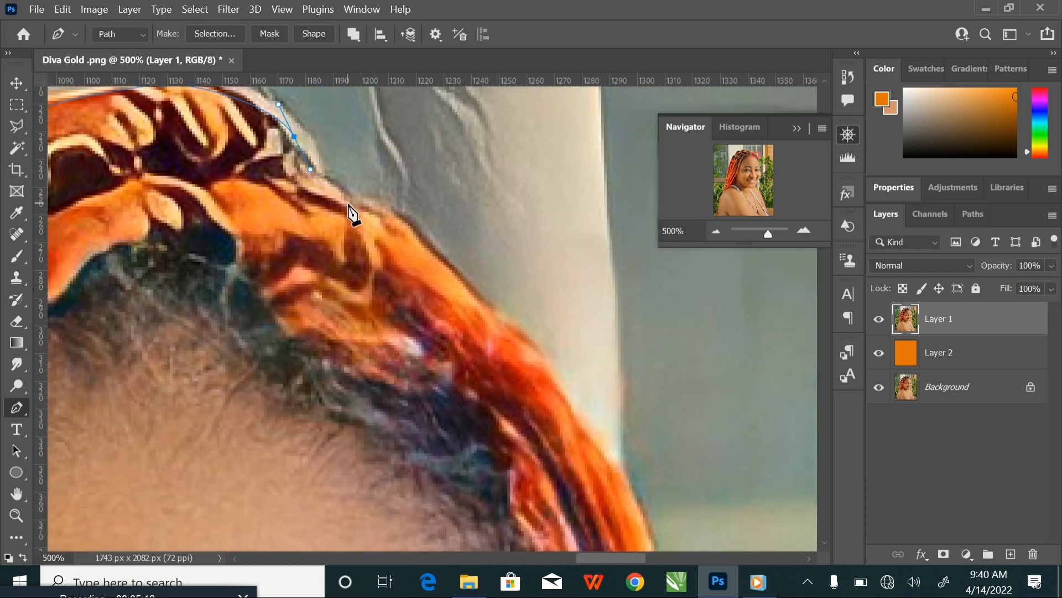
click(557, 405)
drag(587, 459, 412, 265)
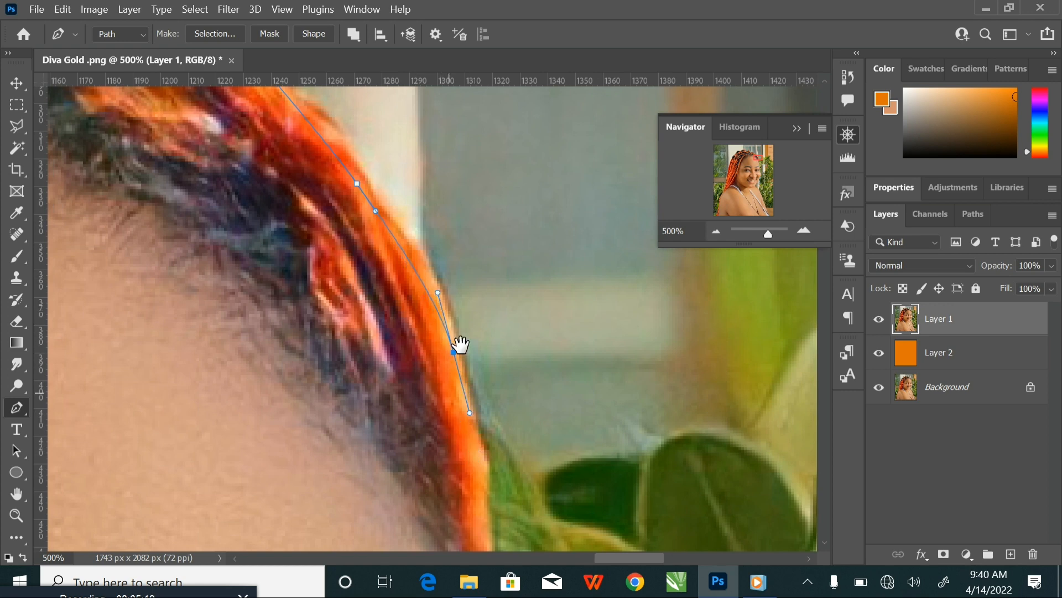
drag(460, 344, 413, 58)
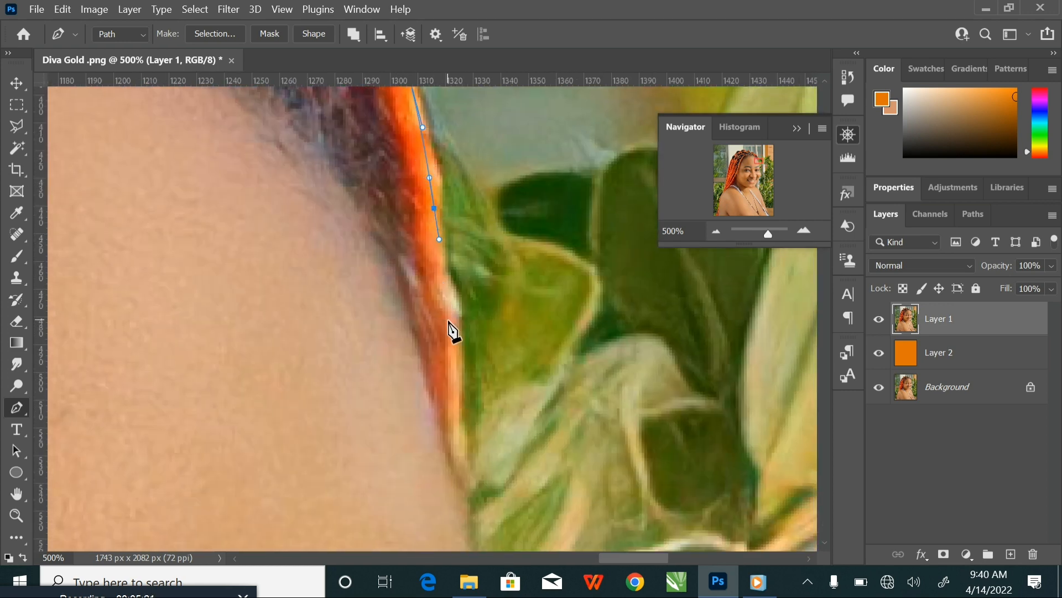
drag(456, 370, 487, 210)
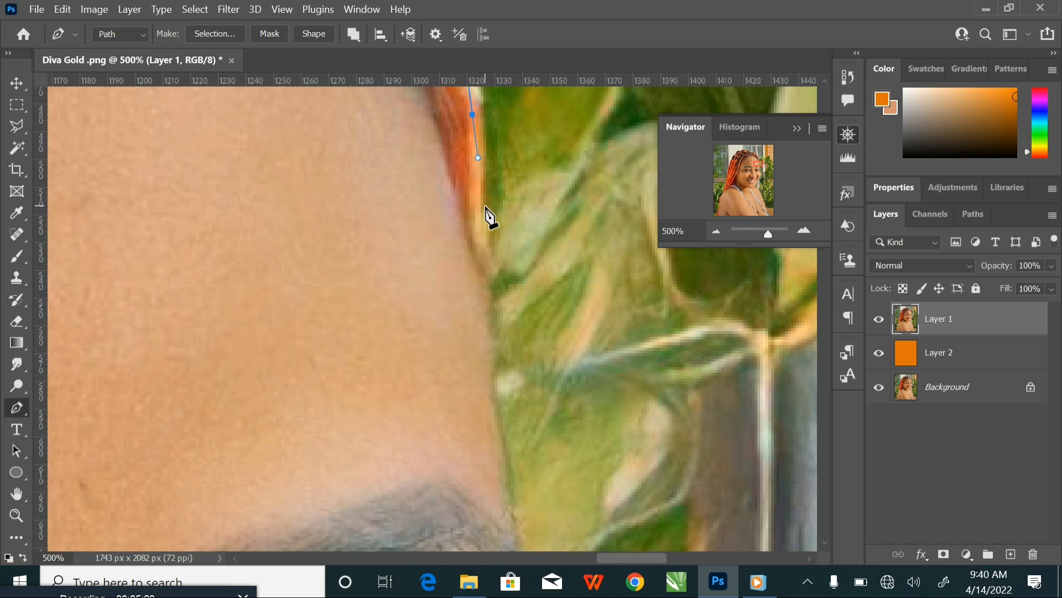
scroll(486, 207, down, 3)
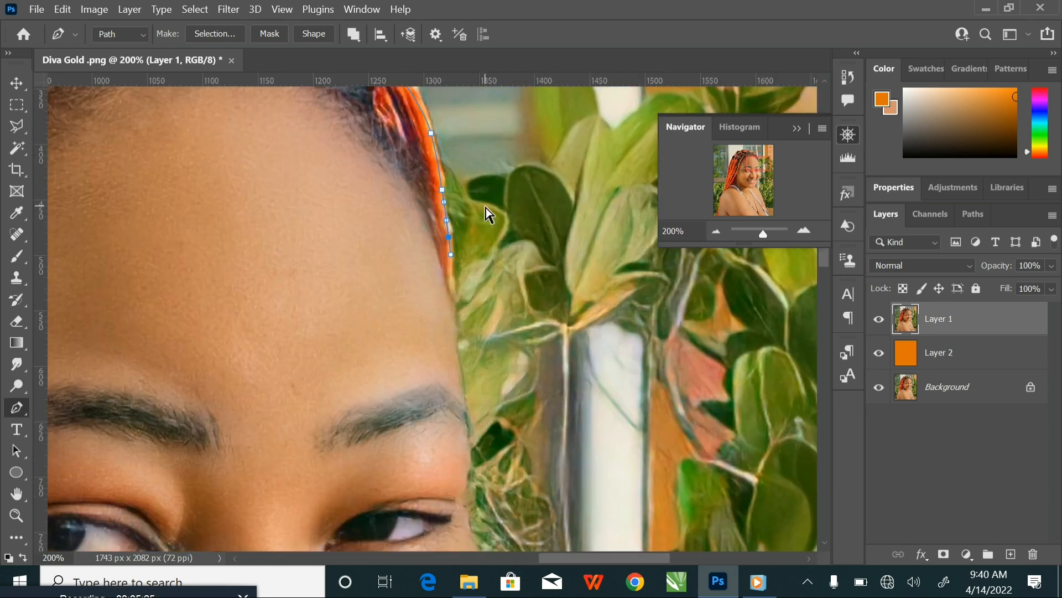
scroll(486, 207, up, 2)
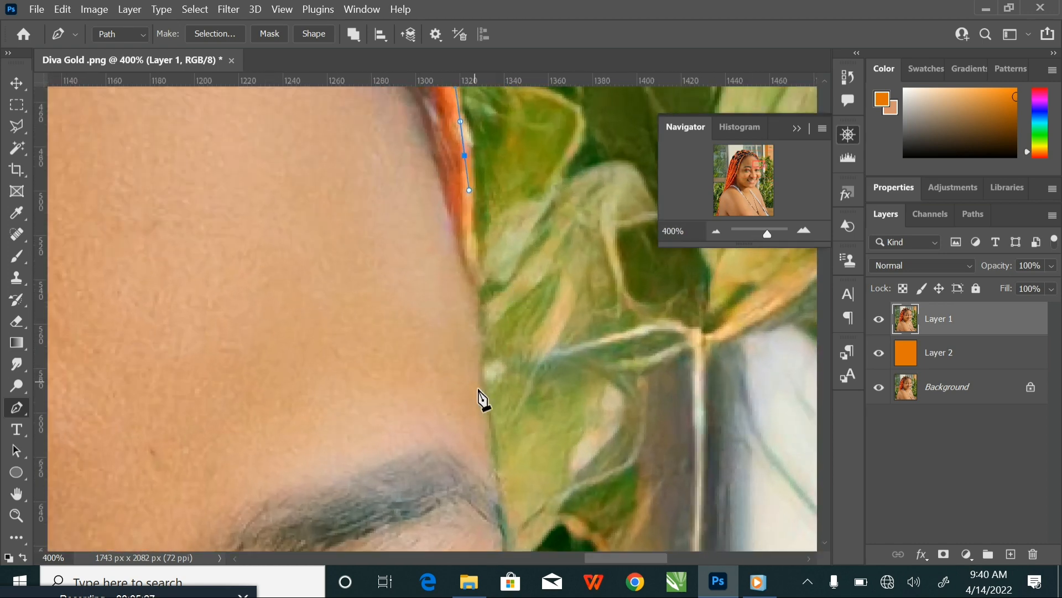
Continue the path down the edge of the forehead, past the end of the eyebrow, to beside the outer eye corner
drag(479, 397, 488, 431)
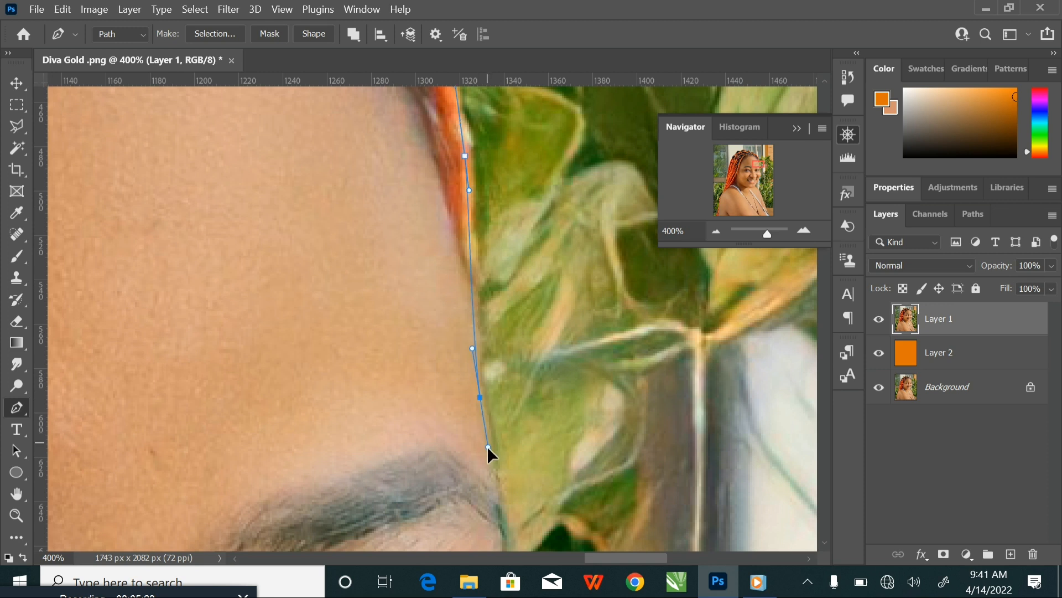
drag(498, 475, 504, 190)
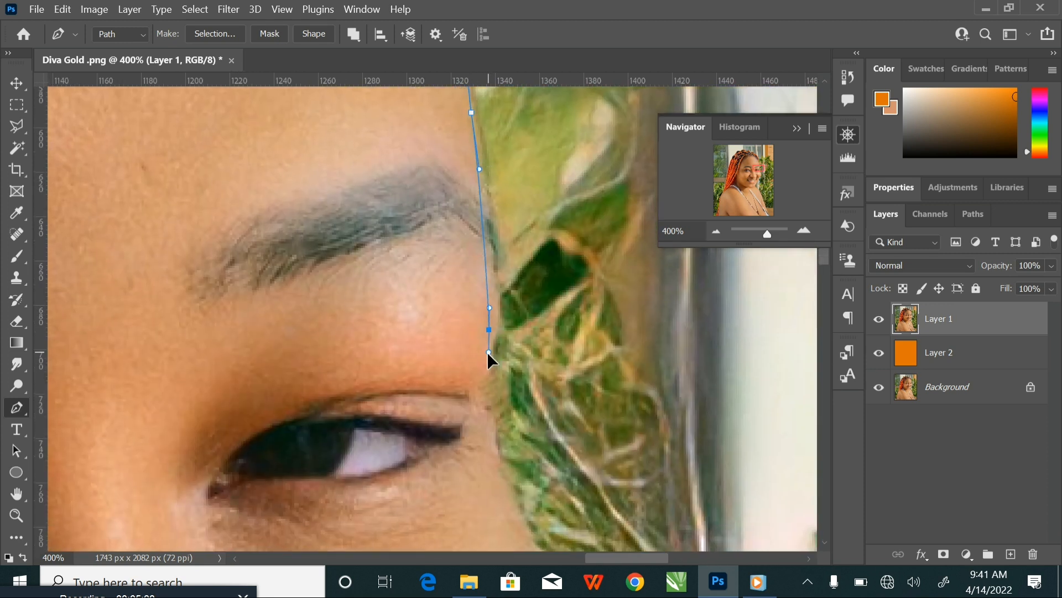
drag(488, 353, 483, 373)
drag(483, 391, 447, 178)
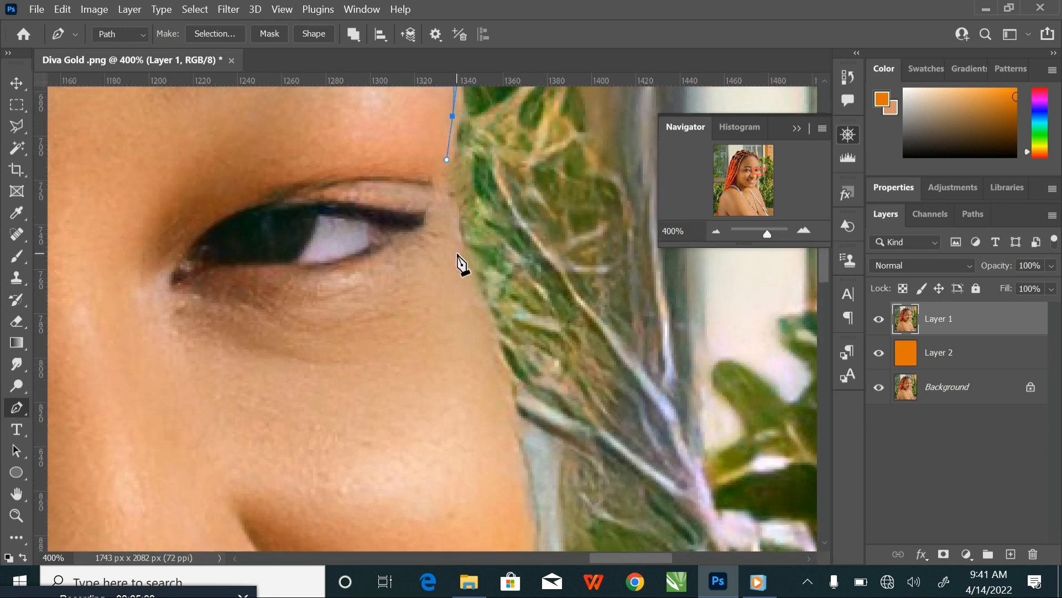
Curve the path around the outer edge of the cheek down to the level of the upper lip
drag(513, 380, 478, 183)
drag(492, 316, 493, 370)
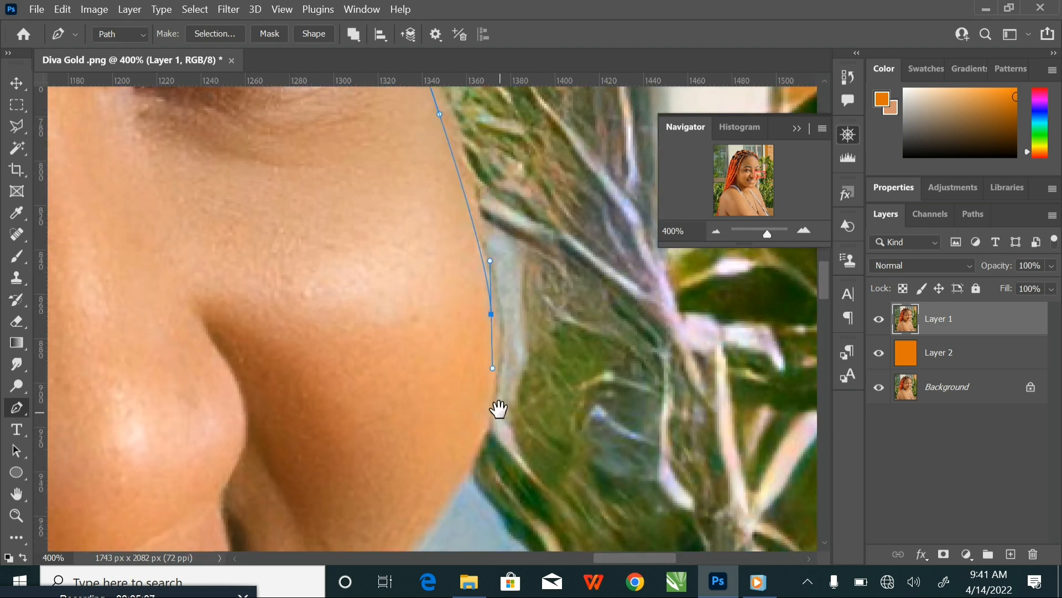
drag(498, 408, 540, 205)
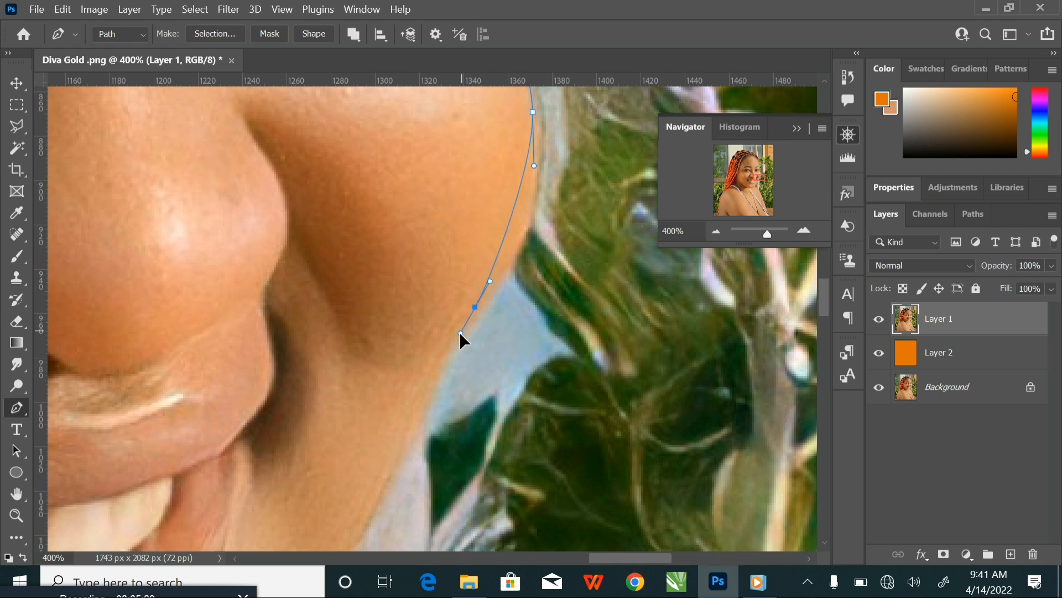
Trace the path along the jawline beside the mouth and turn it at the corner where the chin meets the shoulder
drag(461, 333, 546, 159)
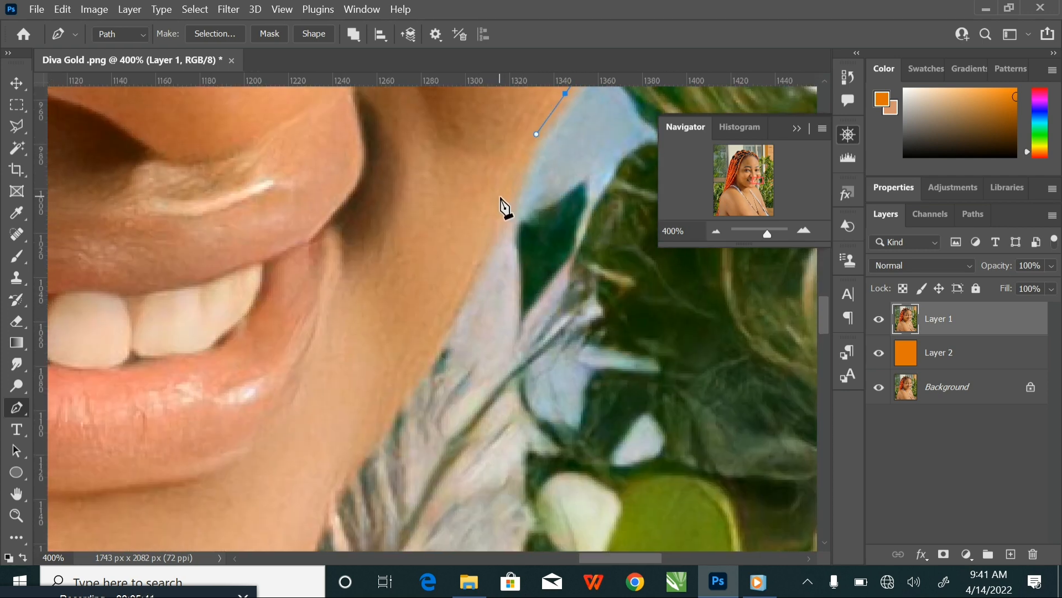
drag(432, 345, 415, 369)
drag(416, 416, 522, 236)
drag(444, 287, 476, 232)
key(ctrl+z)
key(ctrl+z)
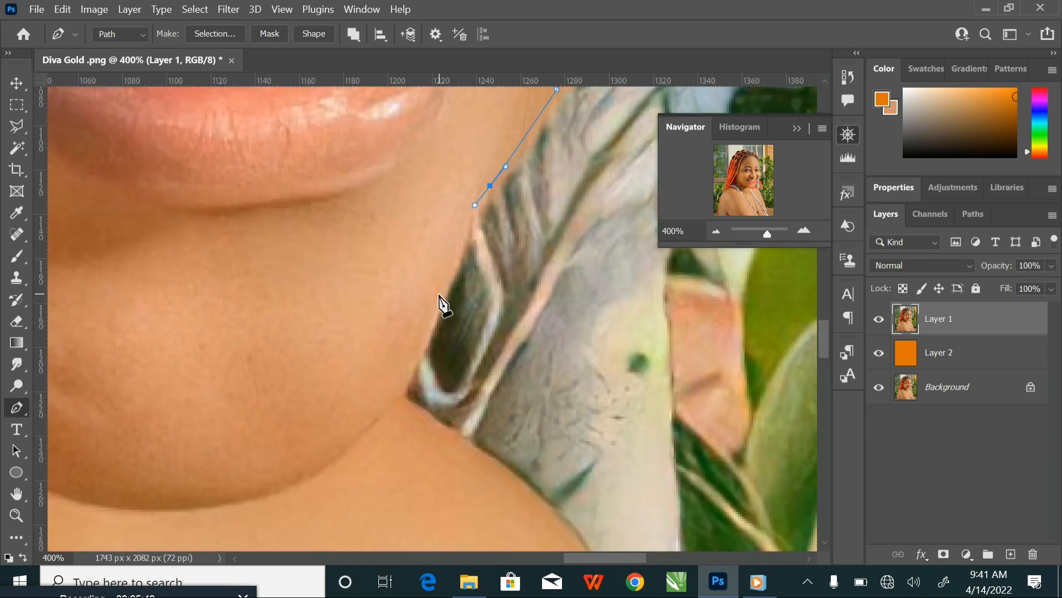
drag(430, 318, 442, 263)
drag(422, 315, 313, 242)
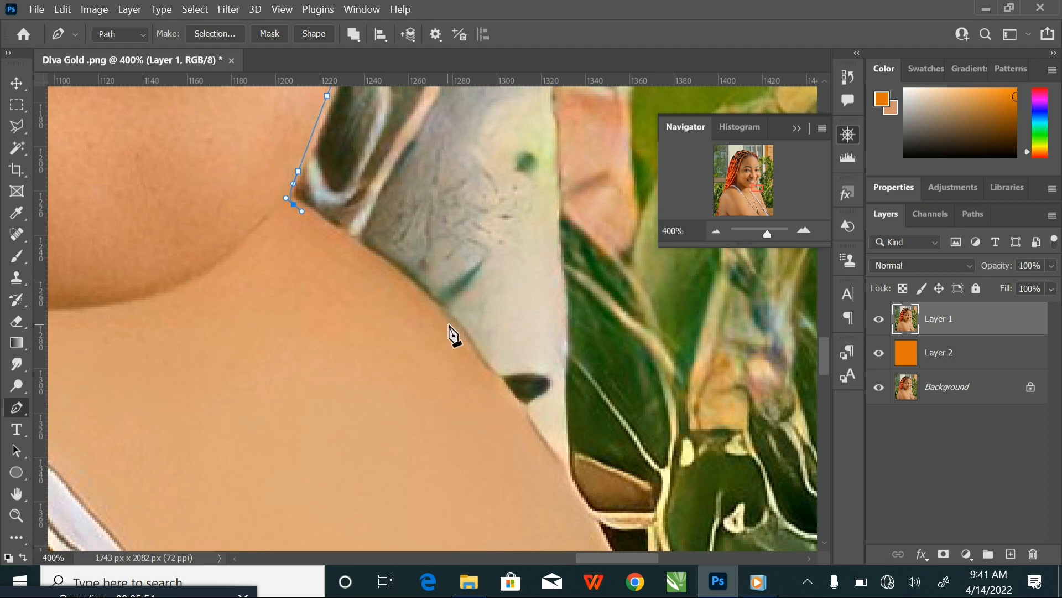
Extend the path over the far shoulder and down the outer arm along the leaves to just above the wooden planter
drag(496, 405, 372, 188)
drag(531, 438, 396, 209)
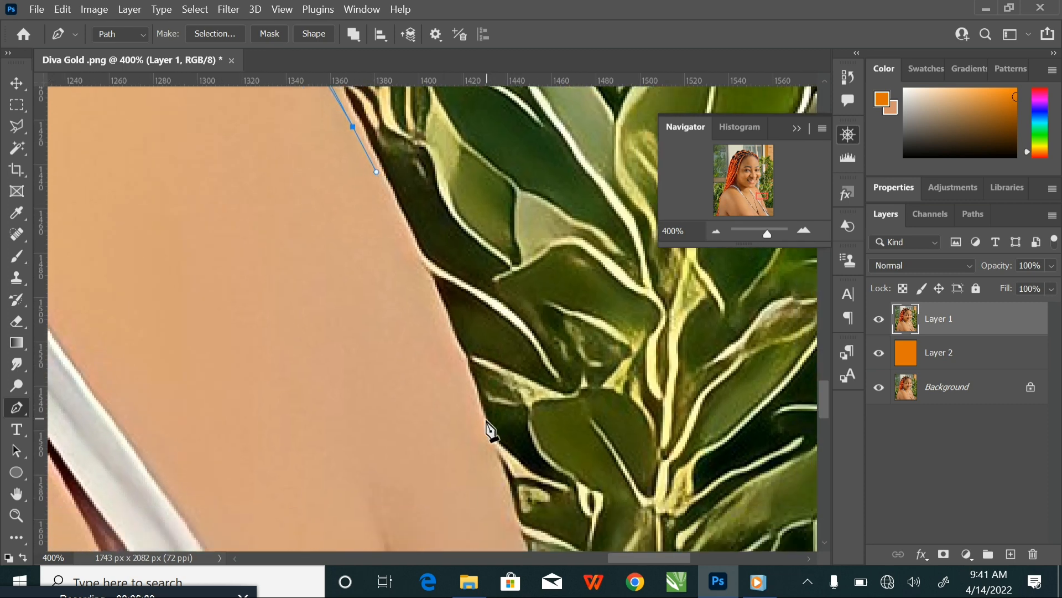
drag(490, 457, 463, 209)
drag(525, 406, 461, 160)
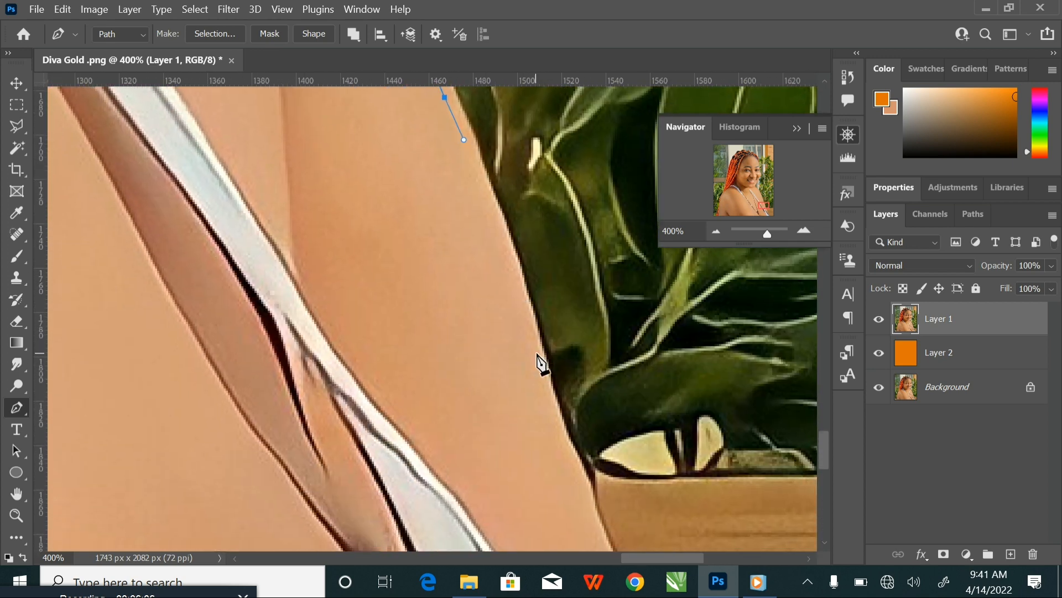
drag(542, 366, 443, 162)
Continue the path down the arm and along the grey edge of the top to just below the photo's lower border
scroll(501, 277, down, 5)
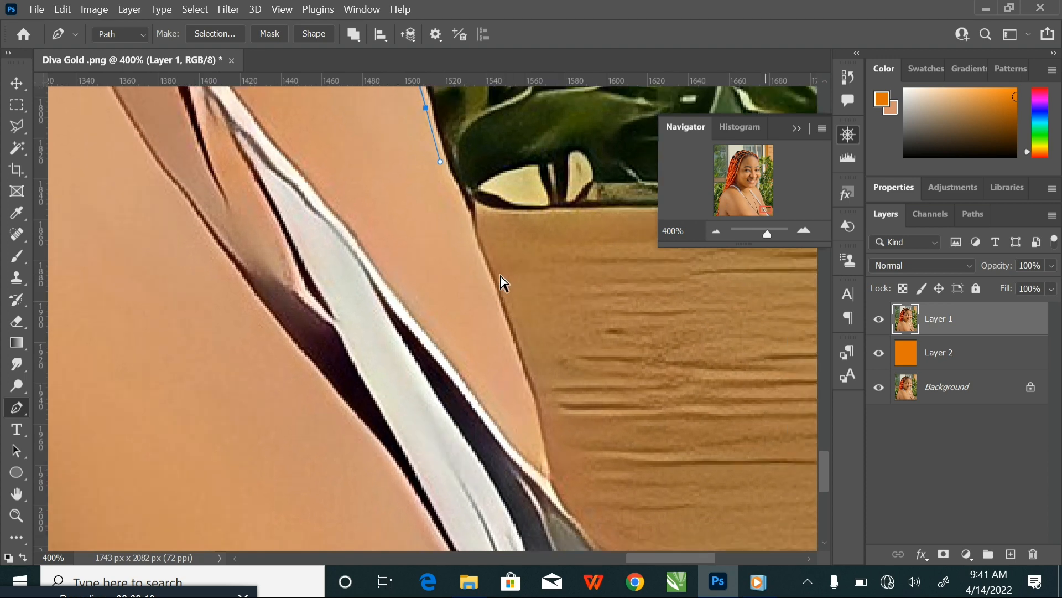
scroll(501, 277, up, 5)
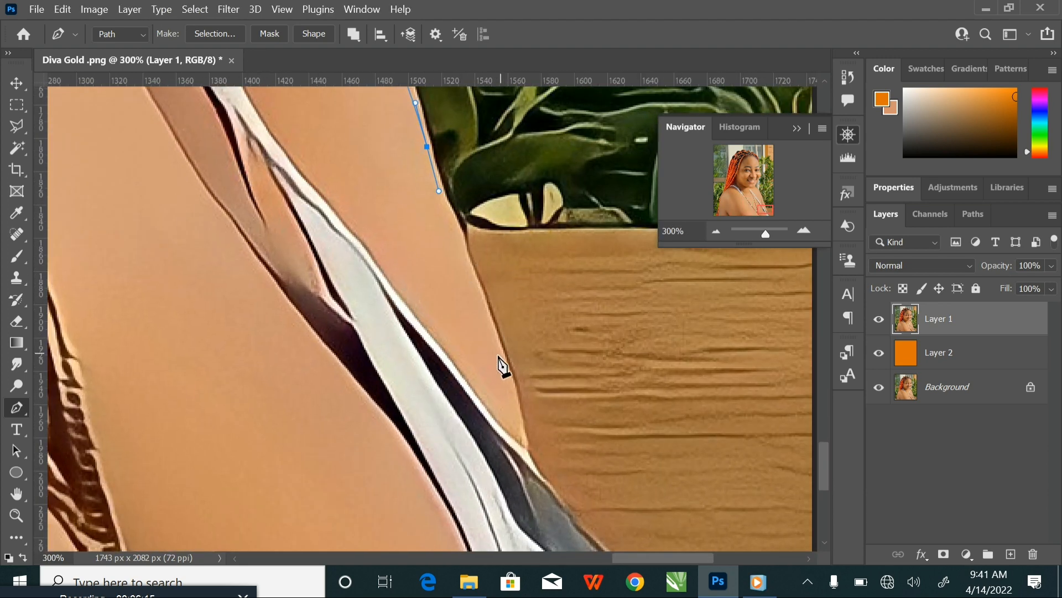
drag(507, 379, 517, 412)
scroll(517, 411, down, 5)
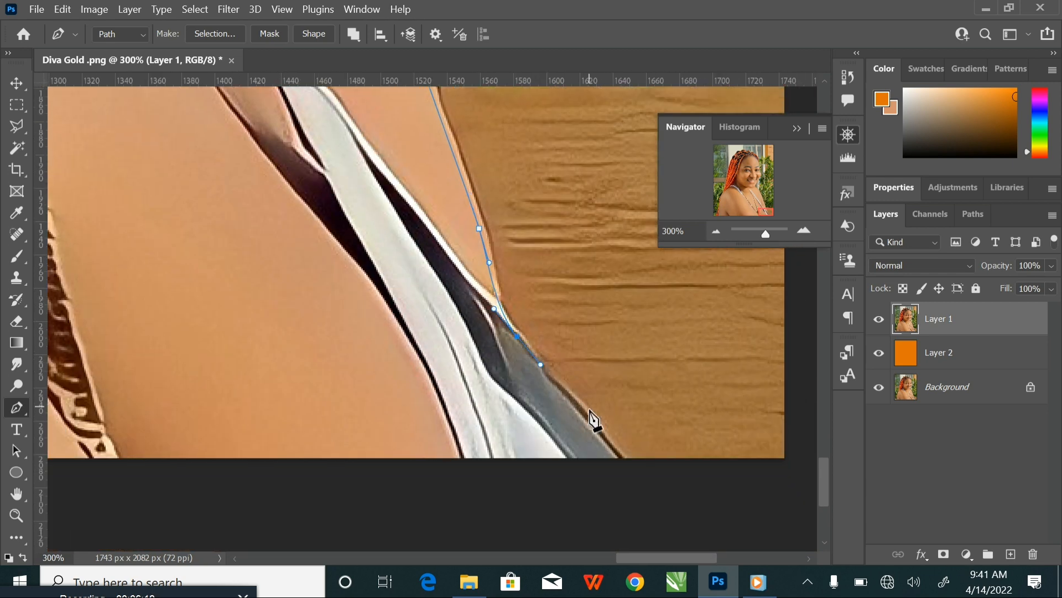
drag(623, 467, 636, 481)
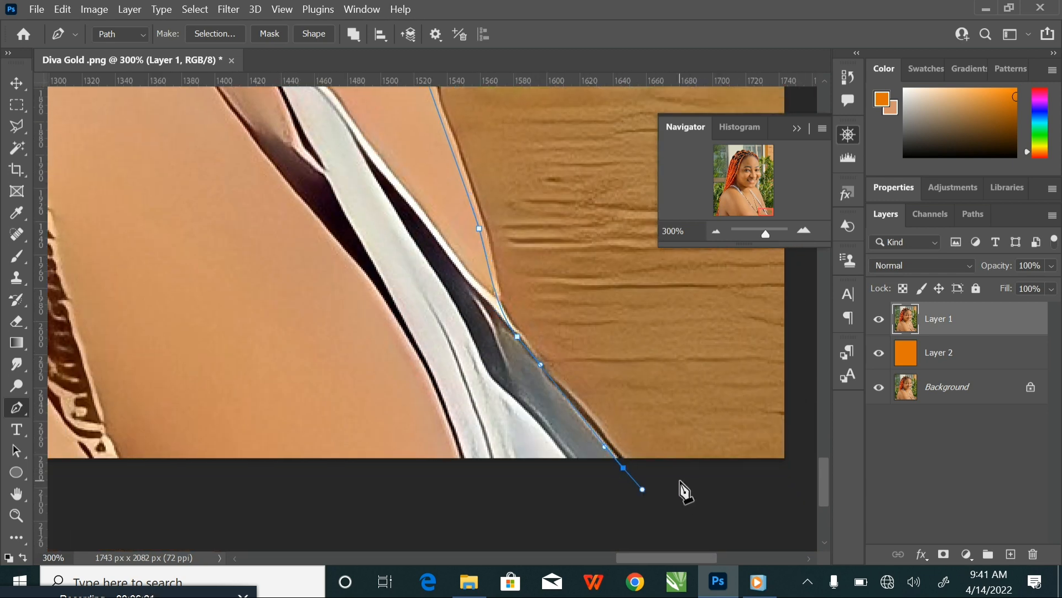
Loop the path around the outside of the canvas and close it at its starting anchor beside the near arm
scroll(681, 483, down, 6)
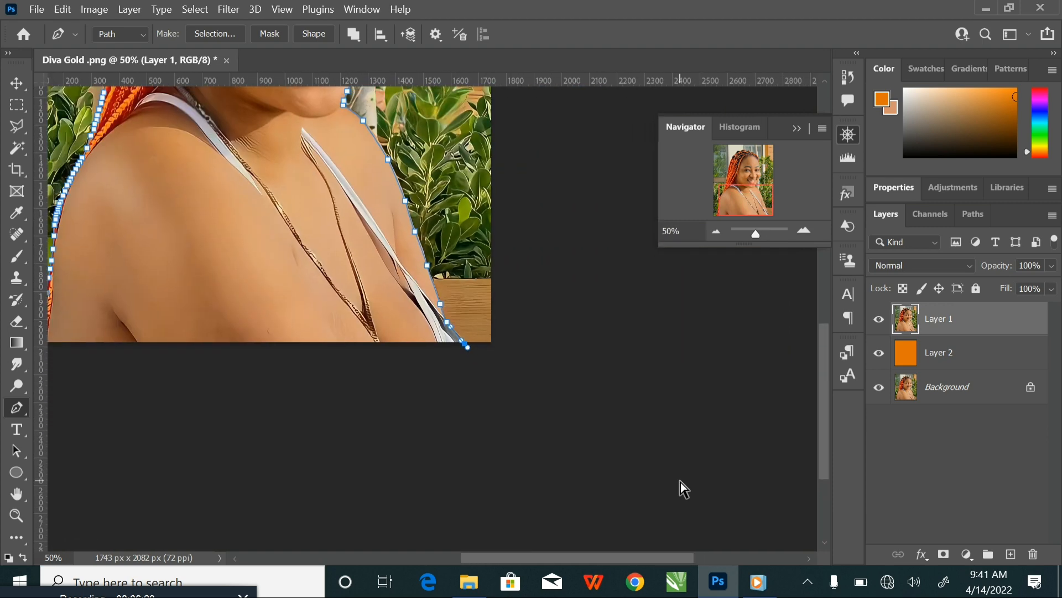
scroll(684, 489, down, 1)
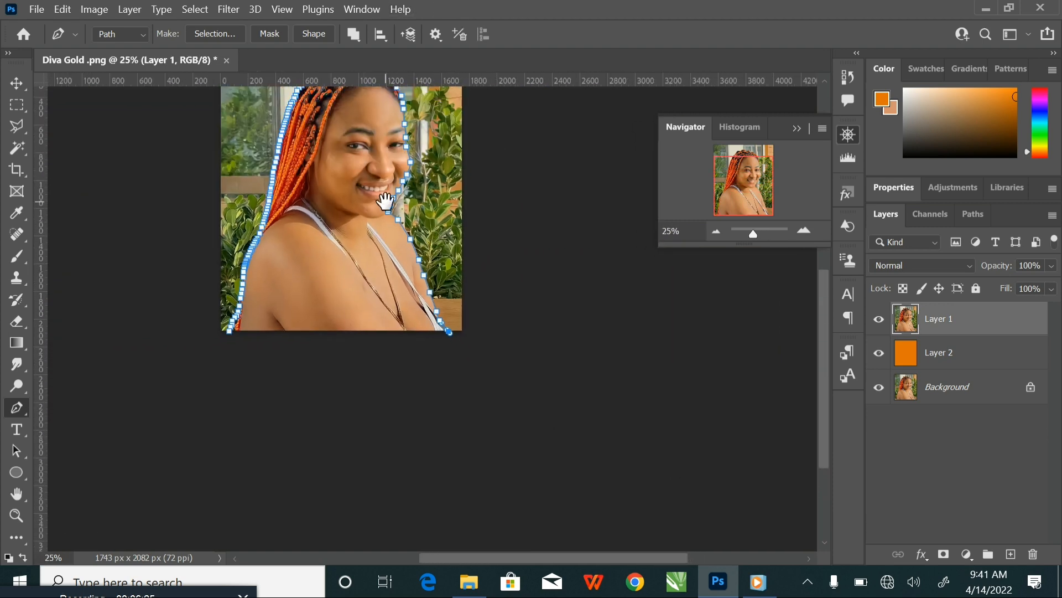
drag(386, 200, 413, 254)
drag(534, 443, 572, 407)
drag(580, 210, 558, 124)
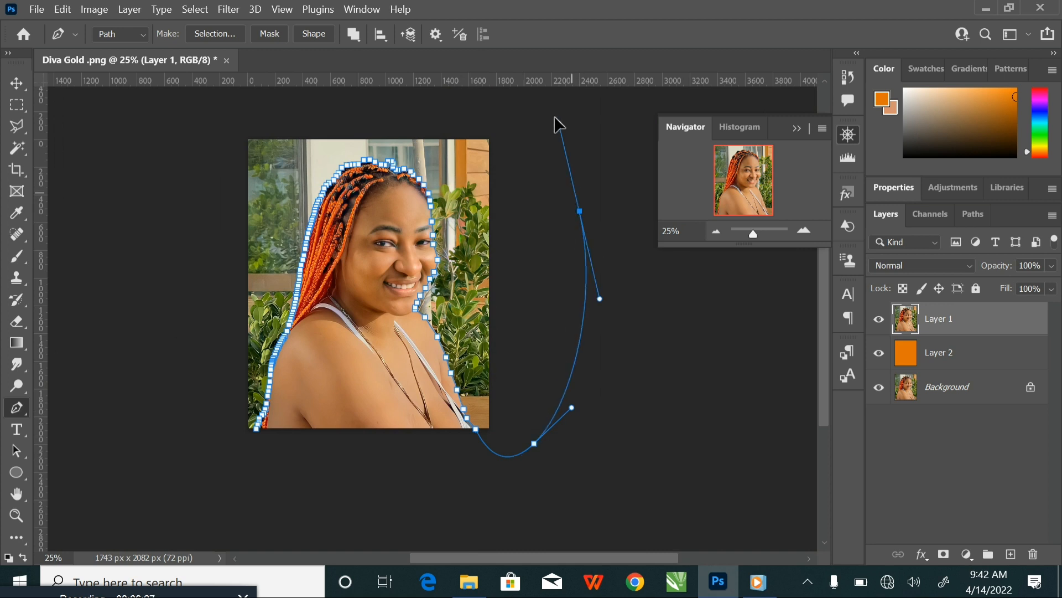
drag(437, 105, 368, 107)
drag(216, 117, 169, 176)
drag(176, 346, 182, 412)
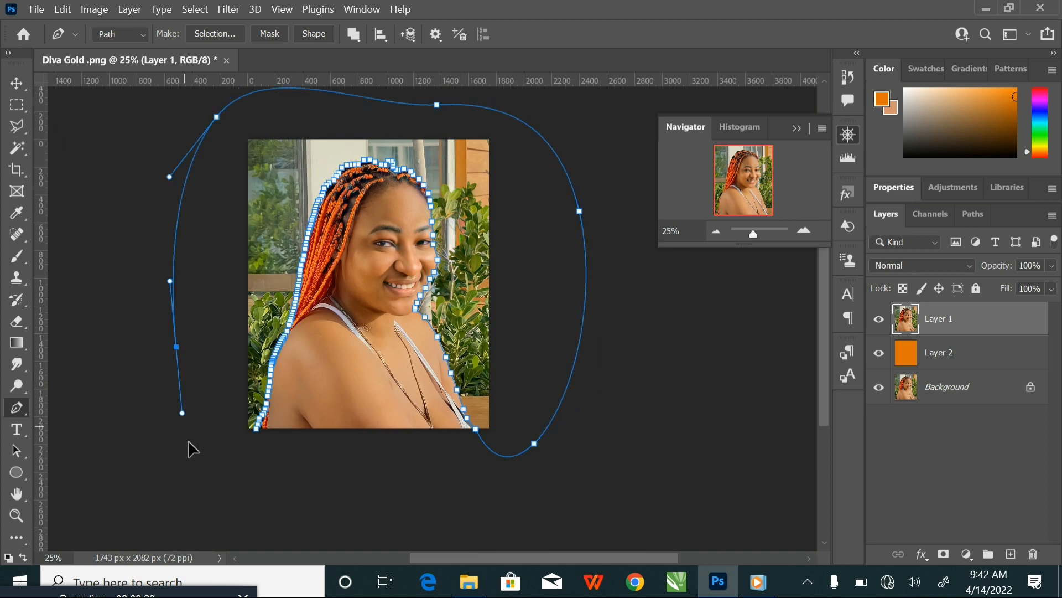
drag(232, 480, 255, 457)
click(258, 432)
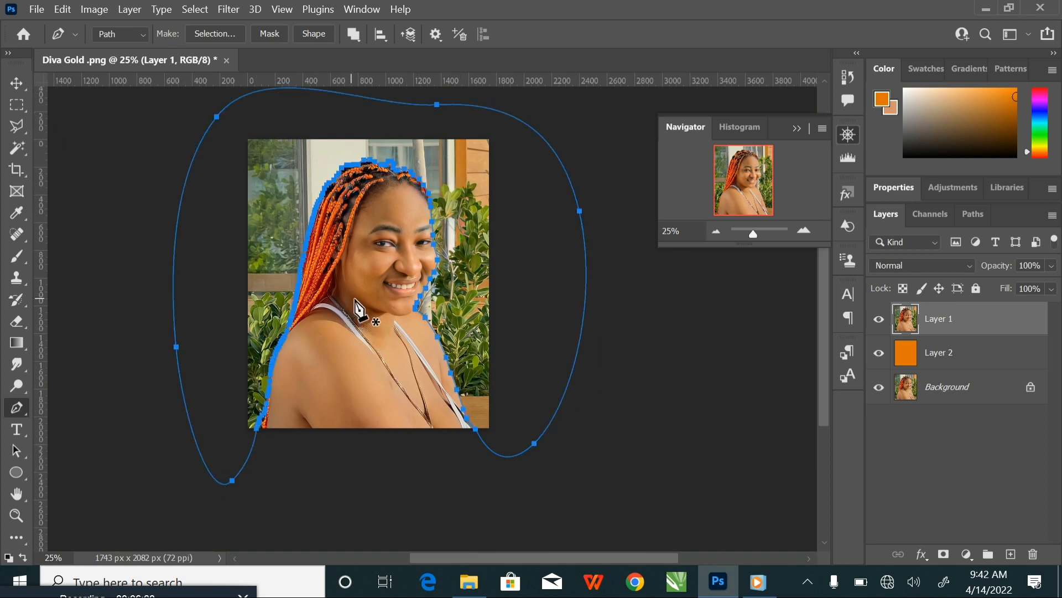
Convert the closed path into a selection and check its outline around the hair and shoulders
drag(356, 309, 384, 304)
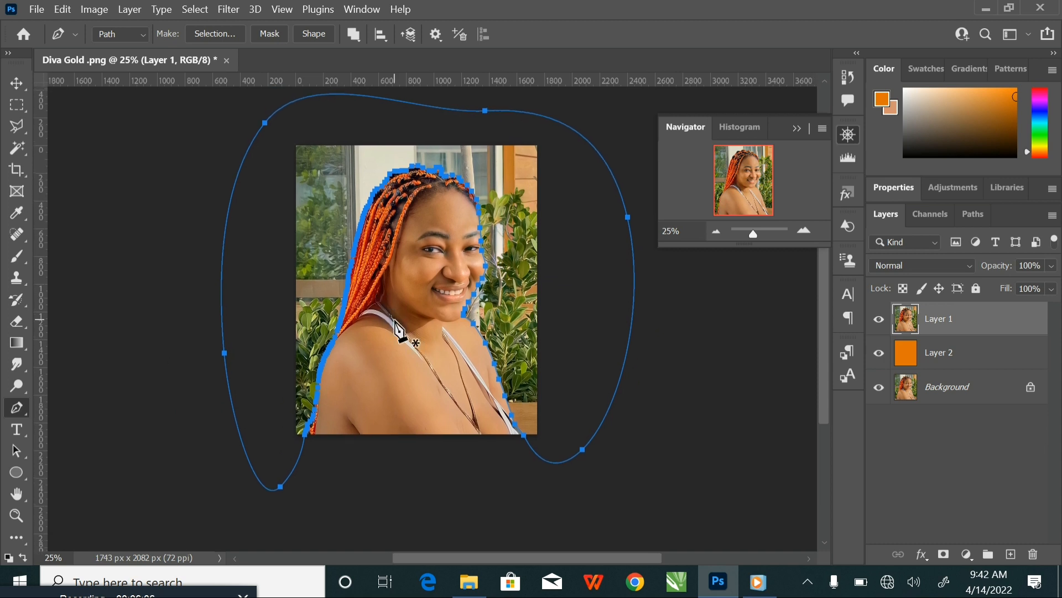
key(ctrl+Return)
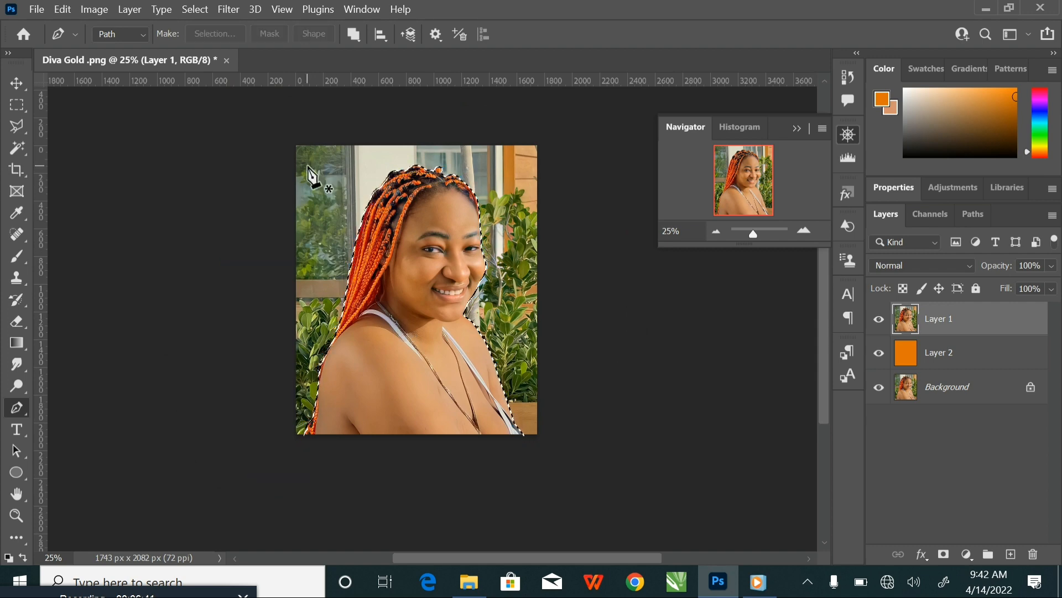
key(ctrl+plus)
key(ctrl+plus)
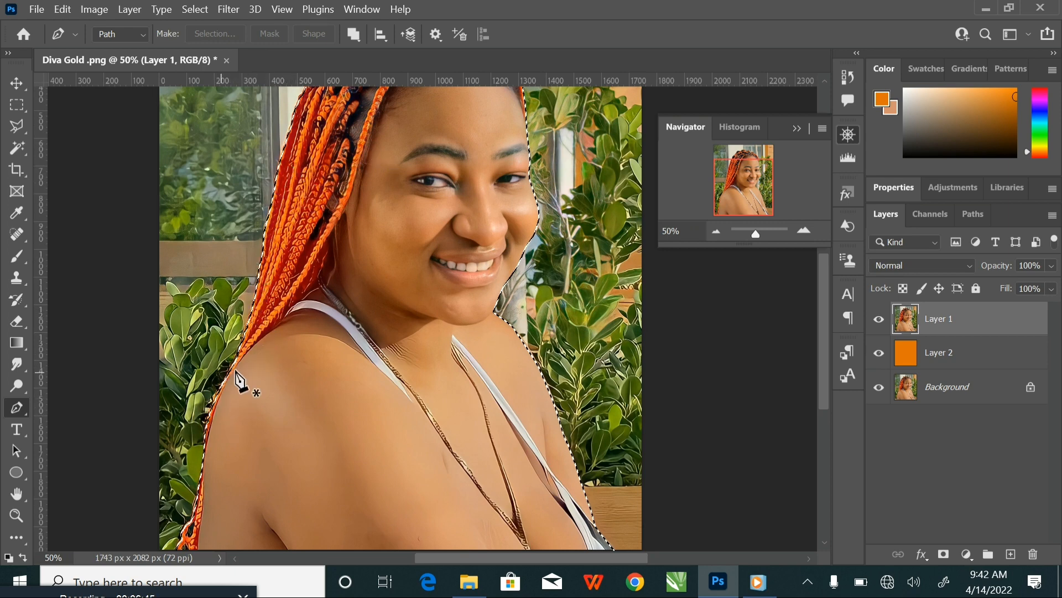
key(ctrl+minus)
key(ctrl+minus)
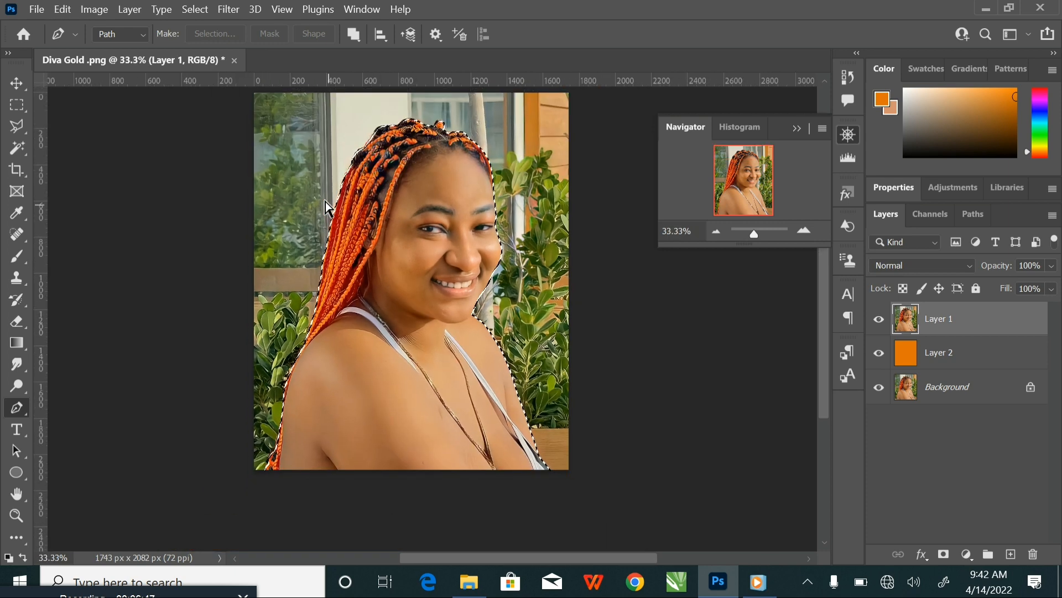
Feather the selection with a radius of 2 pixels, using the Polygonal Lasso tool
click(17, 125)
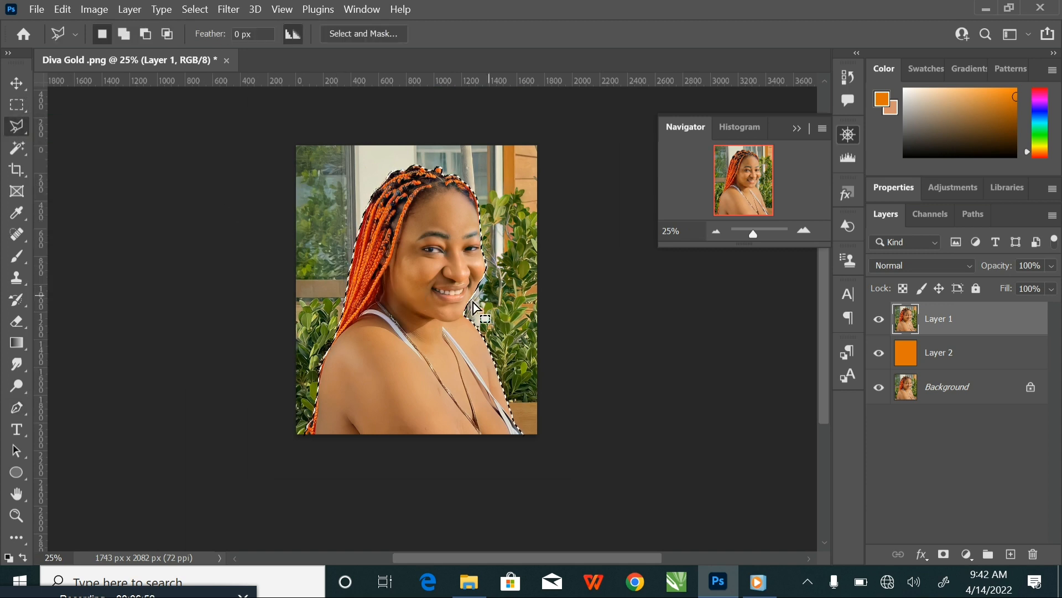
right_click(420, 254)
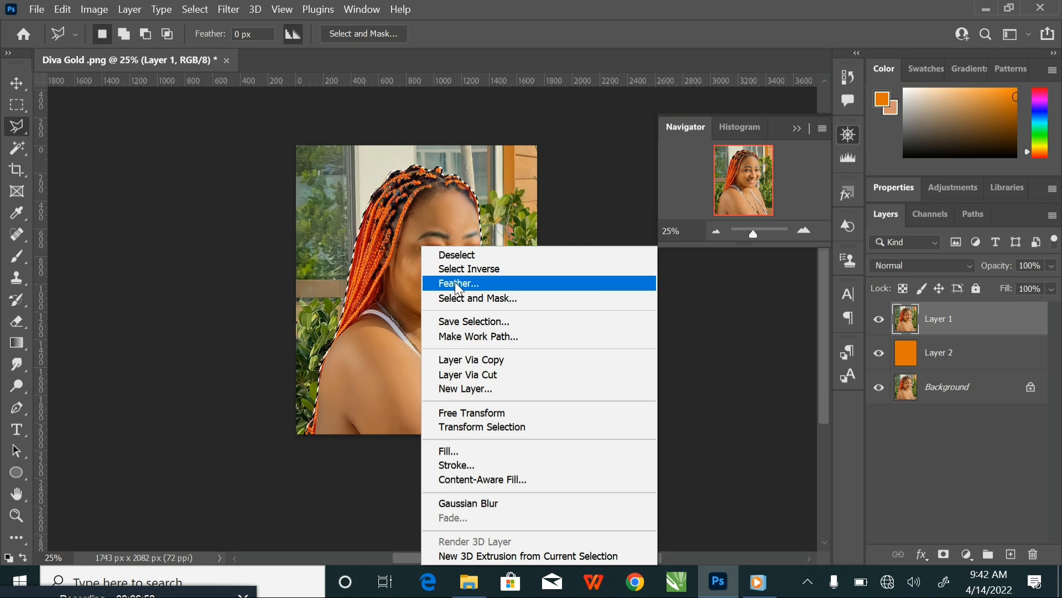
click(456, 282)
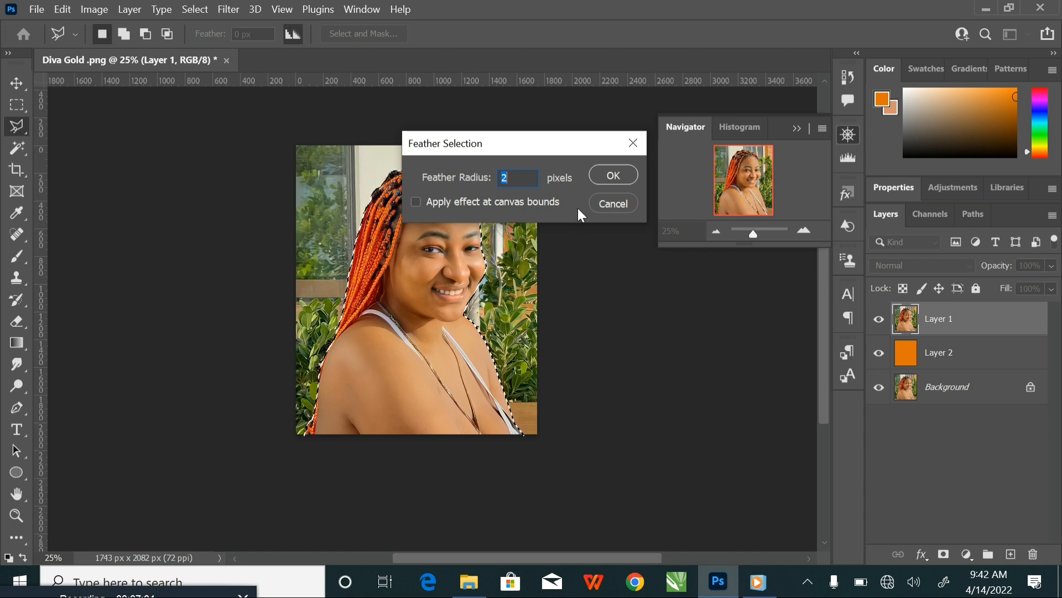
click(607, 176)
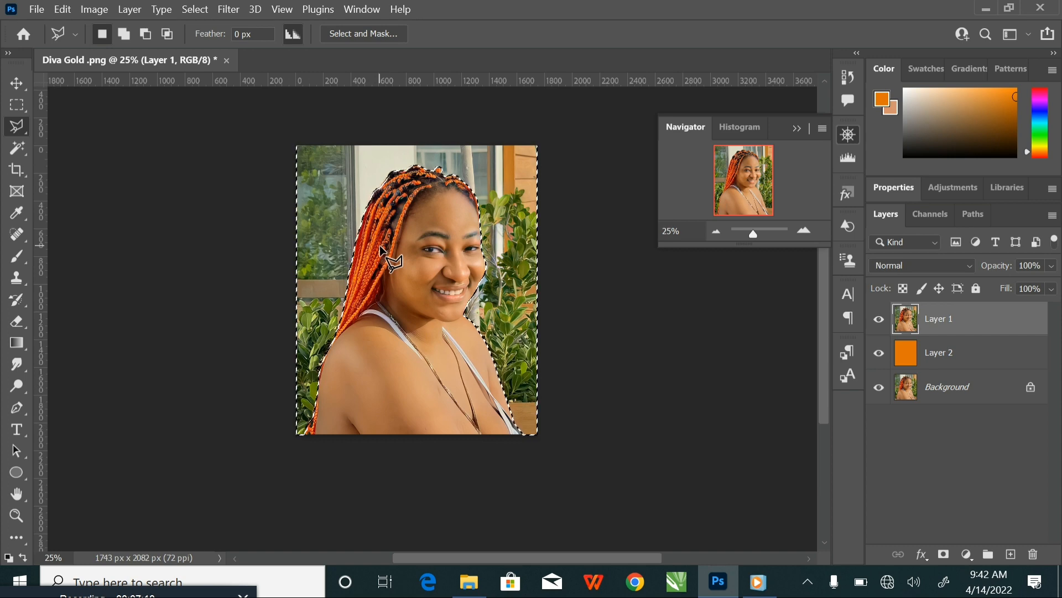
Delete the selected garden background from Layer 1 and deselect
right_click(992, 321)
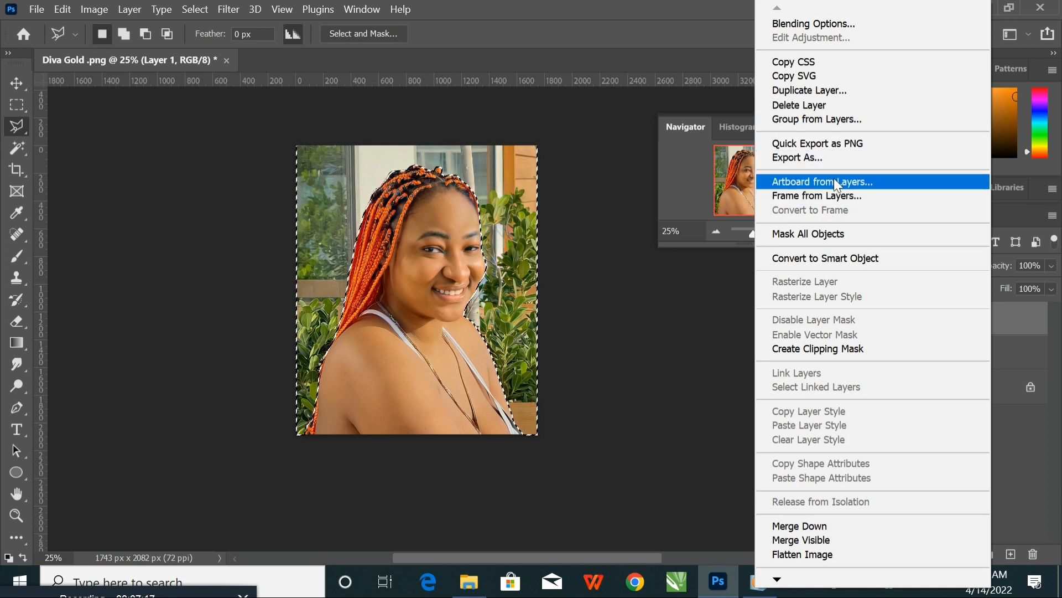
click(1015, 303)
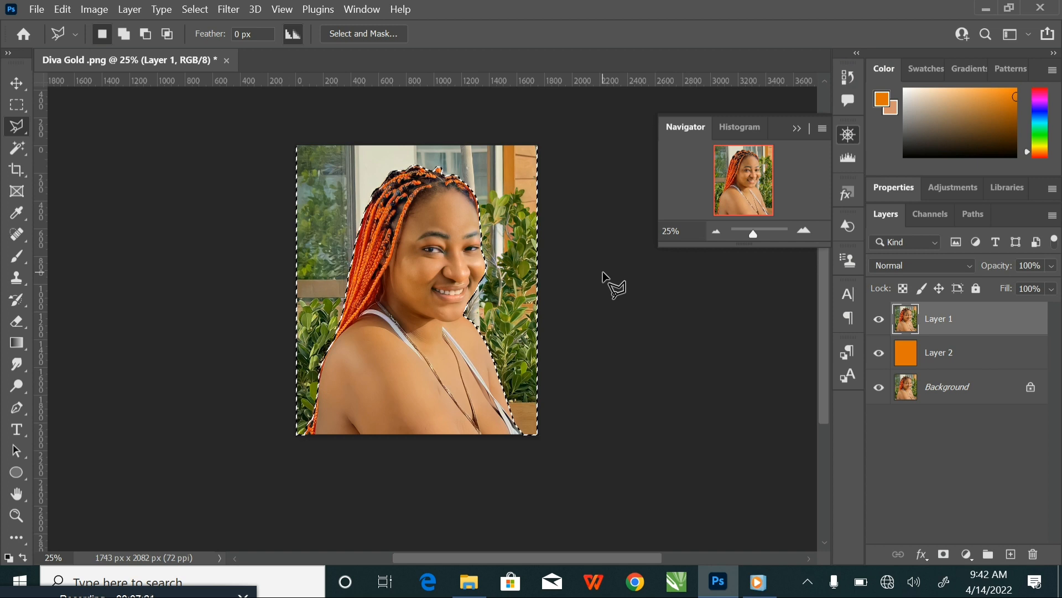
key(Delete)
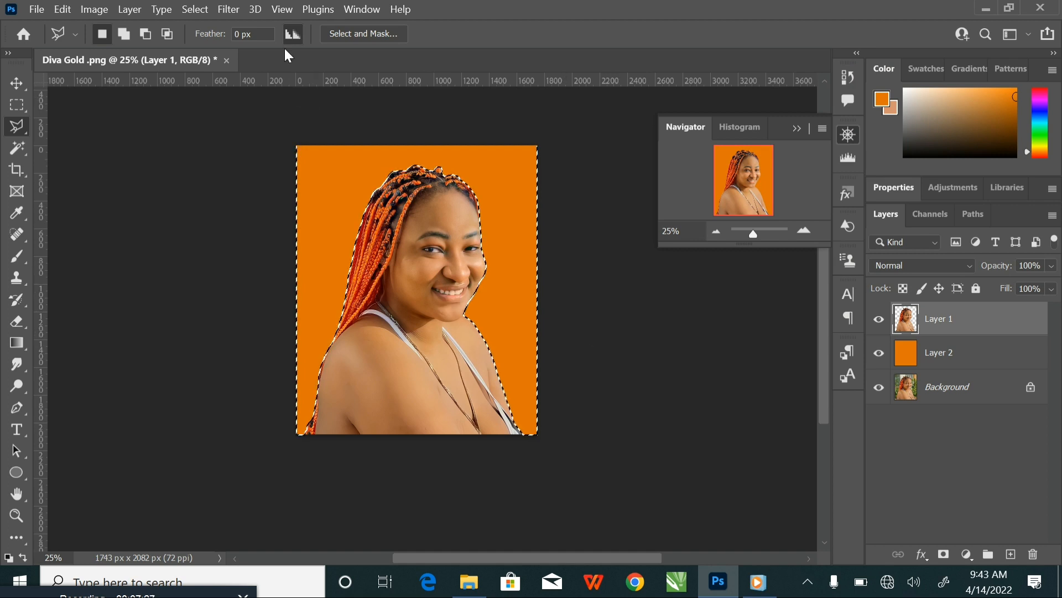
click(188, 9)
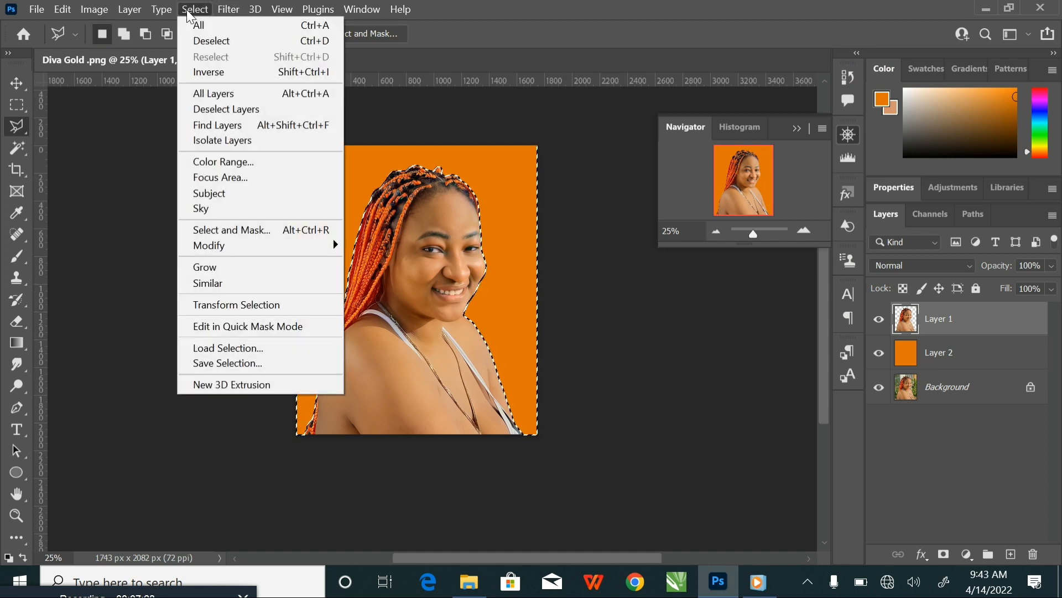
click(240, 43)
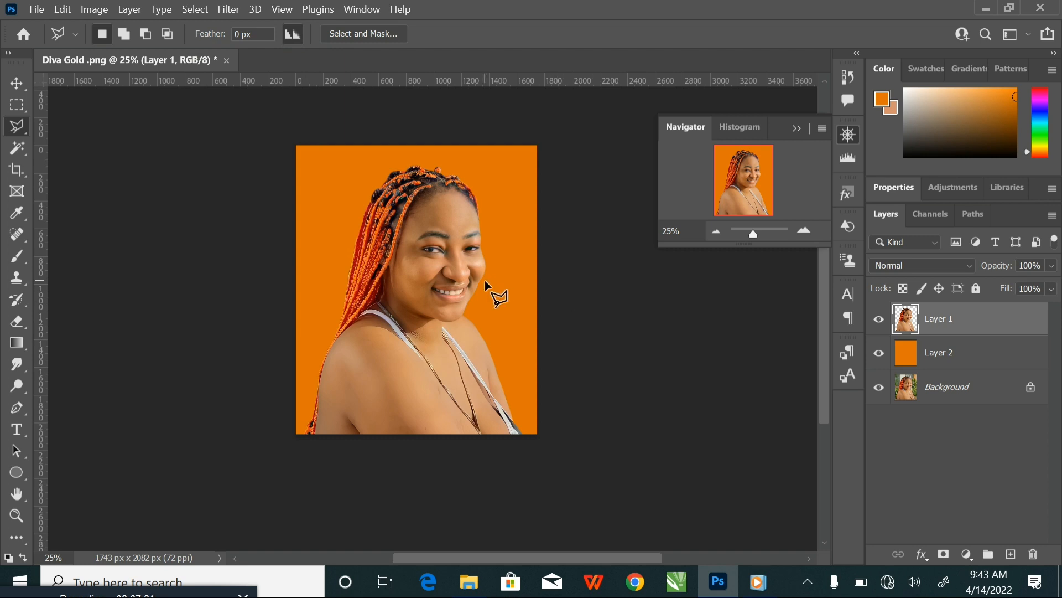
Switch back to the Pen tool and examine the woman's cutout edges against the orange background
click(16, 408)
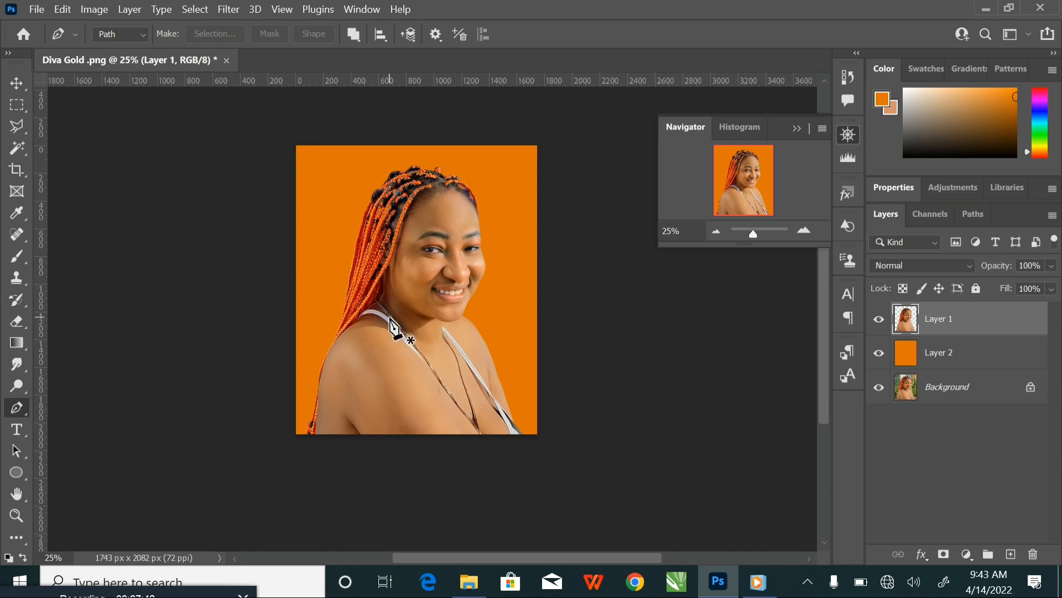
scroll(390, 319, up, 4)
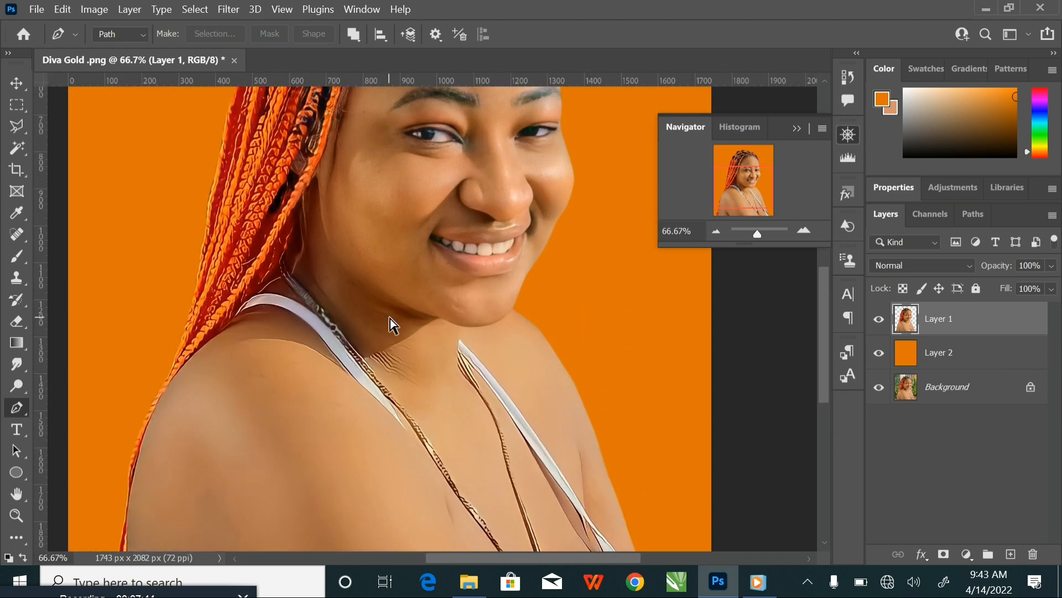
scroll(390, 317, down, 3)
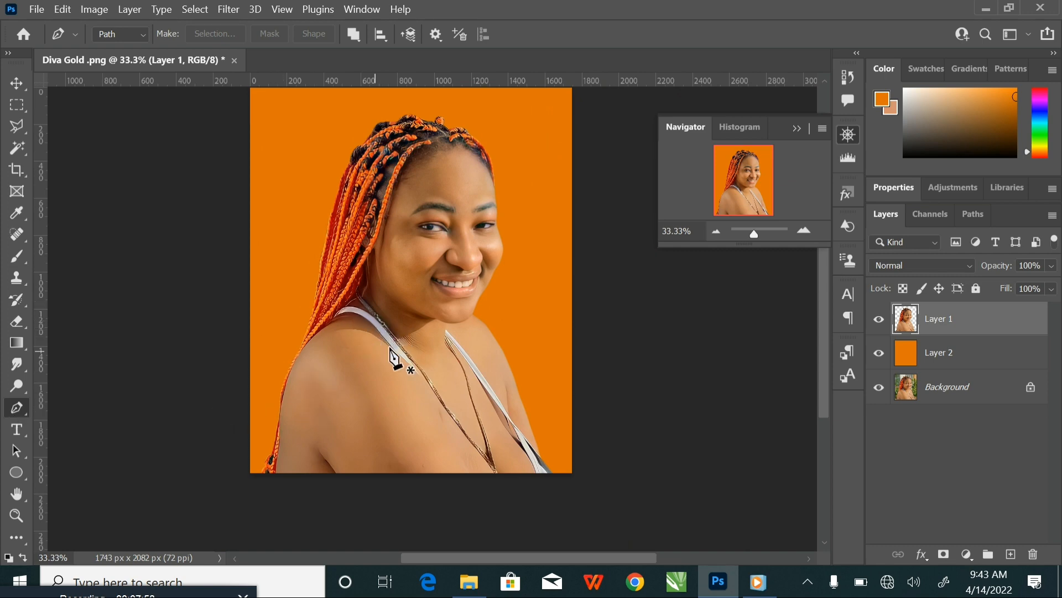
Start a Pen tool path where the necklace emerges from the braids beside the neck, curving along its outer edge
scroll(366, 280, up, 6)
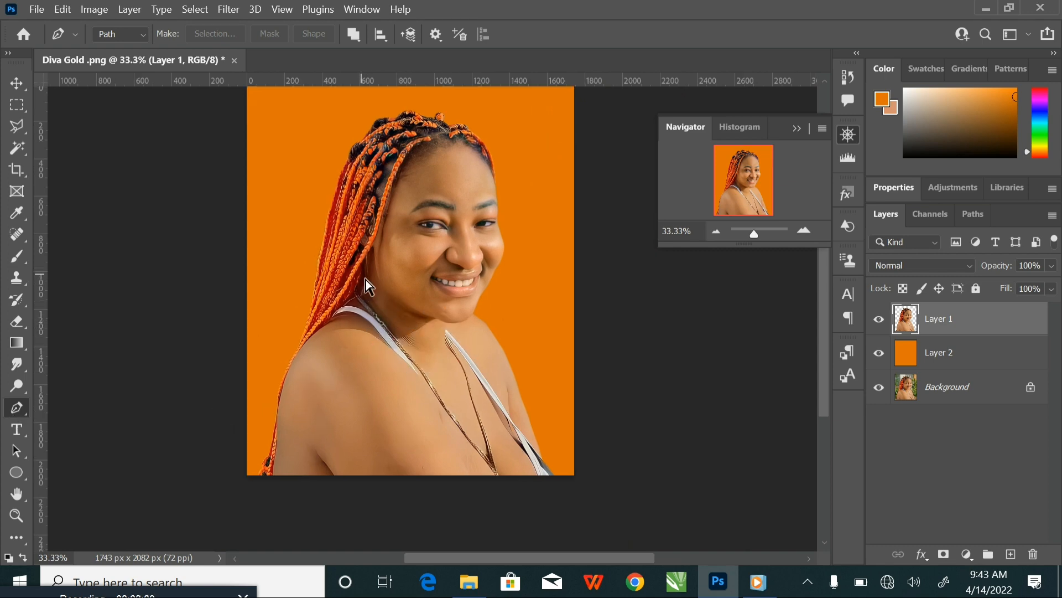
key(ctrl+plus)
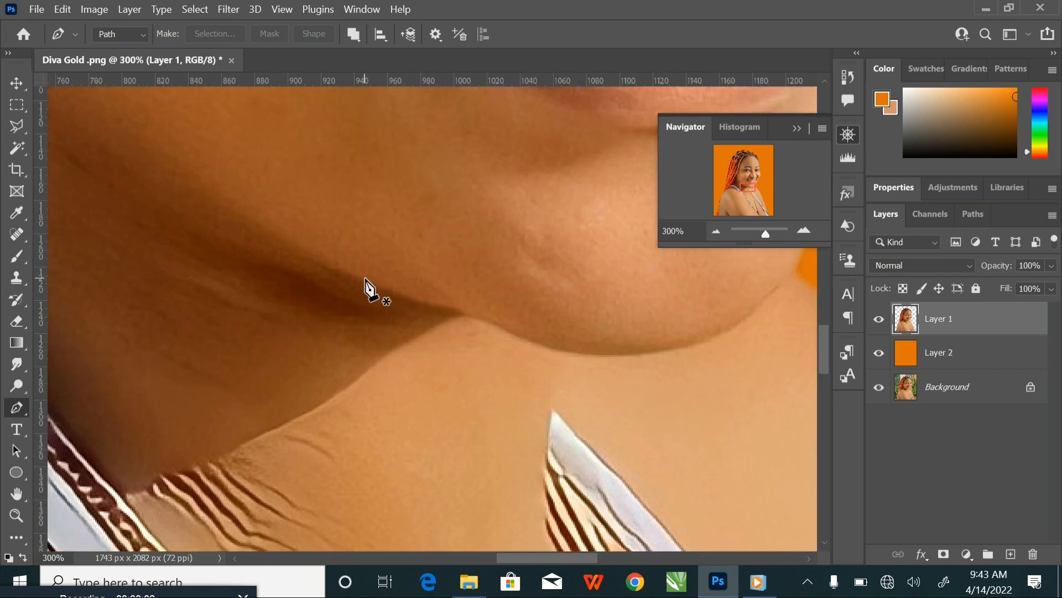
drag(288, 329, 569, 381)
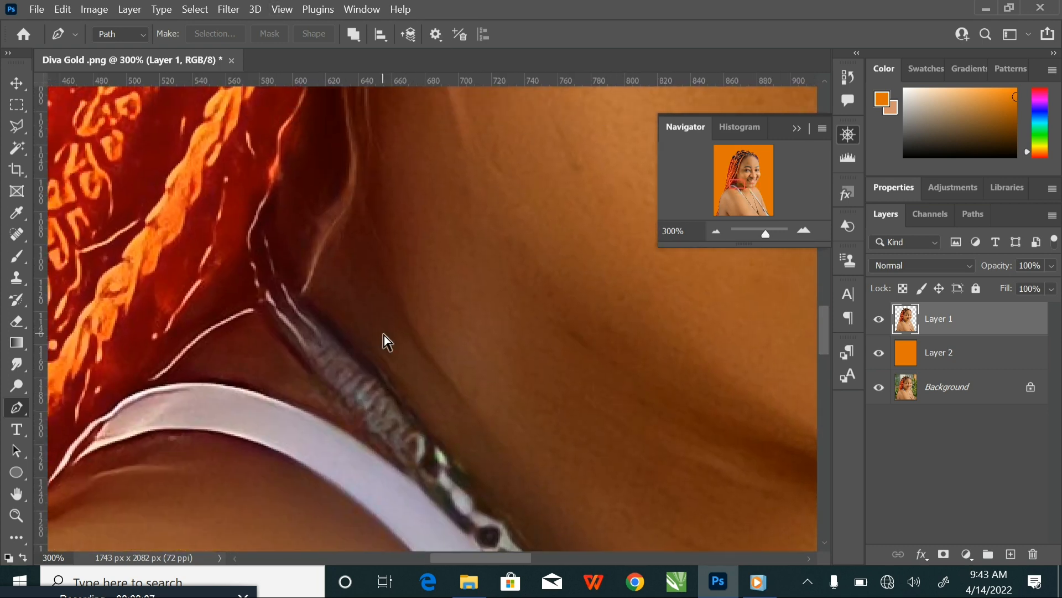
scroll(387, 342, up, 1)
drag(454, 248, 527, 268)
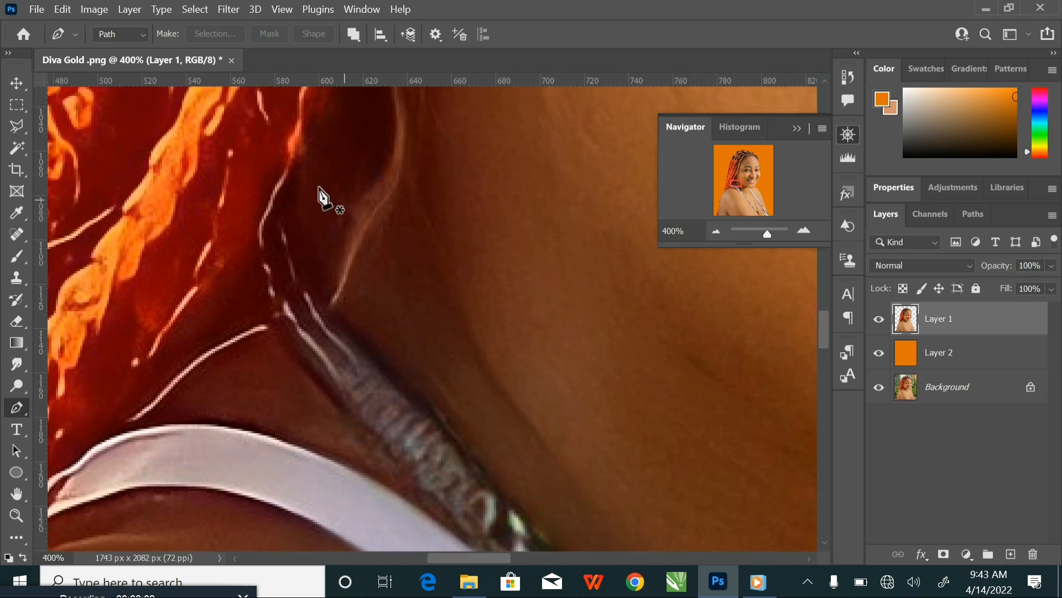
click(284, 168)
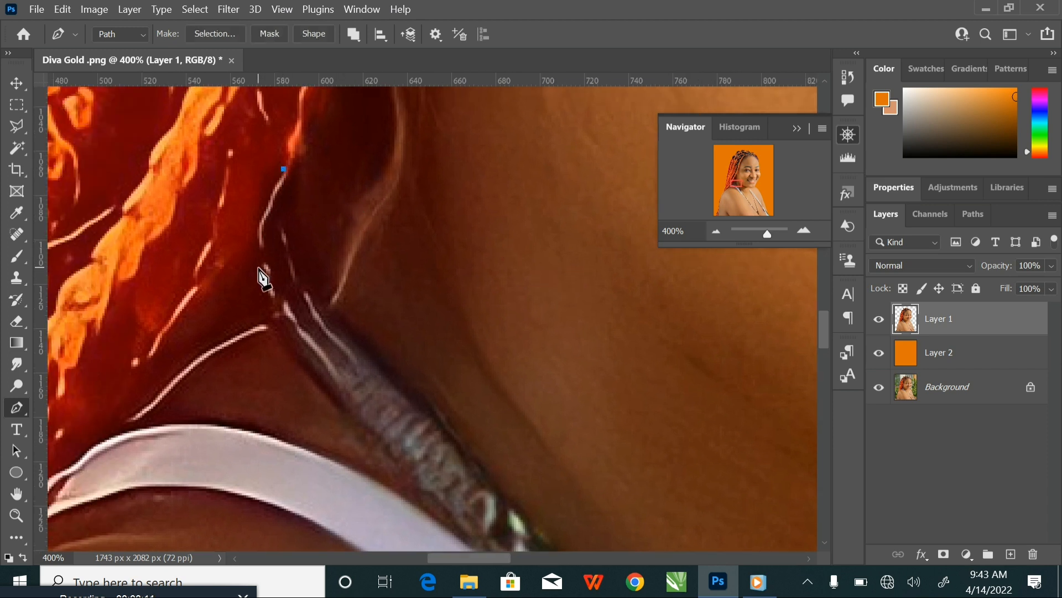
drag(258, 269, 264, 290)
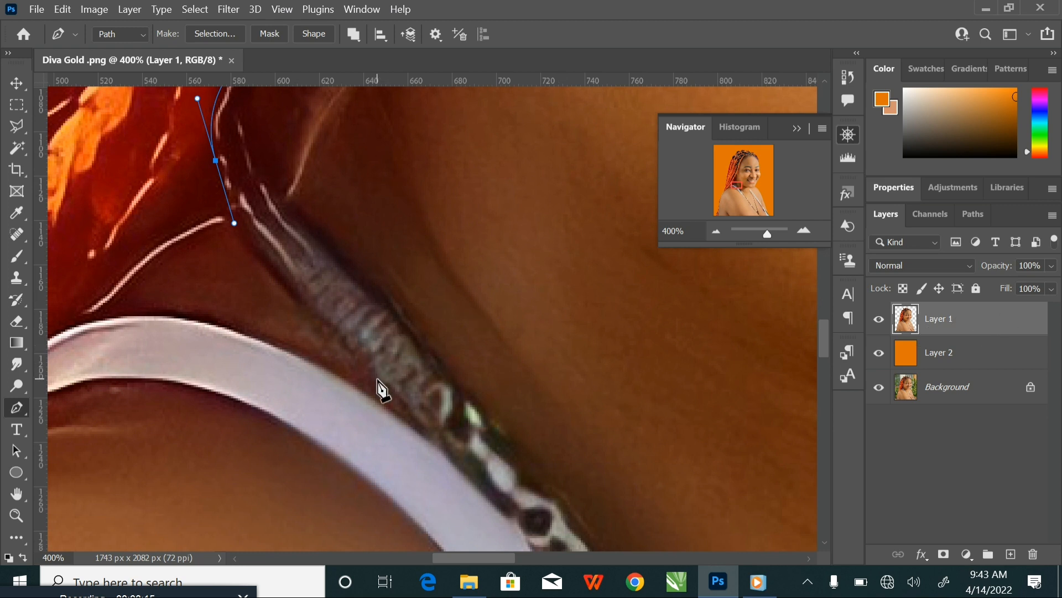
Continue the path down the necklace's outer edge alongside the white strap, redoing the misplaced curve point
drag(379, 380, 418, 421)
key(ctrl+z)
drag(304, 304, 346, 351)
drag(433, 437, 268, 254)
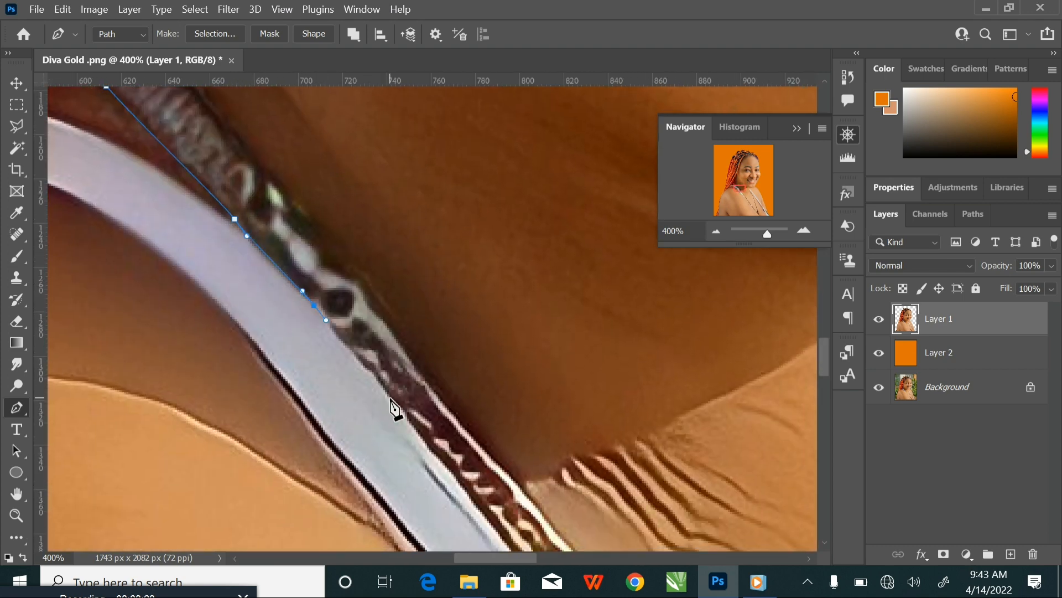
drag(394, 404, 280, 254)
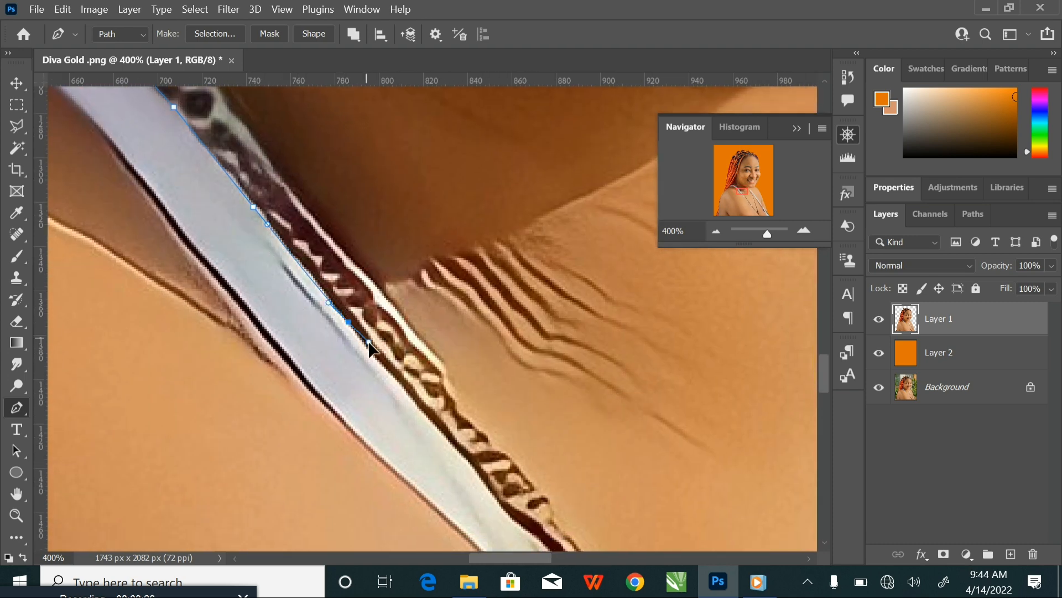
drag(398, 398, 314, 269)
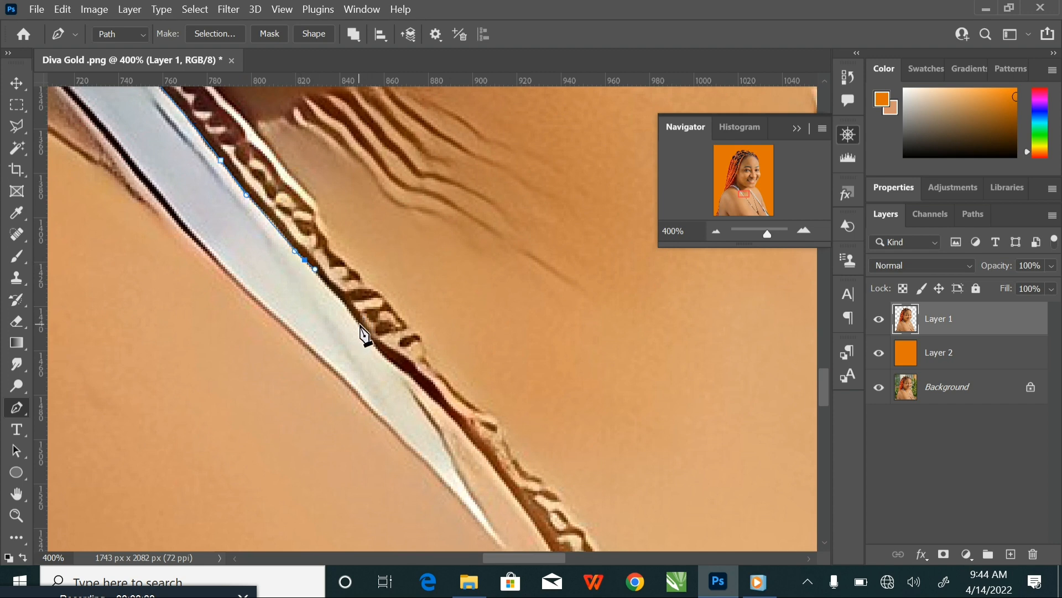
Extend the path along the chain's outer edge past the pointed end of the white strap and down the chest
drag(361, 326, 367, 334)
drag(399, 368, 237, 202)
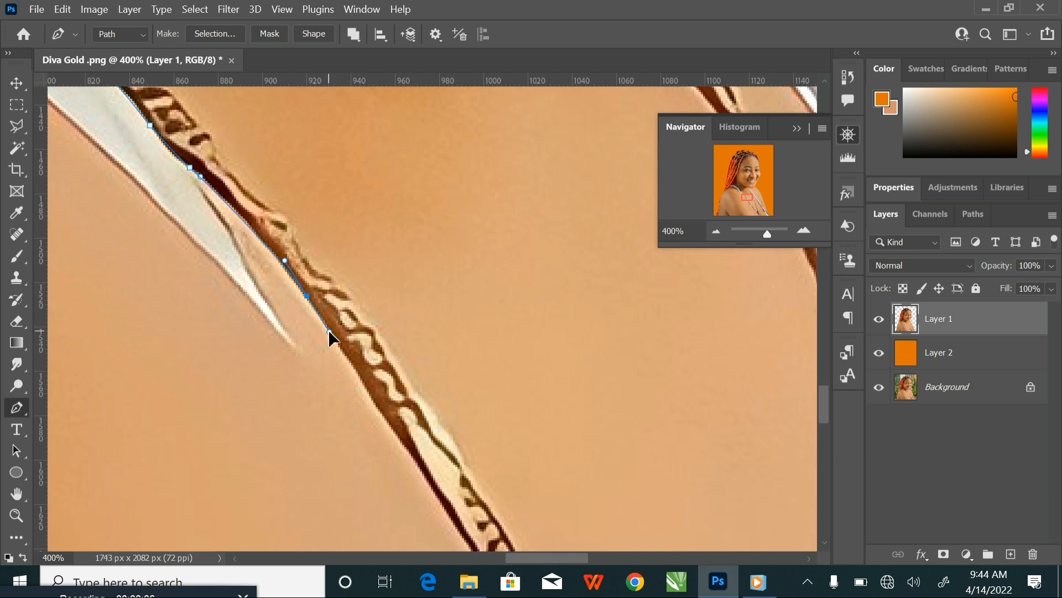
drag(331, 338, 299, 230)
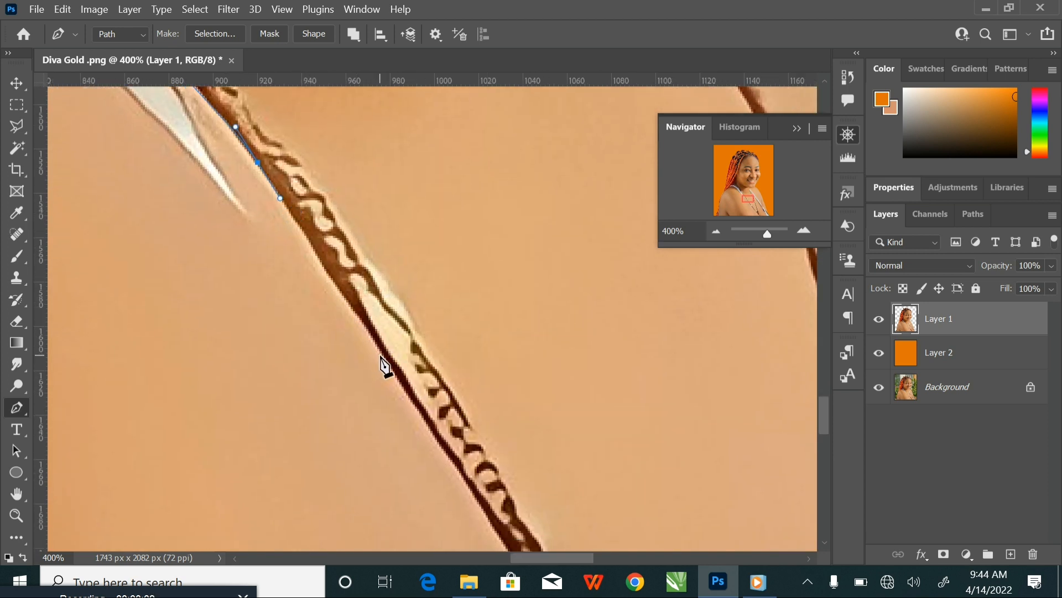
drag(384, 355, 287, 239)
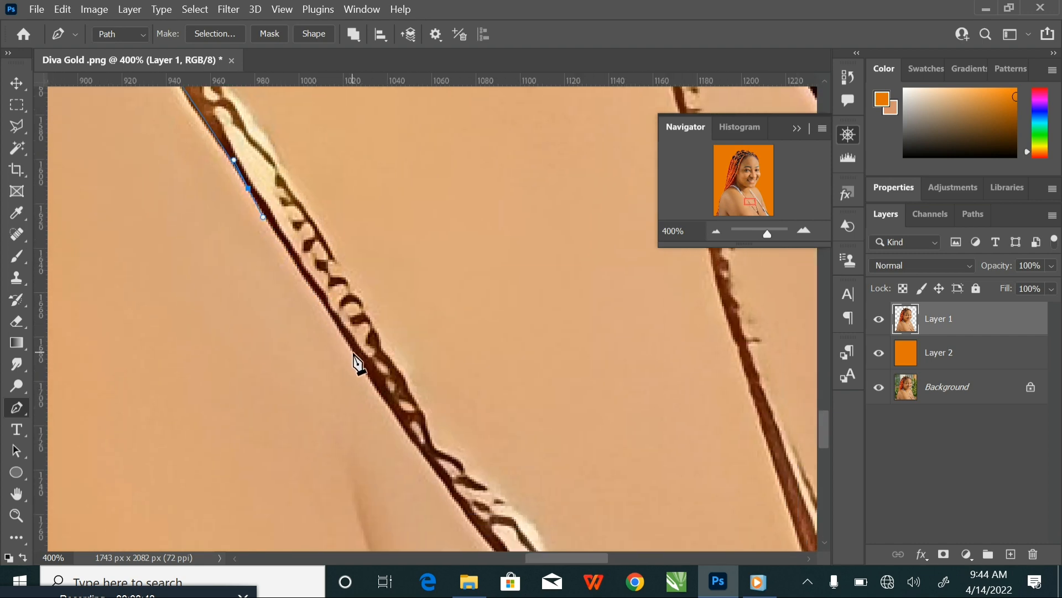
drag(354, 354, 289, 253)
drag(382, 382, 329, 265)
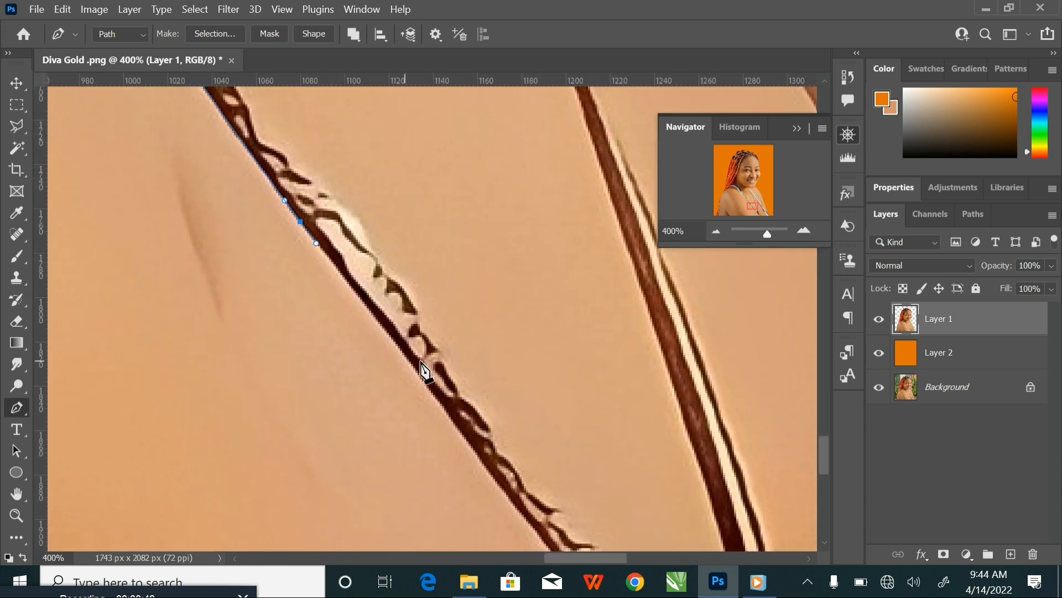
Trace the lower stretch of the chain's outer edge to the joined strands near the photo's bottom edge
drag(420, 379, 374, 284)
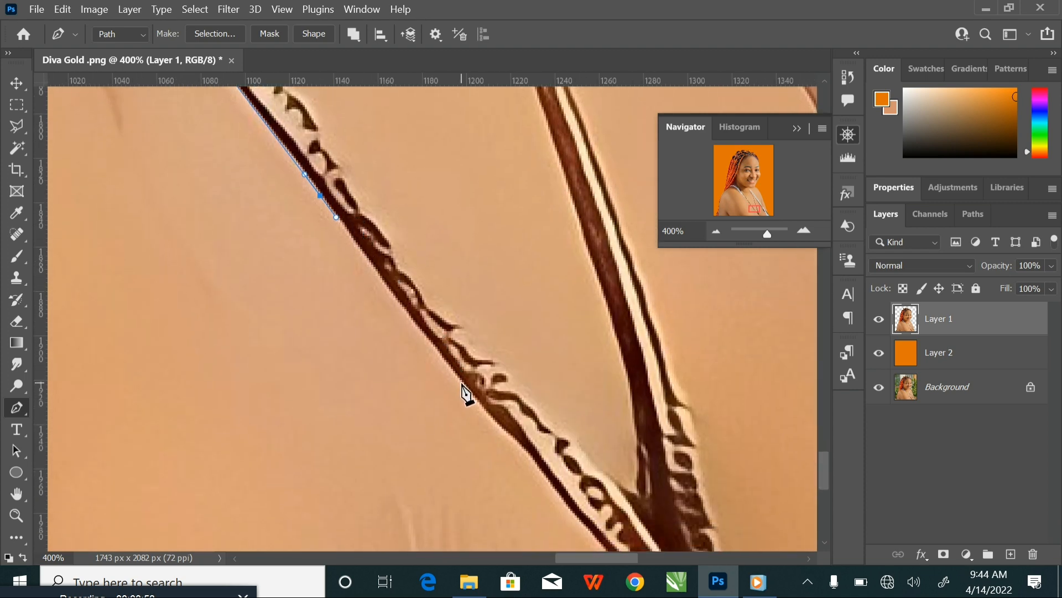
drag(464, 386, 275, 221)
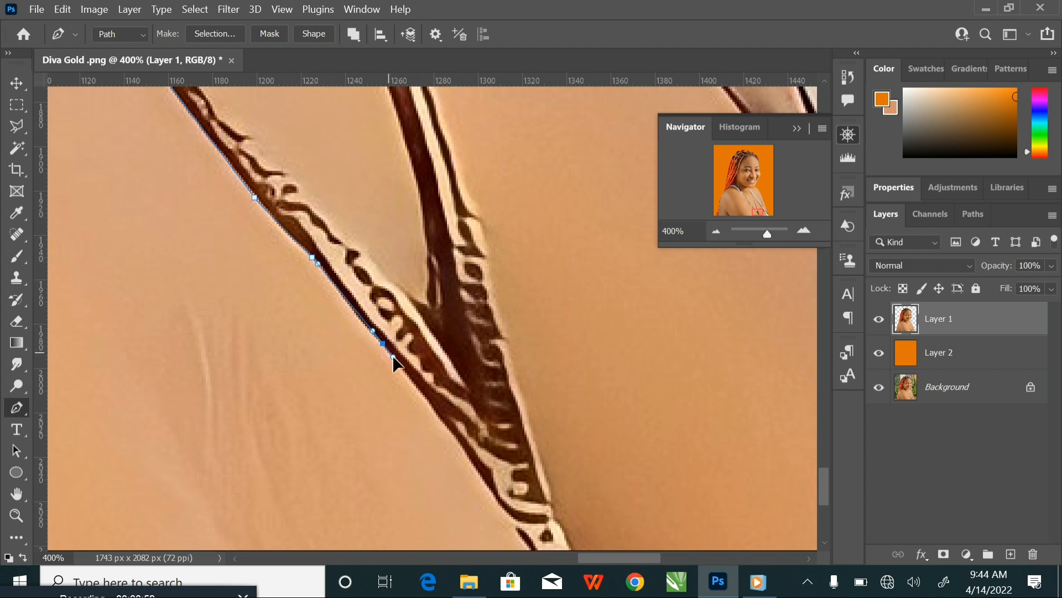
drag(411, 381, 354, 171)
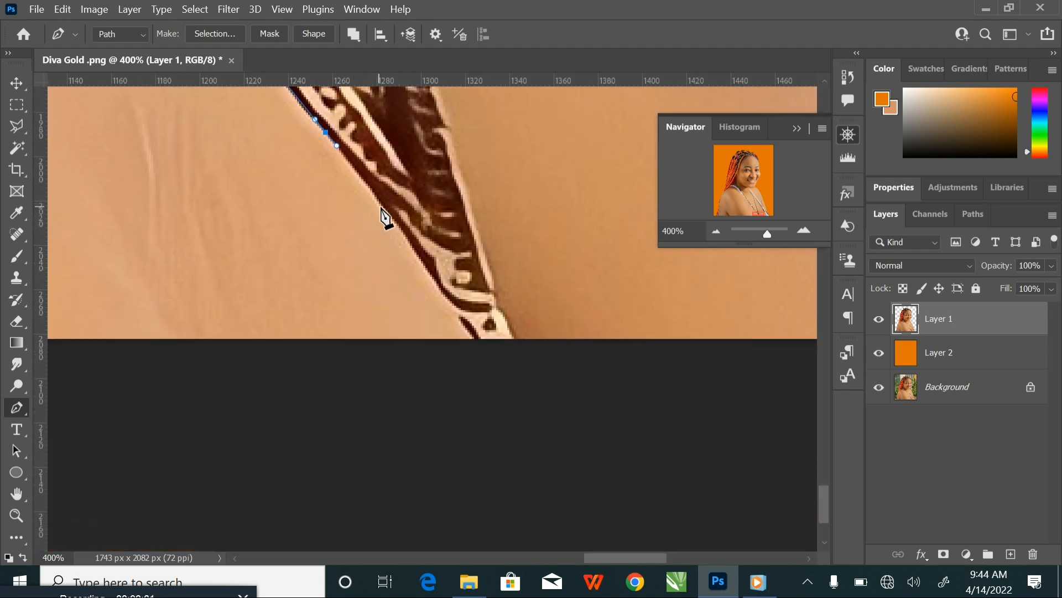
drag(381, 207, 391, 219)
drag(427, 271, 434, 281)
Wrap the path around the necklace below the photo's bottom edge and up the opposite side of the joined strands
drag(472, 346, 518, 346)
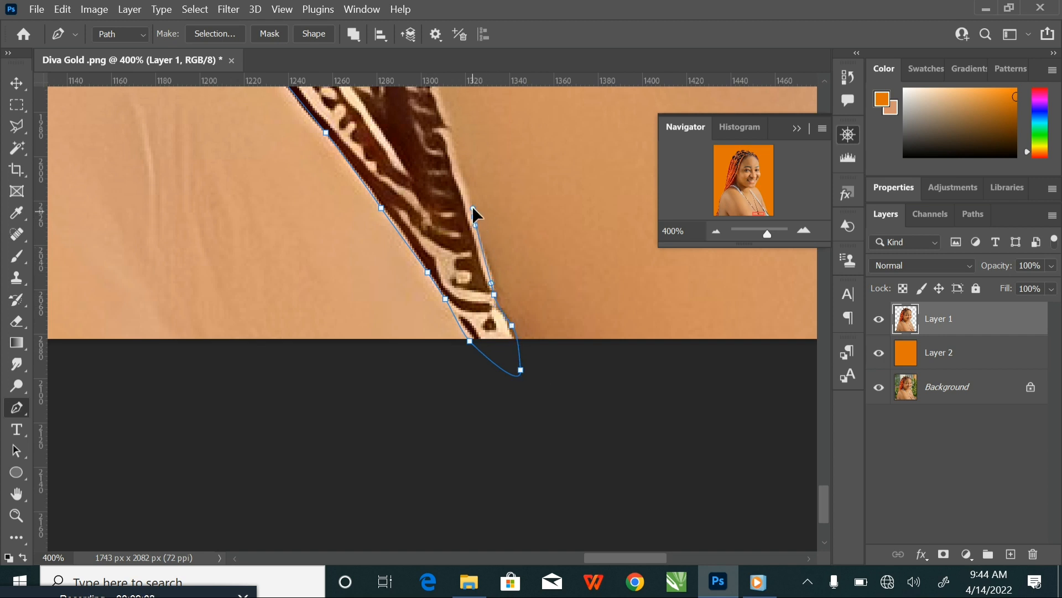
scroll(475, 213, up, 3)
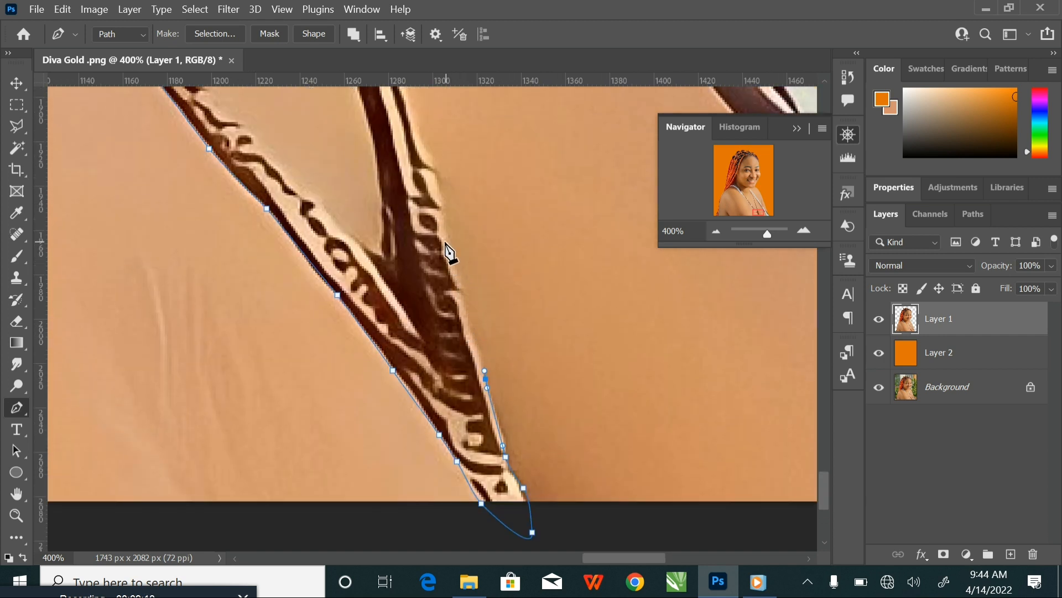
drag(432, 162, 425, 151)
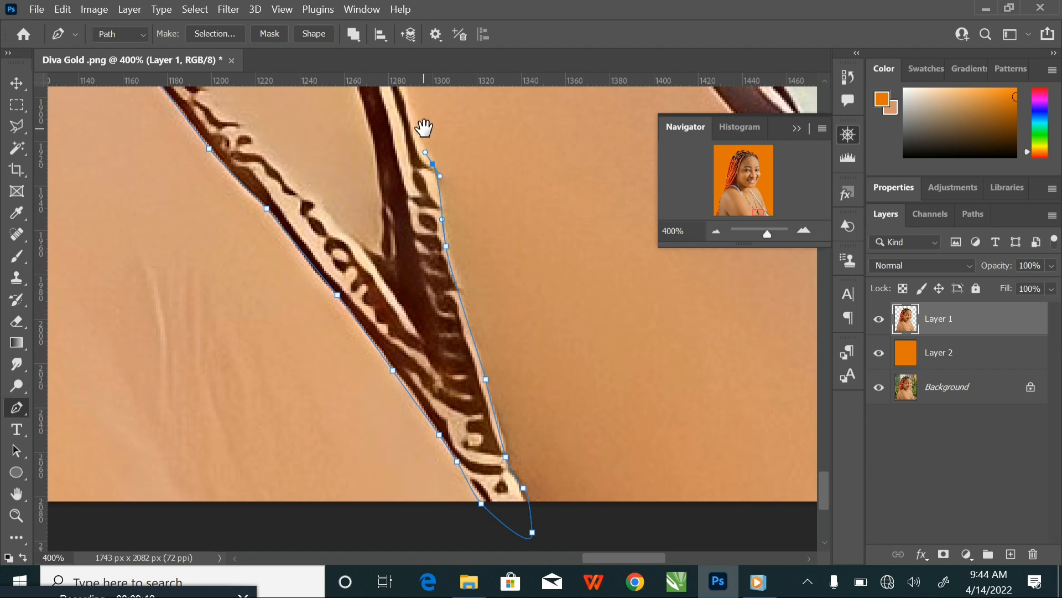
scroll(426, 133, up, 4)
Trace the second necklace strand upward along its outer edge, between the chest and the second white strap
drag(384, 225, 458, 448)
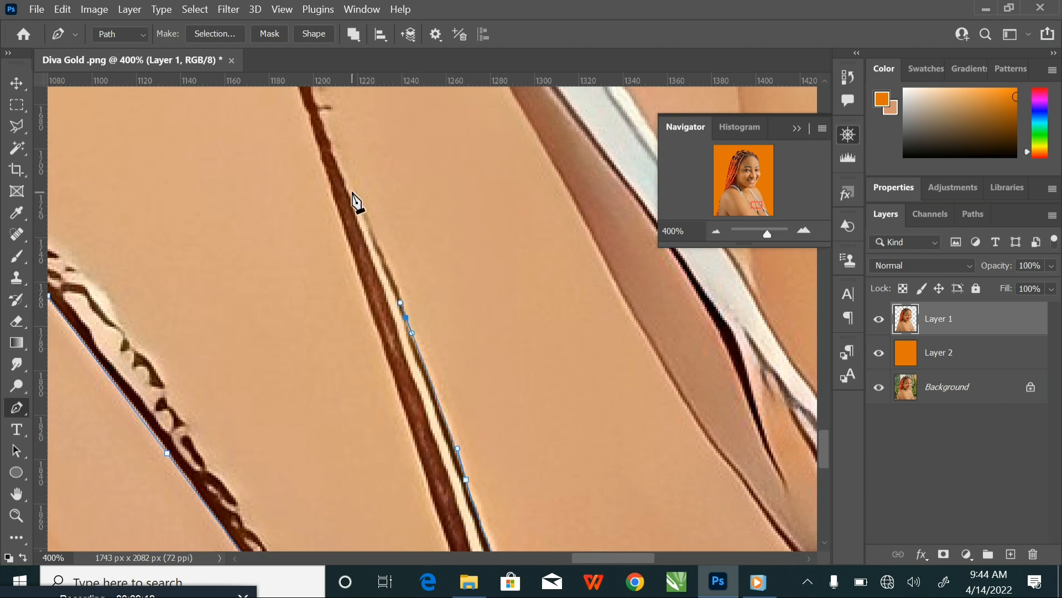
drag(345, 176, 376, 386)
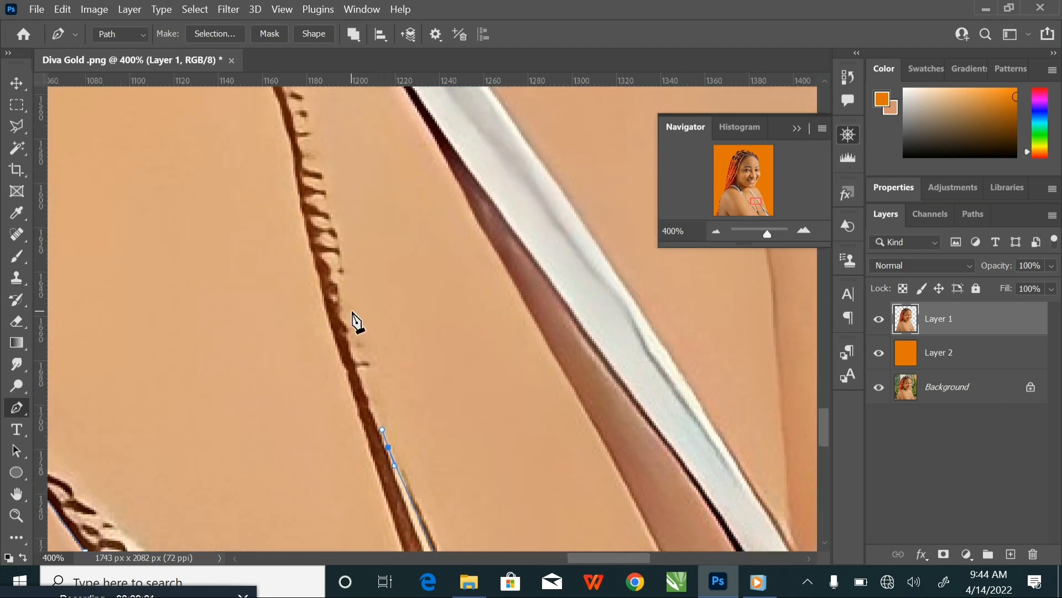
drag(344, 291, 343, 254)
drag(334, 217, 352, 420)
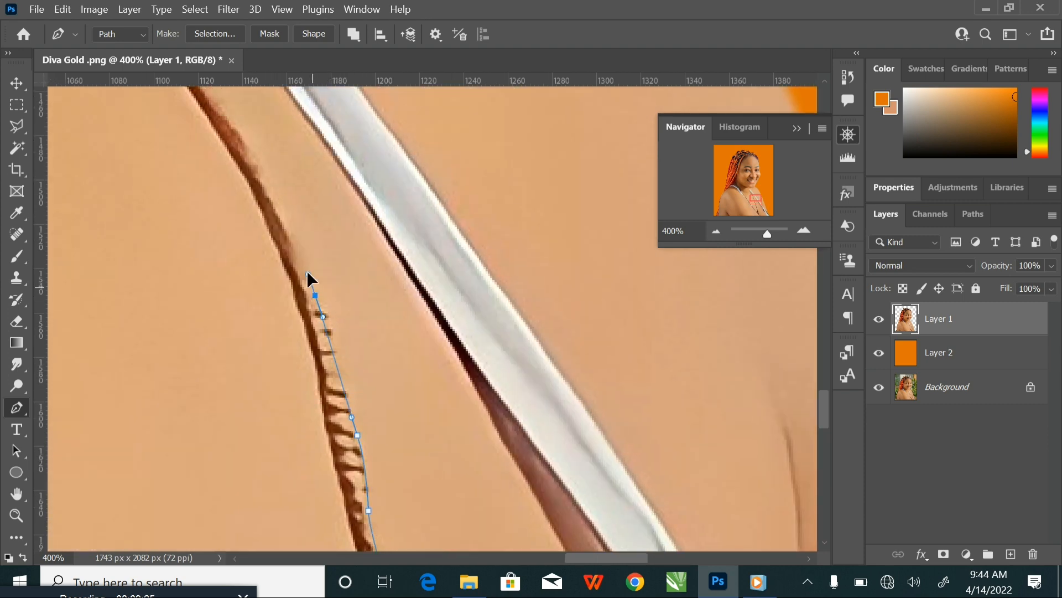
key(ctrl+z)
drag(306, 271, 358, 419)
drag(297, 299, 283, 281)
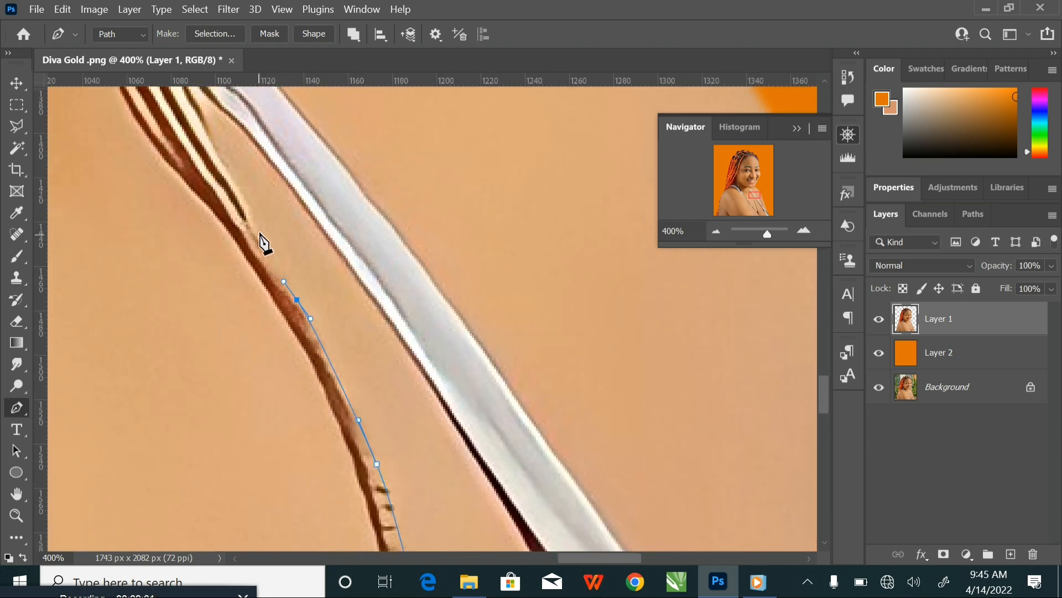
Carry the path around the second strand's upper tip beside the white strap and onto its inner edge
drag(240, 199, 289, 388)
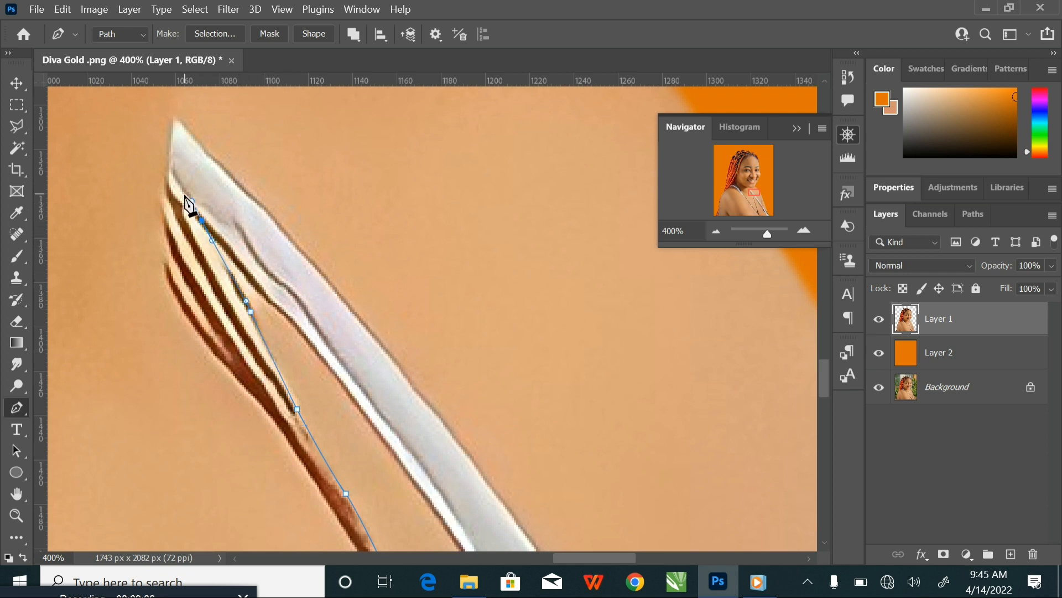
drag(168, 176, 167, 184)
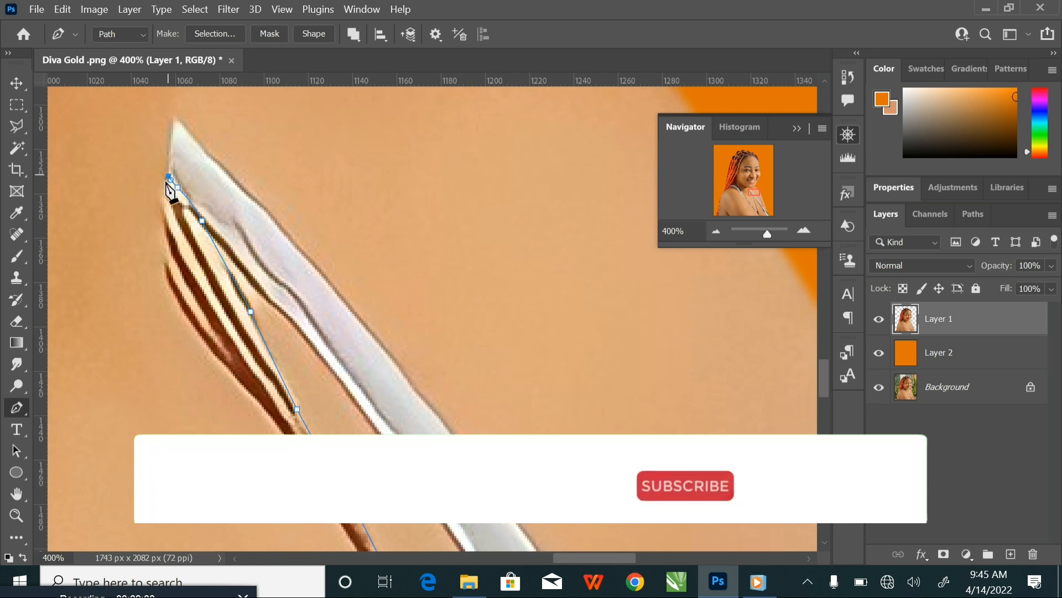
drag(164, 244, 164, 254)
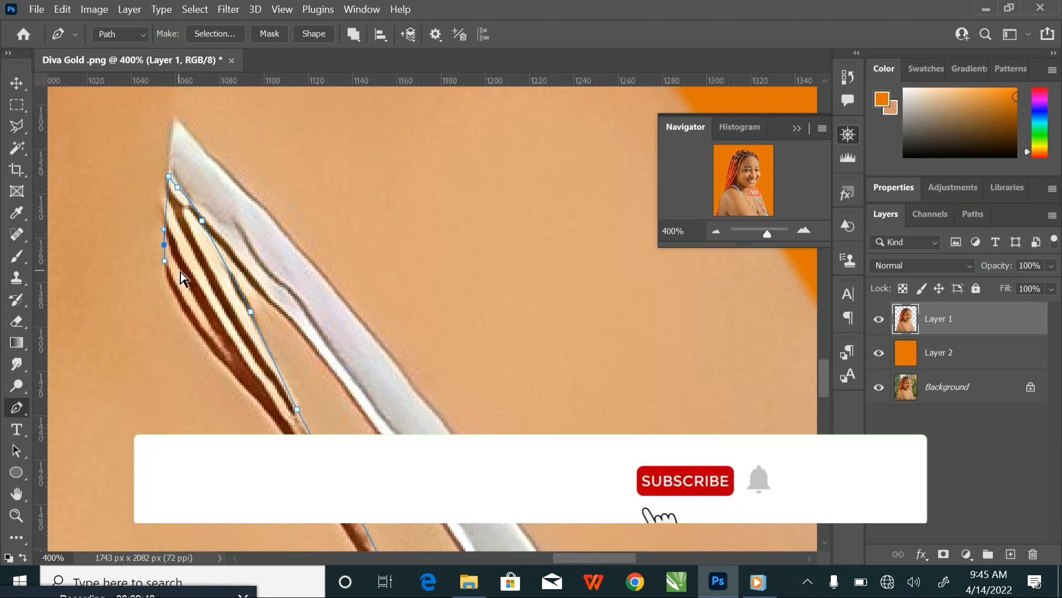
key(ctrl+z)
drag(161, 240, 166, 250)
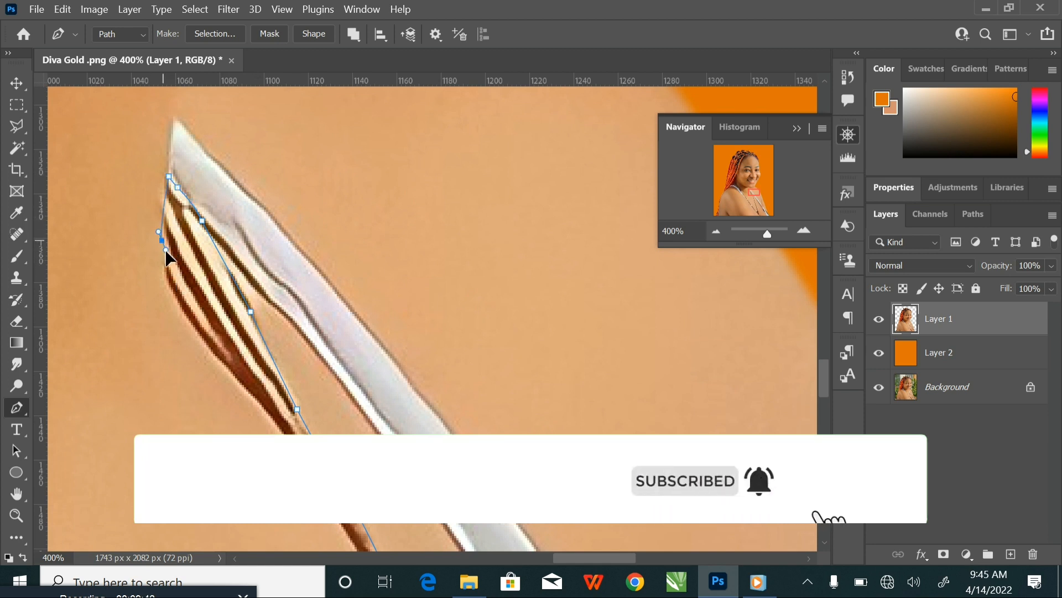
Trace the second strand's inner edge downward from its striped upper end through the braided section
drag(179, 309, 191, 325)
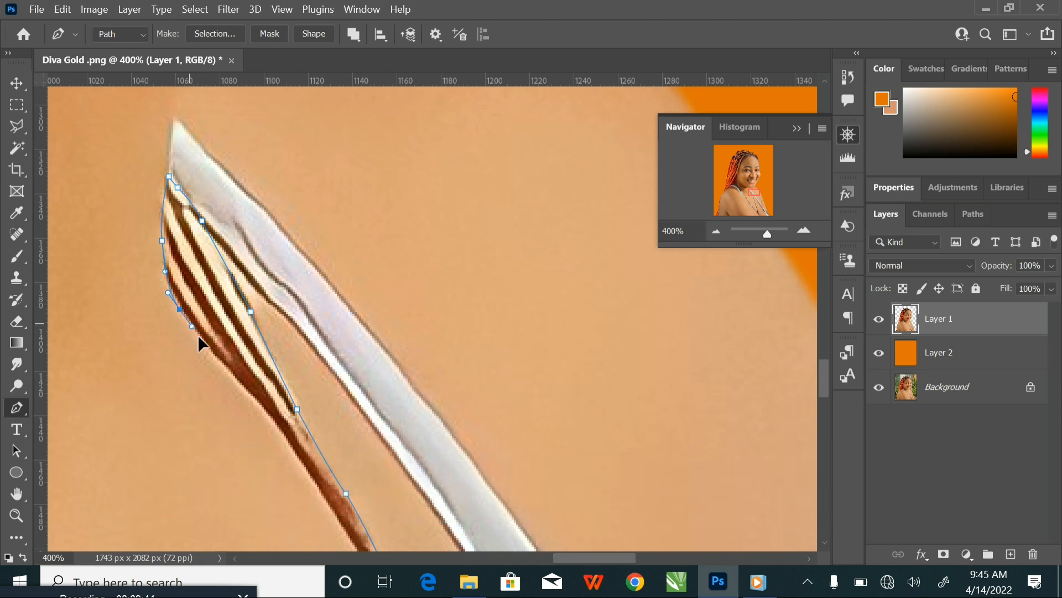
drag(232, 373, 258, 262)
click(269, 275)
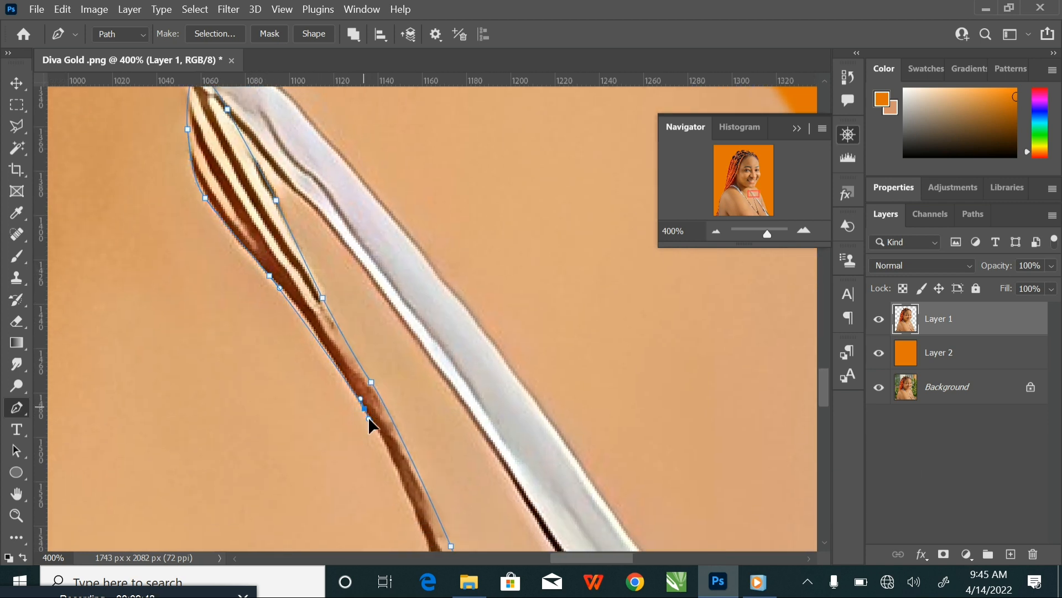
drag(373, 426, 360, 245)
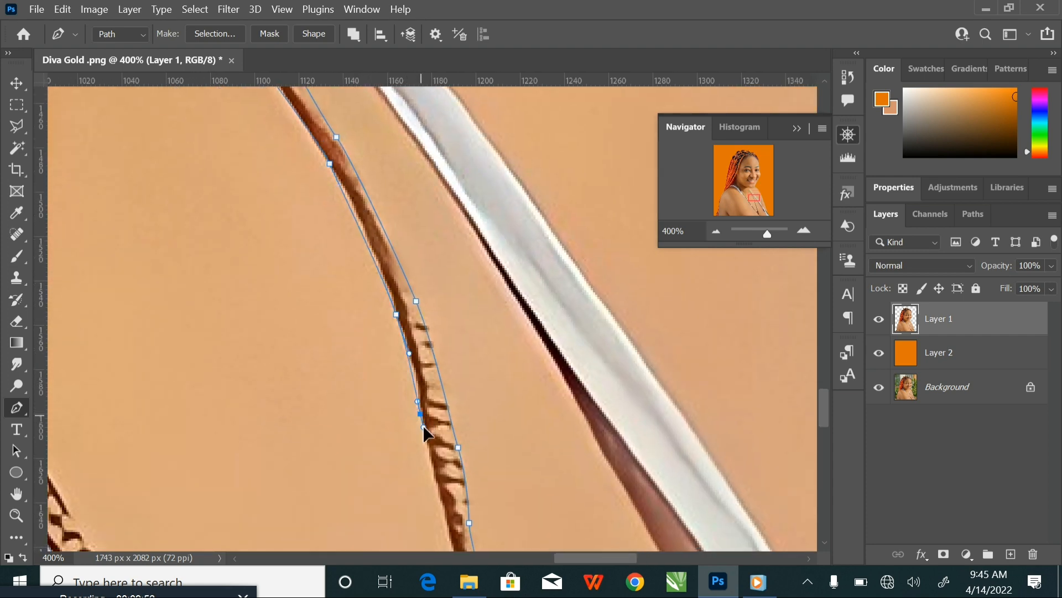
drag(423, 425, 434, 287)
click(424, 319)
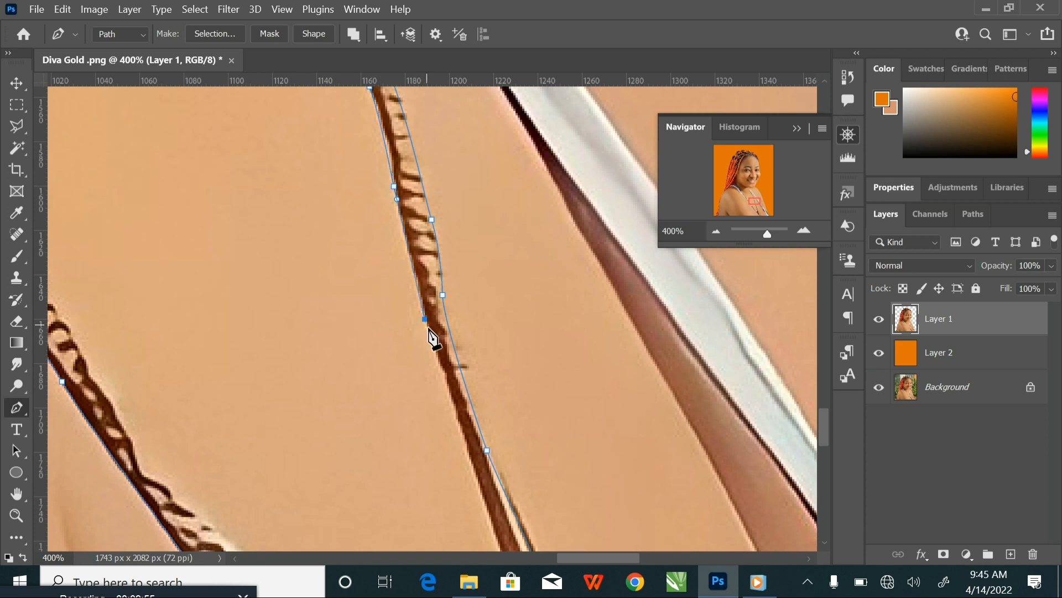
Trace the second strand's inner edge from the braided section down to the fork where both necklace strands meet
drag(428, 328, 433, 345)
drag(445, 383, 415, 237)
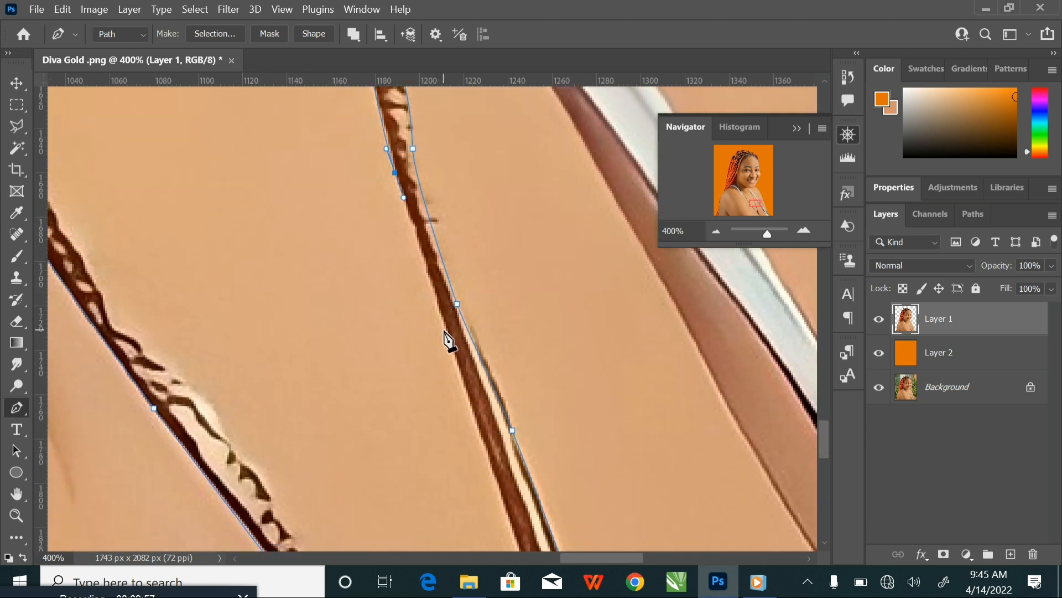
drag(444, 331, 447, 337)
drag(457, 377, 404, 171)
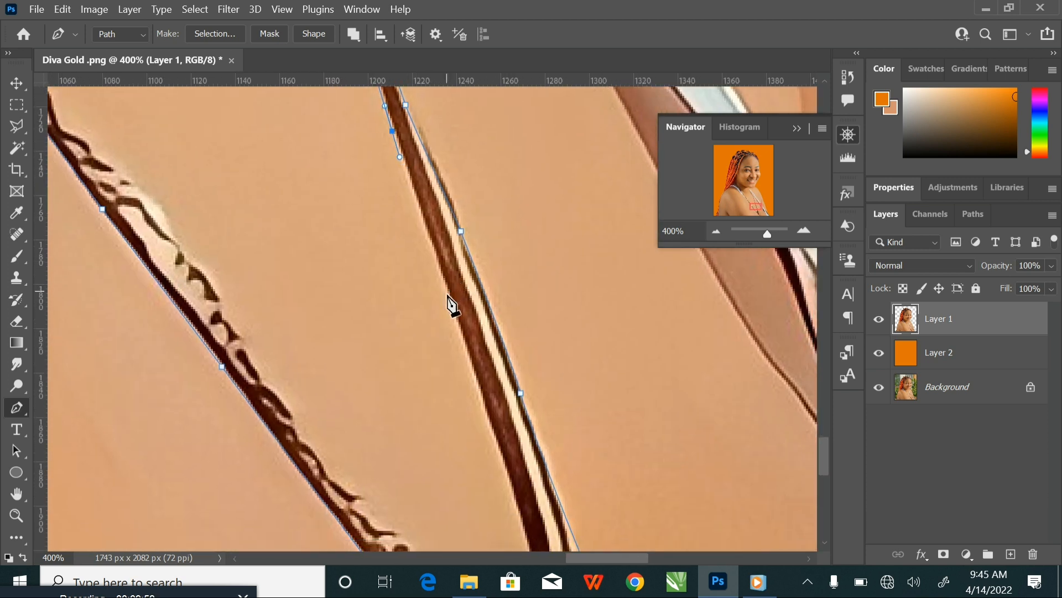
drag(456, 319, 455, 210)
drag(467, 283, 471, 314)
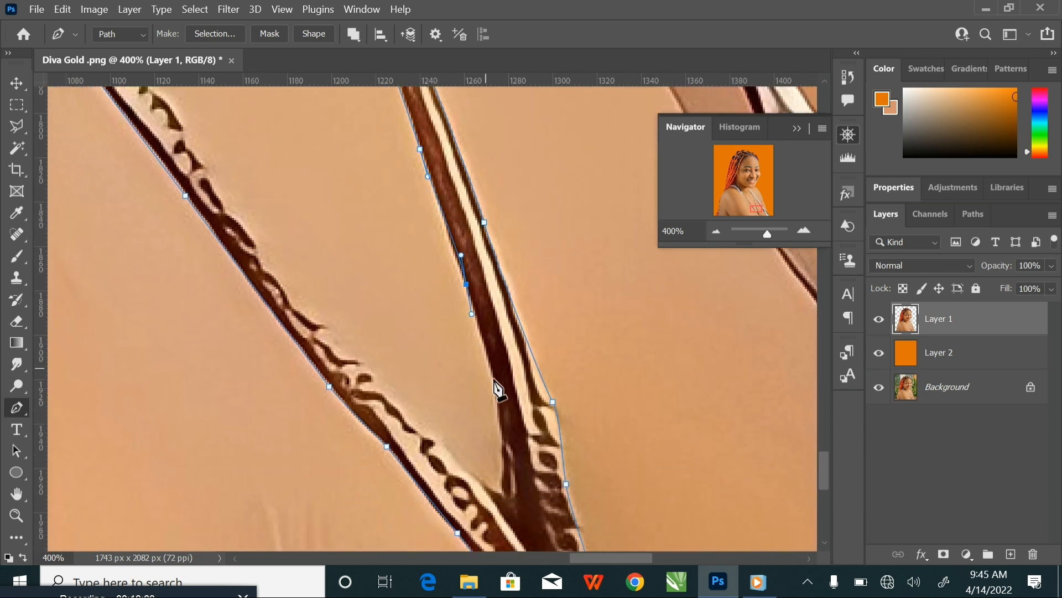
drag(500, 415, 503, 438)
click(502, 479)
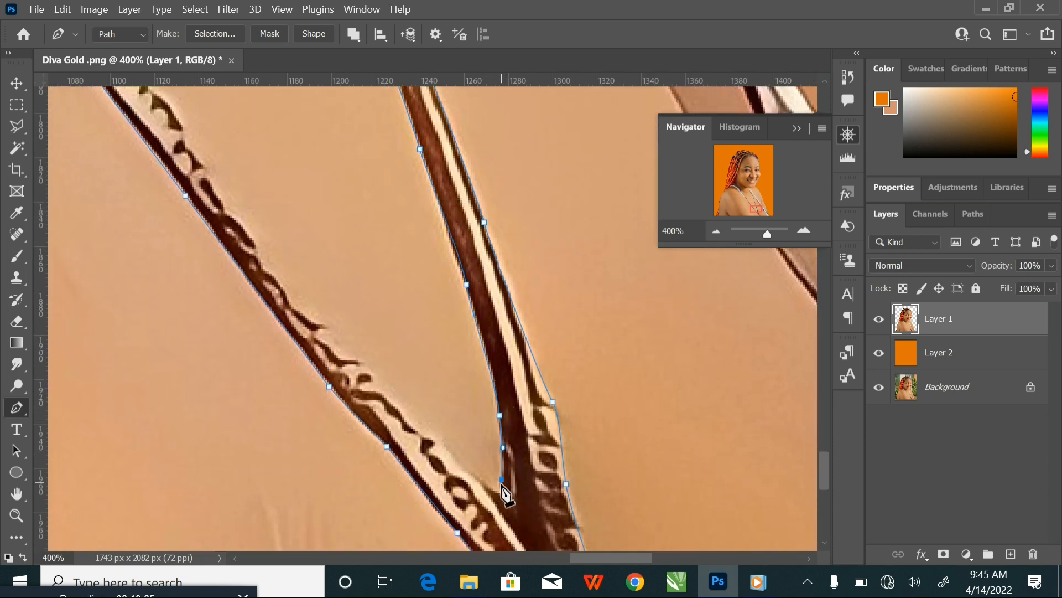
Turn the path around the inside of the fork and trace the first strand's inner edge upward through its lower links
drag(496, 488, 486, 486)
drag(431, 437, 386, 396)
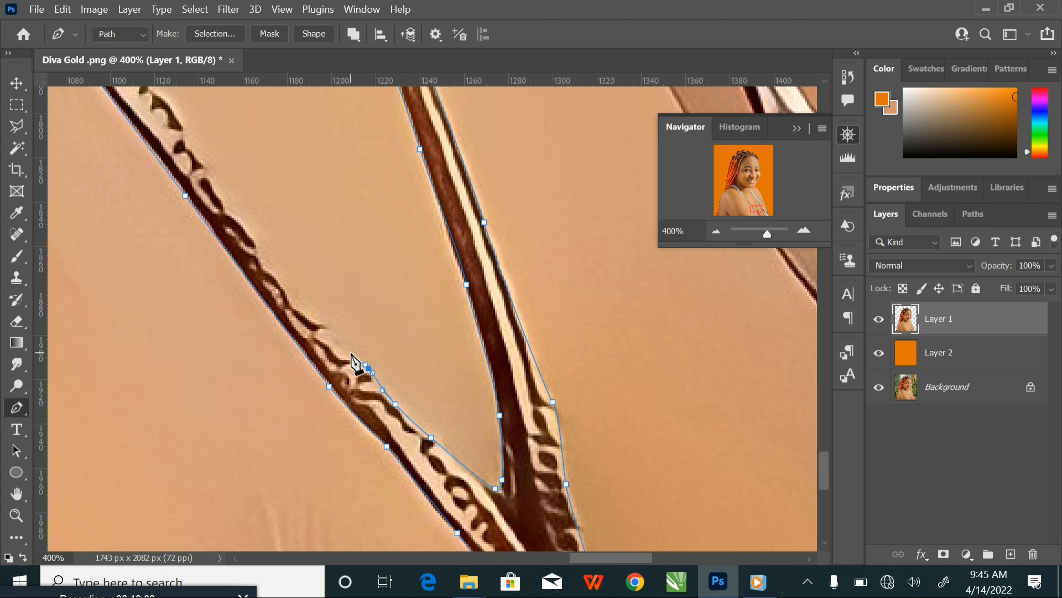
drag(282, 286, 276, 272)
drag(245, 218, 326, 350)
drag(296, 320, 338, 367)
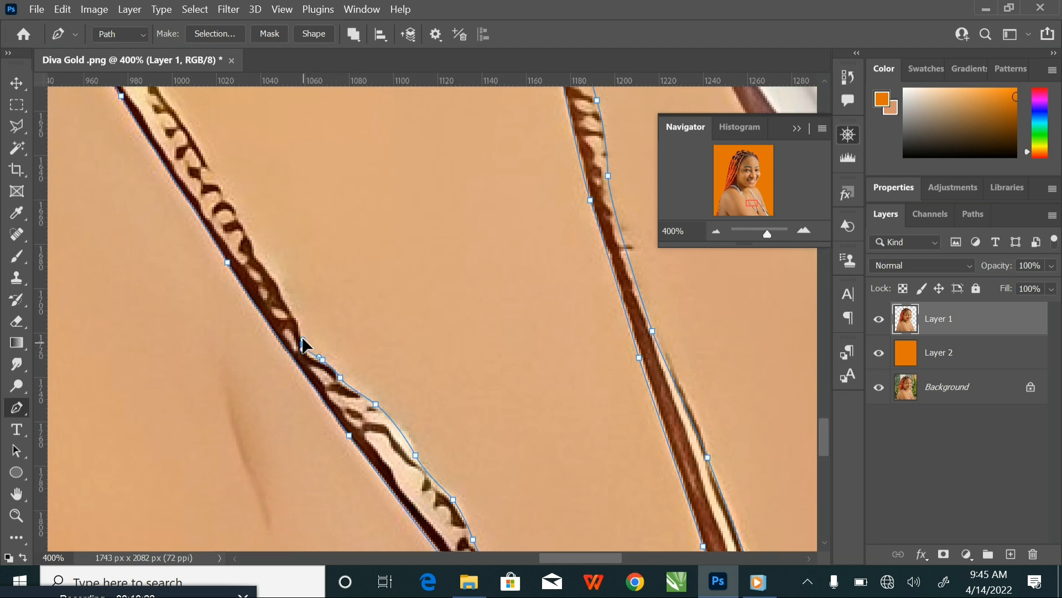
Trace the first strand's inner edge up the chest, through the middle links, to beside the tip of the white strap
ctrl+click(287, 297)
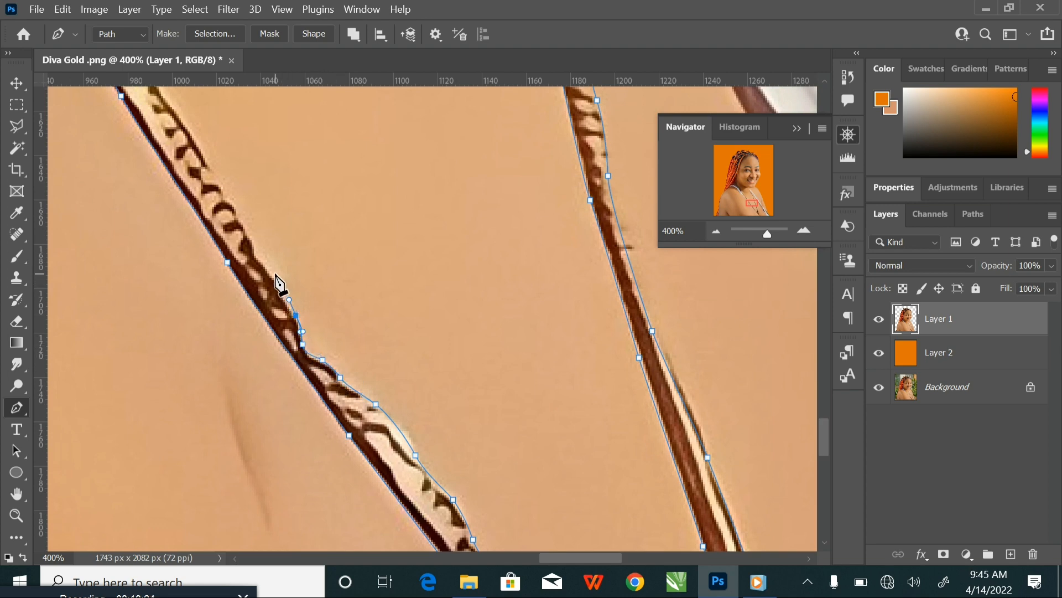
click(253, 243)
drag(225, 201, 310, 332)
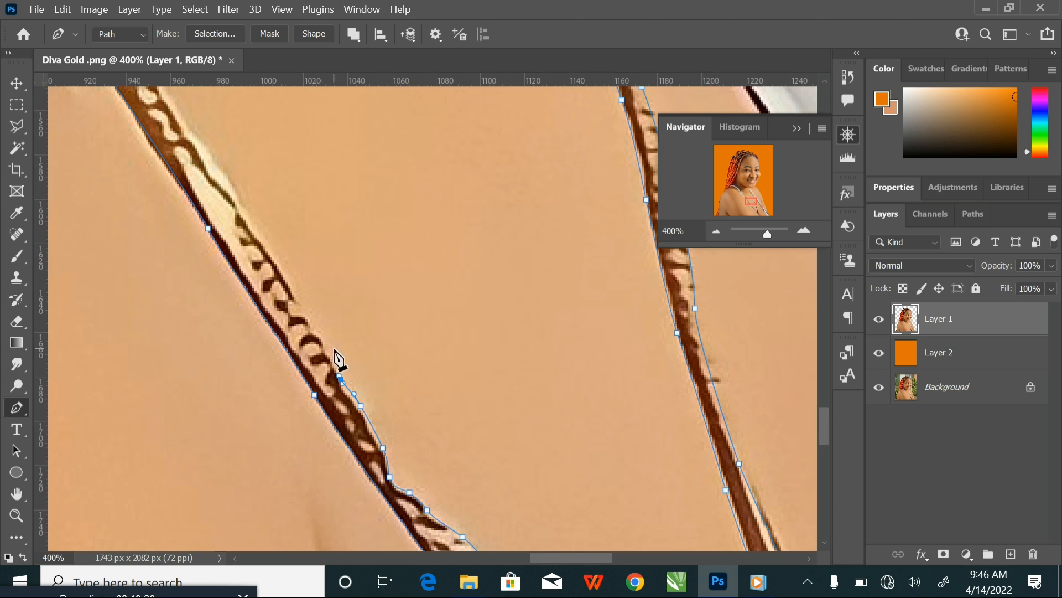
click(311, 326)
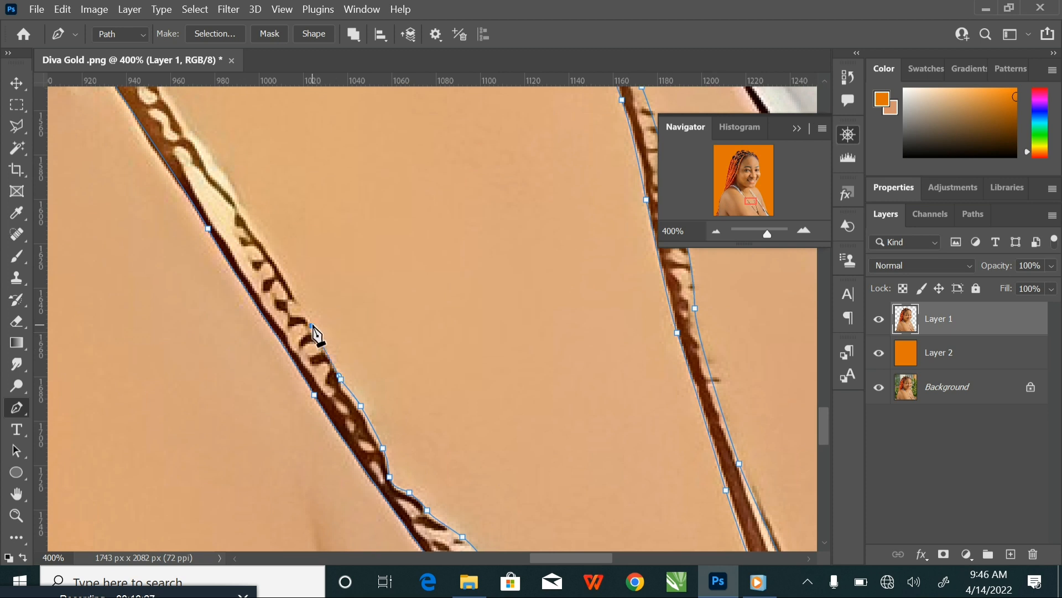
click(278, 260)
drag(278, 261, 346, 394)
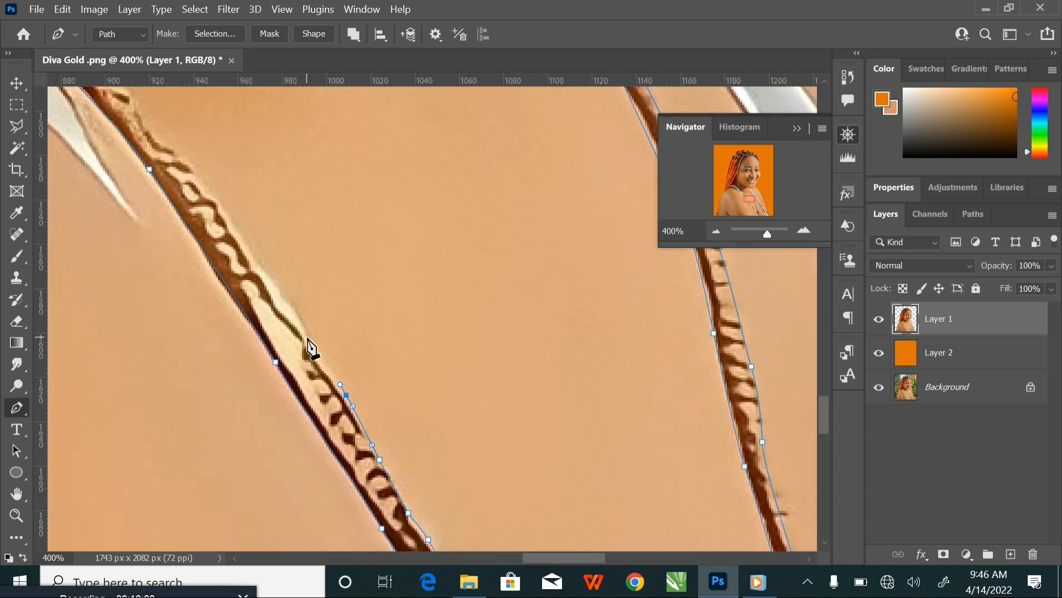
drag(306, 331, 295, 310)
drag(234, 226, 356, 360)
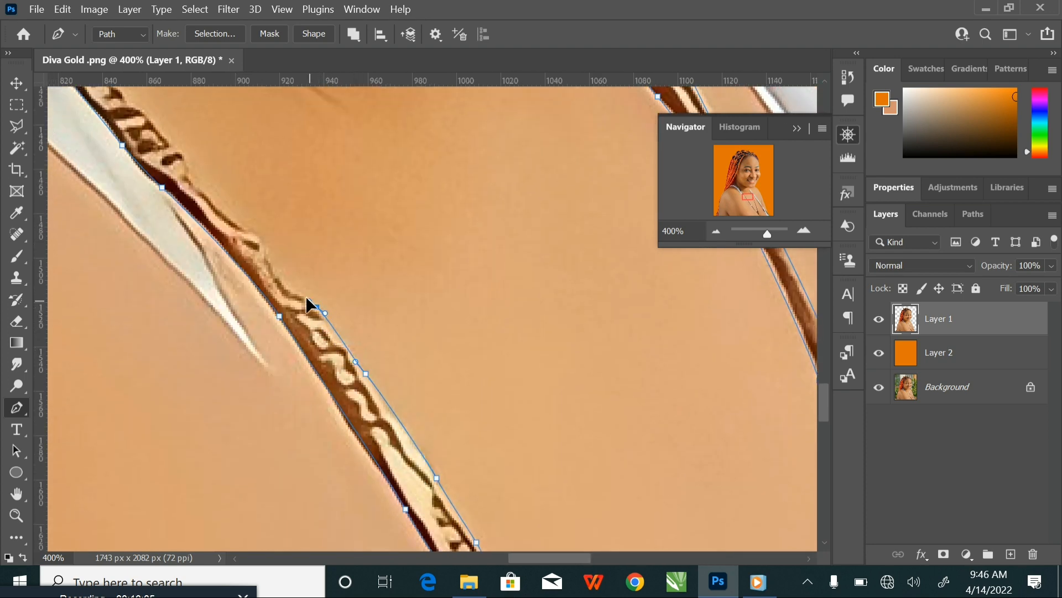
Continue the path along the first strand's inner edge beside the white strap and up onto the shaded neck
drag(273, 264, 307, 349)
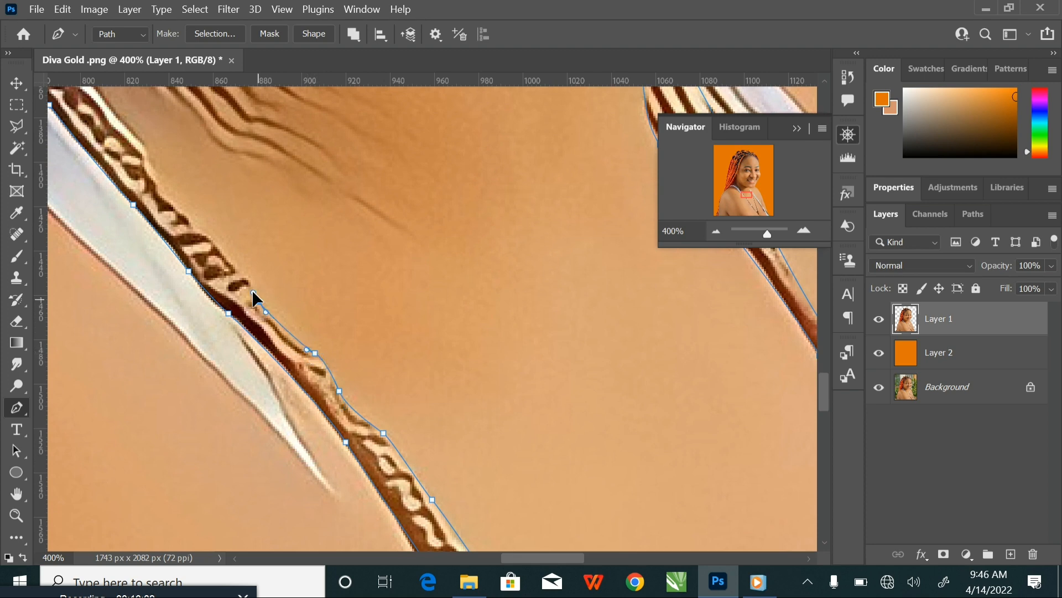
drag(224, 259, 337, 386)
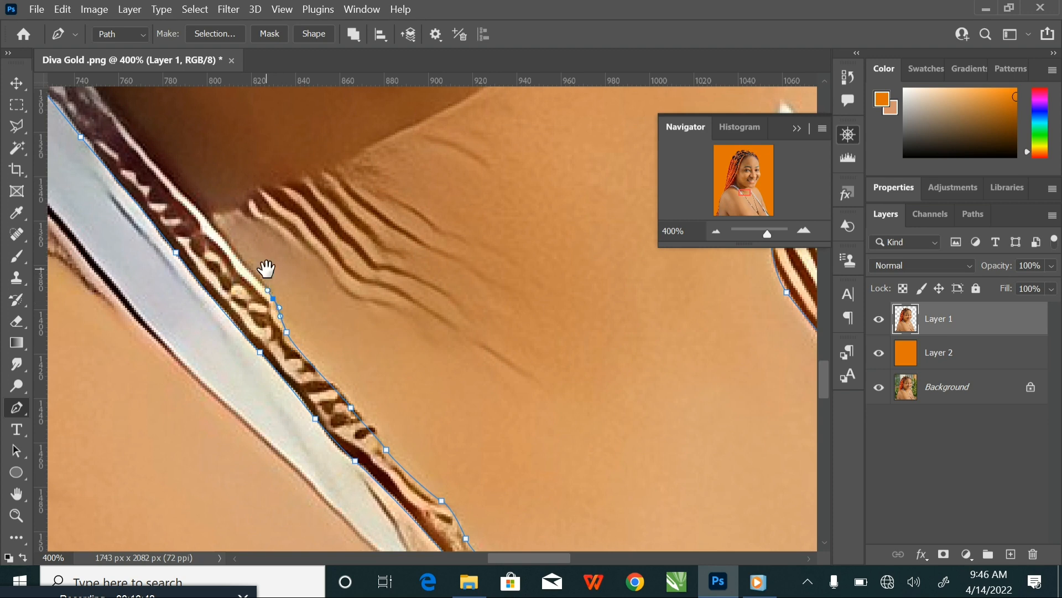
drag(266, 269, 369, 380)
drag(251, 267, 388, 408)
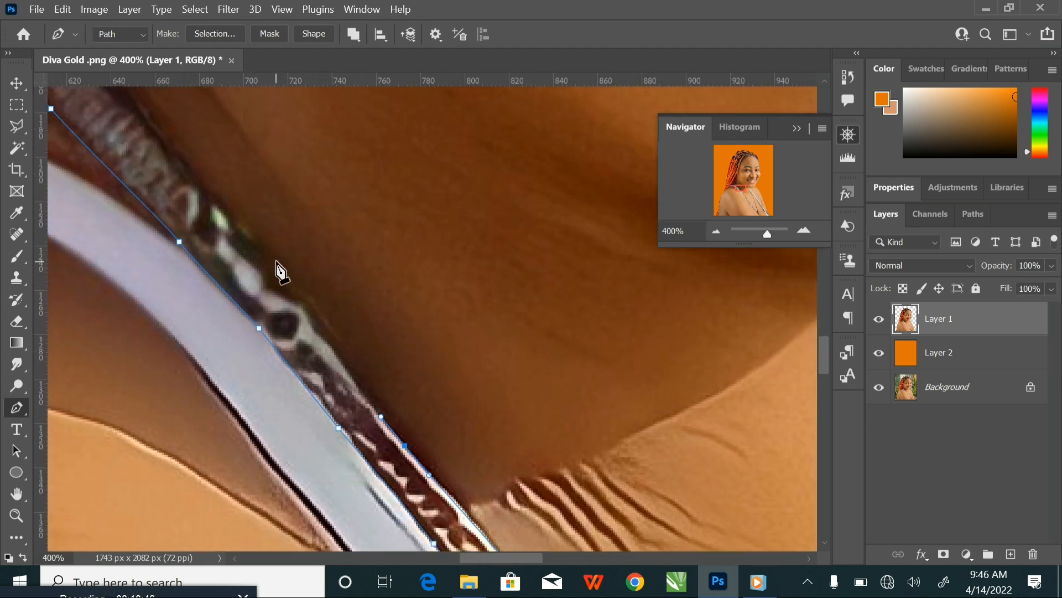
drag(273, 257, 374, 422)
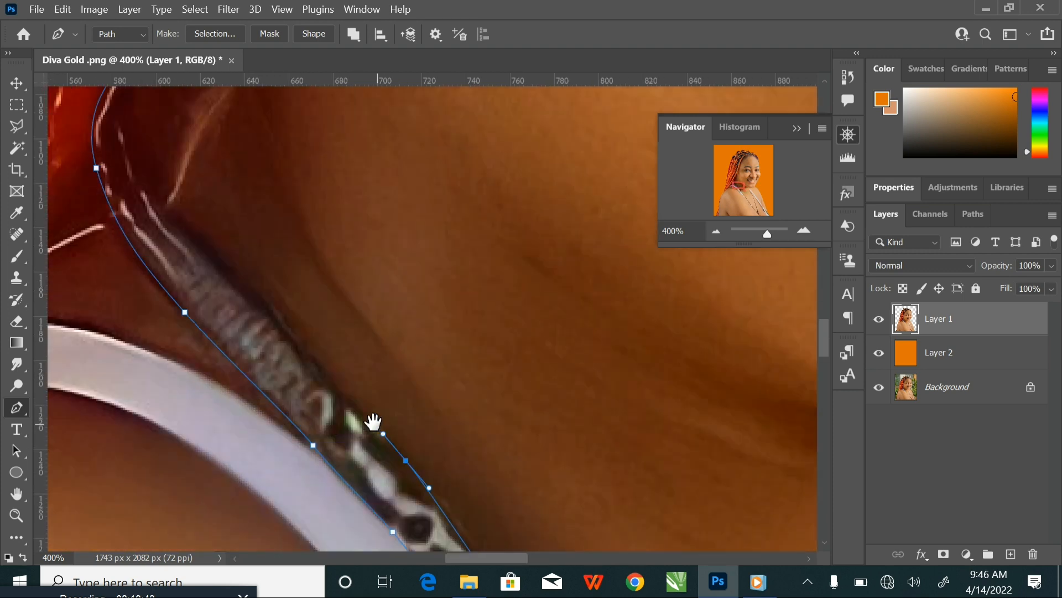
Trace the dark upper end of the first strand along the neck and close the path at its starting point by the hair
drag(299, 341, 284, 322)
drag(308, 360, 370, 463)
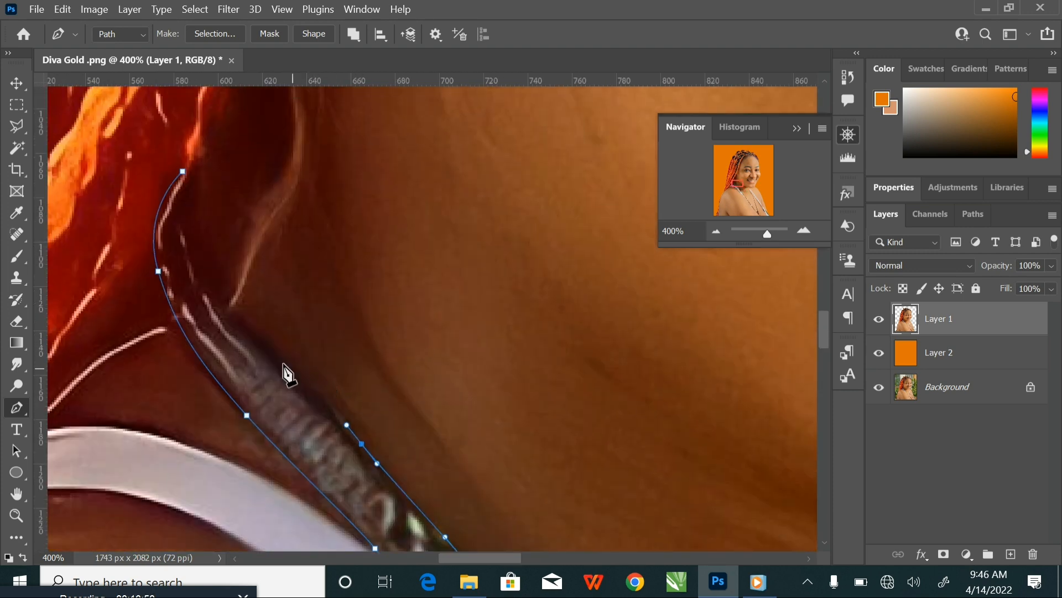
drag(240, 321, 225, 303)
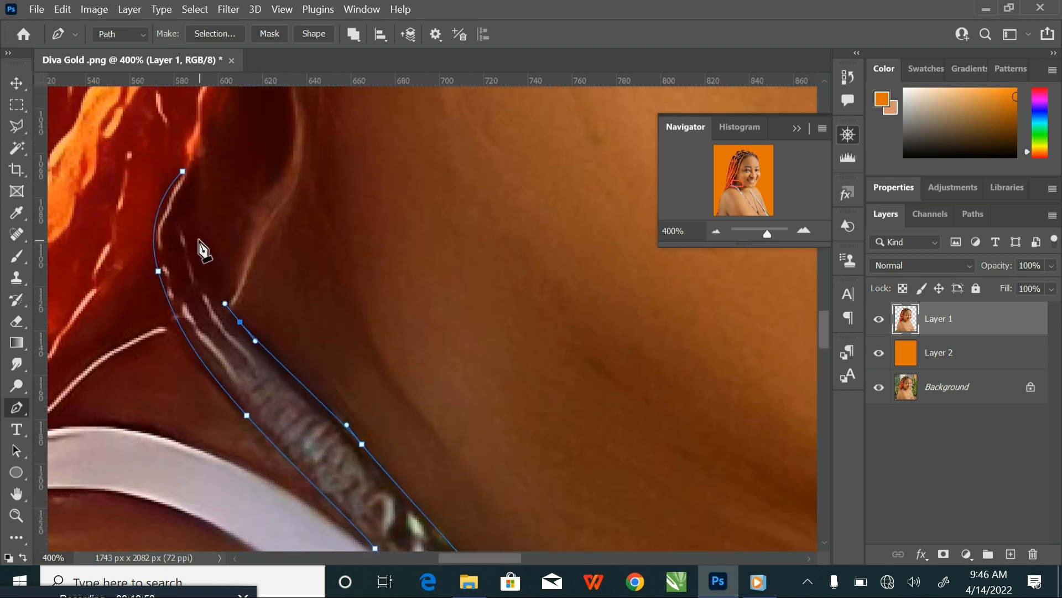
drag(199, 238, 194, 213)
drag(183, 172, 175, 187)
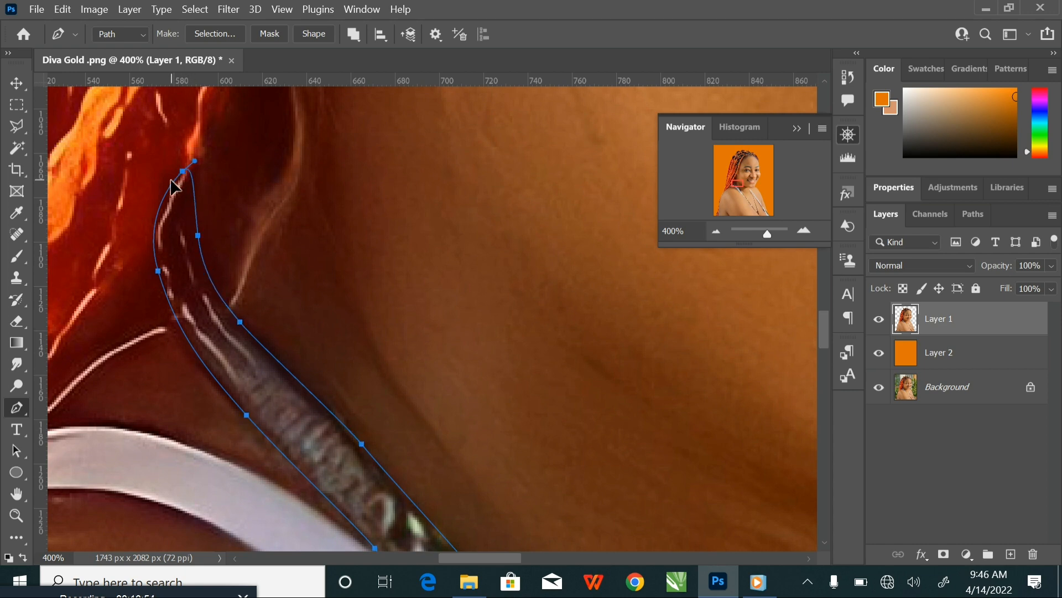
Convert the closed necklace path to a selection, copy the necklace onto a new layer, and leave nothing selected
key(ctrl+minus)
key(ctrl+minus)
key(ctrl+minus)
key(ctrl+minus)
key(ctrl+minus)
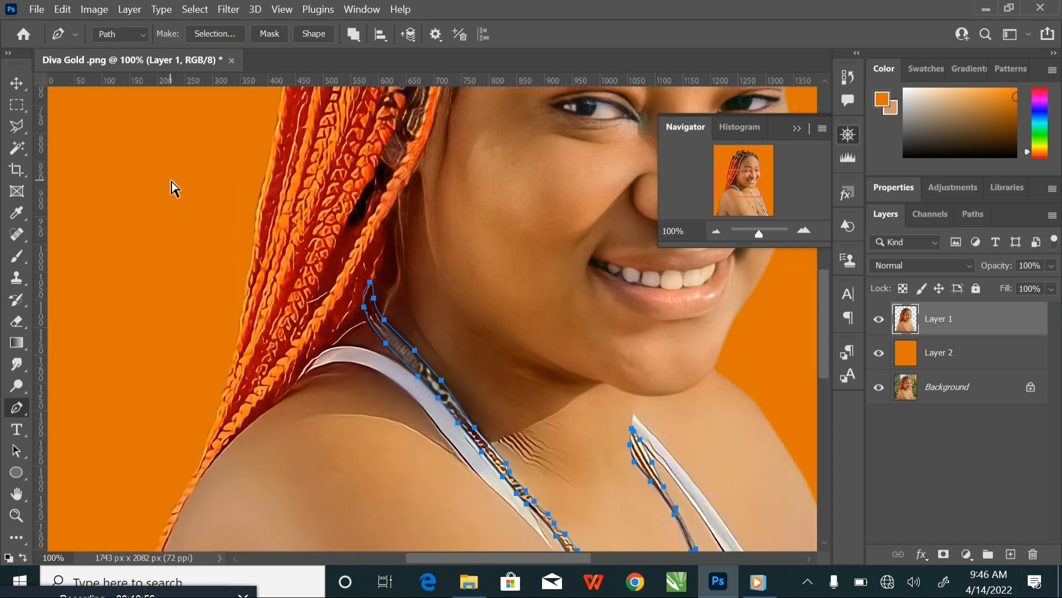
key(ctrl+minus)
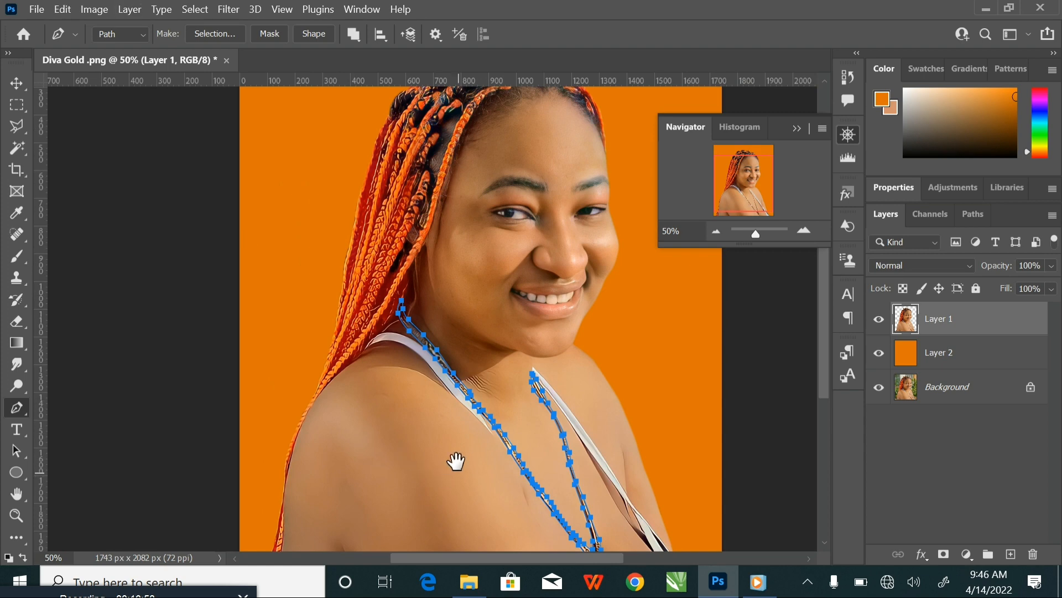
drag(457, 461, 372, 380)
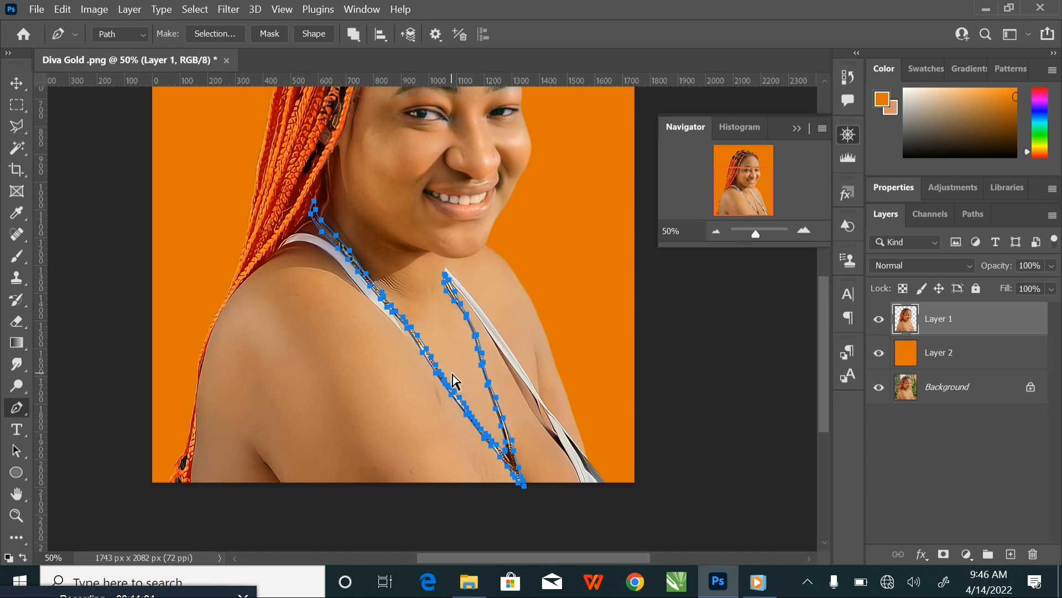
key(ctrl+Return)
key(ctrl+shift+alt+n)
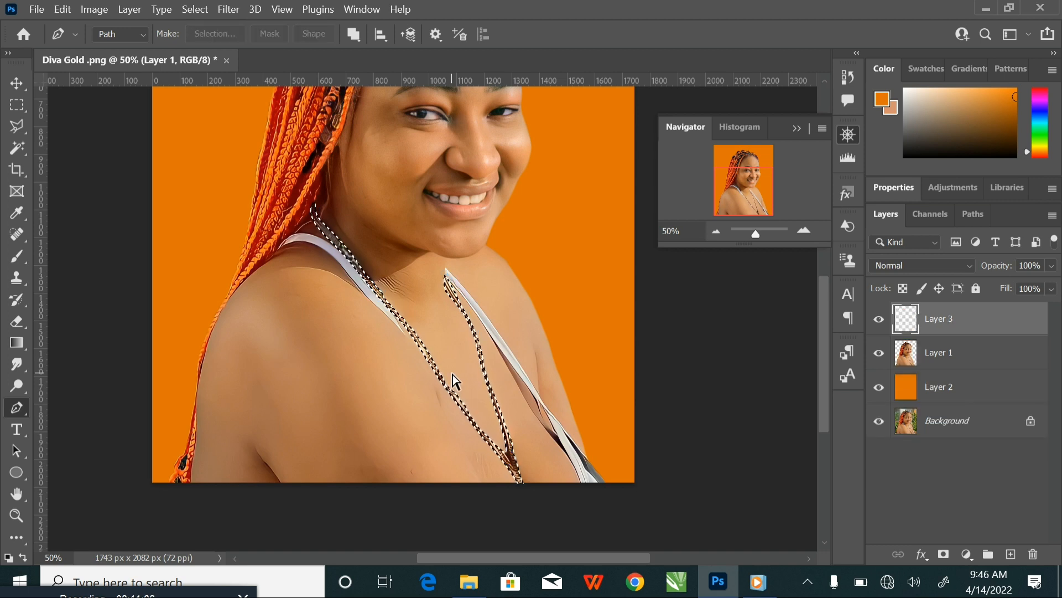
key(ctrl+d)
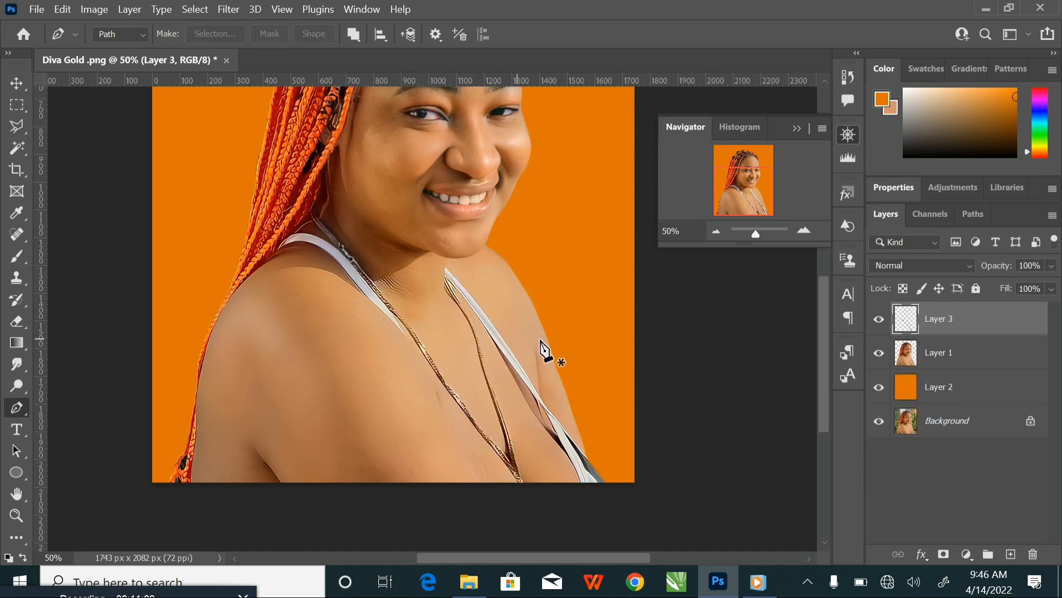
Rename the new necklace layer Chain and check its cutout by hiding and reshowing Layer 1
double_click(940, 319)
click(966, 320)
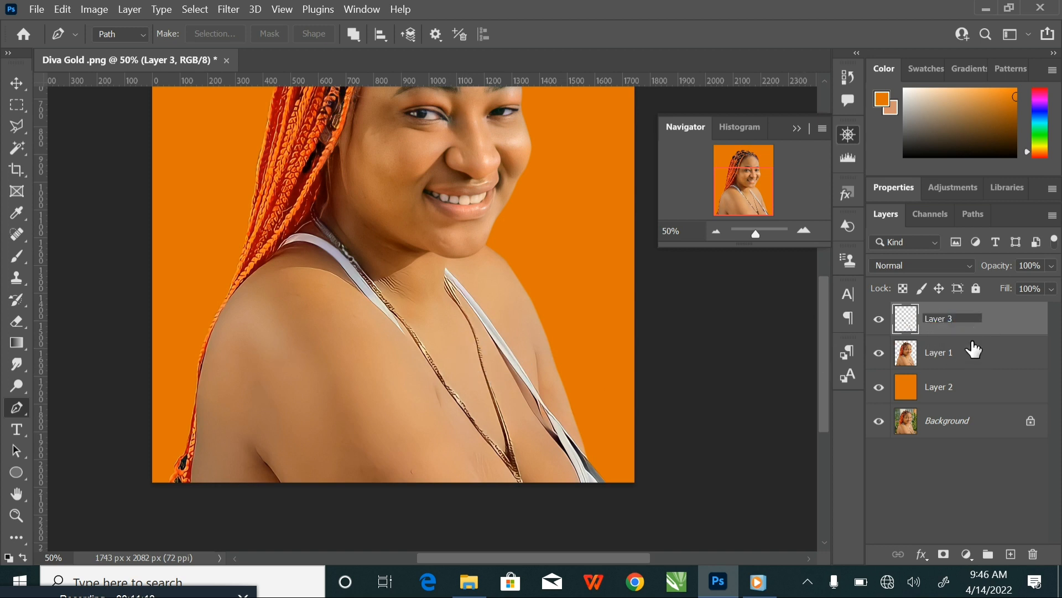
key(Return)
double_click(941, 320)
key(Return)
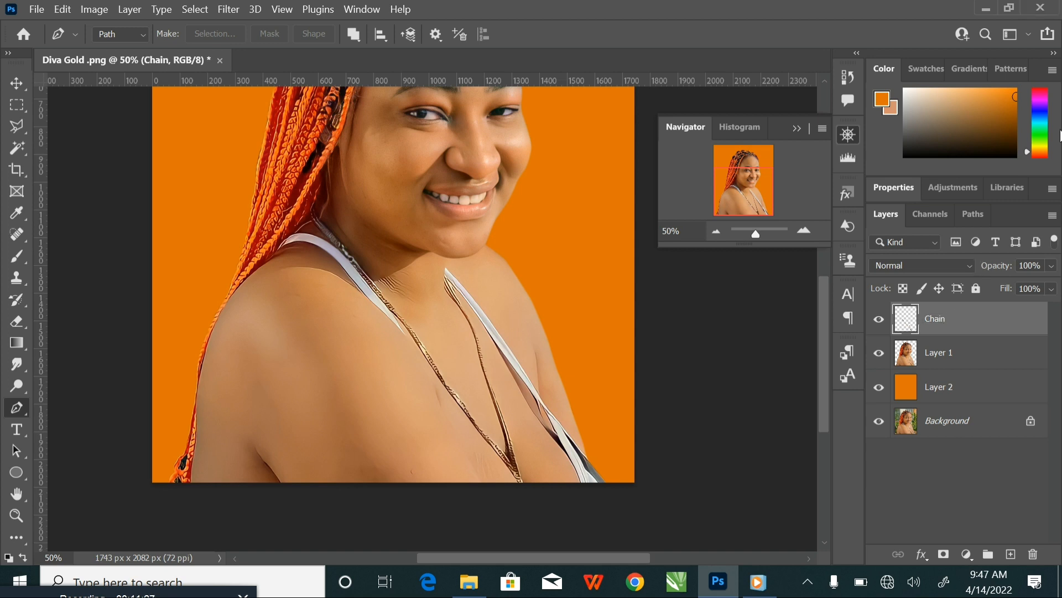
click(882, 353)
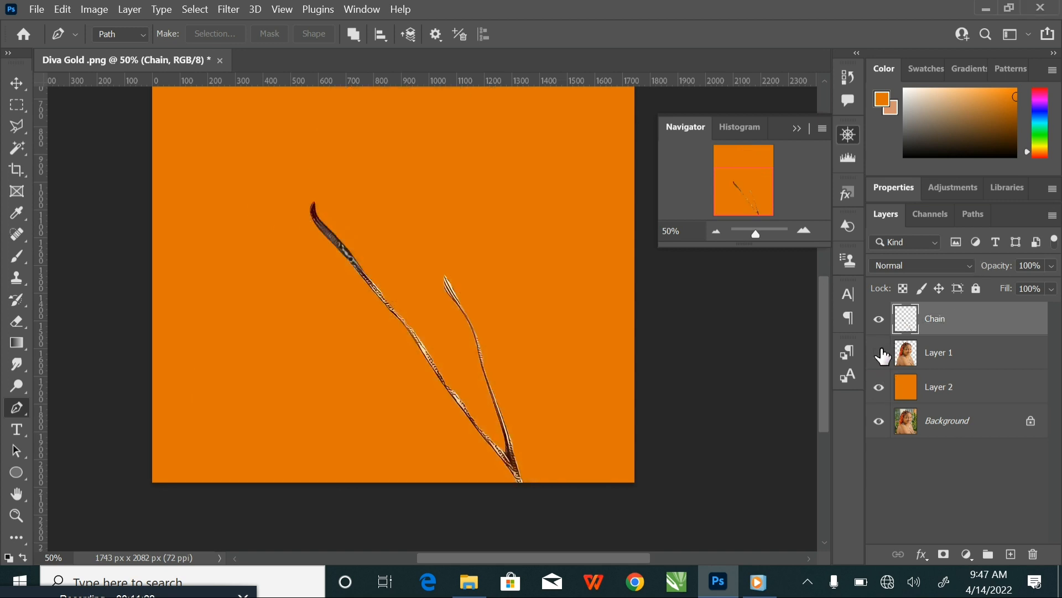
click(881, 354)
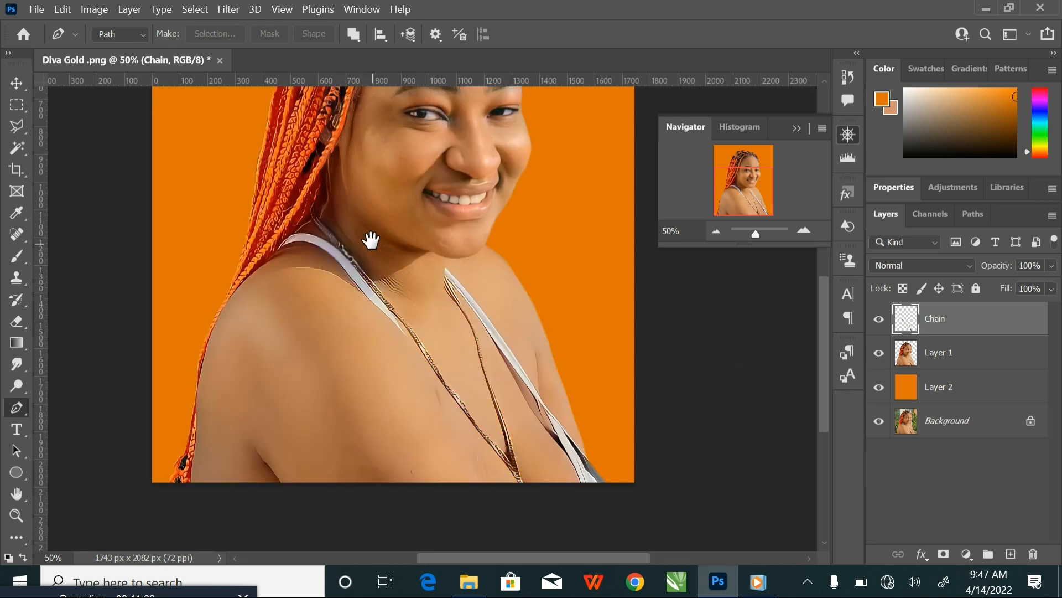
On Layer 1, start a Pen path below the photo's bottom edge and trace up the boundary between the hanging braid and the arm
drag(373, 240, 510, 233)
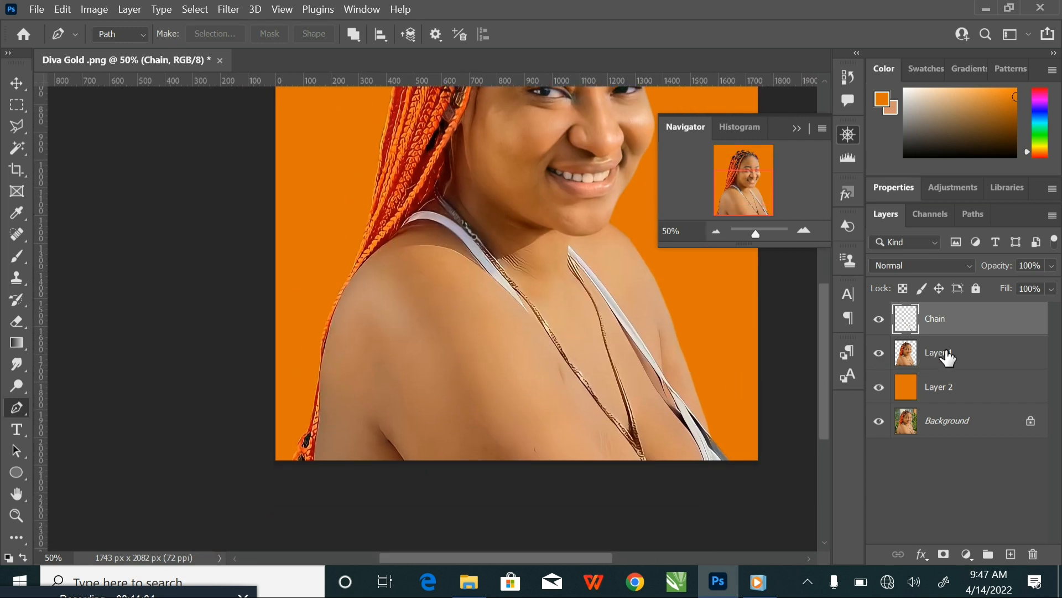
click(988, 360)
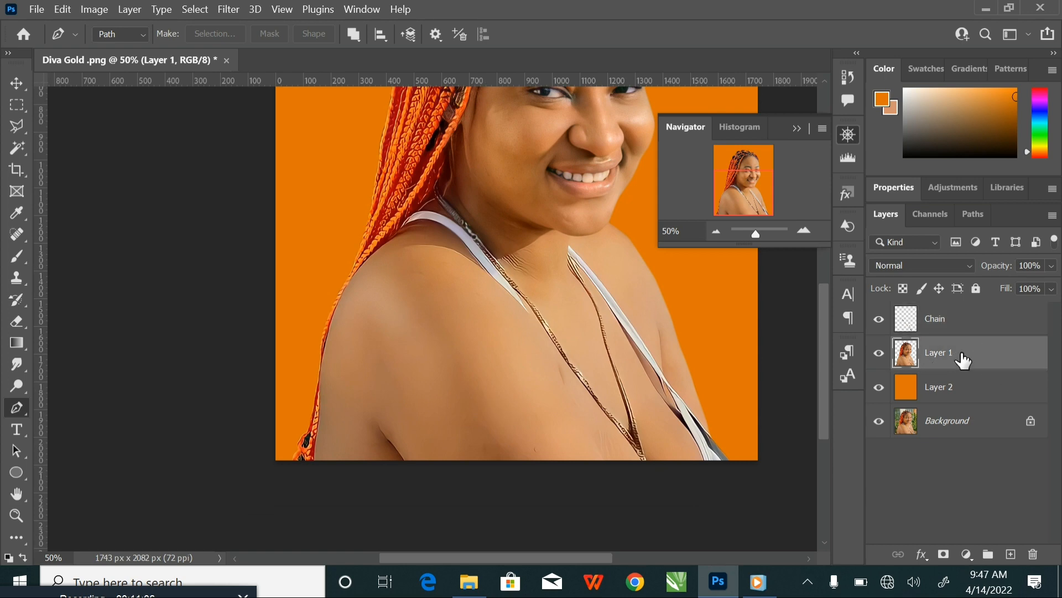
drag(395, 366, 413, 345)
scroll(424, 346, up, 4)
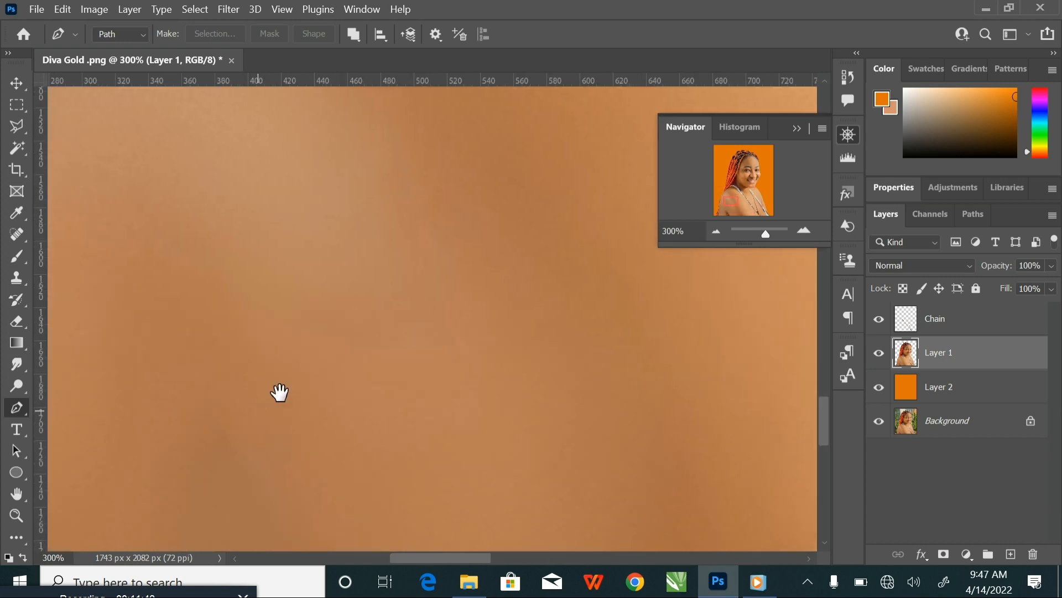
drag(277, 392, 526, 429)
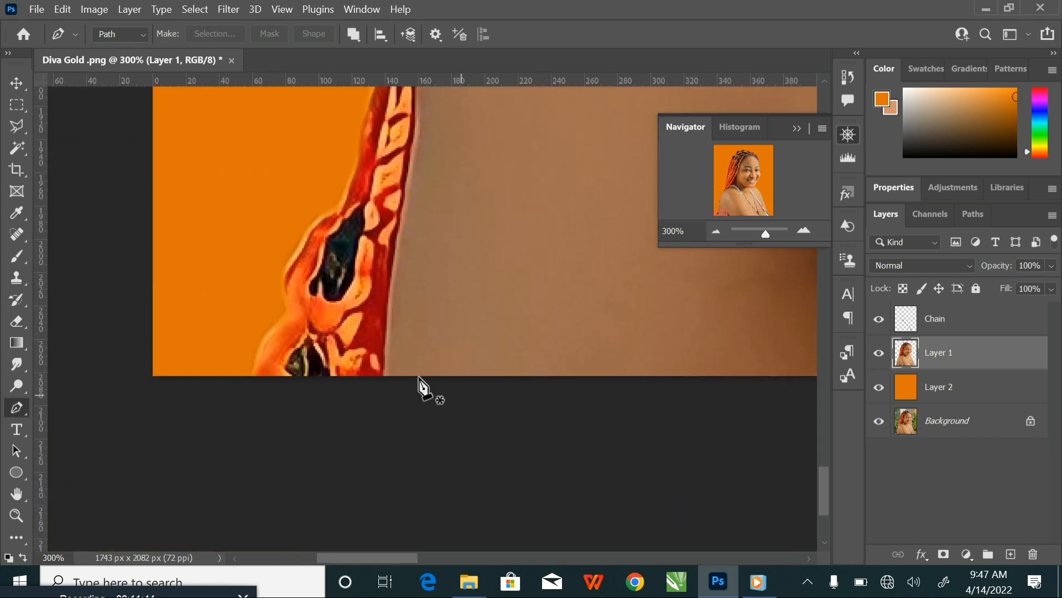
click(383, 391)
drag(403, 194, 408, 405)
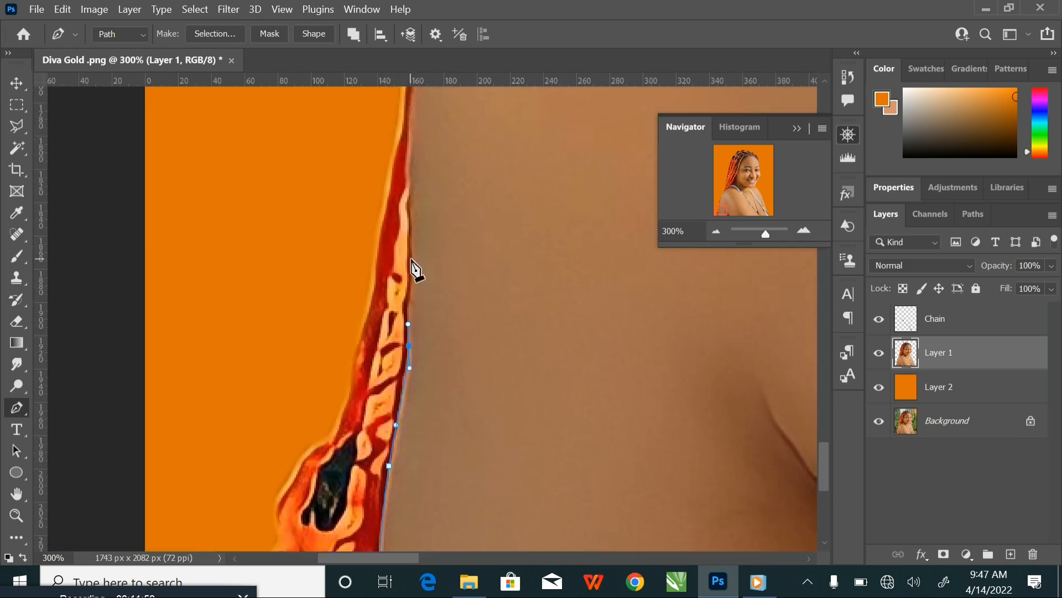
Continue the Pen path up the thin braid's inner edge, following the arm's outline to the curve of the shoulder
click(410, 242)
drag(426, 195, 417, 408)
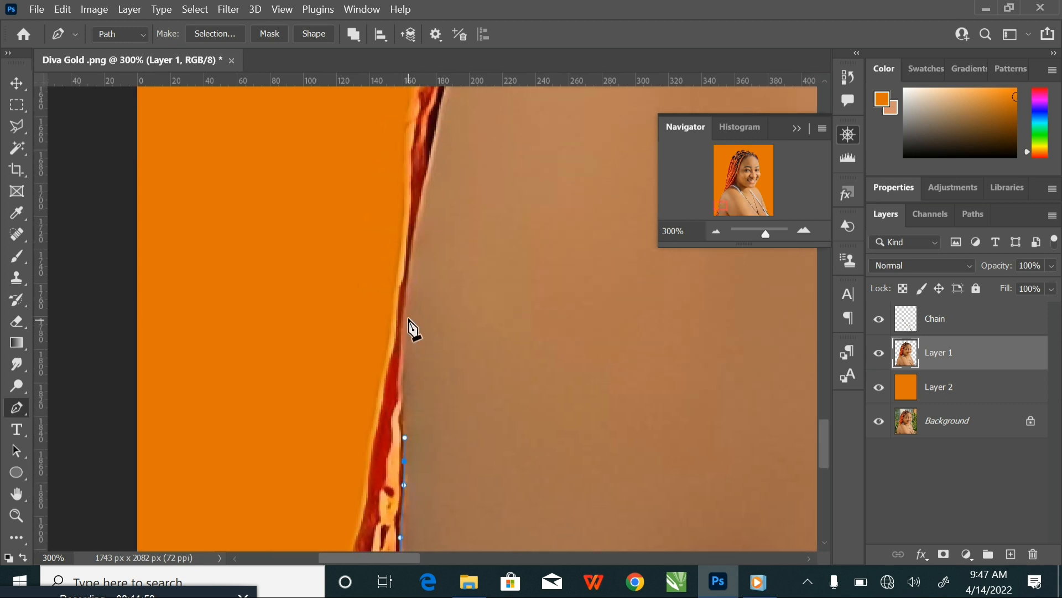
click(405, 299)
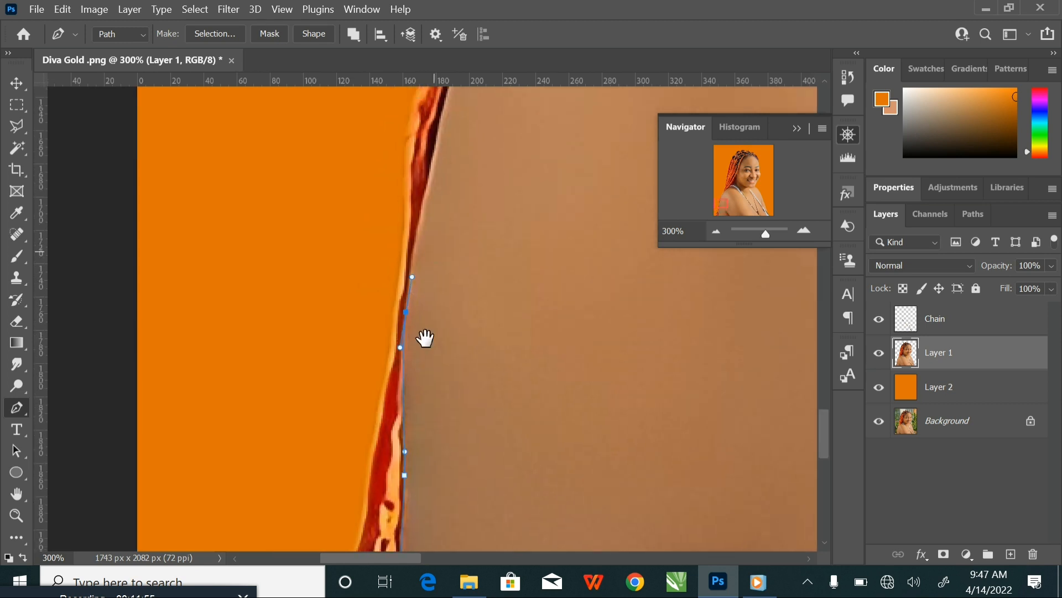
drag(427, 234, 417, 429)
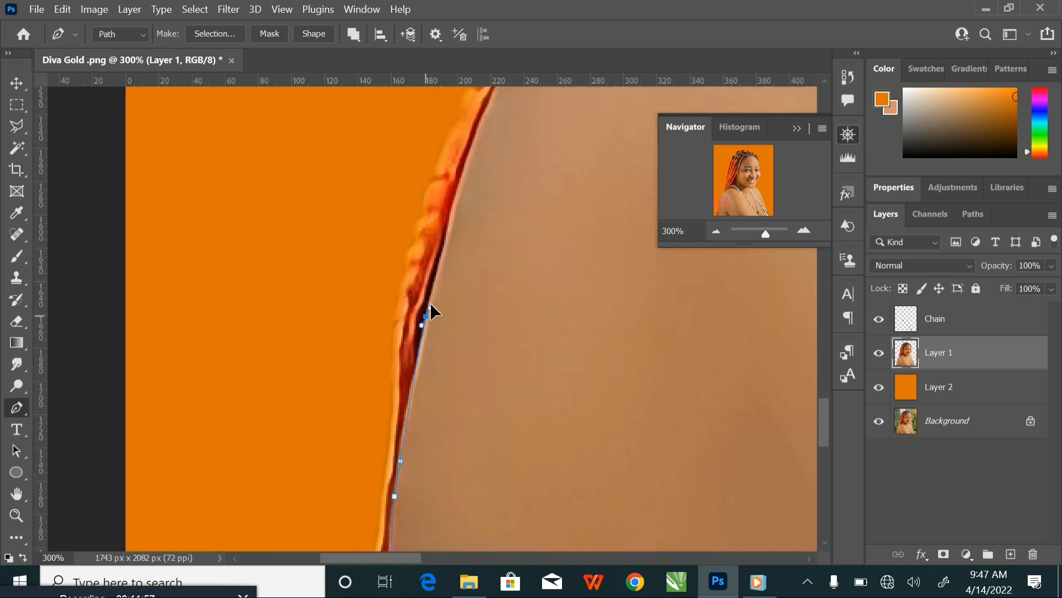
drag(429, 295, 411, 446)
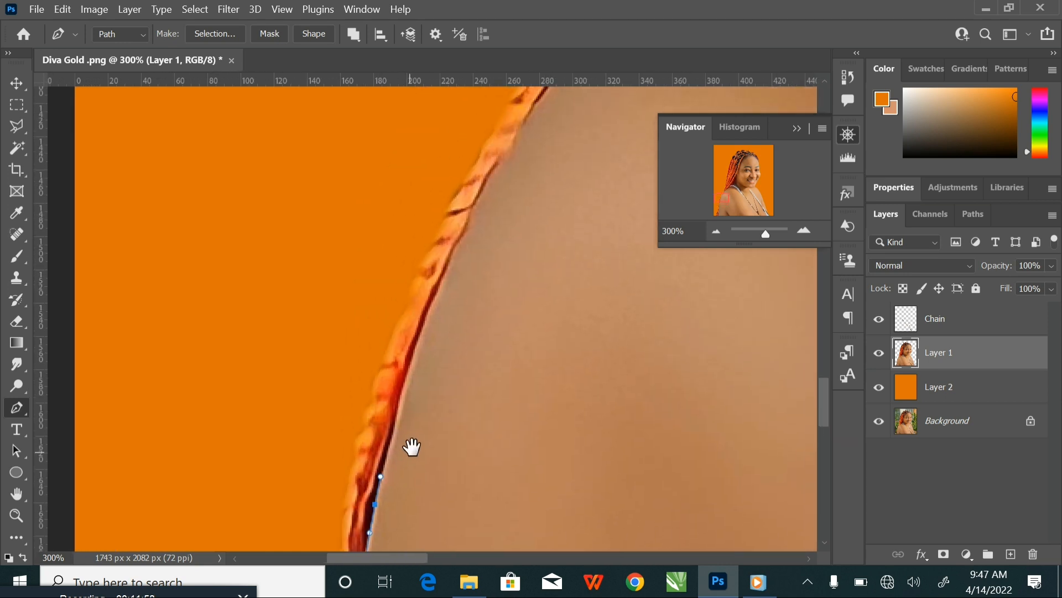
click(434, 297)
drag(476, 236, 394, 423)
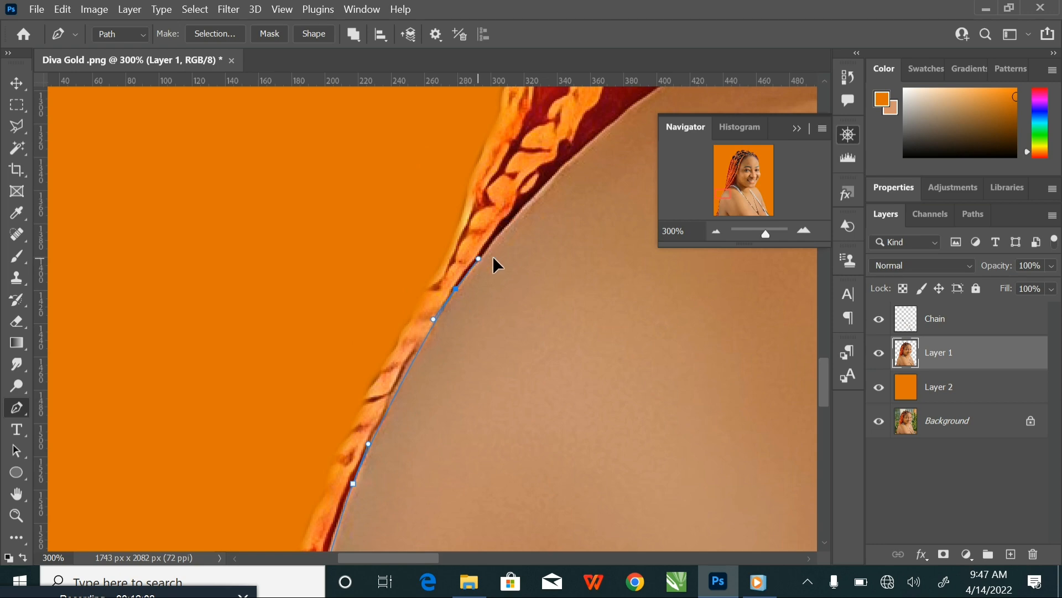
drag(493, 265, 314, 451)
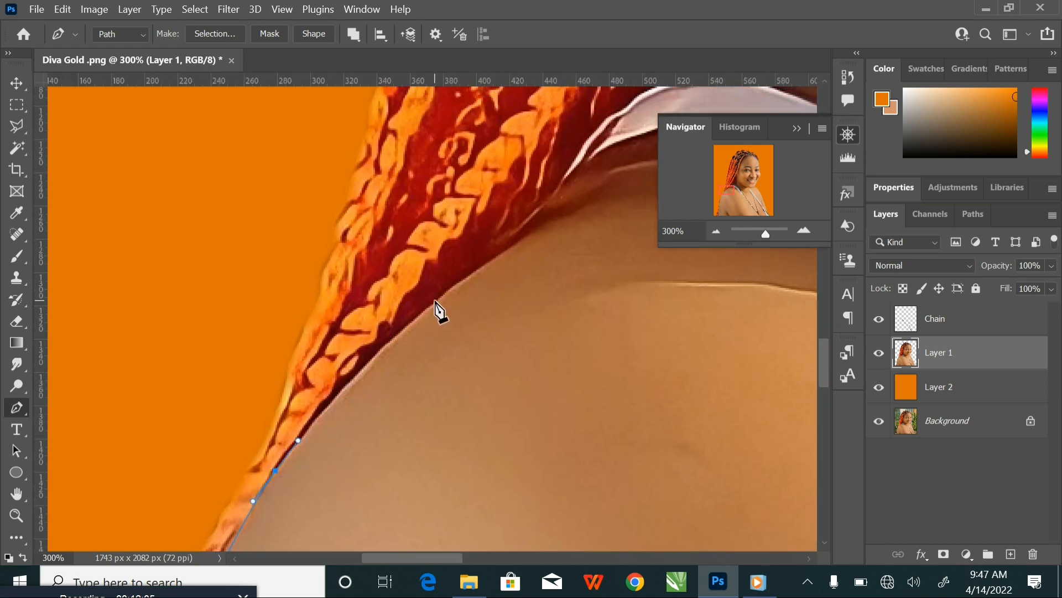
Extend the path along the lower edge of the braids over the shoulder and past the end of the white strap
drag(485, 258, 387, 431)
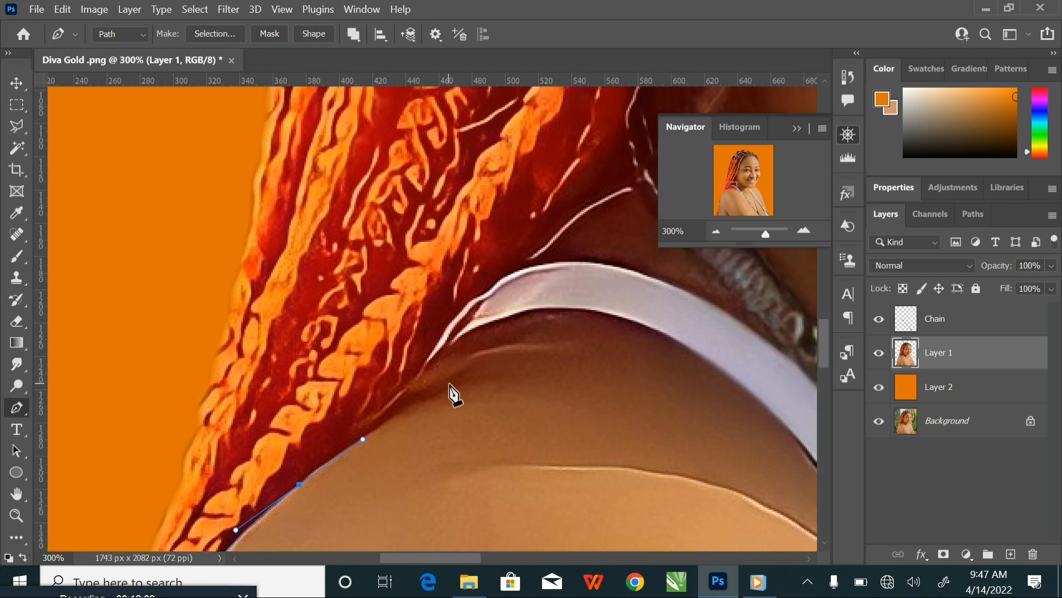
key(ctrl+minus)
key(ctrl+plus)
drag(435, 347, 363, 422)
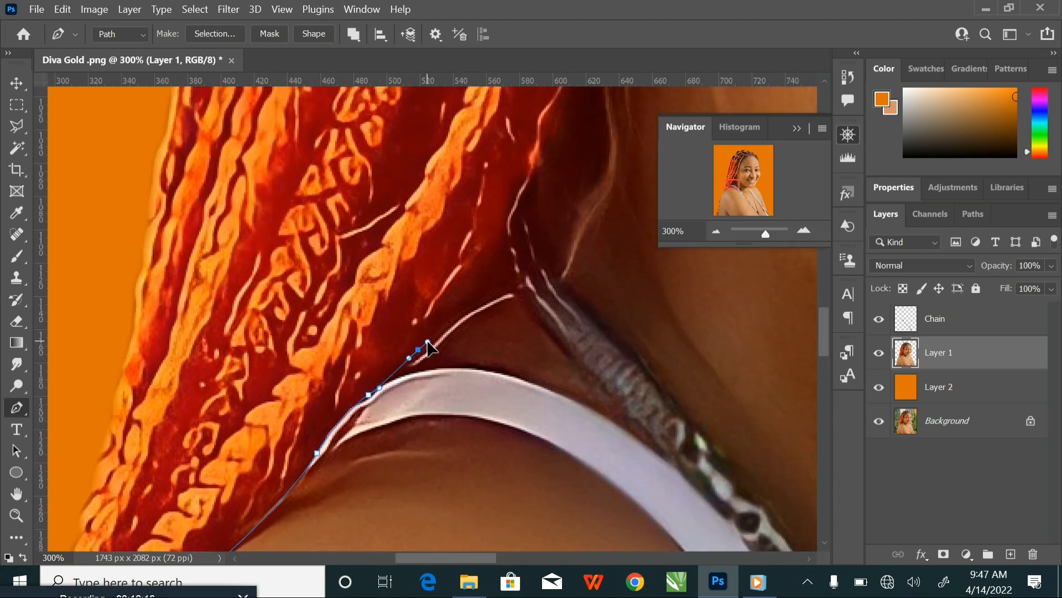
drag(423, 354, 299, 413)
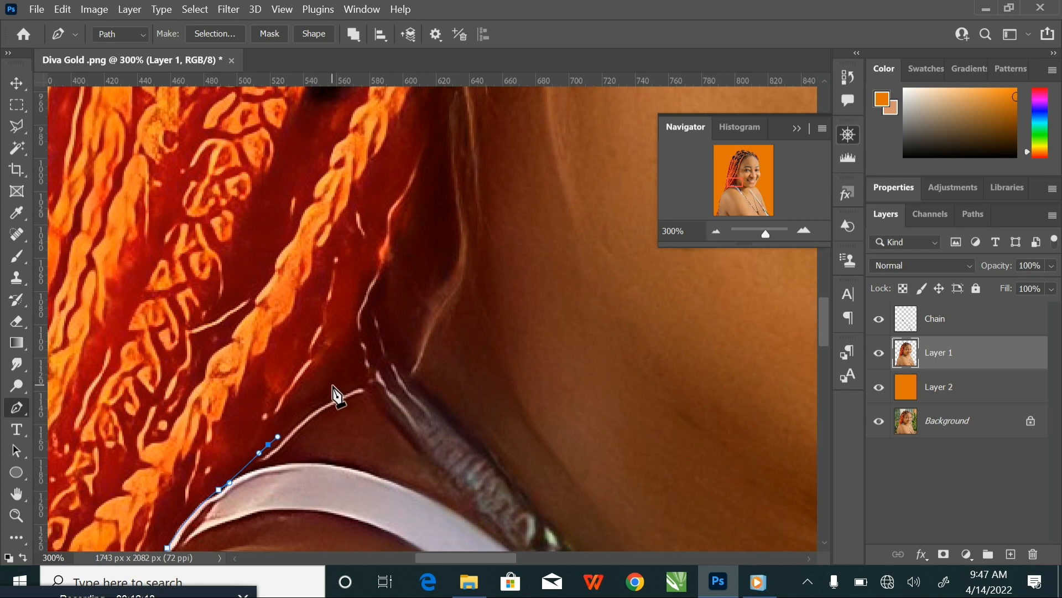
Trace the path up the edge of the braids beside the neck and cheek to the hairline at the temple
scroll(333, 387, down, 3)
scroll(333, 386, up, 1)
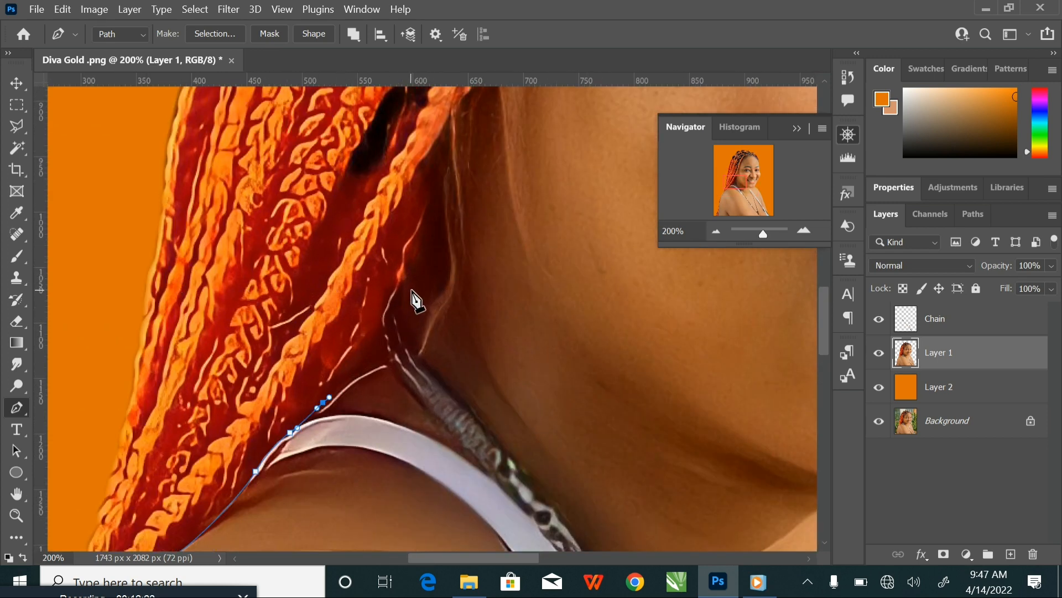
drag(412, 286, 351, 417)
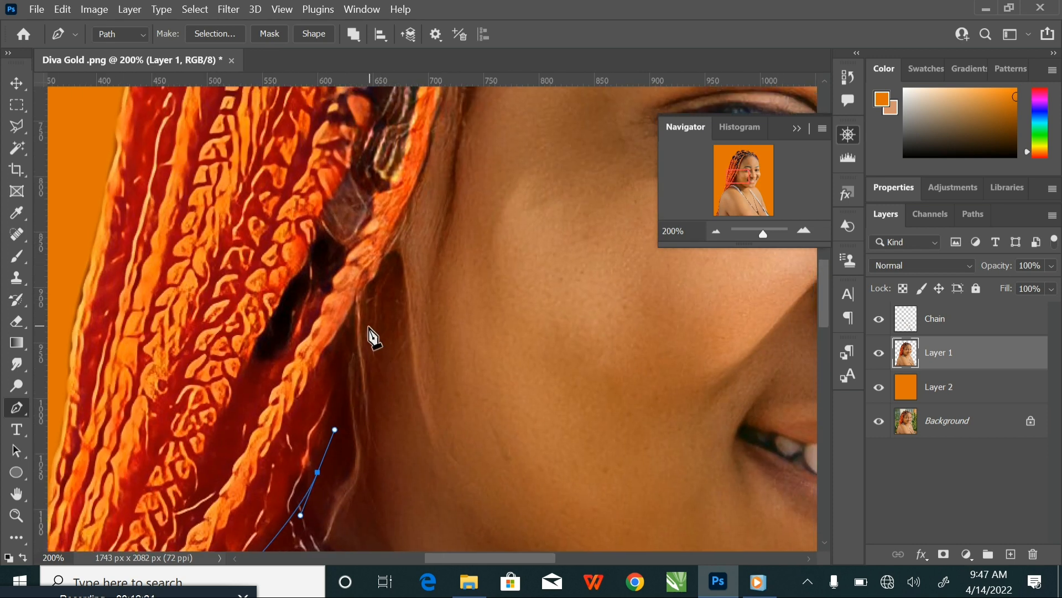
drag(346, 339, 348, 328)
drag(381, 267, 385, 262)
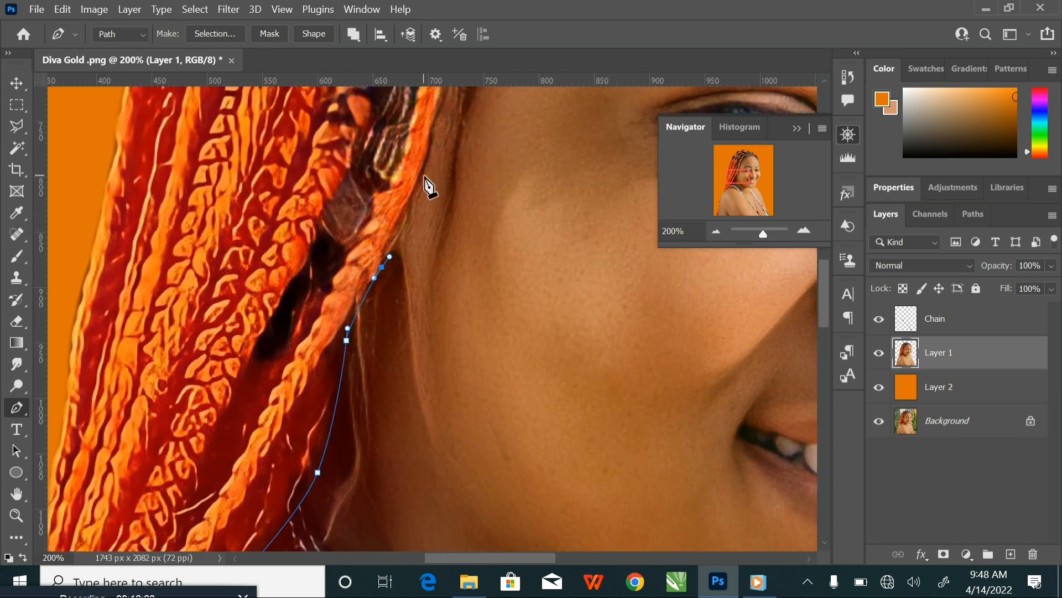
drag(431, 156, 346, 411)
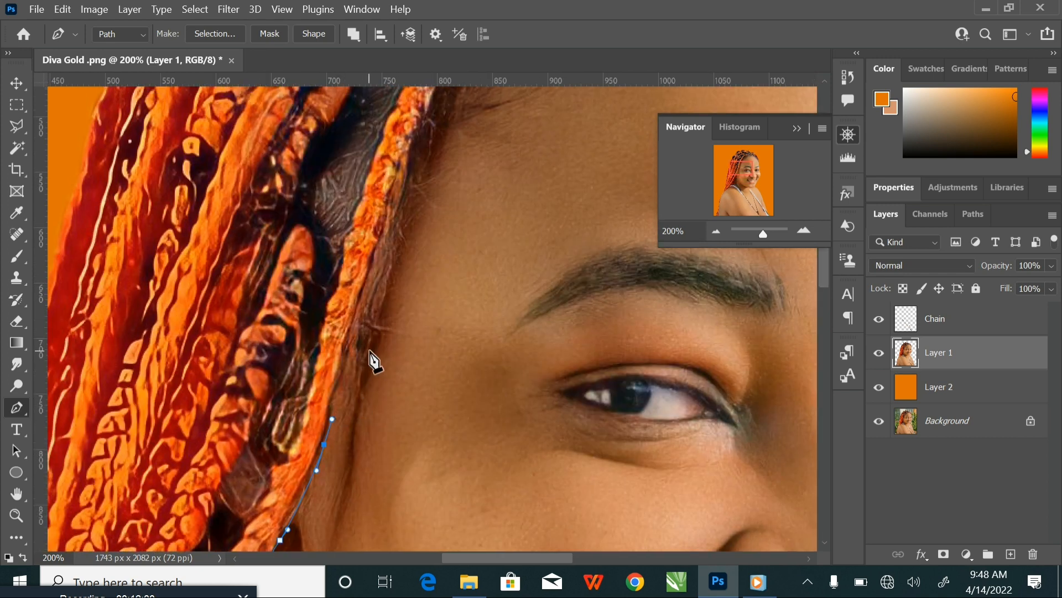
drag(390, 290, 337, 418)
click(361, 292)
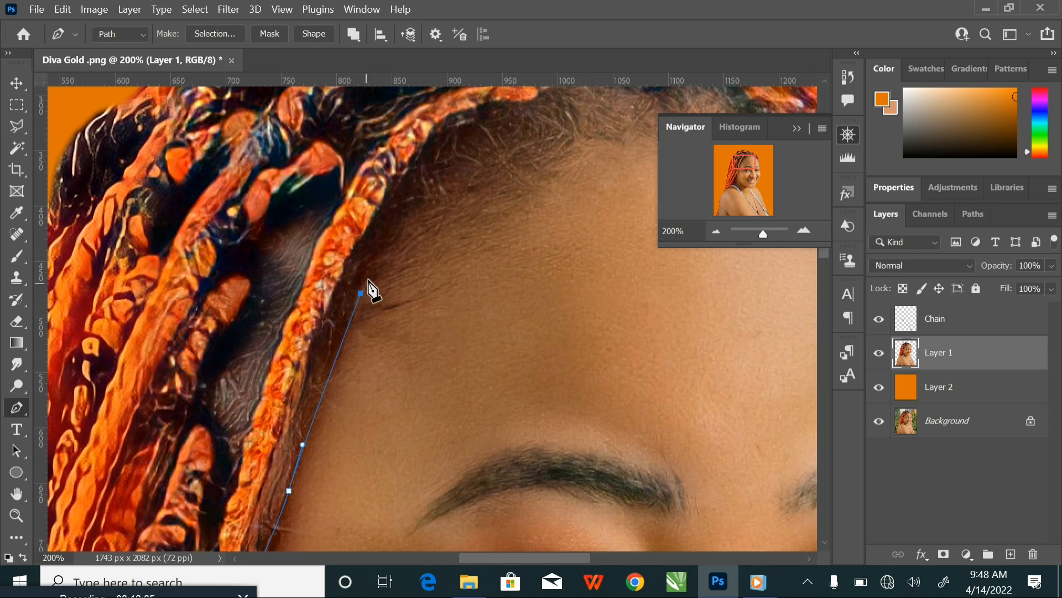
drag(361, 292, 233, 284)
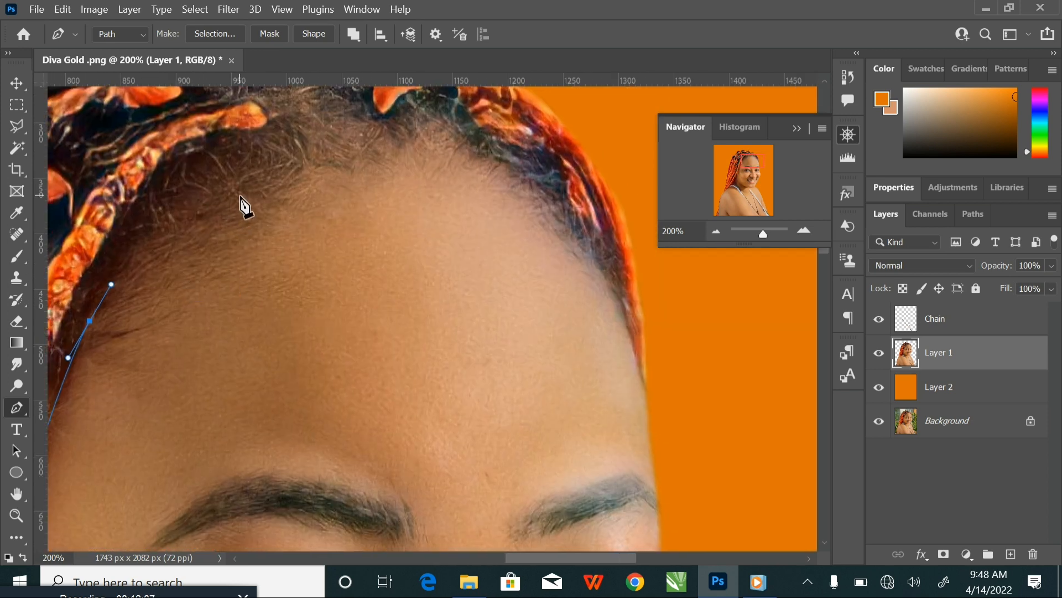
drag(239, 195, 344, 165)
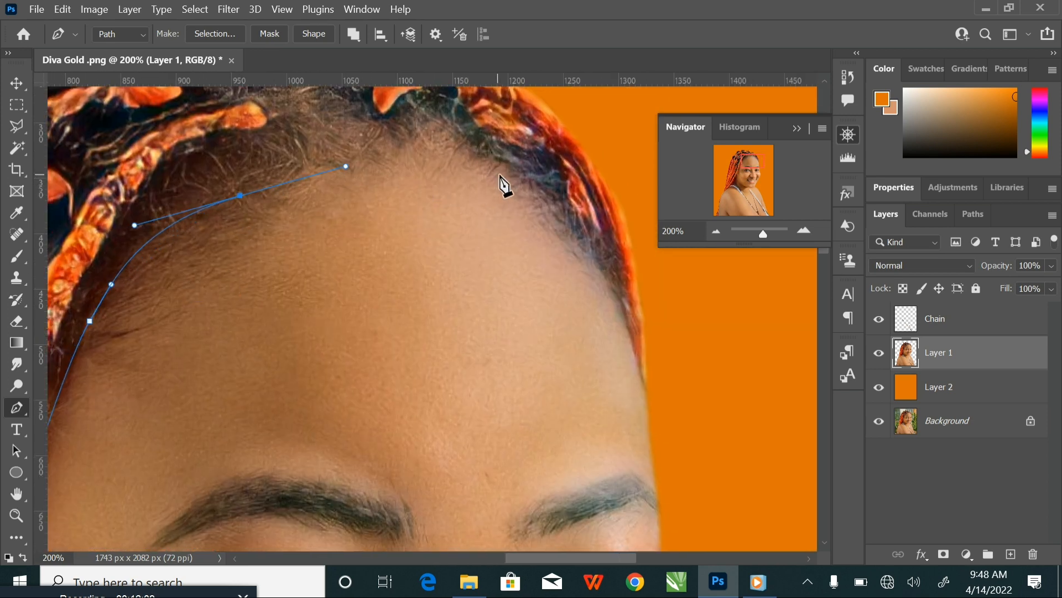
drag(500, 175, 532, 195)
key(ctrl+z)
key(ctrl+z)
Curve the path across the top of the forehead along the hairline and down to the opposite temple
drag(241, 203, 351, 166)
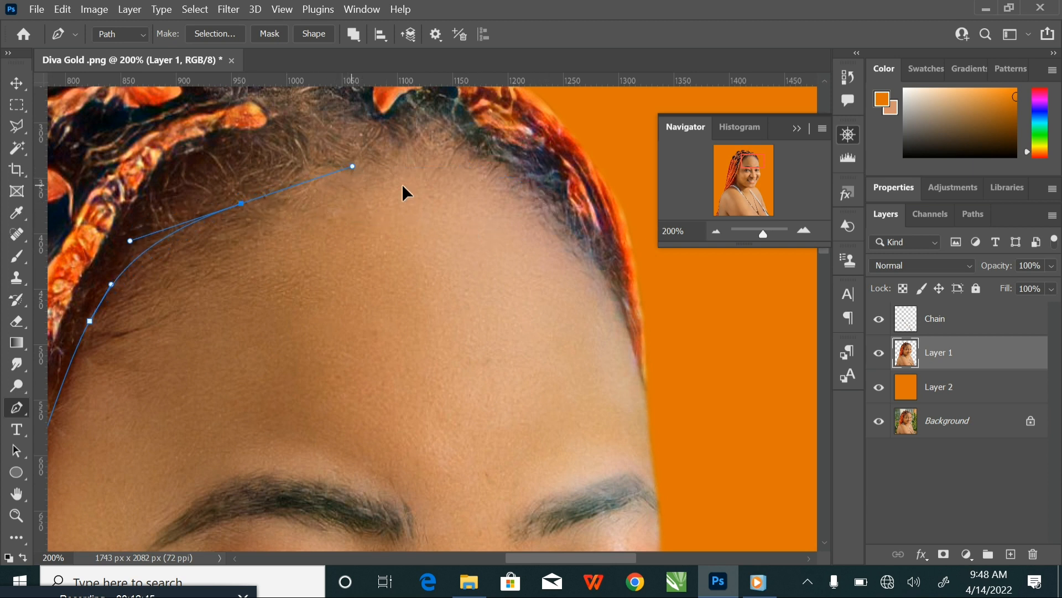
drag(491, 179, 524, 191)
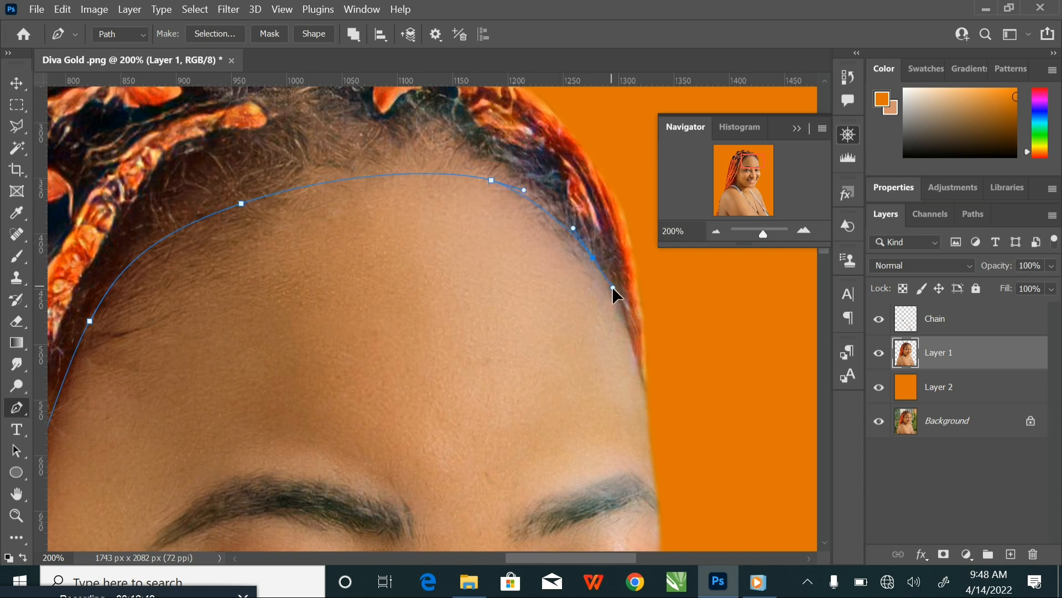
drag(613, 287, 613, 289)
Loop the path loosely around the outside of the hair over the orange background and close it at its starting point
drag(713, 379, 737, 355)
key(ctrl+minus)
key(ctrl+minus)
key(ctrl+minus)
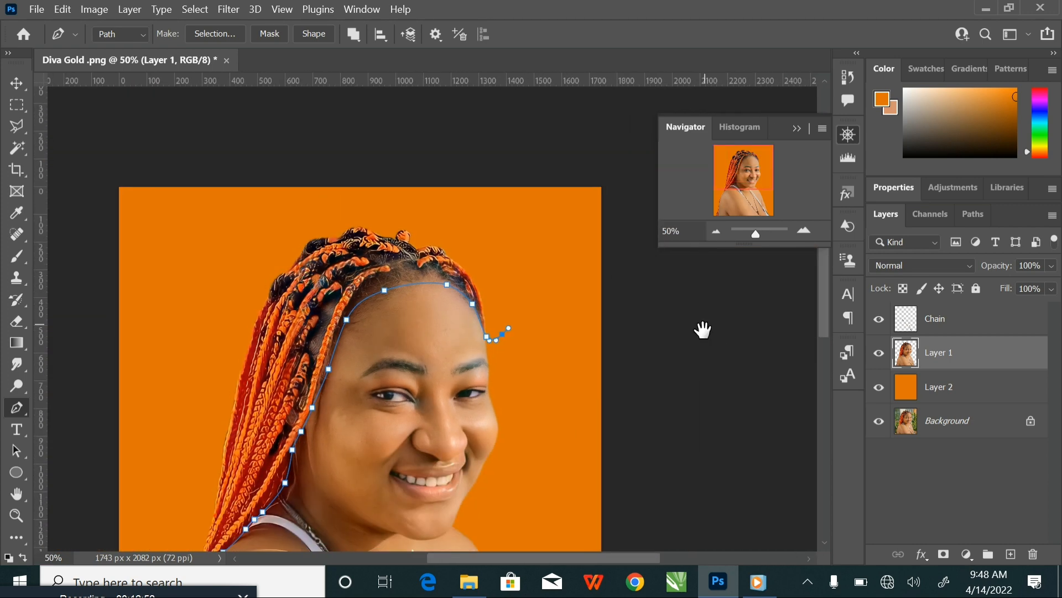
drag(609, 401, 657, 327)
drag(518, 141, 486, 124)
drag(308, 131, 256, 183)
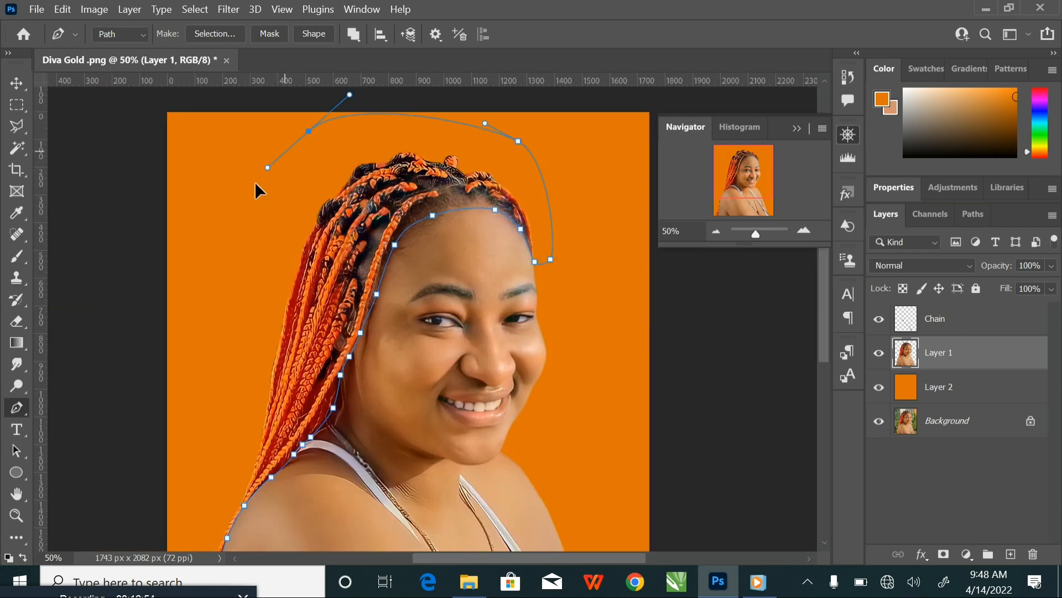
drag(204, 336, 300, 189)
drag(250, 456, 253, 516)
drag(294, 526, 300, 506)
click(292, 493)
Convert the closed hair path to a selection and copy the hair from Layer 1 onto a new layer
drag(489, 119, 435, 296)
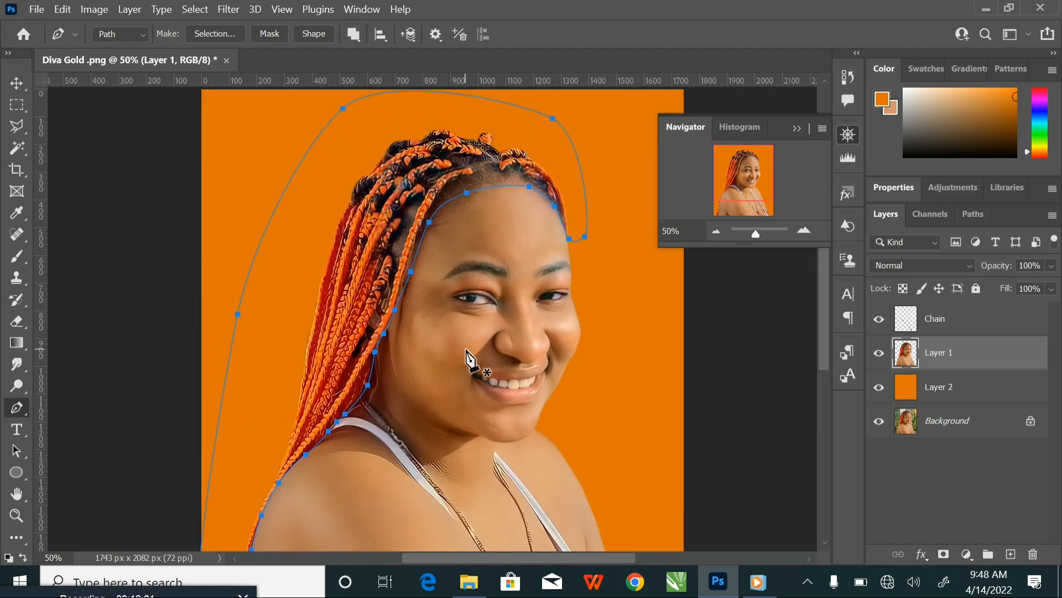
key(ctrl+Return)
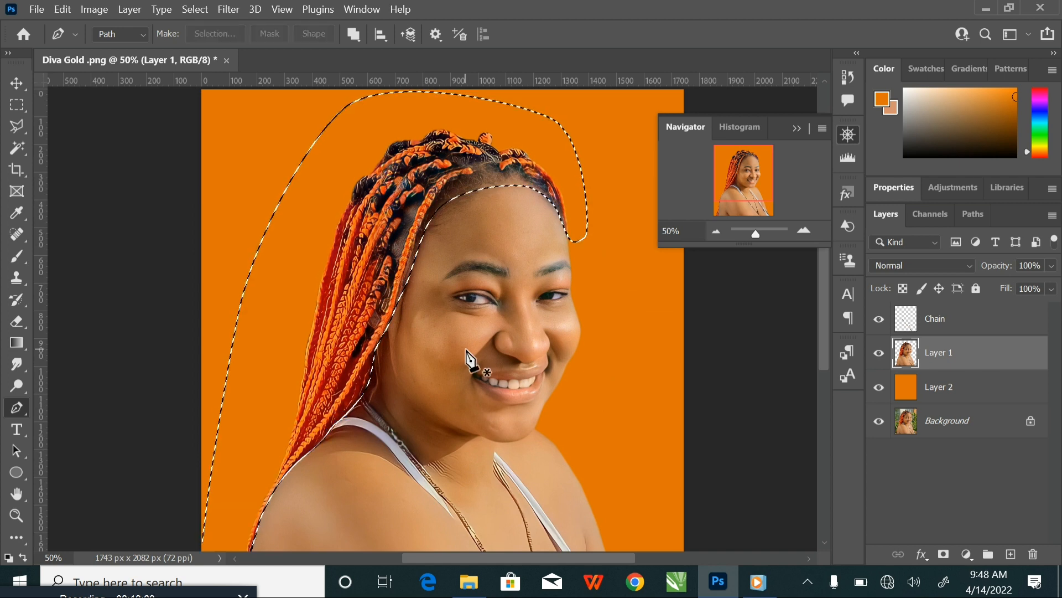
key(ctrl+j)
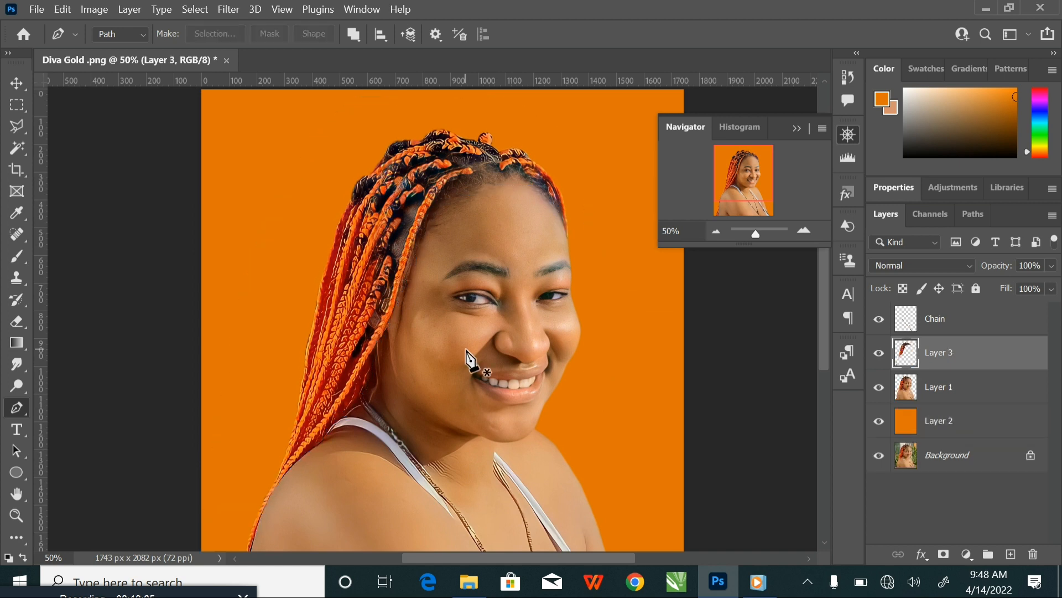
Check the hair cutout by toggling the visibility of Layer 1 and Chain, leaving Layer 1 hidden
drag(416, 356, 421, 324)
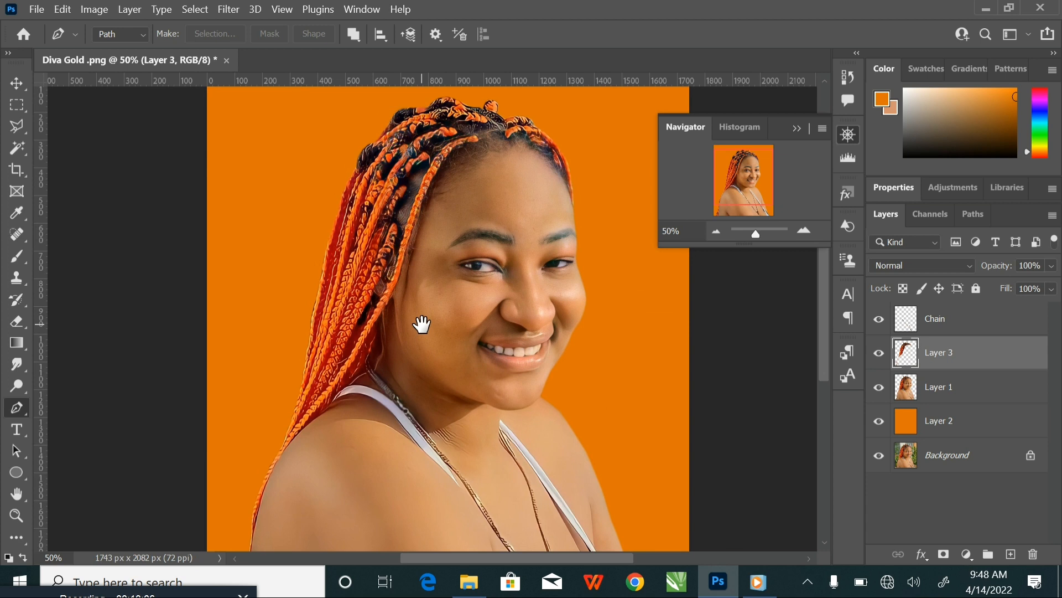
drag(451, 280, 433, 291)
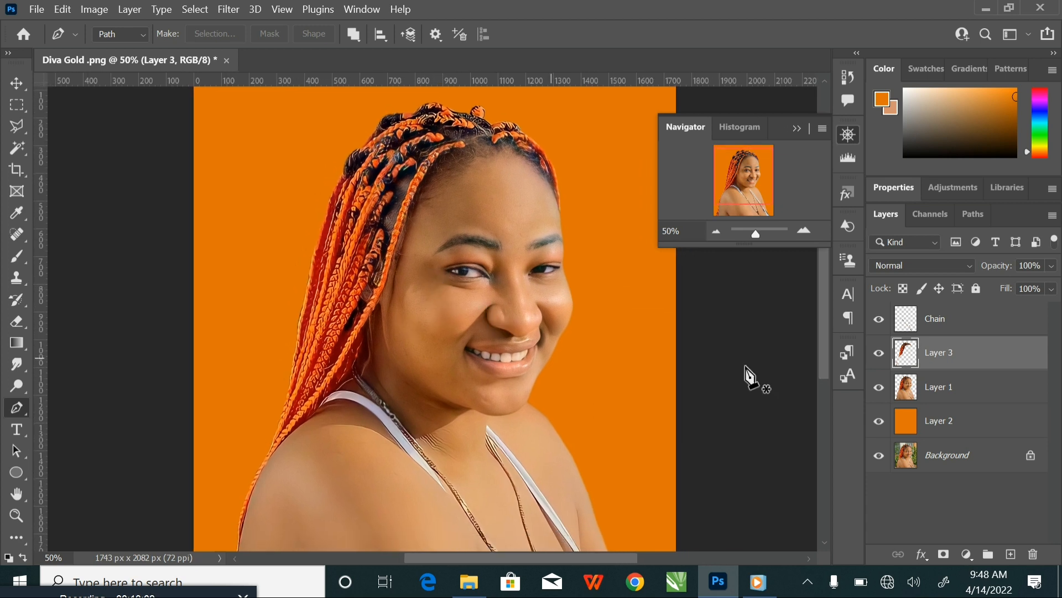
click(879, 386)
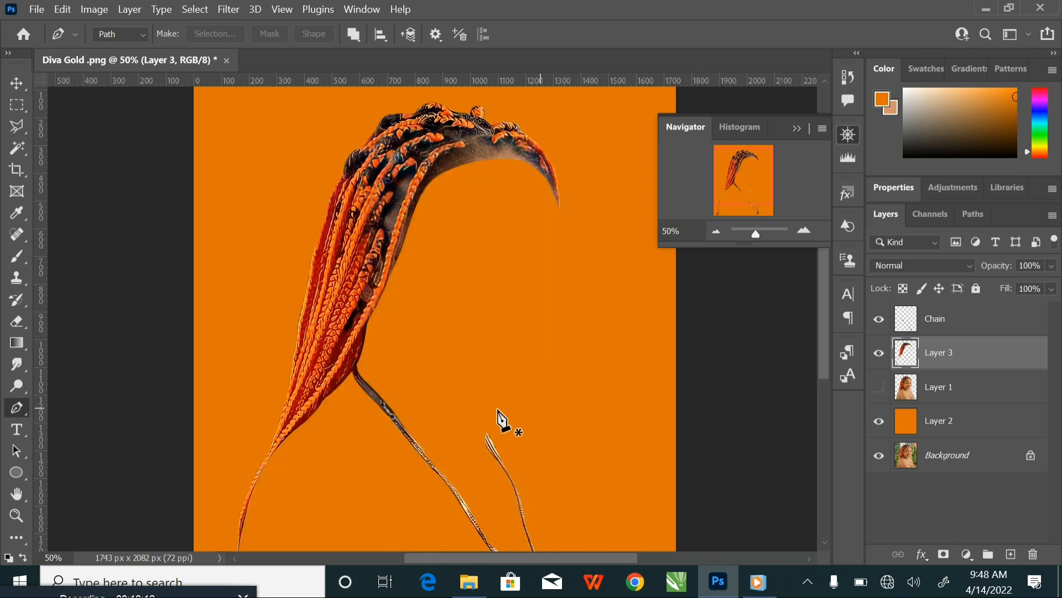
click(878, 321)
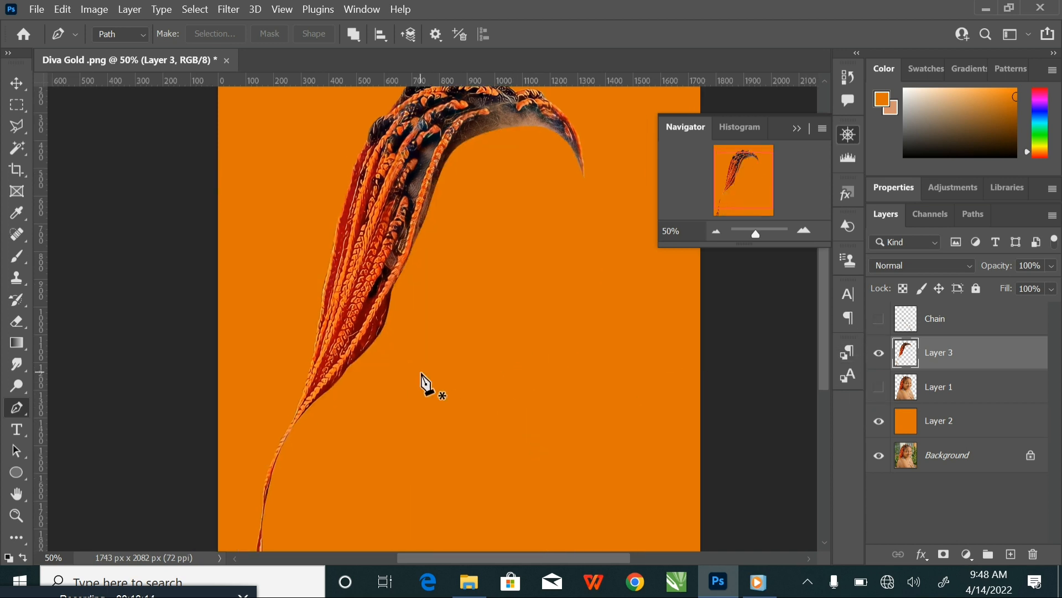
click(879, 387)
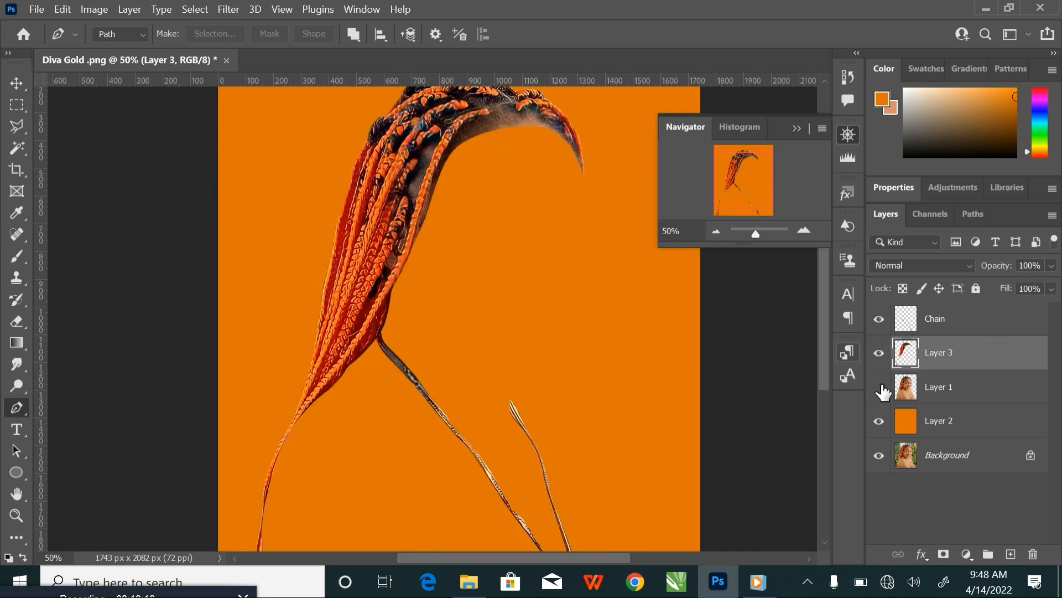
click(881, 353)
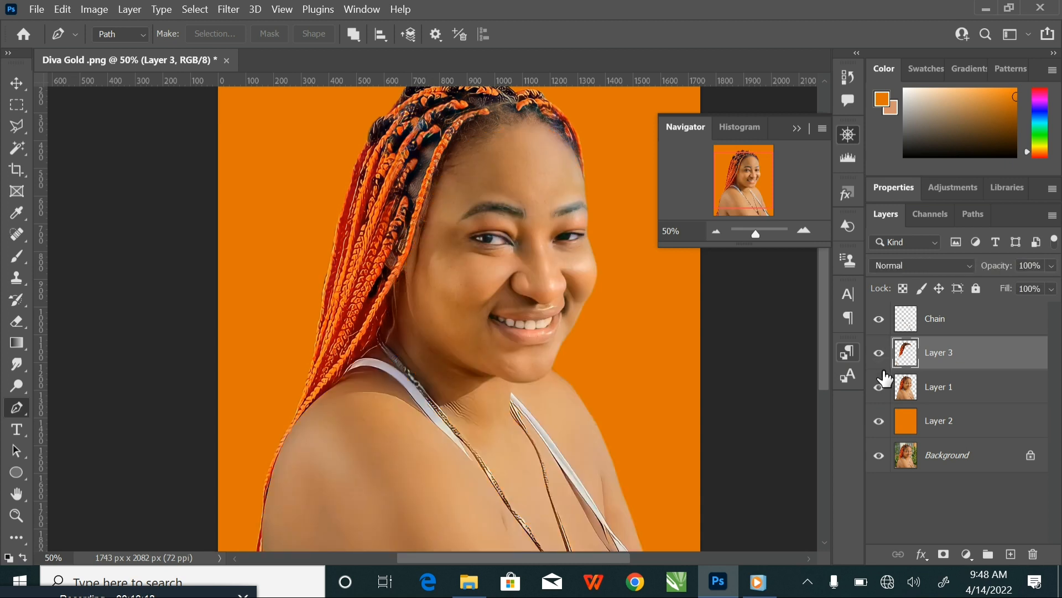
click(880, 387)
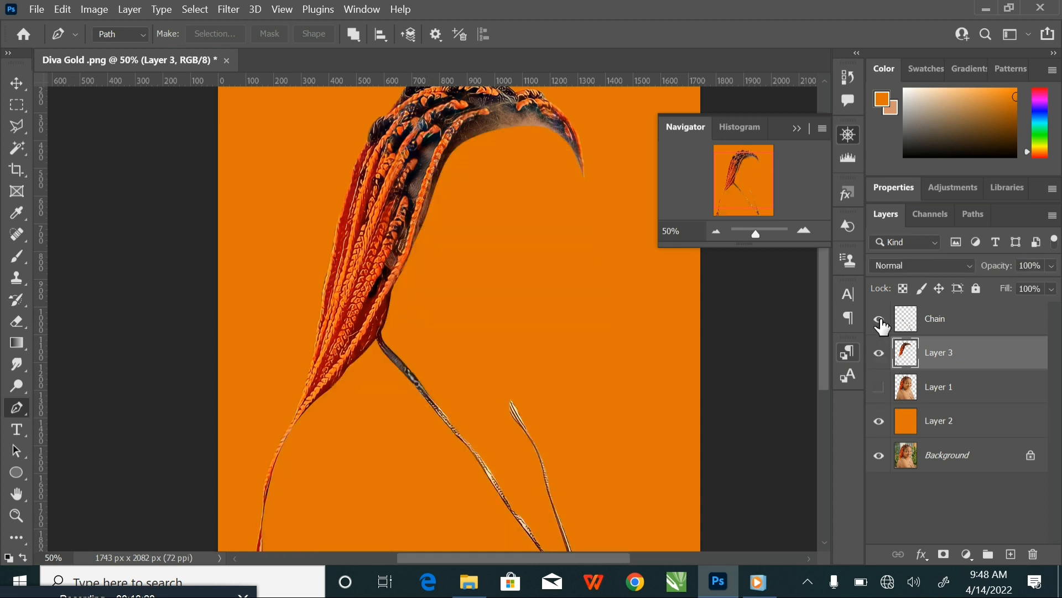
Examine the junction of necklace and braids at 200% by hiding and reshowing the Chain layer
click(881, 322)
click(881, 320)
key(ctrl+plus)
key(ctrl+plus)
key(ctrl+plus)
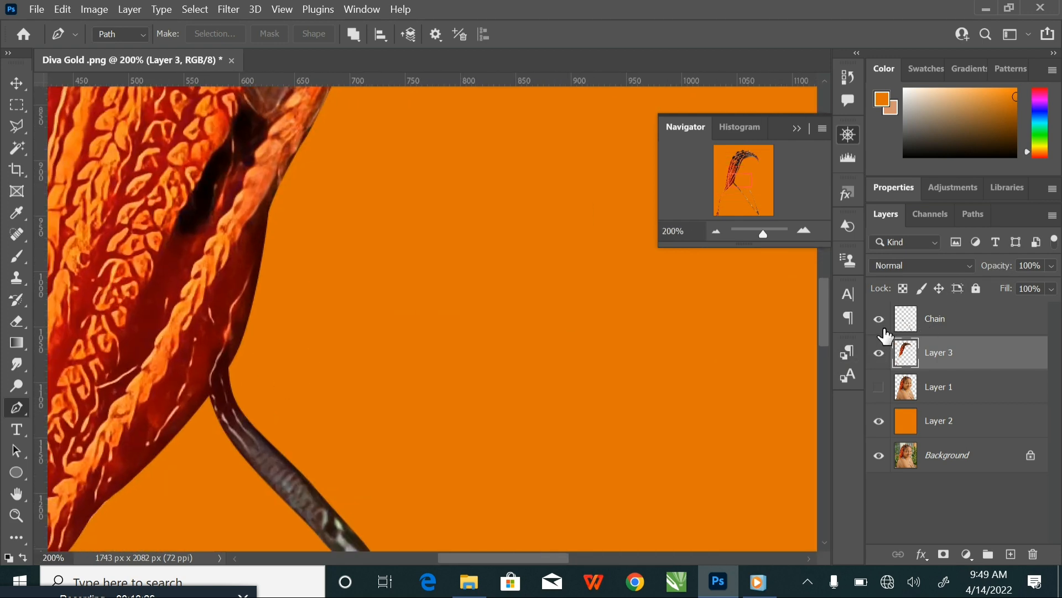
click(880, 320)
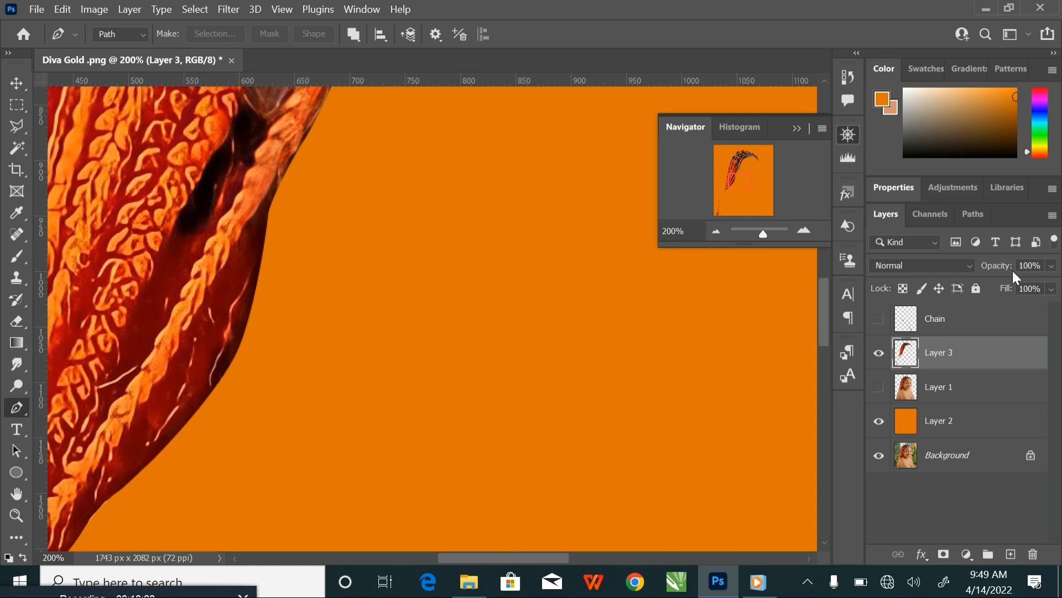
click(880, 320)
click(880, 319)
click(879, 319)
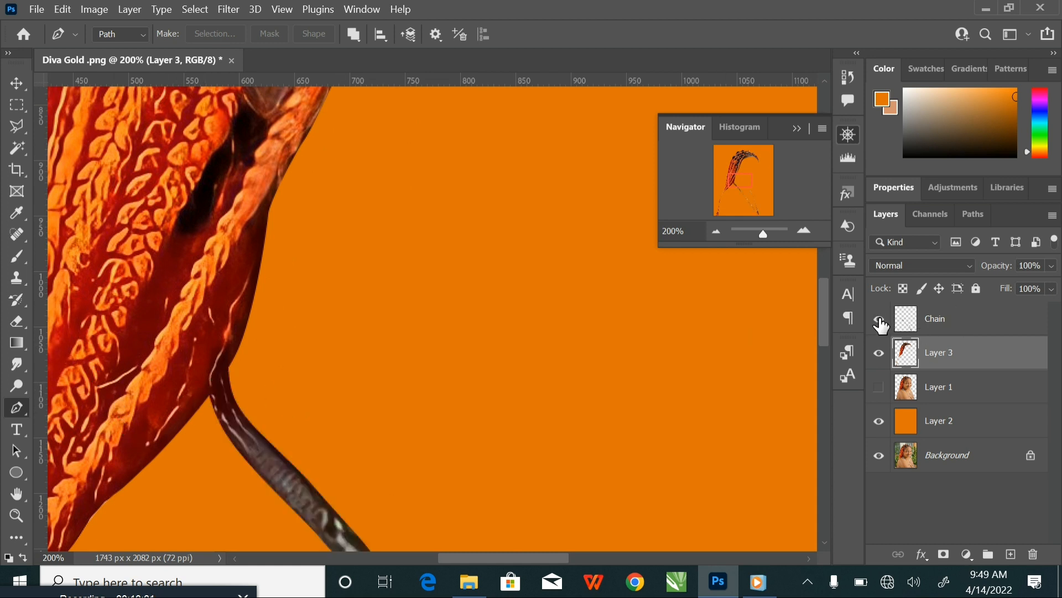
Rename the new hair layer Hair
double_click(941, 354)
text(Hair)
key(Return)
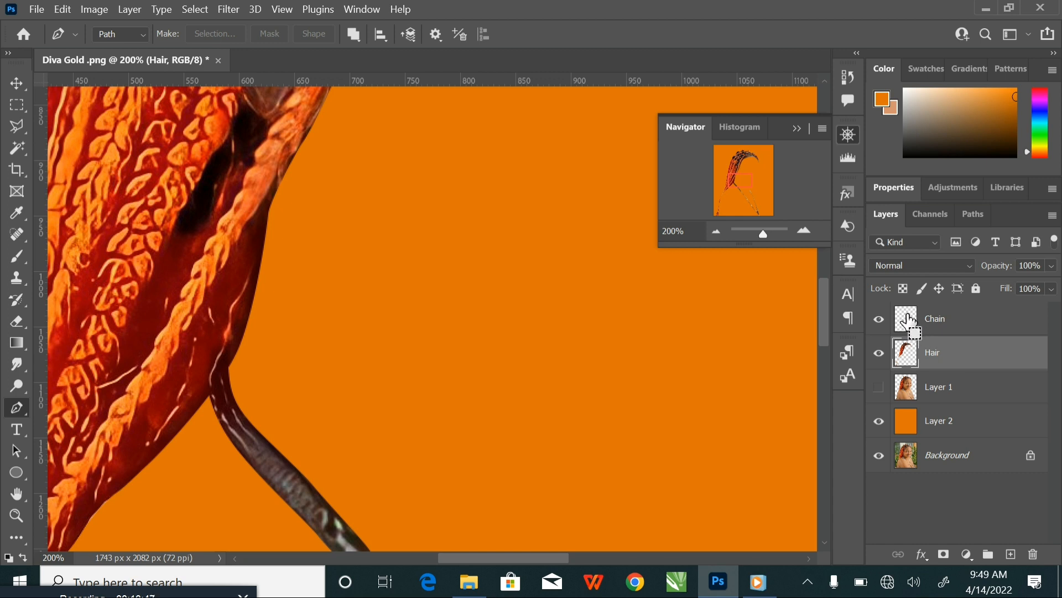
Load the Chain layer's outline as a selection while keeping the Hair layer active
drag(908, 313, 910, 317)
drag(909, 315, 905, 315)
drag(368, 415, 461, 301)
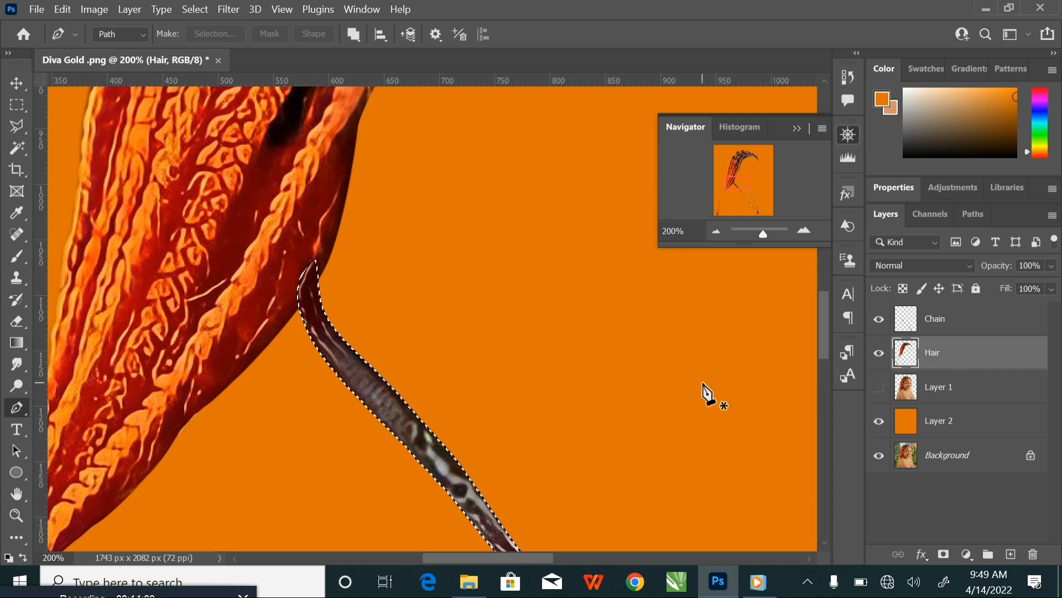
Clear the chain selection and make Layer 1 visible again after briefly hiding and reshowing the Chain layer
key(ctrl+d)
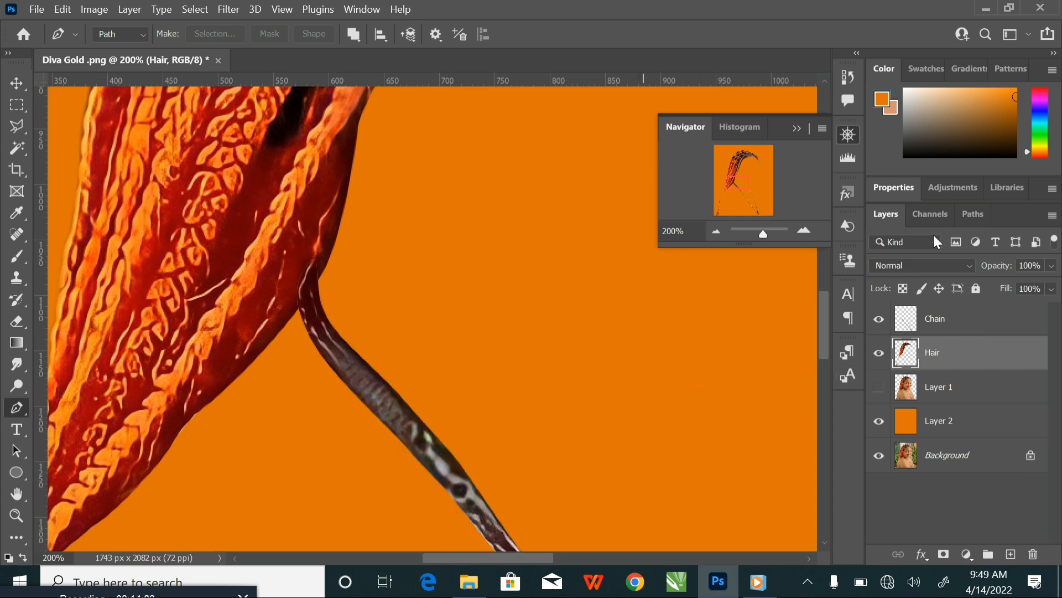
click(875, 321)
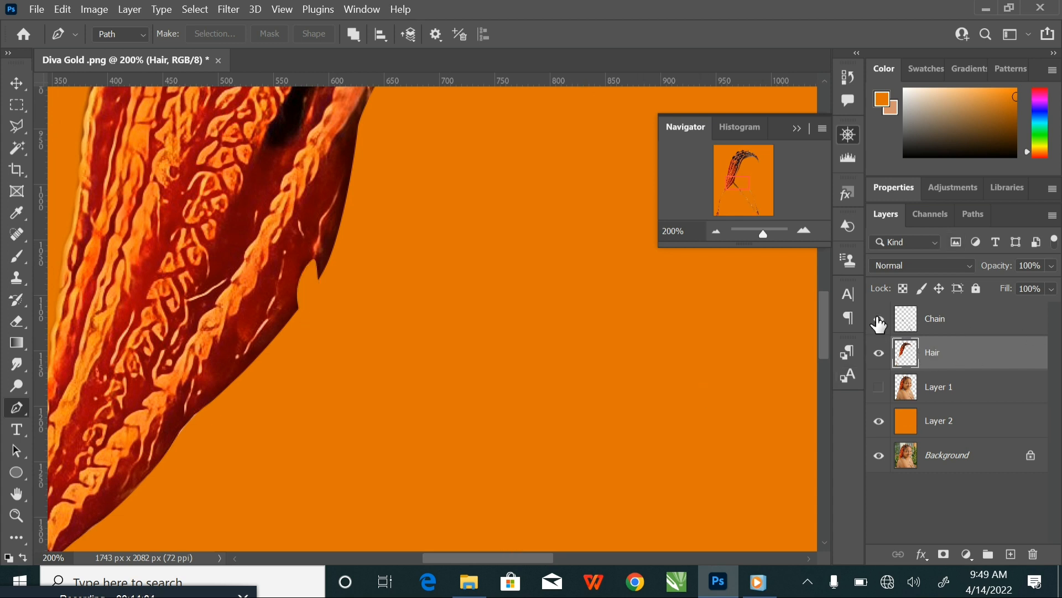
click(879, 320)
click(879, 387)
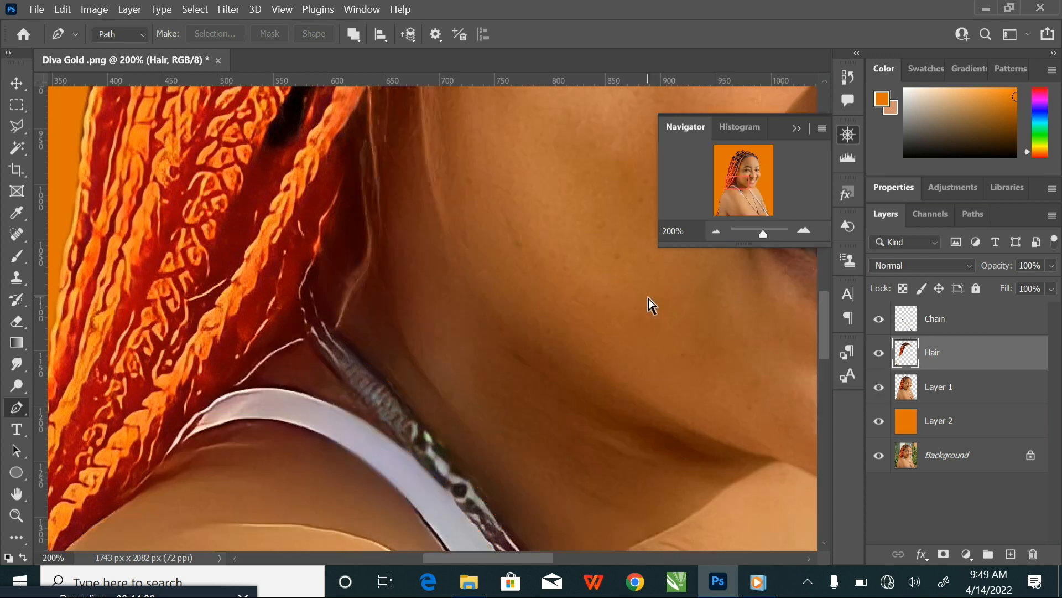
Make Layer 1 active and start a Pen path where the white shoulder strap meets the braids, curving along its lower edge
key(ctrl+minus)
key(ctrl+minus)
key(ctrl+minus)
key(ctrl+minus)
key(ctrl+minus)
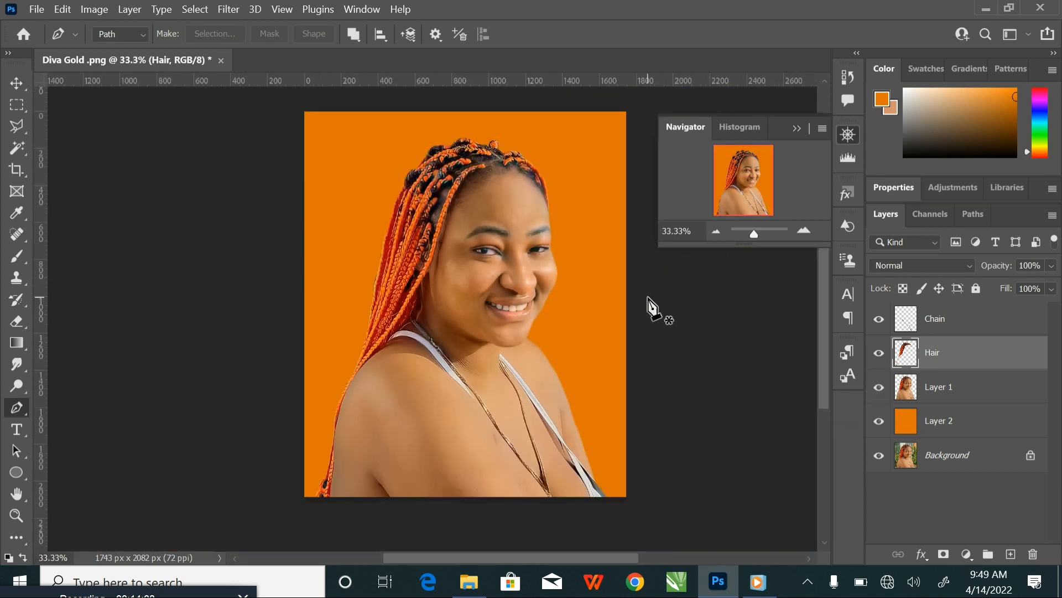
scroll(576, 351, down, 2)
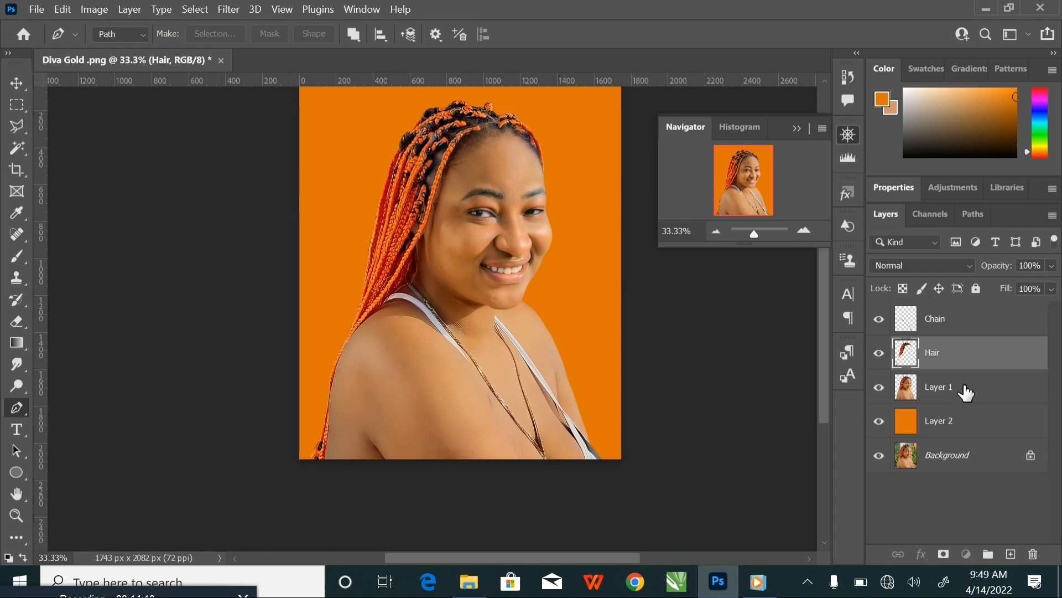
click(966, 391)
key(ctrl+plus)
key(ctrl+plus)
key(ctrl+plus)
key(ctrl+plus)
key(ctrl+plus)
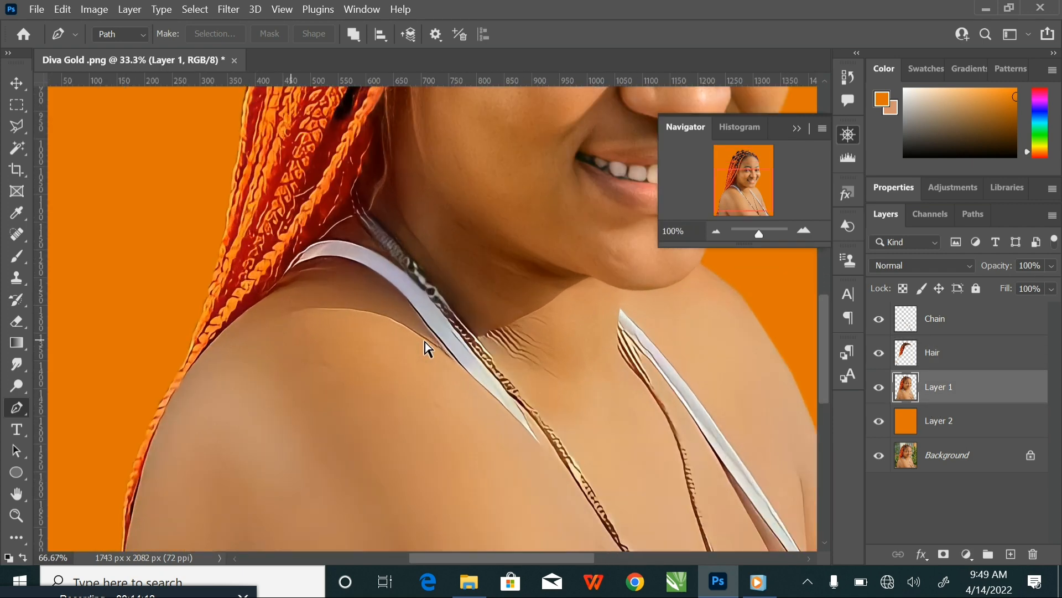
scroll(428, 350, left, 6)
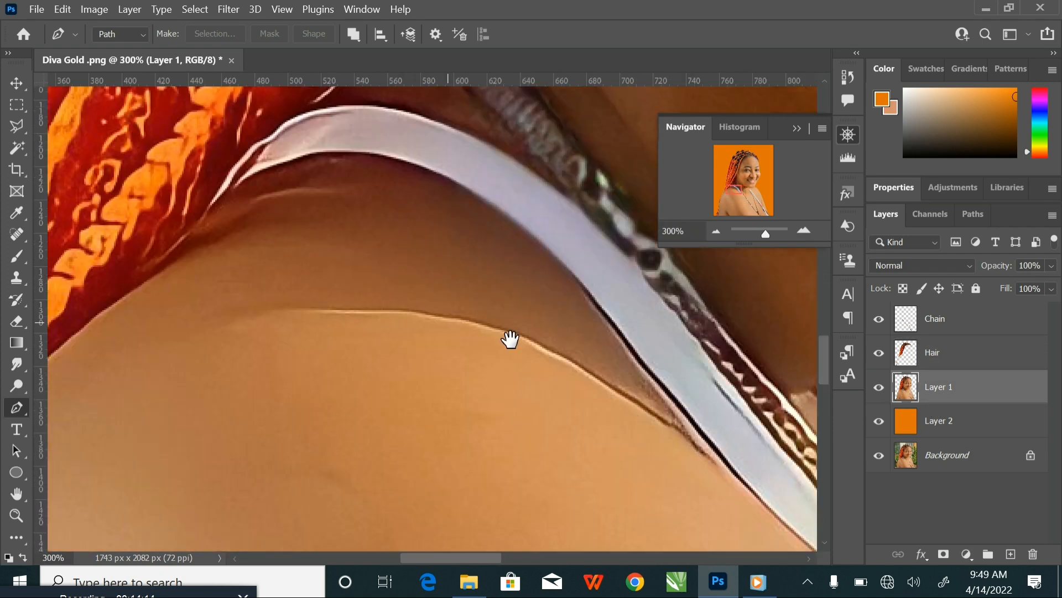
scroll(510, 339, up, 2)
click(362, 352)
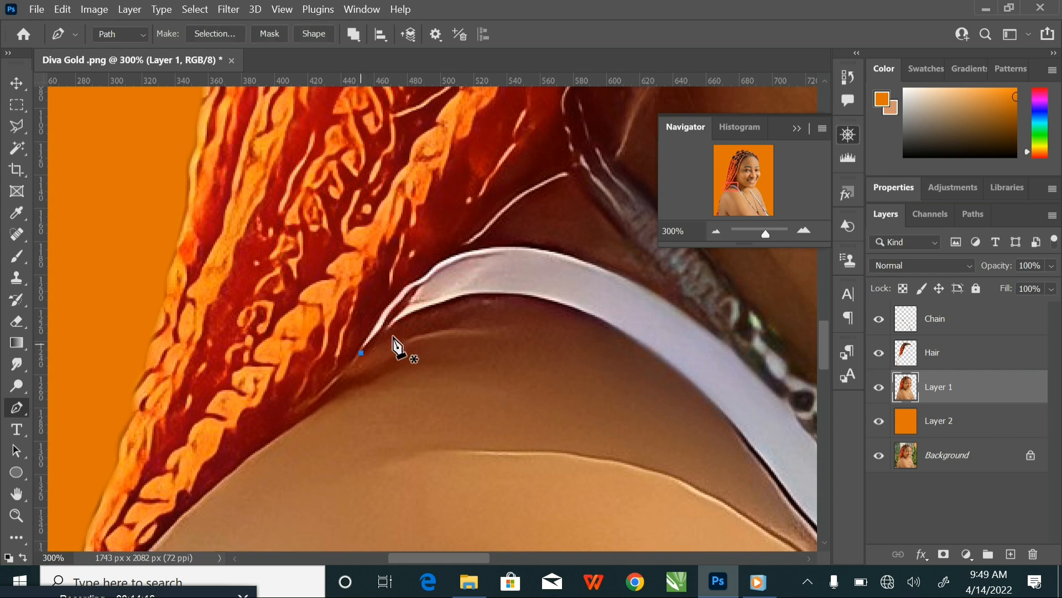
drag(456, 300, 509, 291)
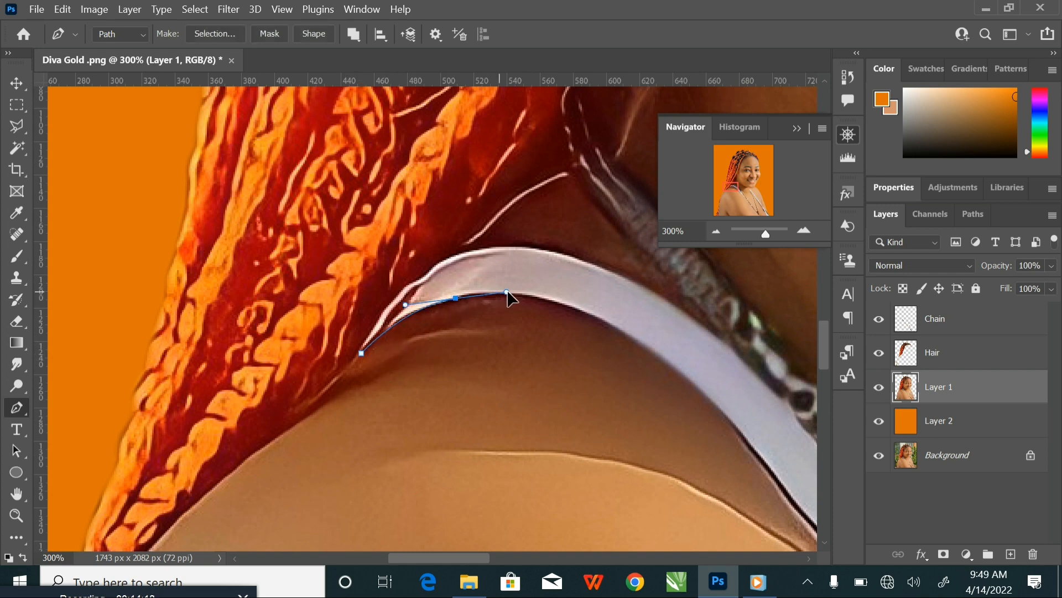
Continue the Pen path along the strap's lower edge down to its pointed tip beside the necklace
scroll(474, 308, right, 4)
scroll(443, 287, down, 1)
drag(427, 269, 496, 319)
drag(506, 376, 359, 230)
drag(473, 351, 496, 375)
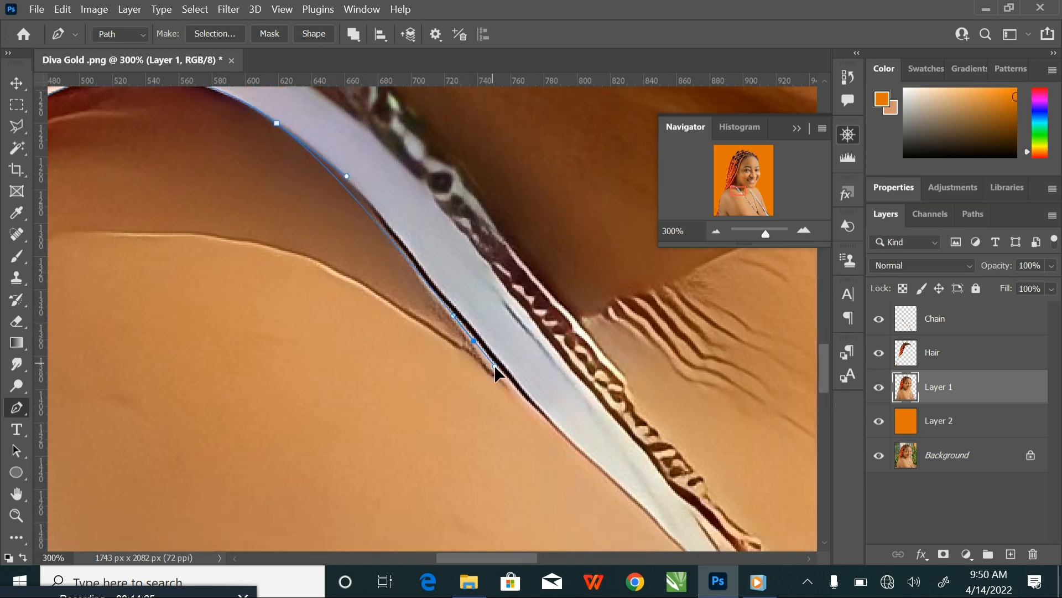
drag(550, 450, 346, 243)
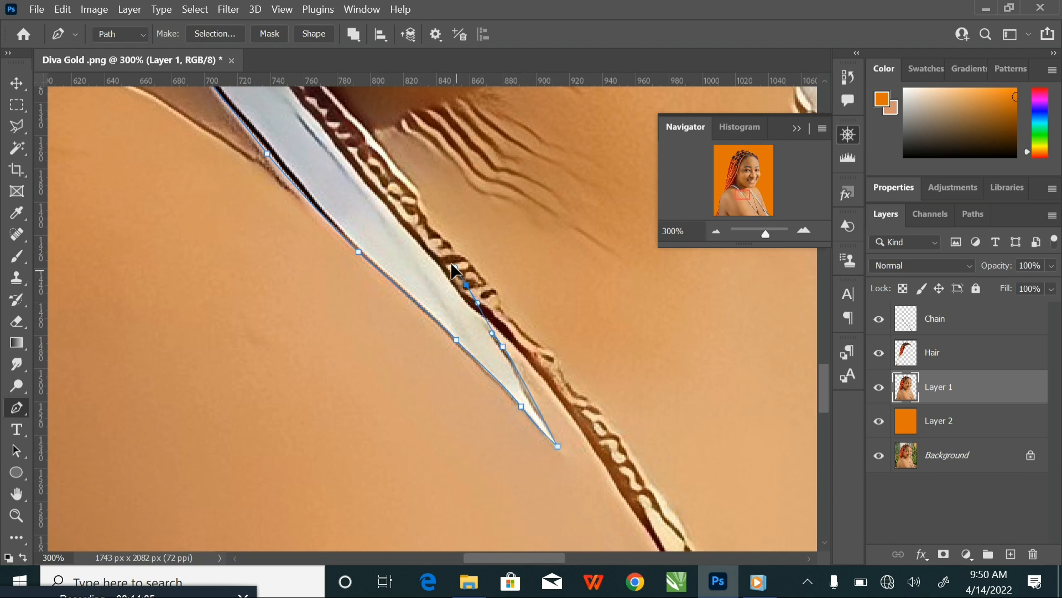
Trace back up under the necklace and along the strap's upper edge, closing the path at its starting point by the braids
drag(454, 271, 486, 426)
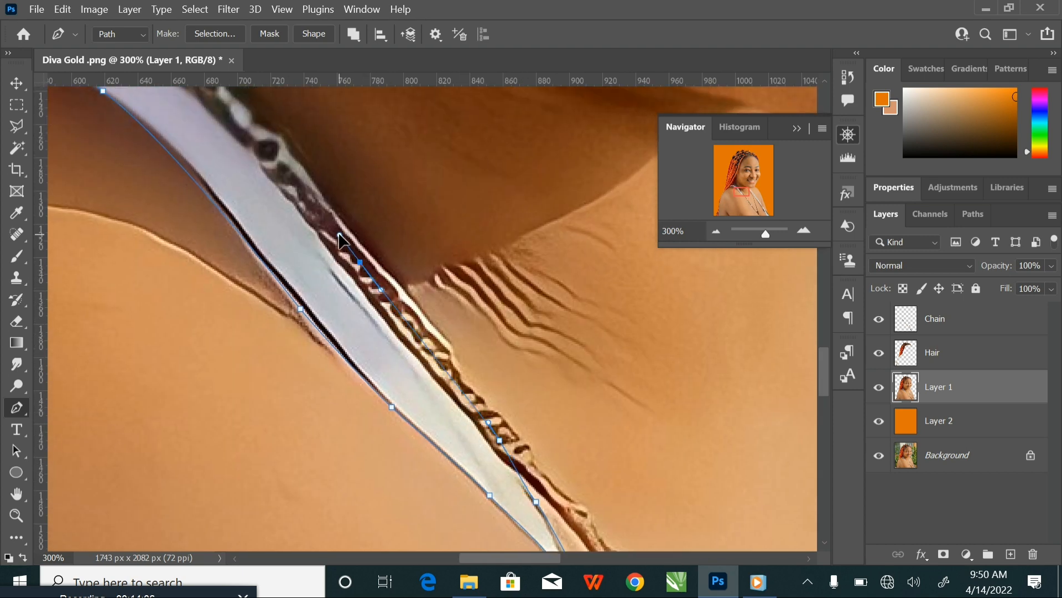
drag(340, 234, 422, 403)
drag(321, 296, 441, 379)
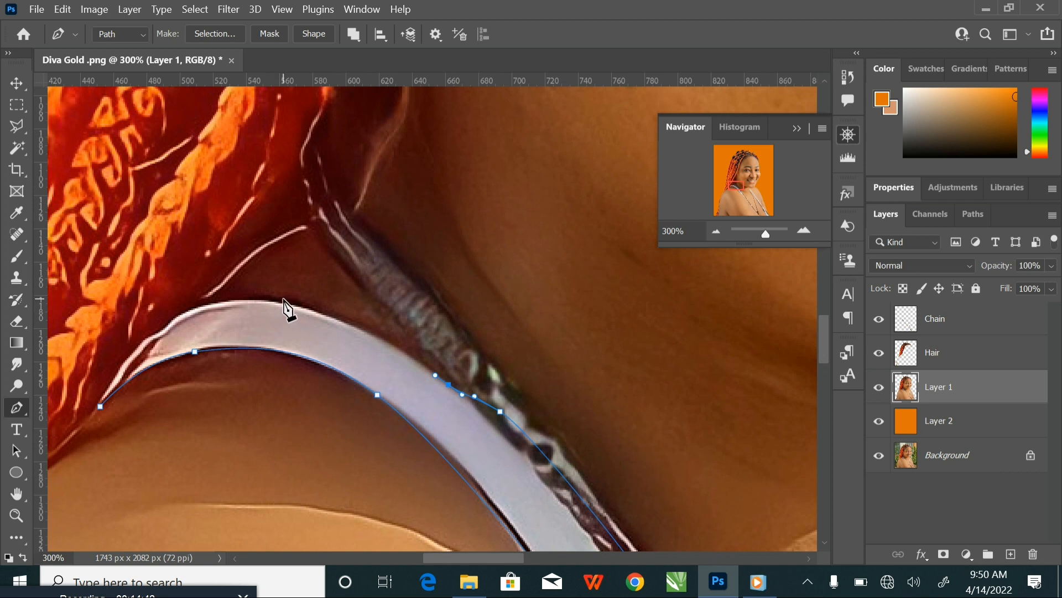
drag(279, 301, 208, 299)
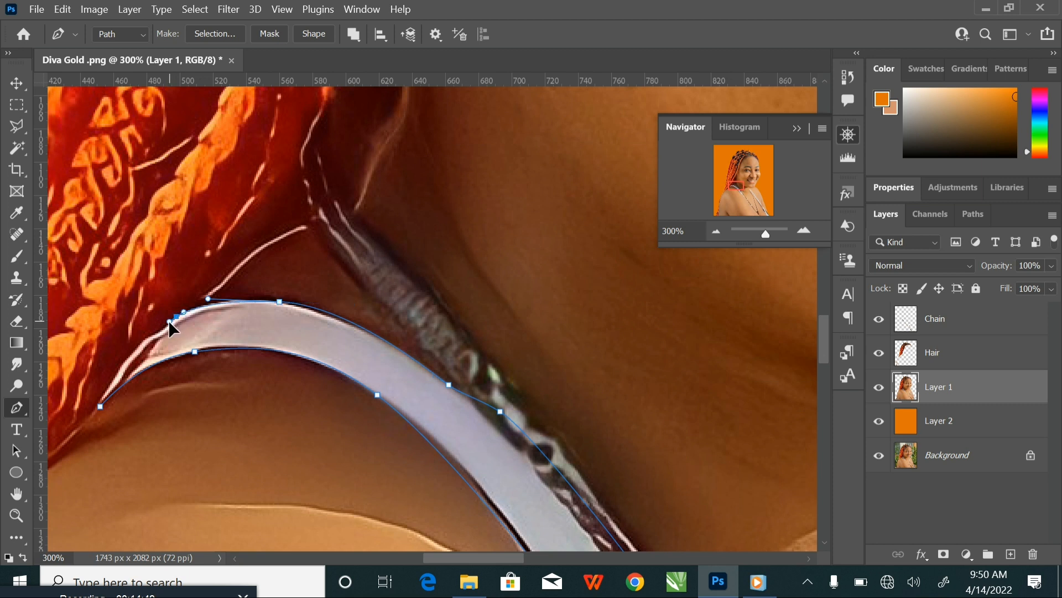
drag(159, 331, 111, 382)
click(99, 406)
Begin a second Pen subpath at the pointed top of the other white strap and trace down its inner edge beside the necklace
drag(374, 413, 127, 321)
drag(266, 364, 424, 438)
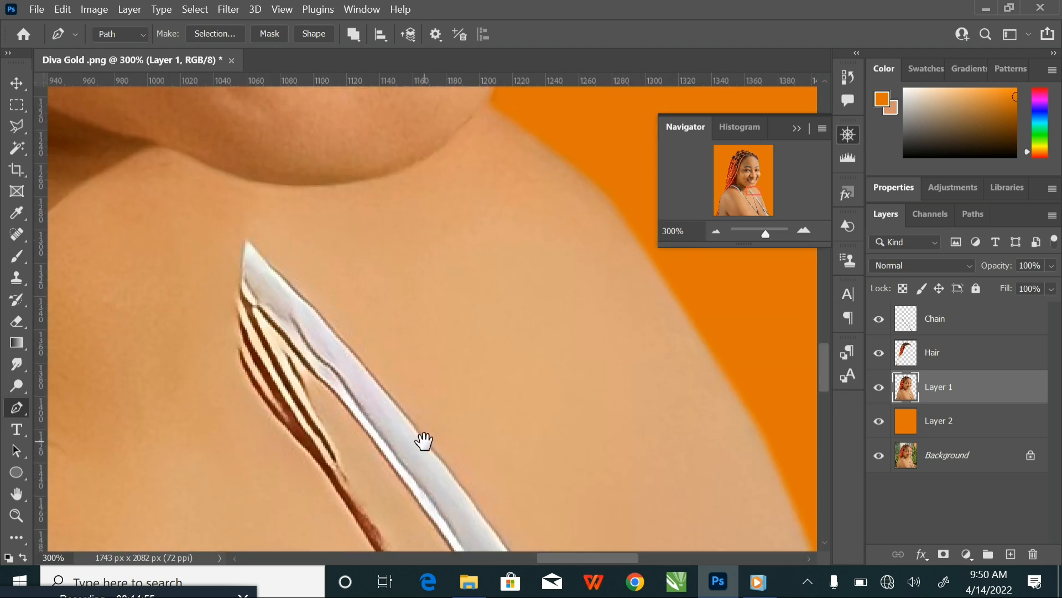
click(246, 242)
drag(254, 313, 274, 343)
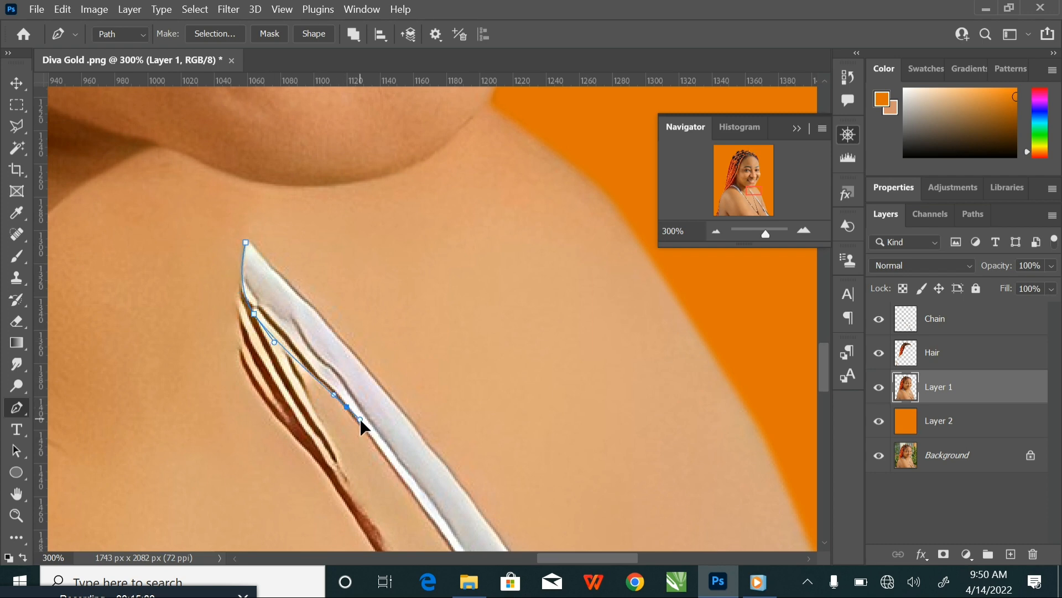
drag(359, 418, 220, 159)
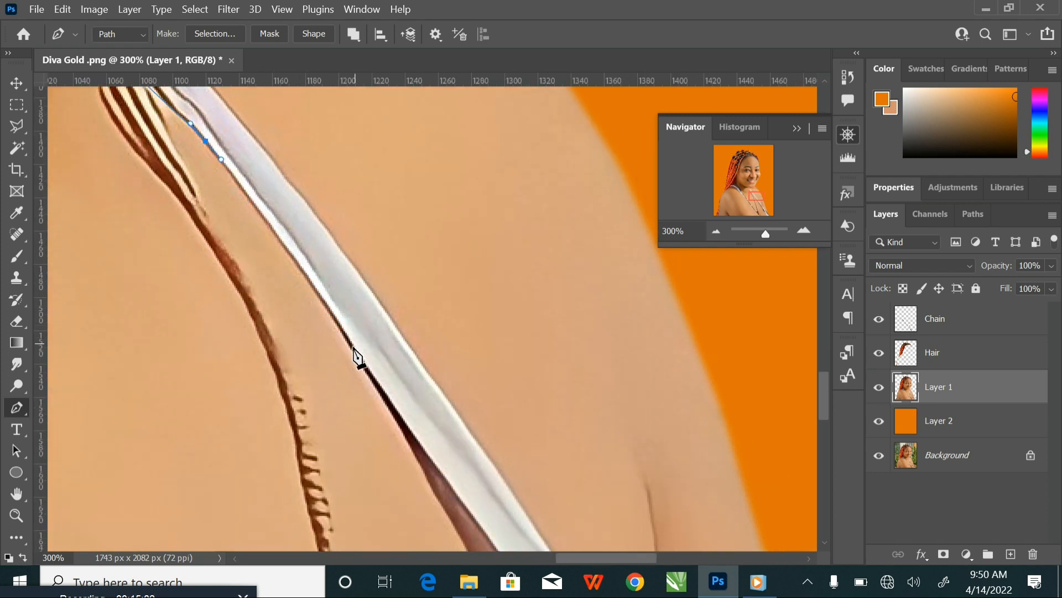
drag(360, 364, 260, 170)
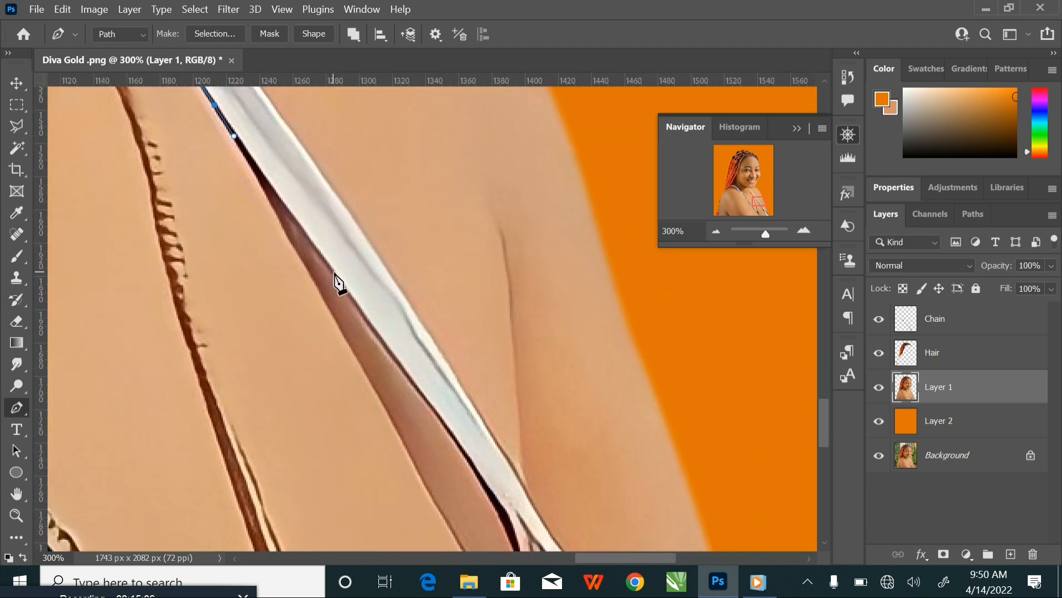
drag(335, 274, 342, 284)
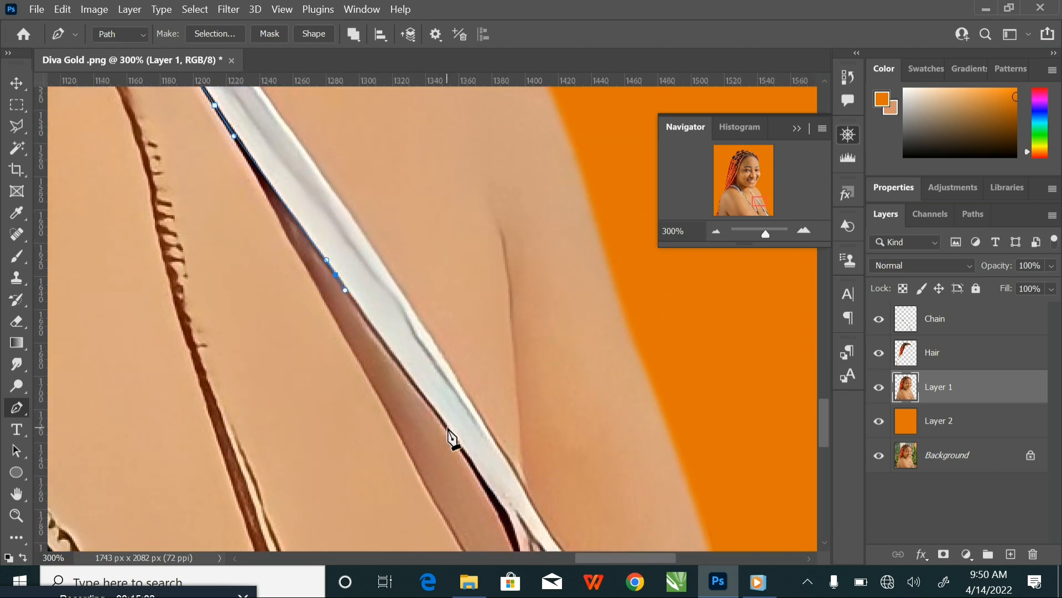
Extend the second strap's path along the dark inner edge of the white fabric toward the bottom edge of the image
drag(447, 428, 325, 192)
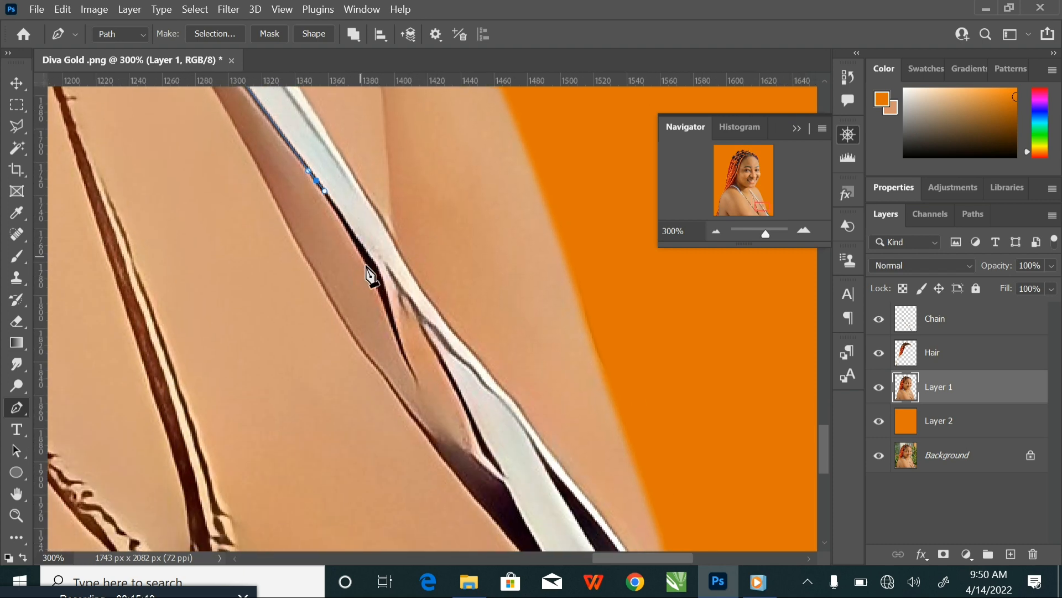
drag(436, 354, 374, 220)
click(395, 281)
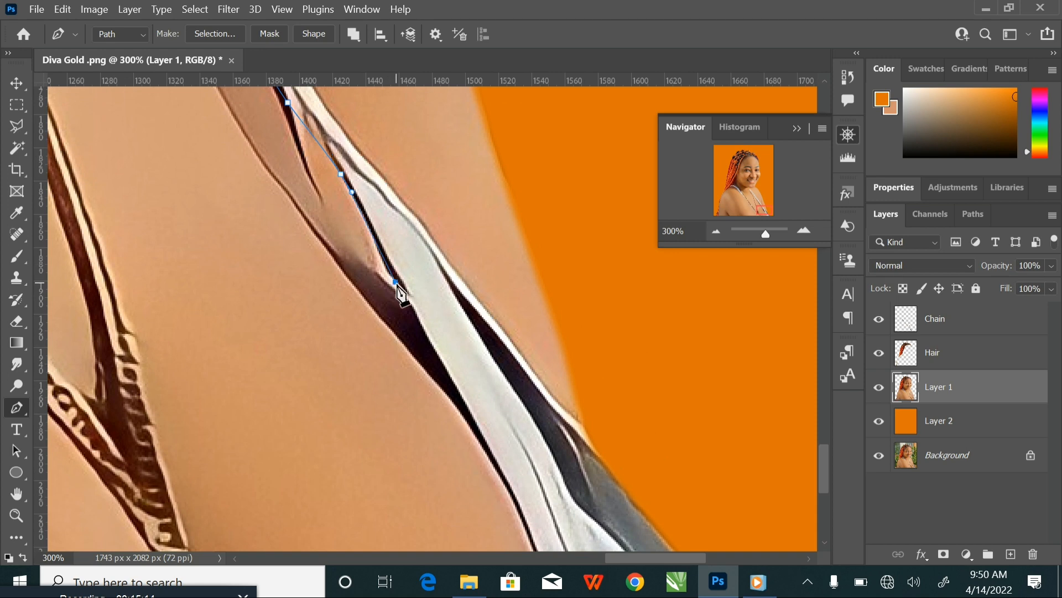
scroll(446, 337, down, 2)
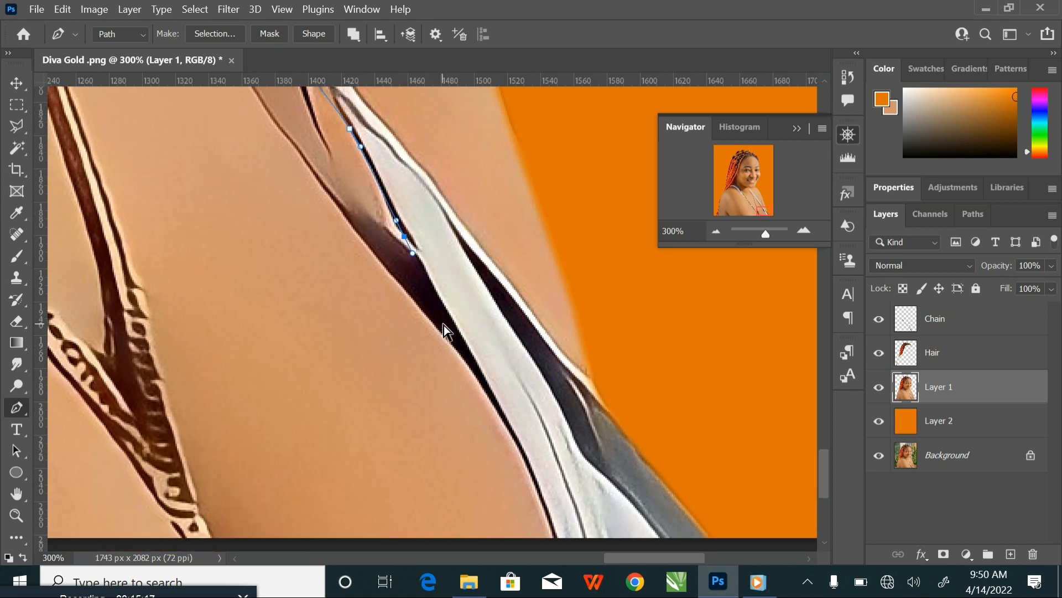
scroll(444, 324, down, 3)
scroll(443, 324, up, 3)
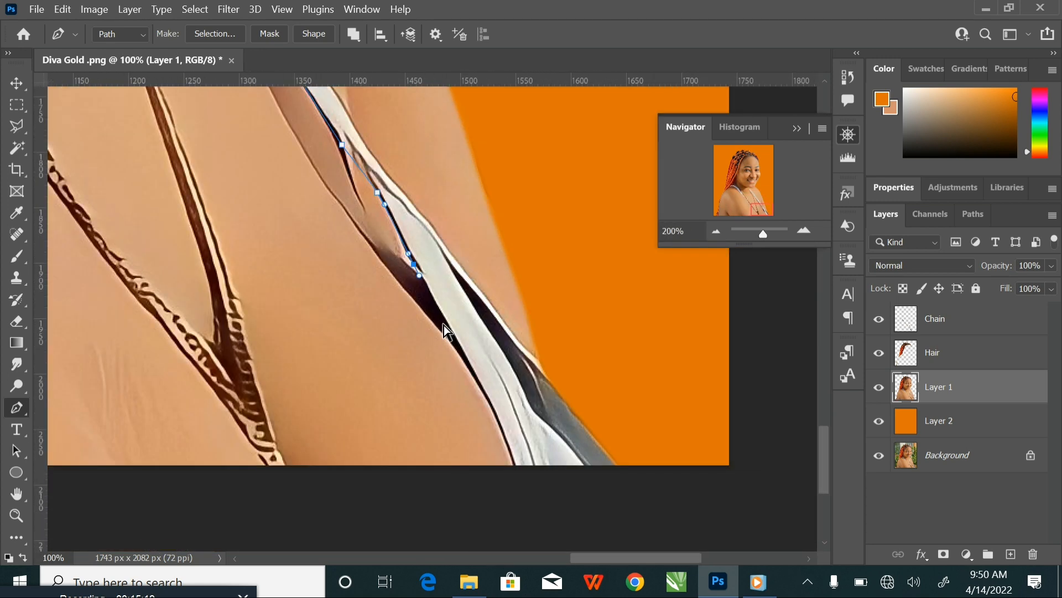
scroll(444, 324, up, 1)
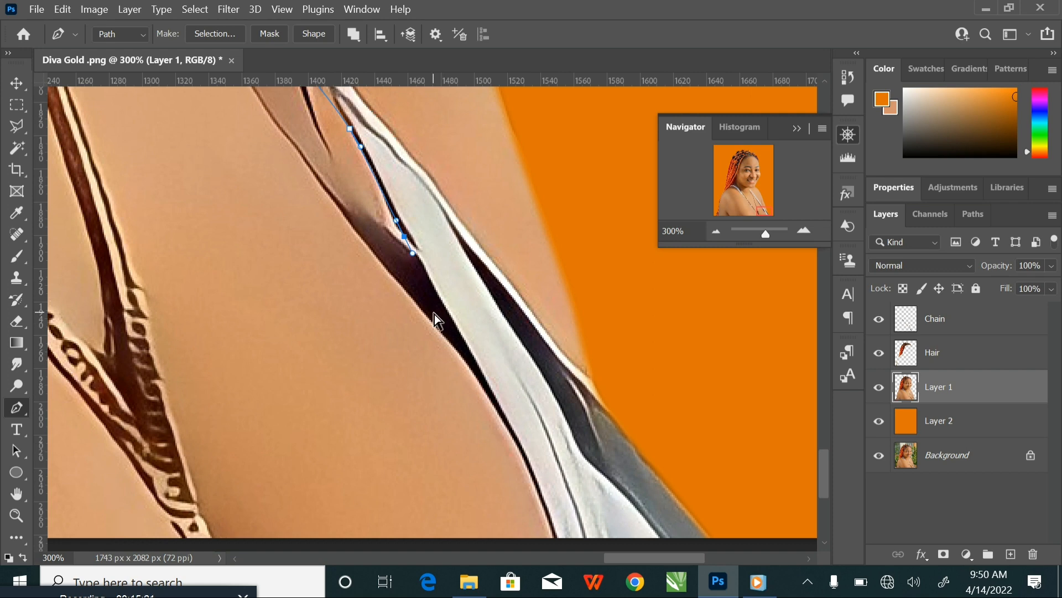
scroll(433, 314, up, 1)
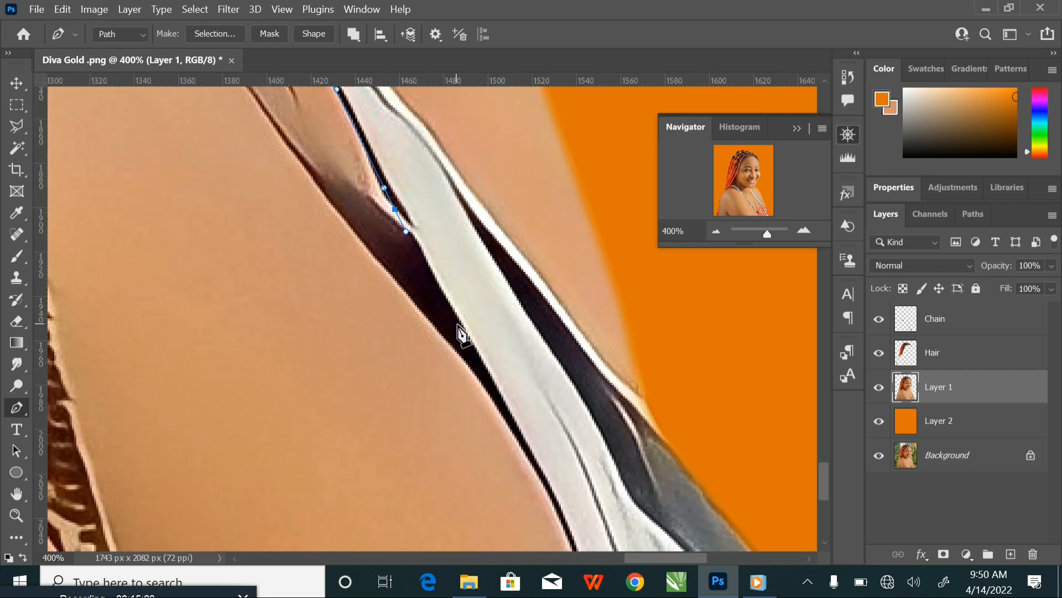
drag(464, 328, 502, 357)
scroll(446, 284, down, 3)
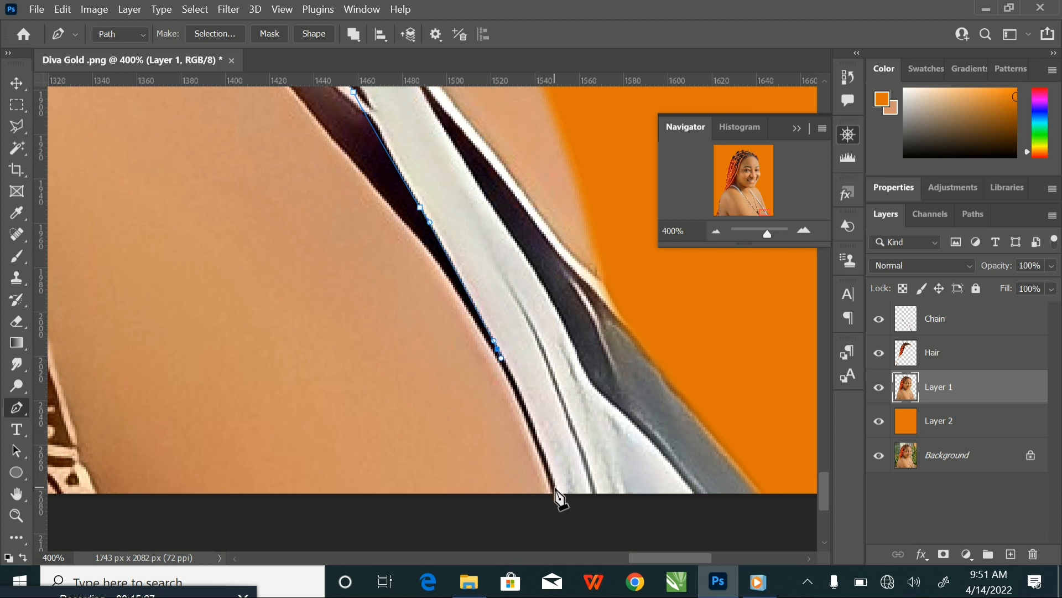
Continue the pen path down the strap's inner edge to the canvas bottom and around its lower end
drag(557, 495, 623, 479)
drag(706, 437, 701, 353)
drag(588, 244, 560, 221)
drag(554, 276, 476, 322)
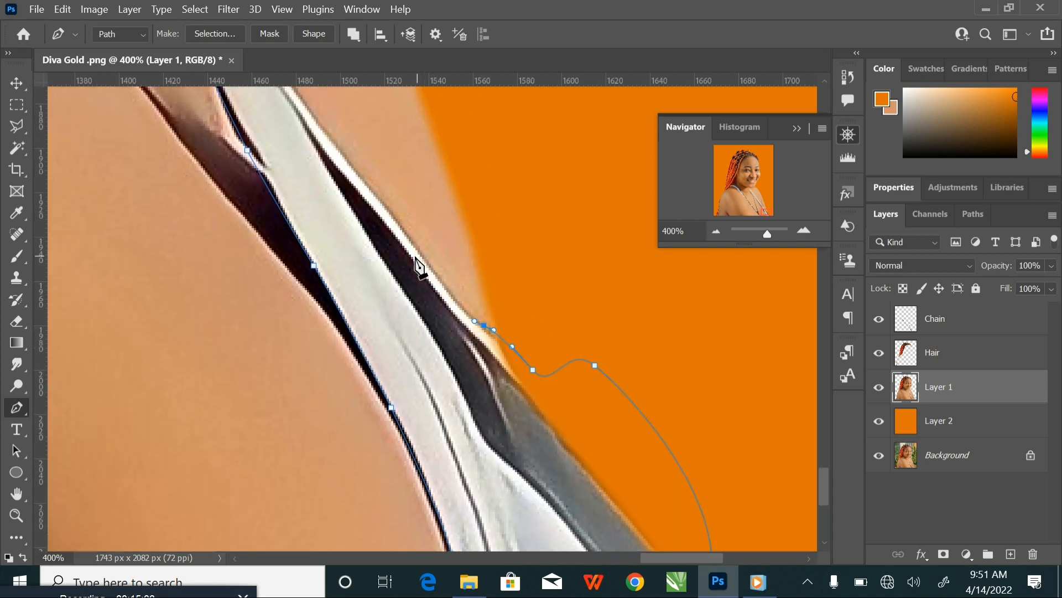
Trace the strap's outer edge back up to its pointed upper end and close the path
drag(404, 230, 422, 400)
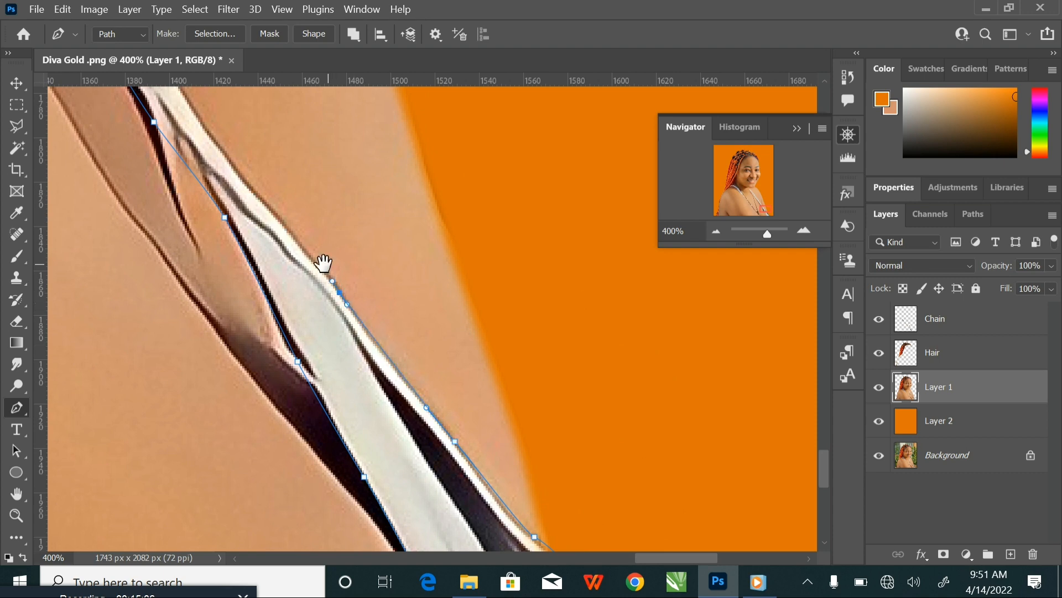
drag(324, 263, 381, 383)
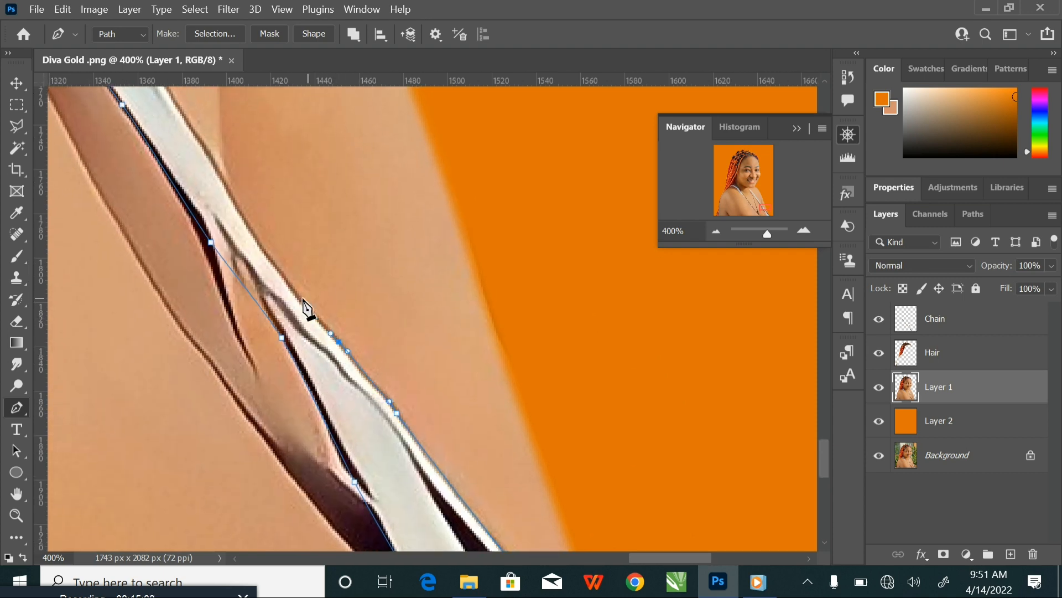
drag(259, 239, 318, 464)
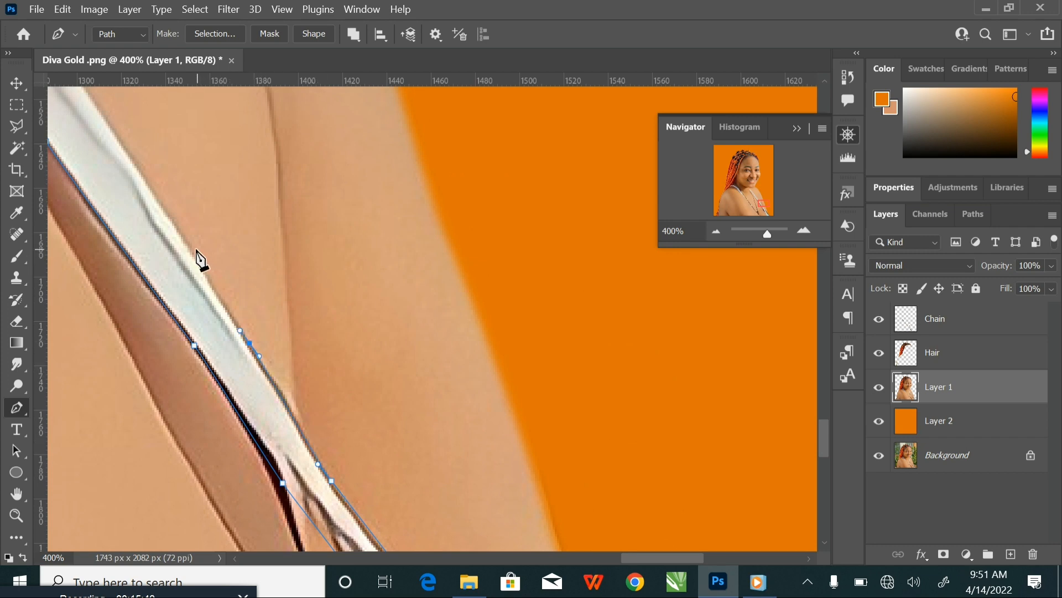
drag(200, 261, 294, 296)
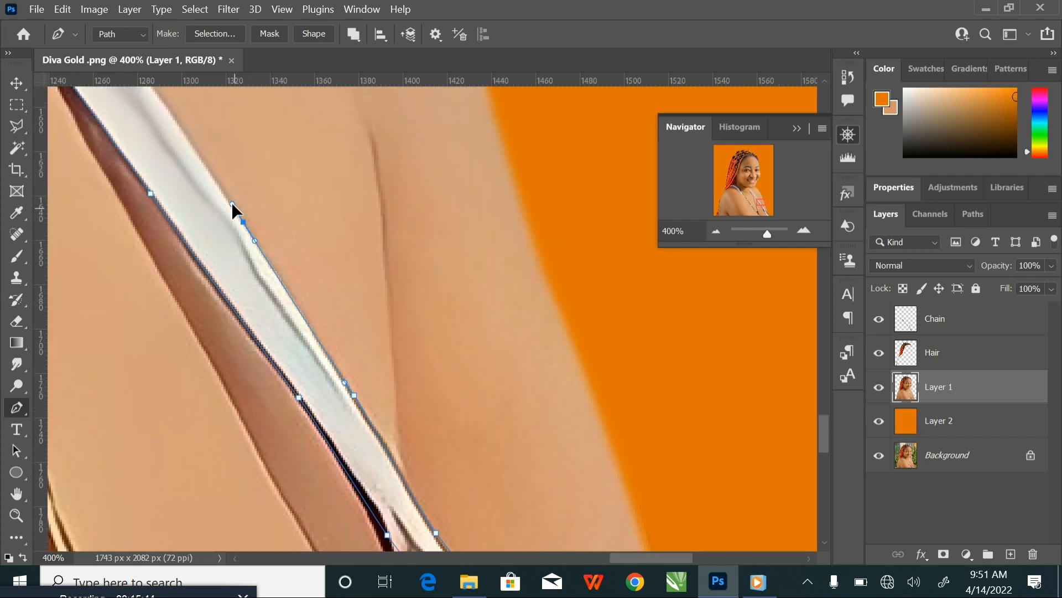
drag(233, 204, 420, 473)
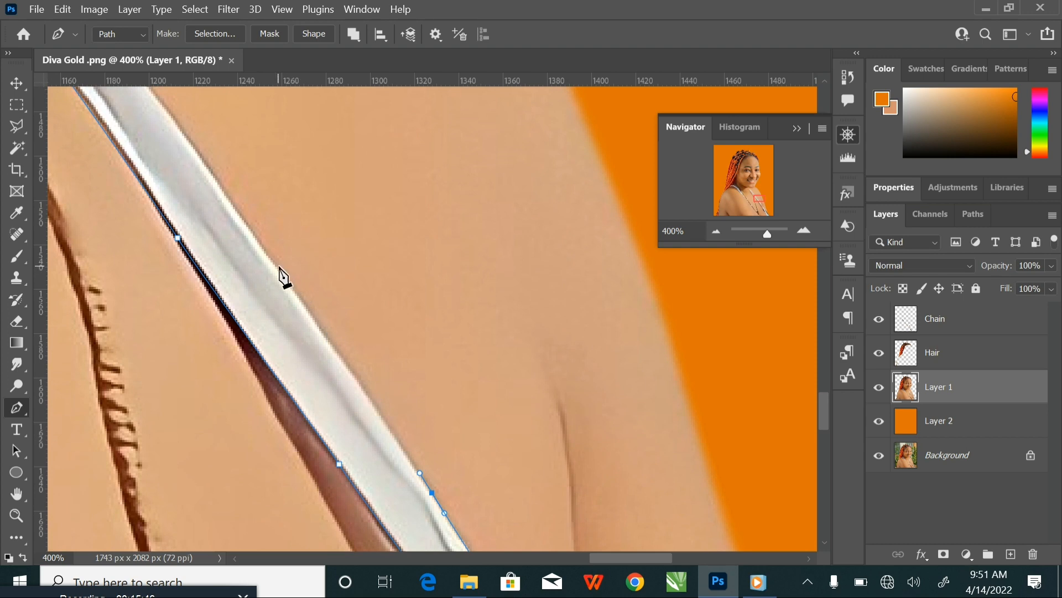
drag(263, 231, 386, 443)
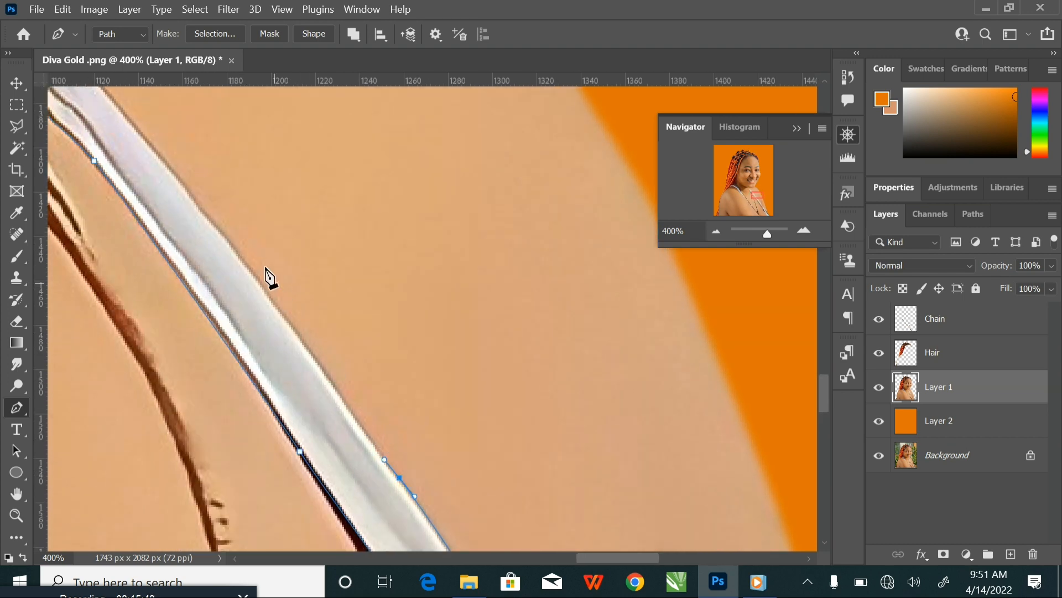
drag(238, 244, 381, 442)
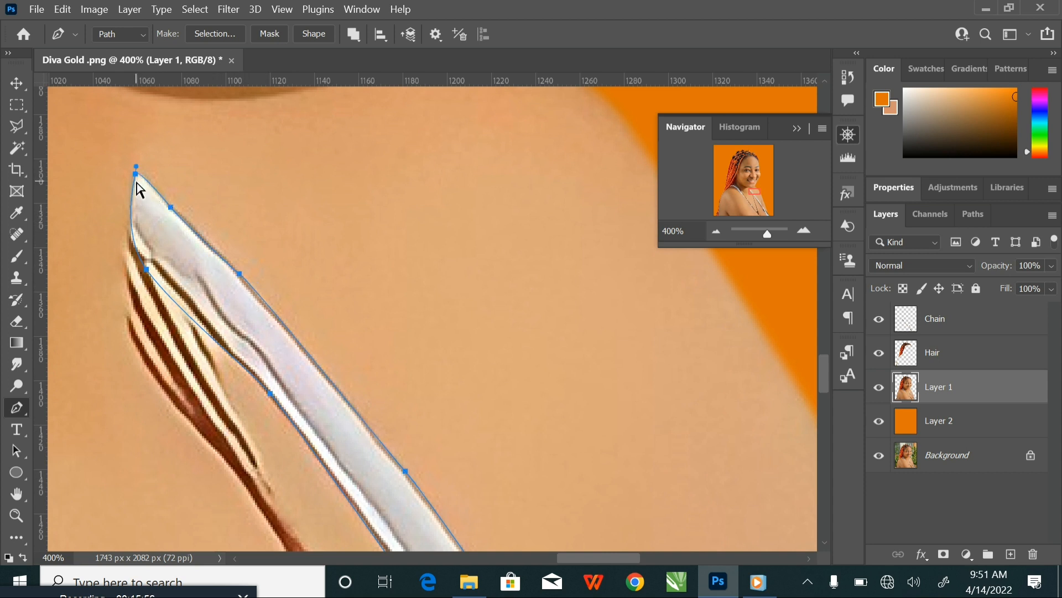
Convert both strap paths to a selection and copy the selected area of Layer 1 to a new layer
key(ctrl+minus)
key(ctrl+minus)
key(ctrl+minus)
key(ctrl+minus)
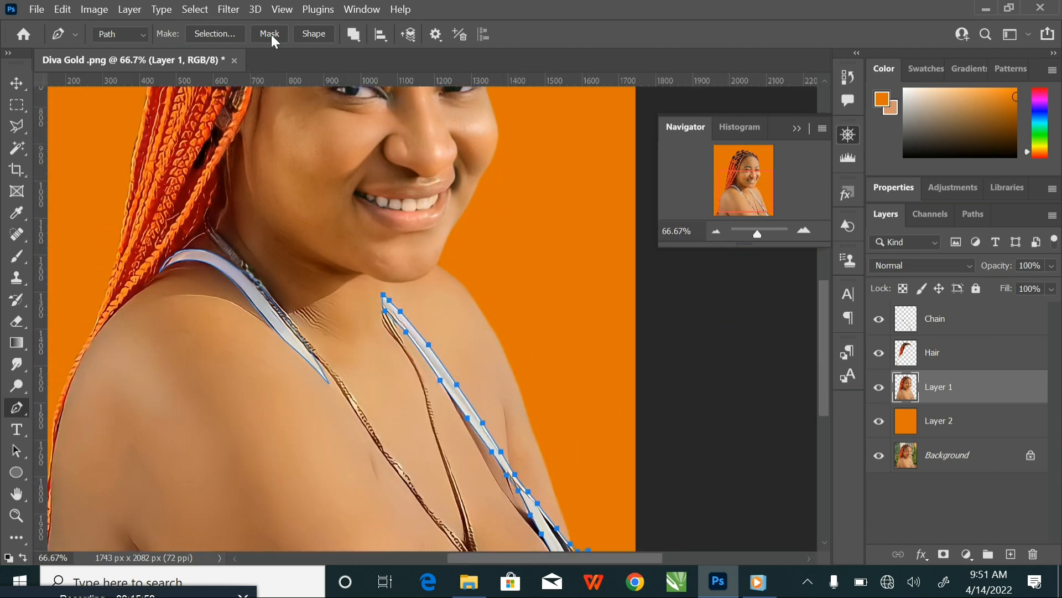
drag(297, 345, 355, 298)
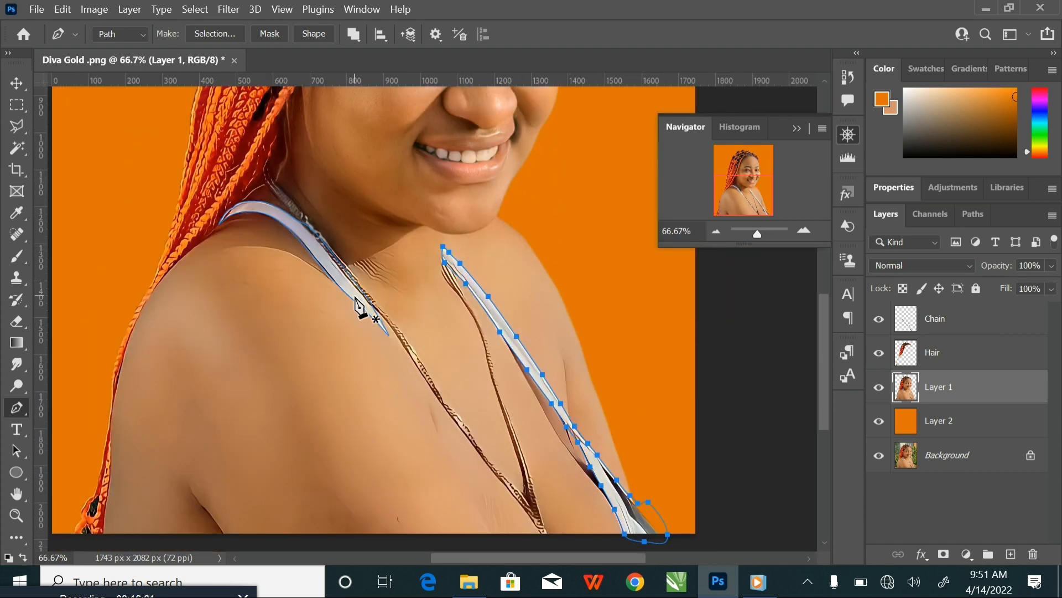
key(ctrl+Return)
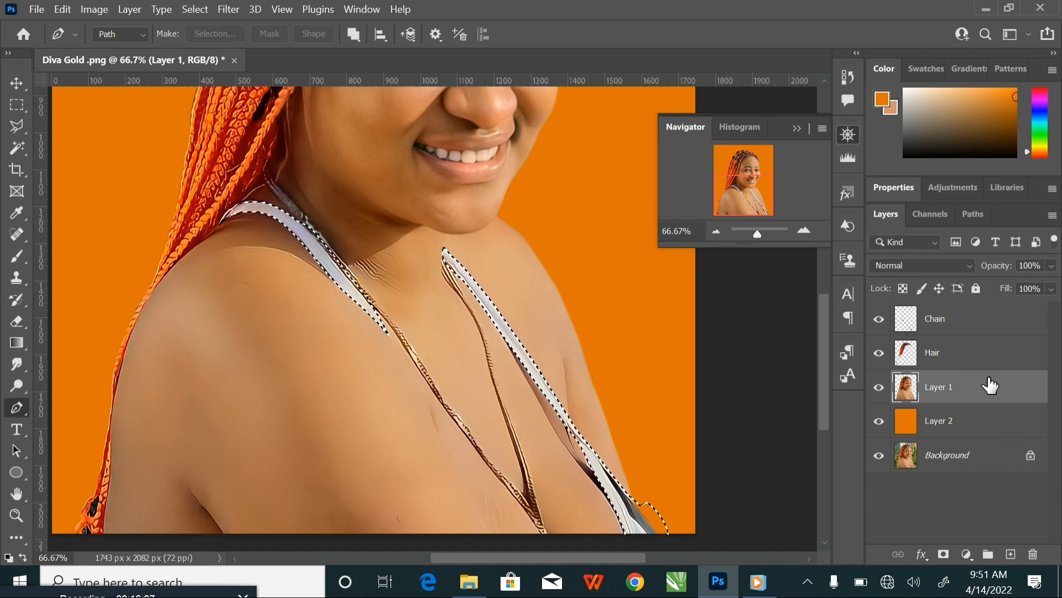
key(ctrl+j)
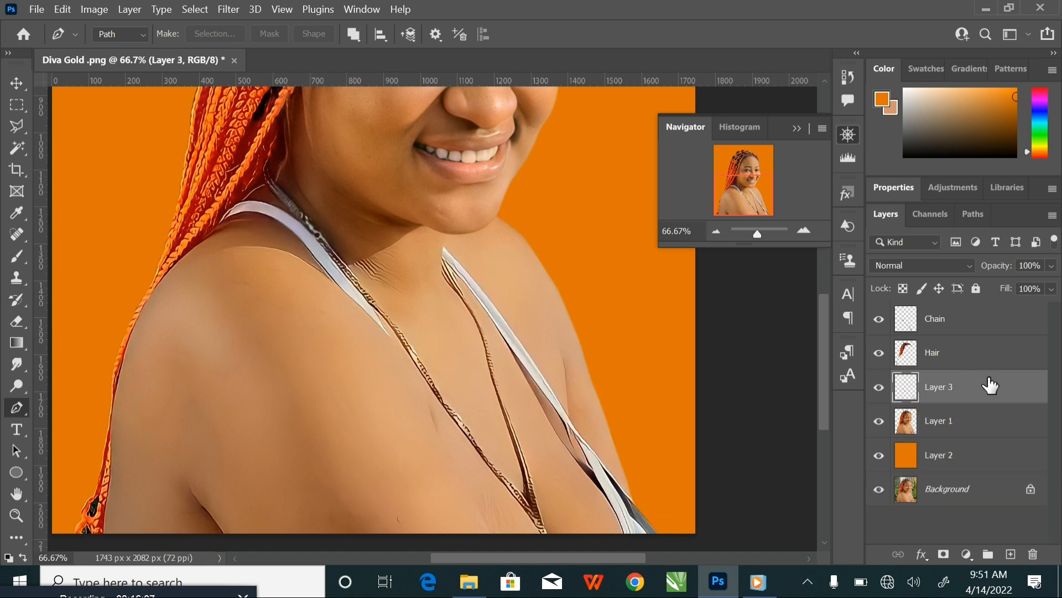
Hide Layer 1 and the Chain layer, and check how the Hair layer and its outline overlap the strap cutout
click(879, 421)
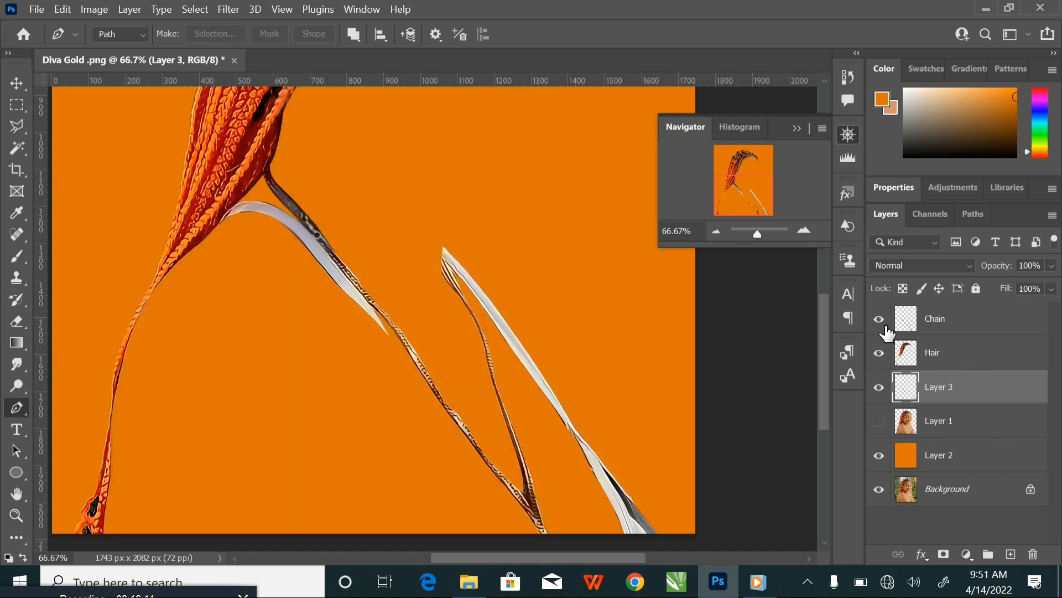
click(879, 320)
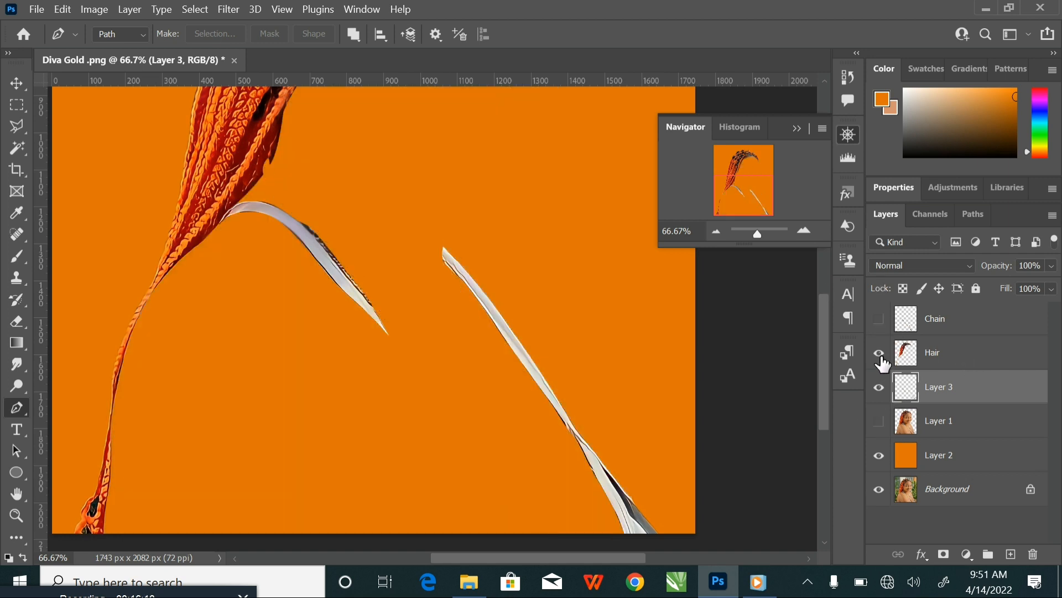
click(880, 354)
click(881, 356)
click(882, 357)
click(882, 357)
click(882, 357)
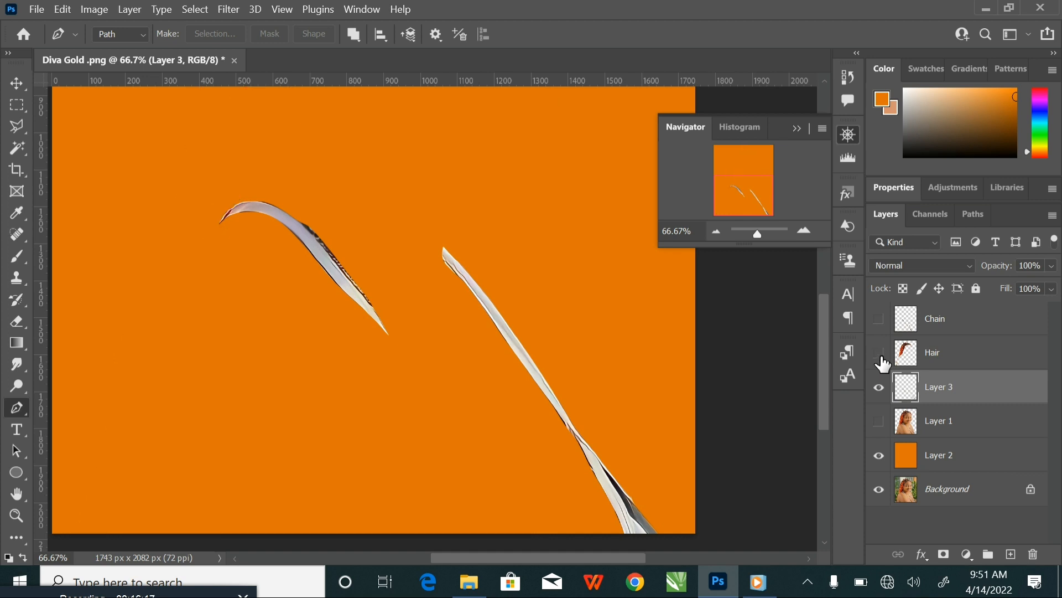
click(881, 358)
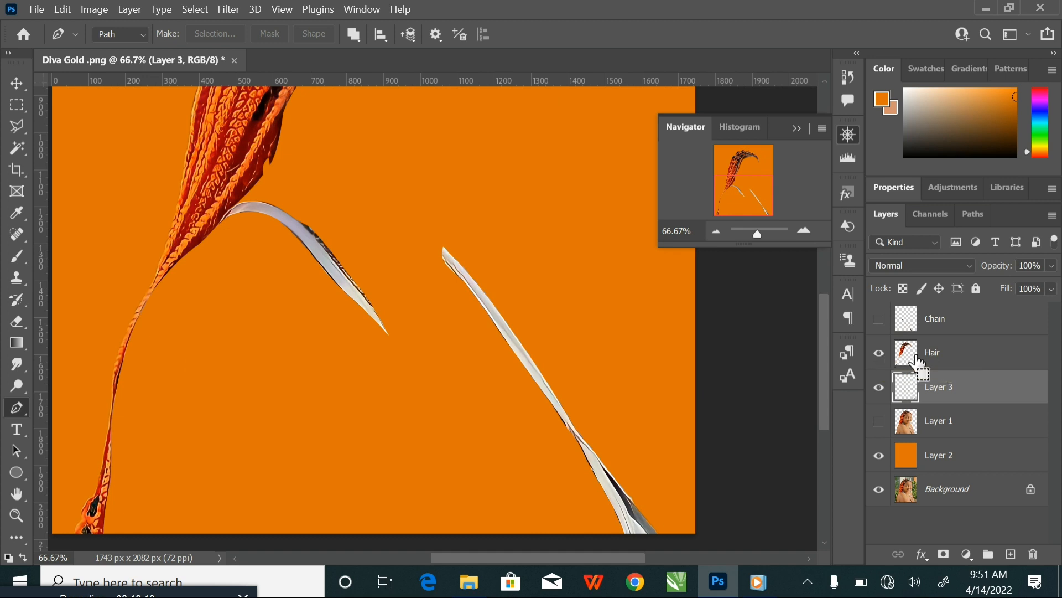
ctrl+click(905, 352)
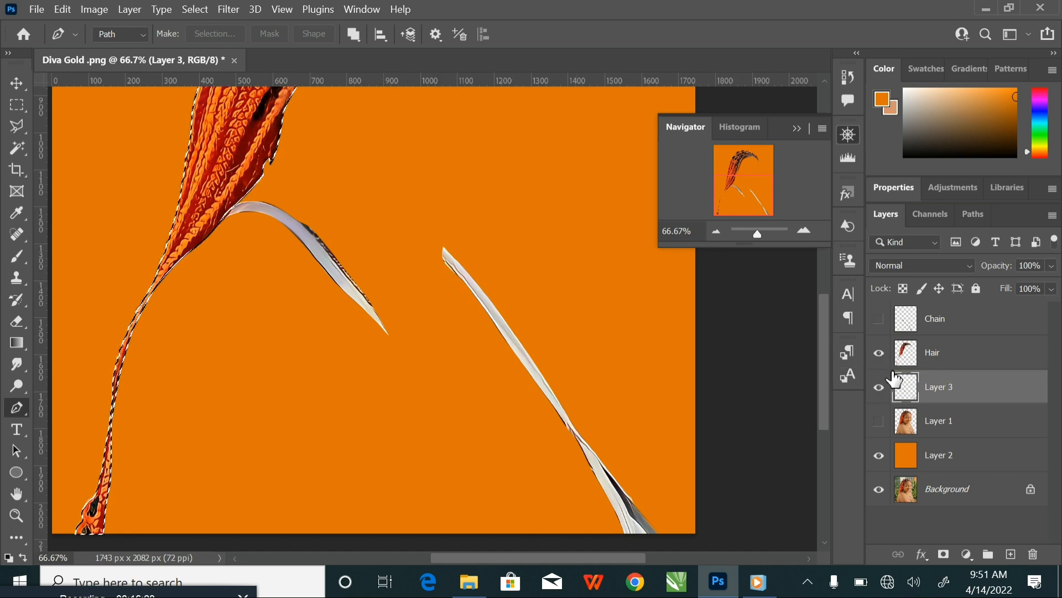
key(ctrl+d)
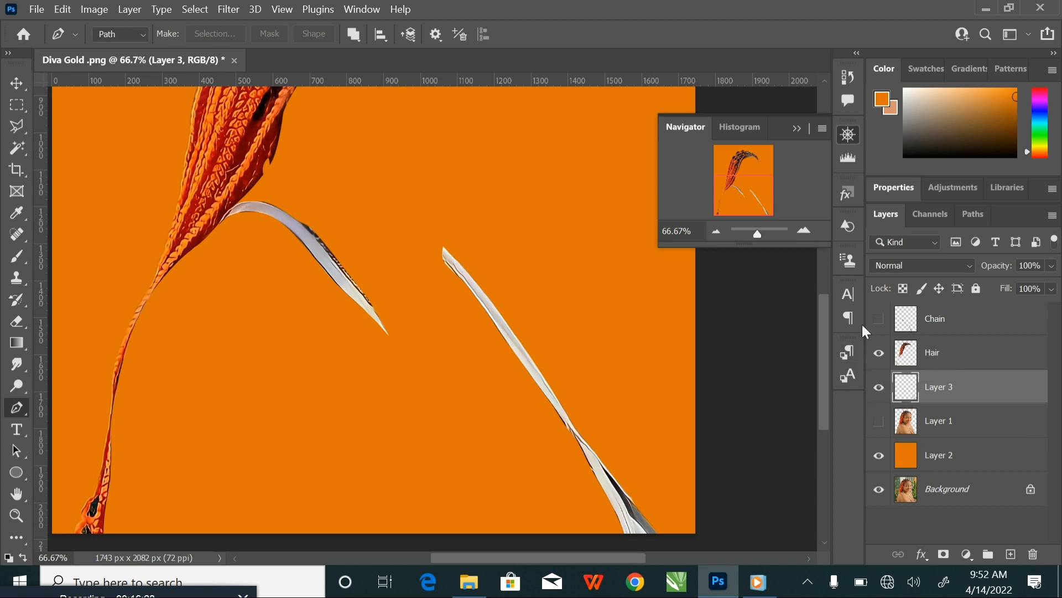
Delete the parts of Layer 3 that overlap the chain, using the Chain layer's outline as the selection
click(878, 319)
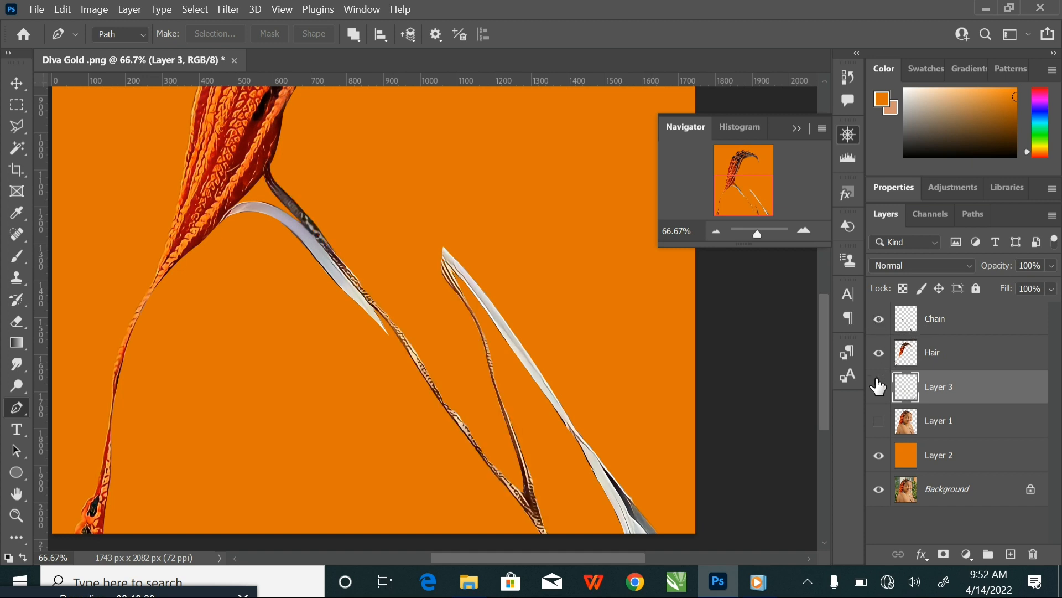
click(879, 353)
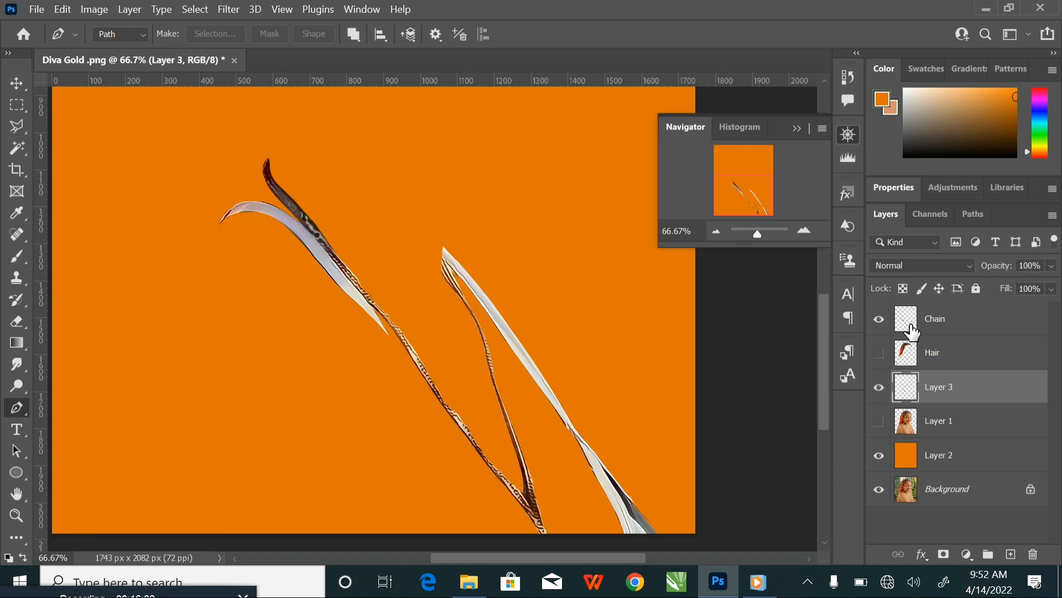
ctrl+click(903, 325)
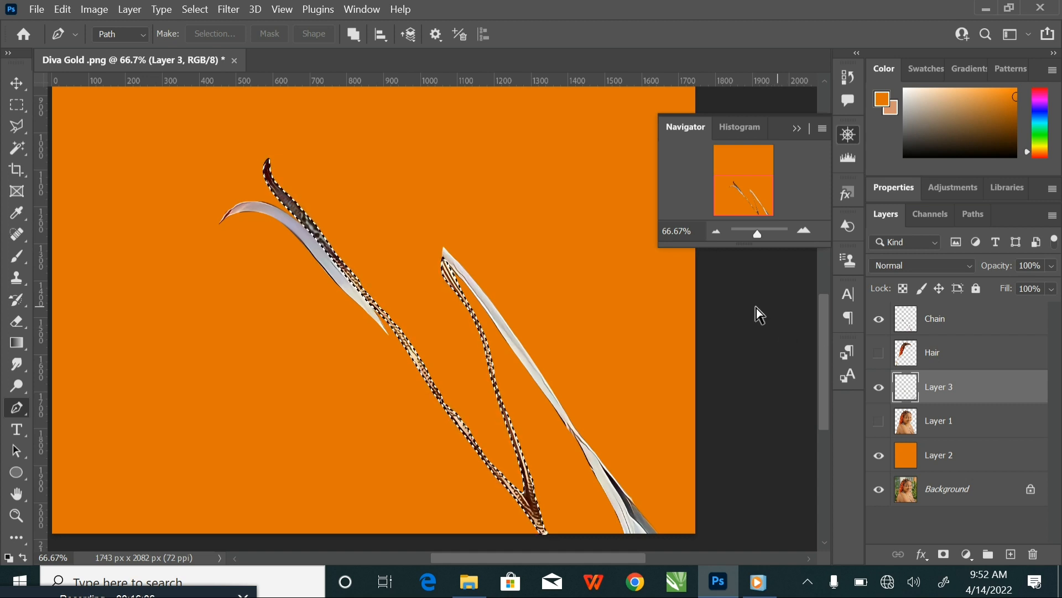
key(ctrl+d)
click(878, 327)
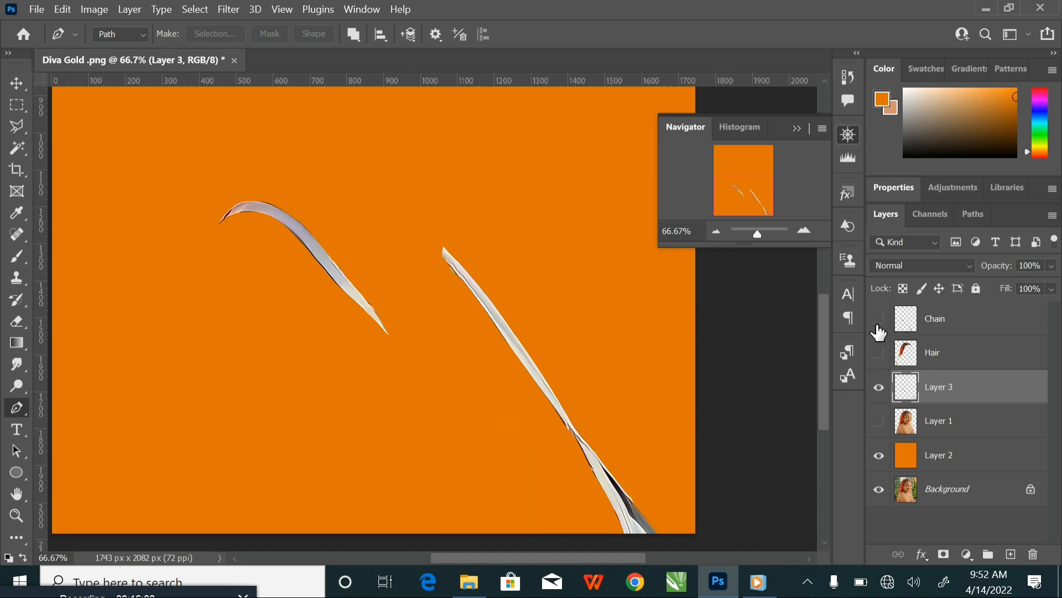
Make the Chain, Hair and Layer 1 layers visible again and rename Layer 3 as Shirt
click(879, 352)
click(879, 420)
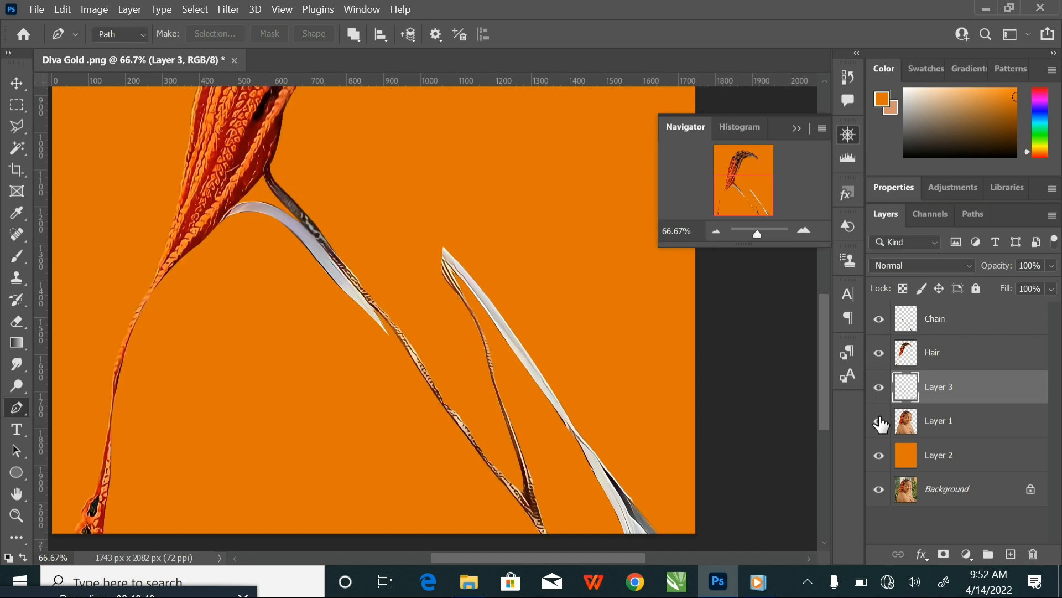
double_click(939, 387)
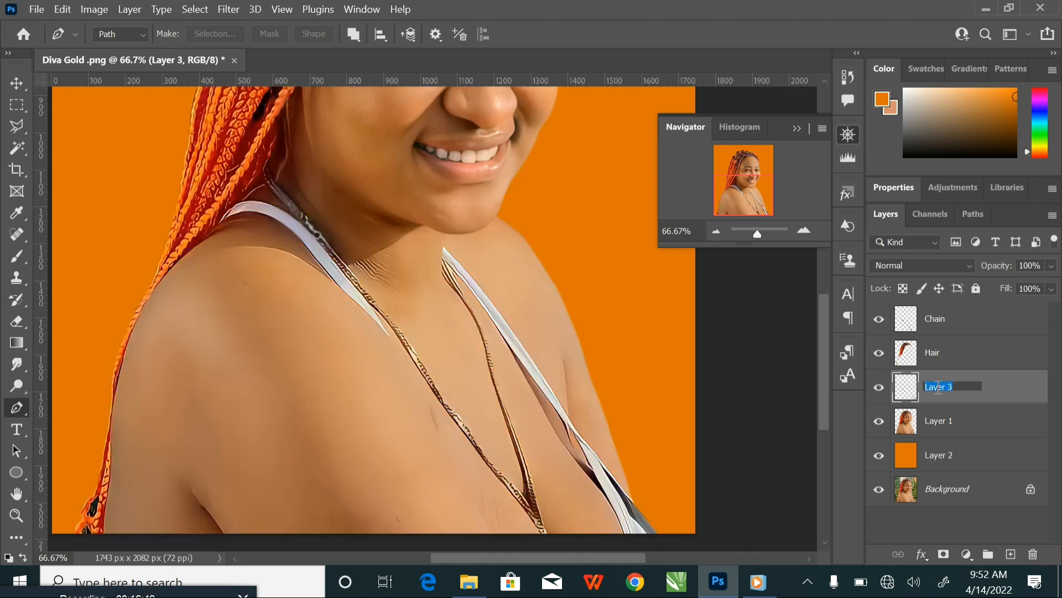
text(Shirt)
key(Return)
Duplicate Layer 1 and name the copy Skin
key(ctrl+minus)
key(ctrl+minus)
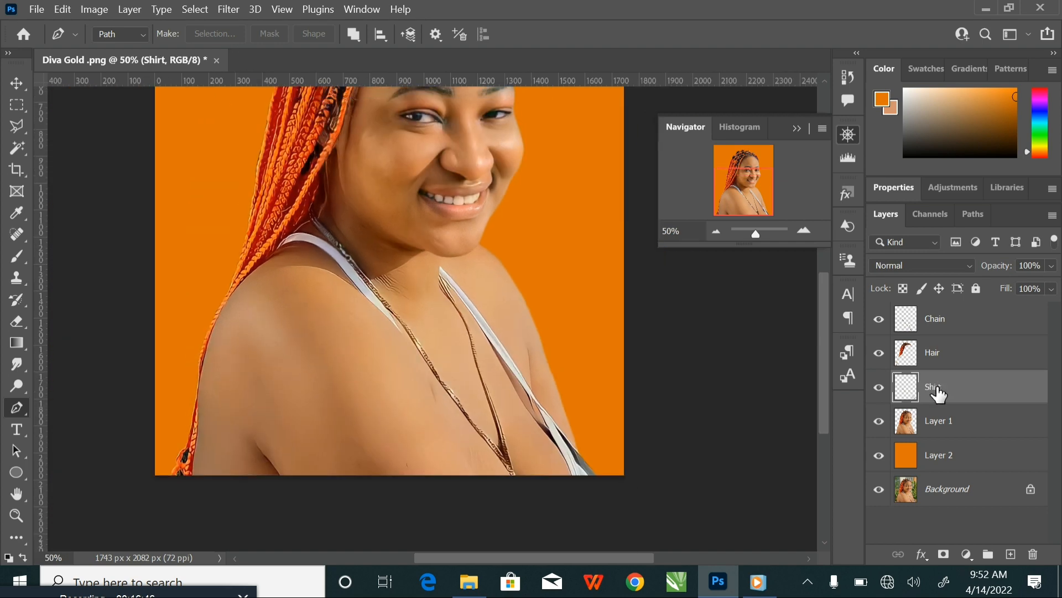
drag(523, 216, 516, 253)
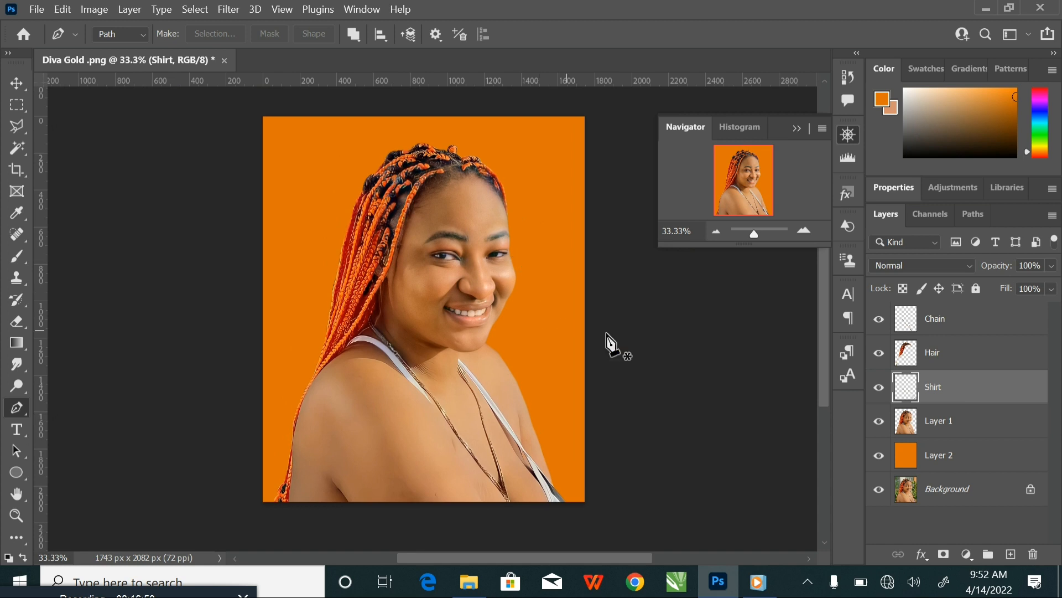
click(966, 421)
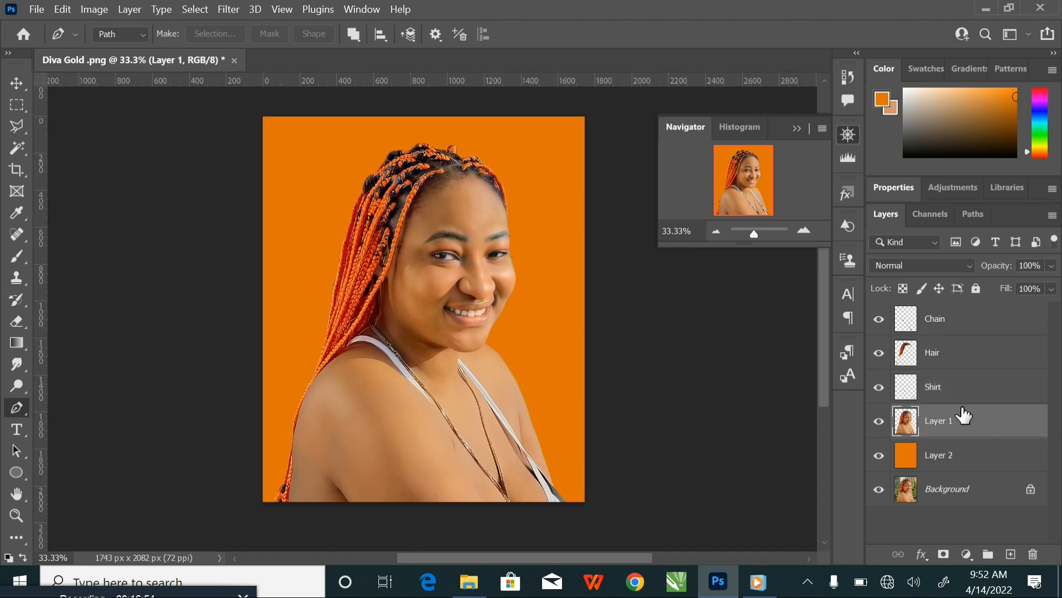
key(ctrl+j)
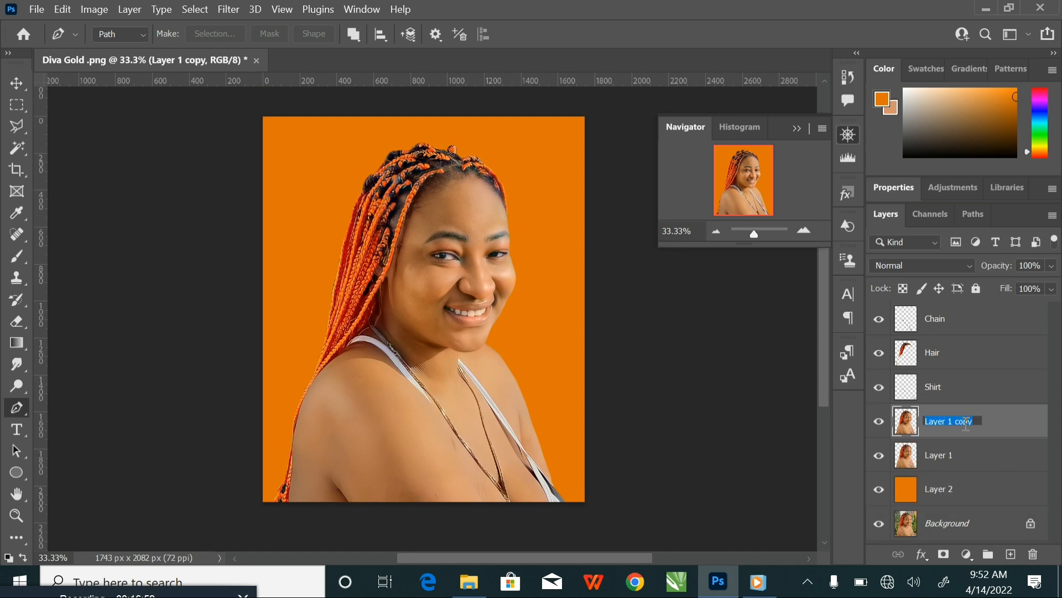
text(Skin)
key(Return)
drag(966, 429, 910, 387)
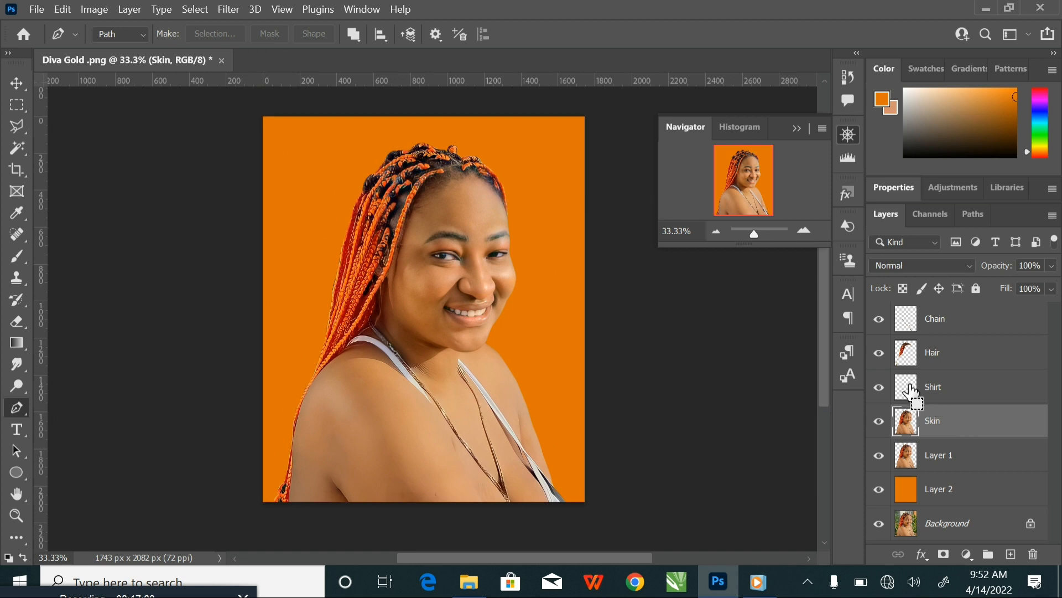
Delete the shirt, hair and chain areas from the Skin layer, using the outlines of those layers as selections
ctrl+click(910, 391)
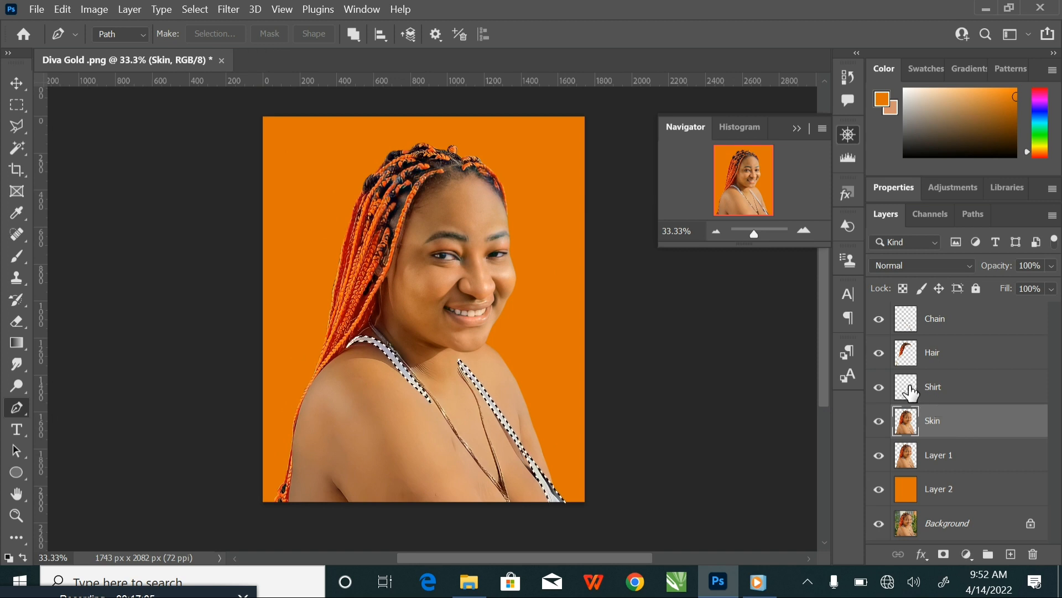
key(ctrl+d)
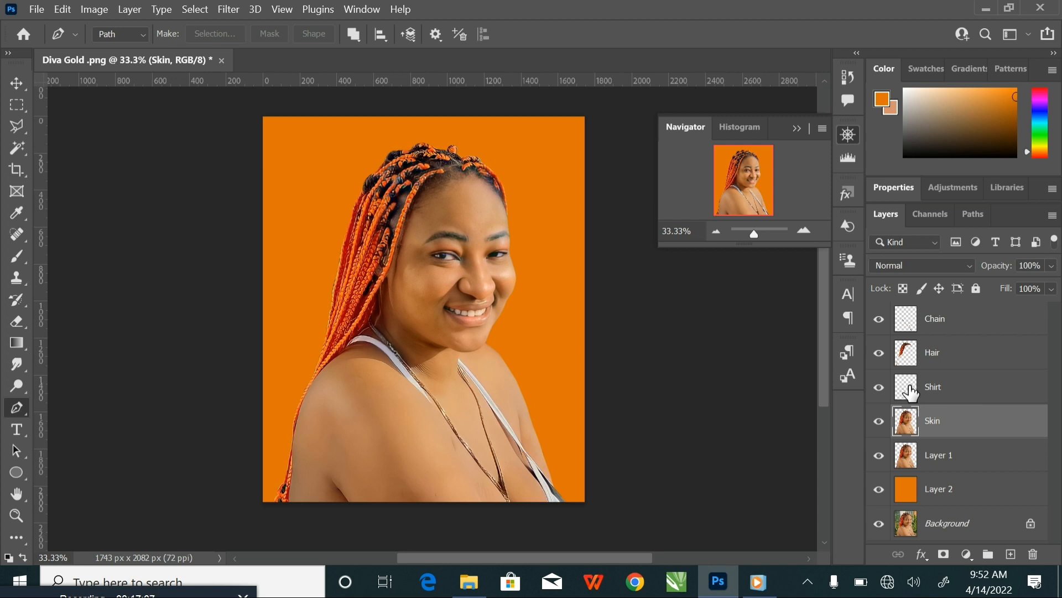
ctrl+click(909, 358)
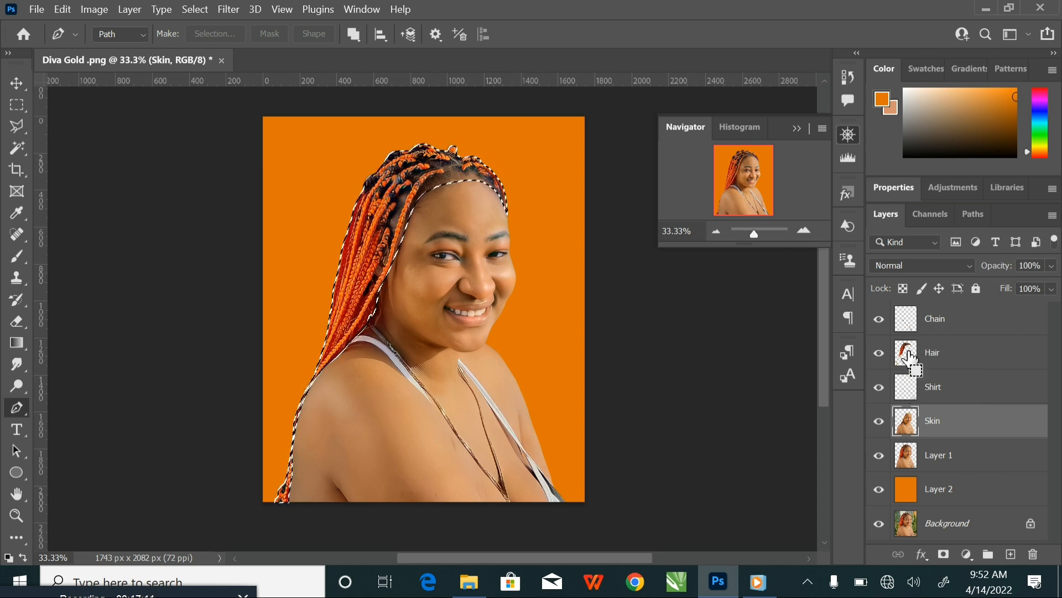
key(ctrl+d)
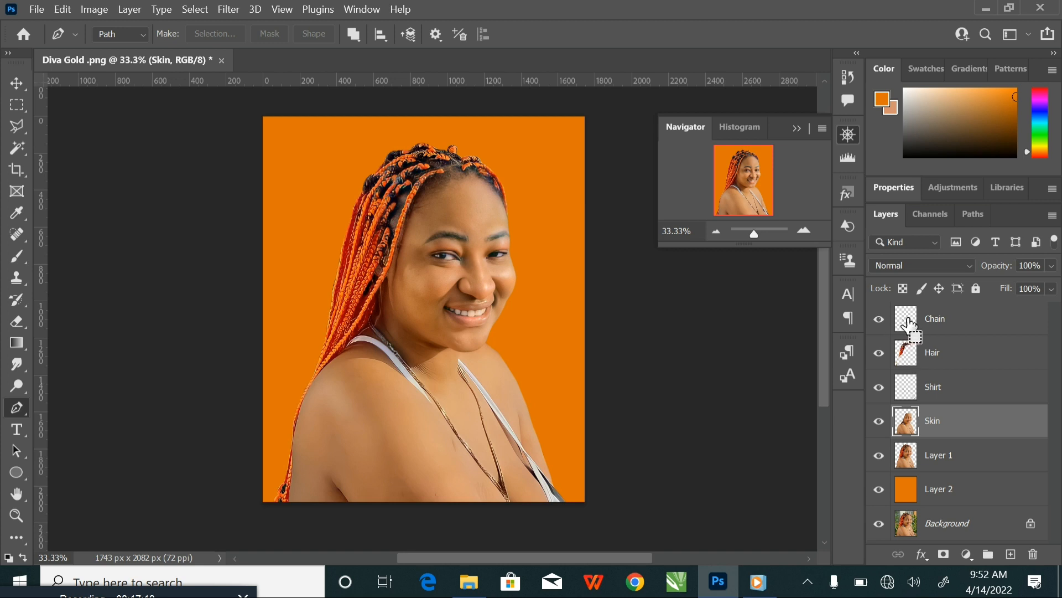
ctrl+click(908, 324)
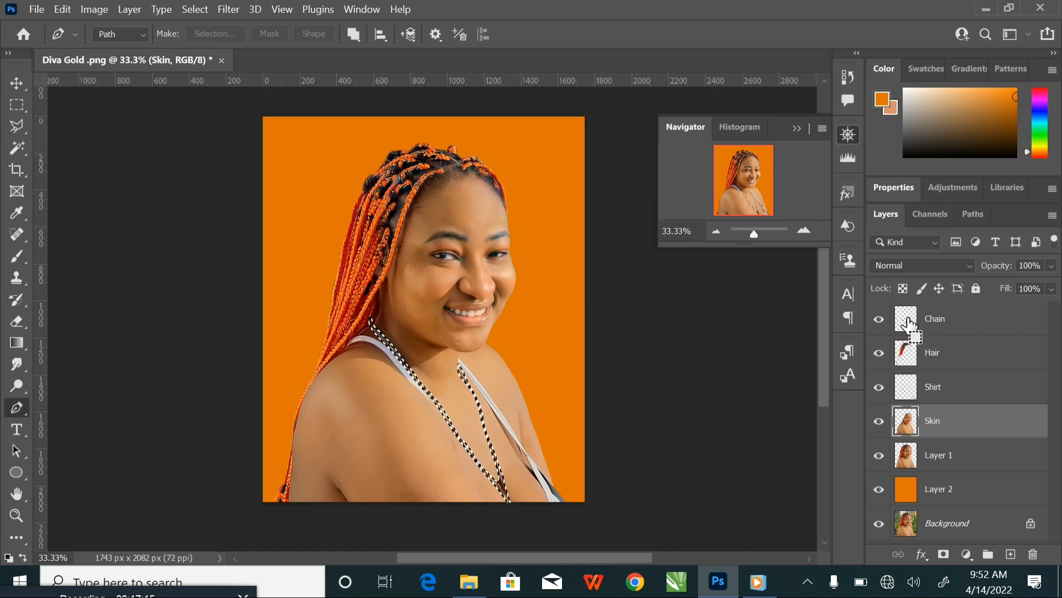
key(ctrl+d)
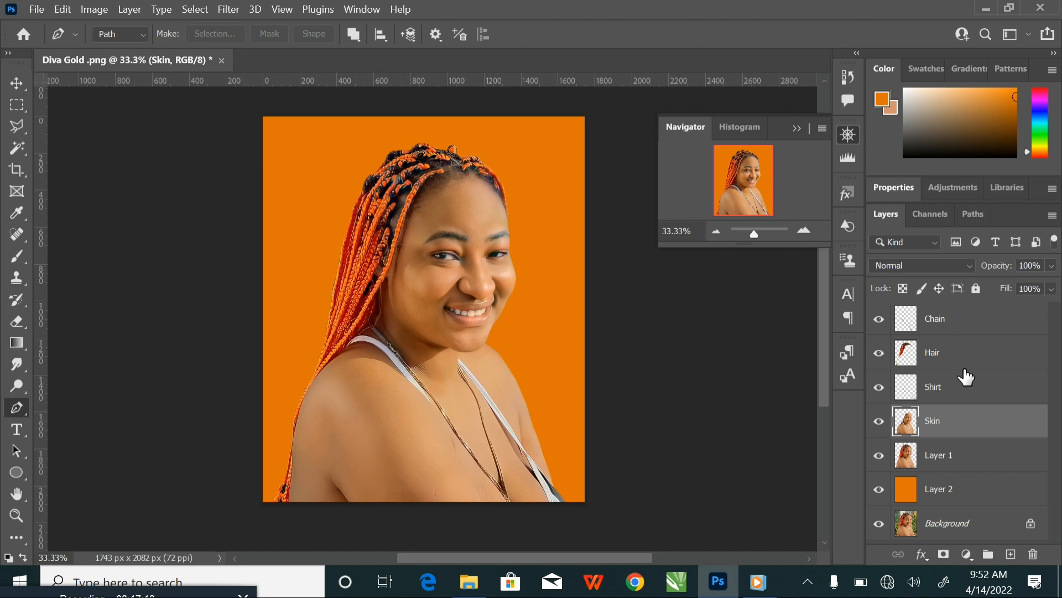
Reorder the layers so Hair sits above Chain and Shirt sits below Skin
drag(958, 360, 959, 310)
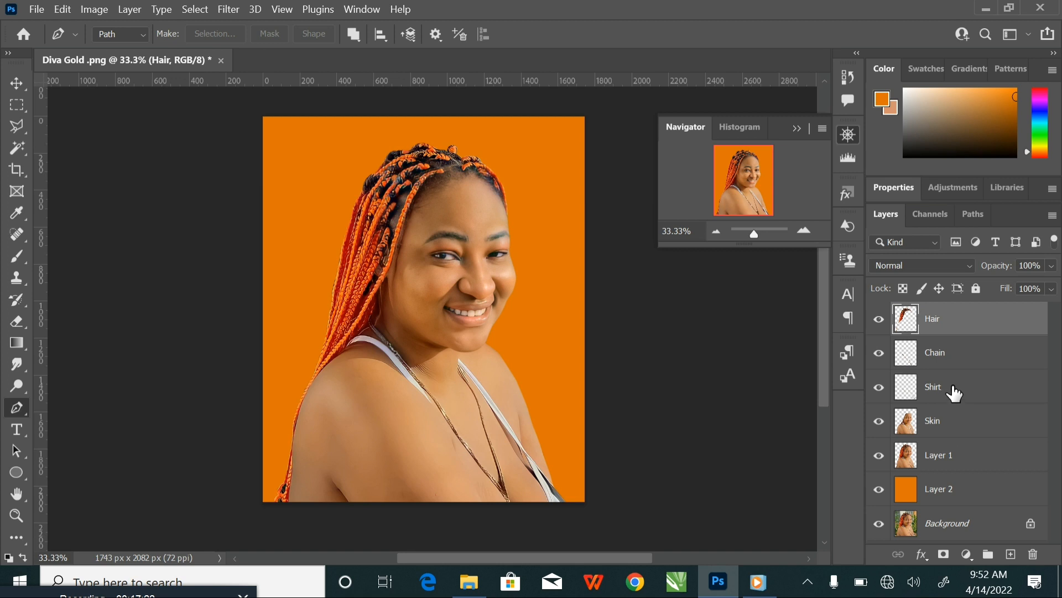
drag(956, 392, 946, 428)
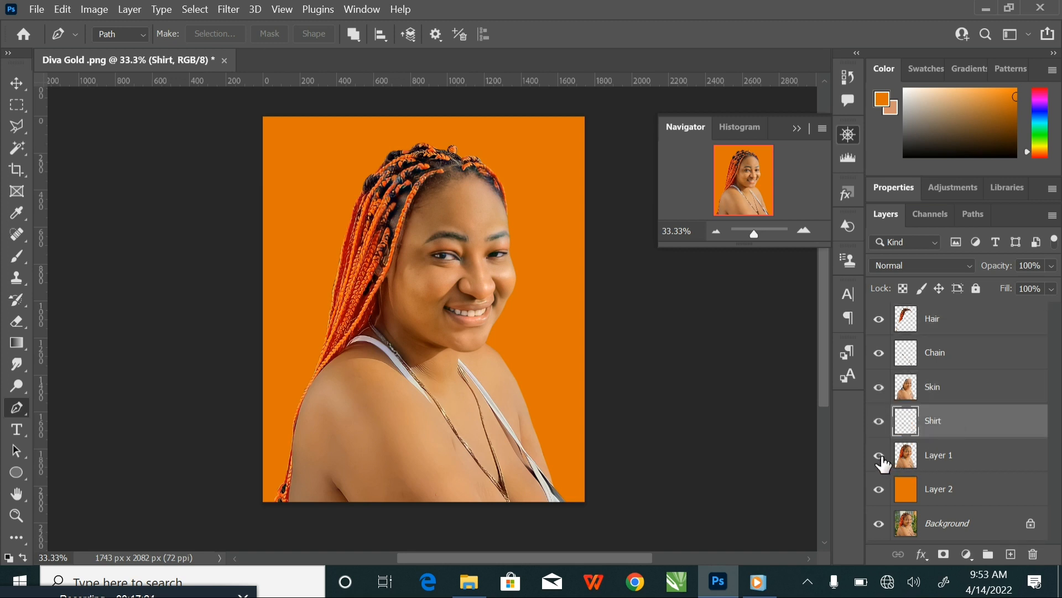
Check the separated parts by hiding the Chain, Skin, Shirt and Layer 1 layers and showing them again
drag(885, 454, 882, 363)
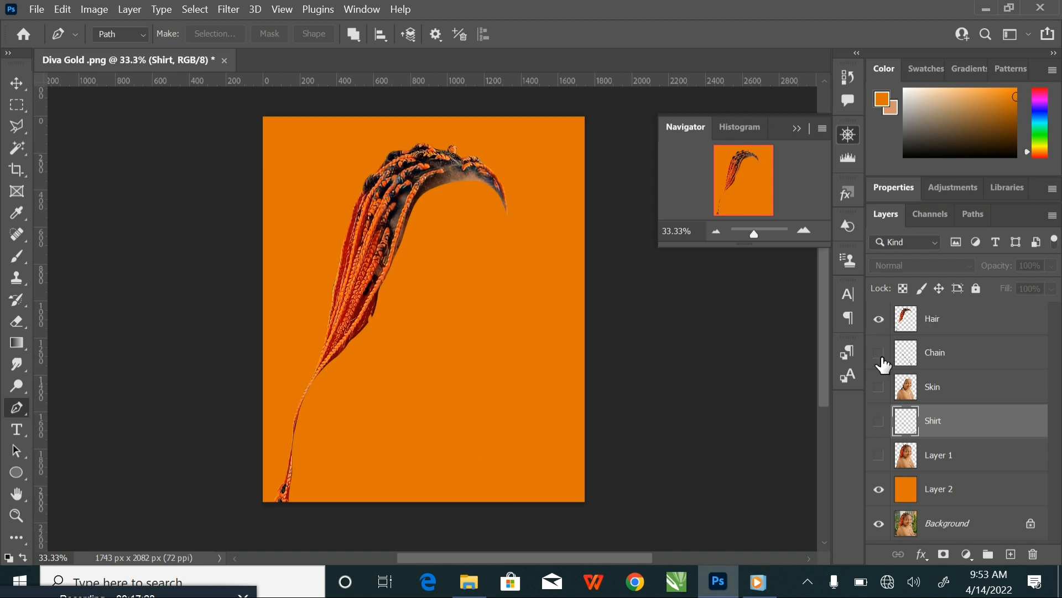
click(880, 355)
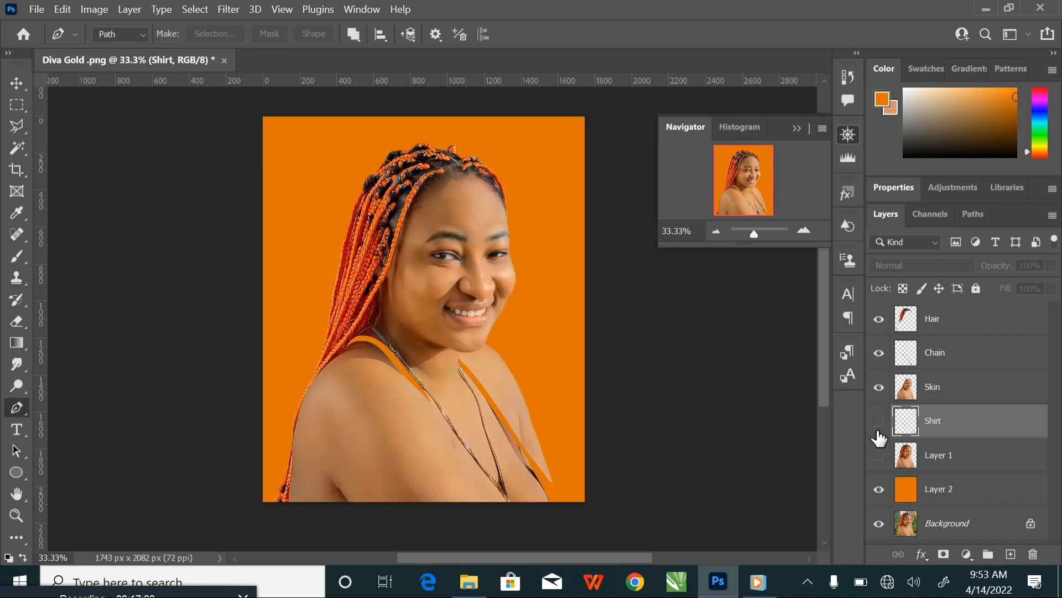
click(878, 422)
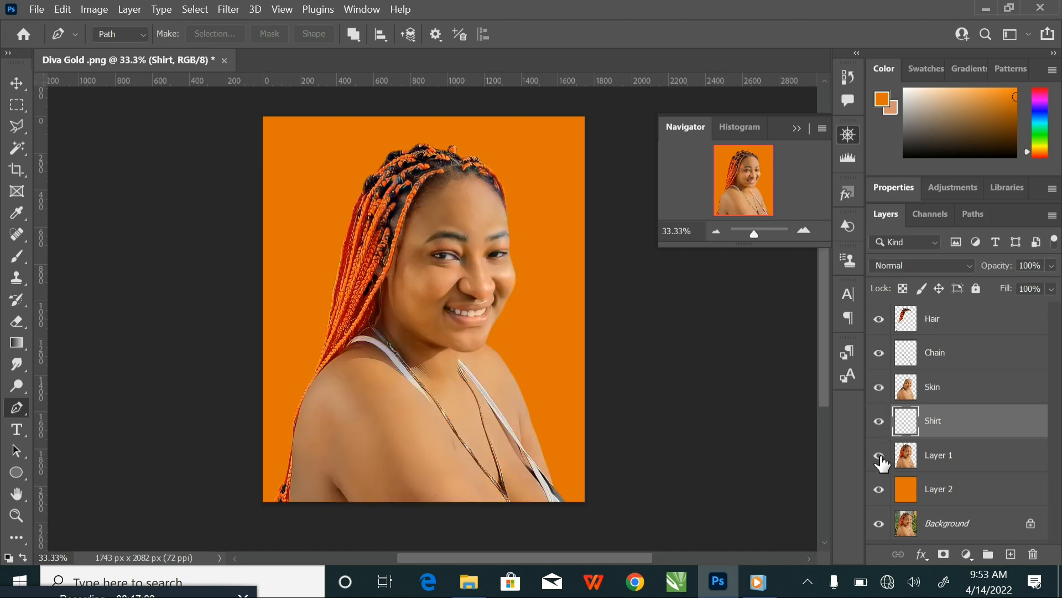
Save the document on the computer as a Photoshop file named Tutoria Class in the Smudge folder, with Maximize Compatibility on
key(v)
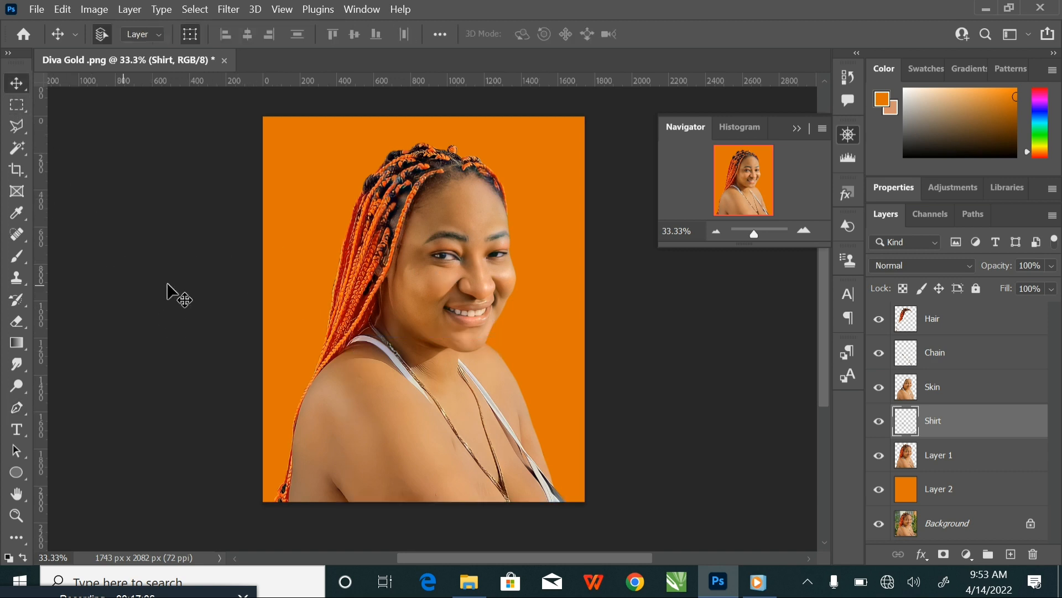
click(117, 311)
key(ctrl+s)
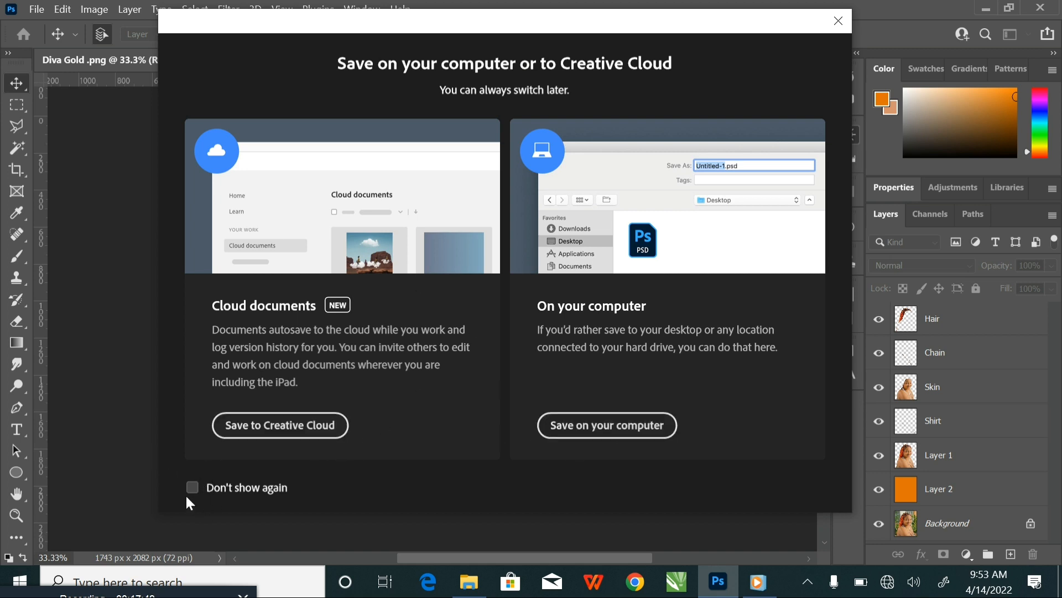
click(589, 427)
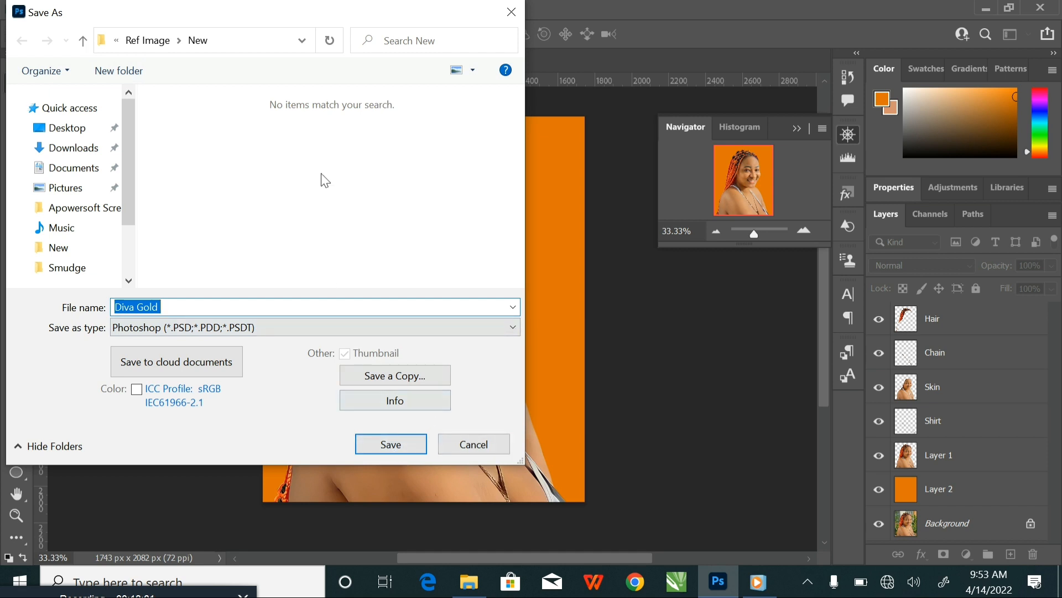
click(117, 42)
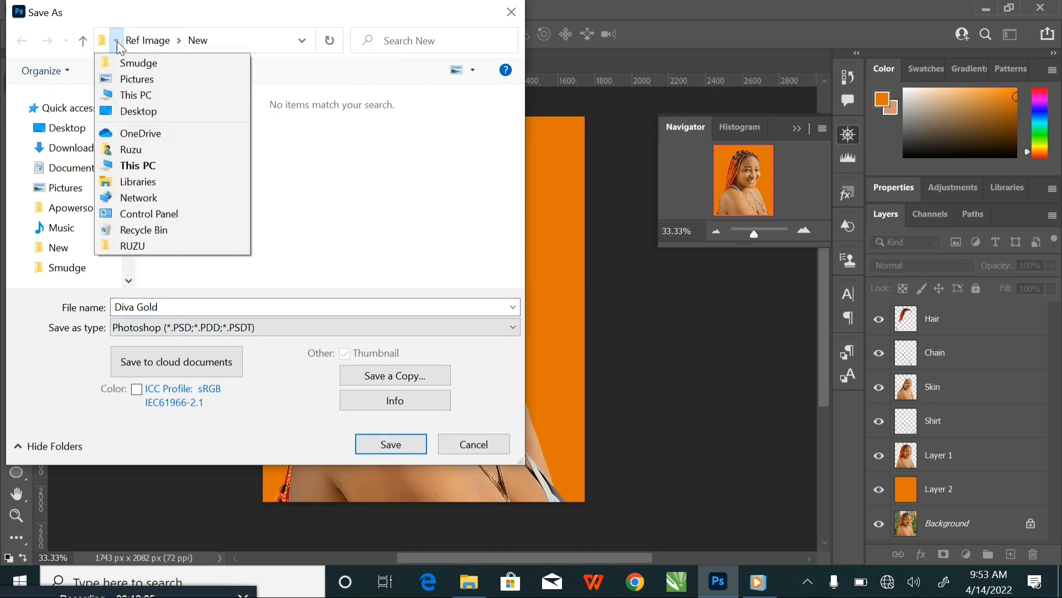
click(127, 64)
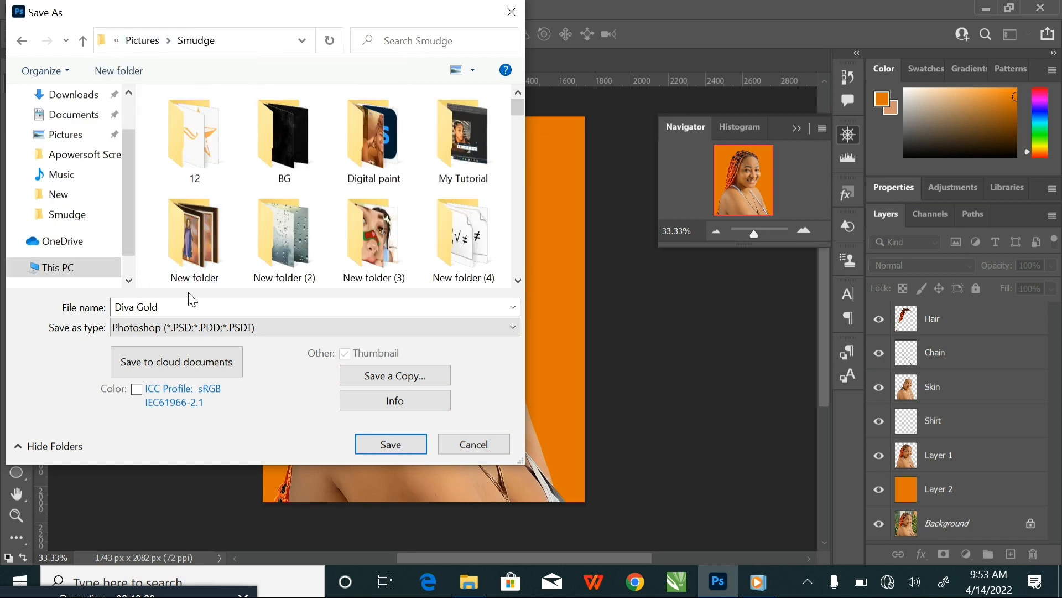
click(194, 309)
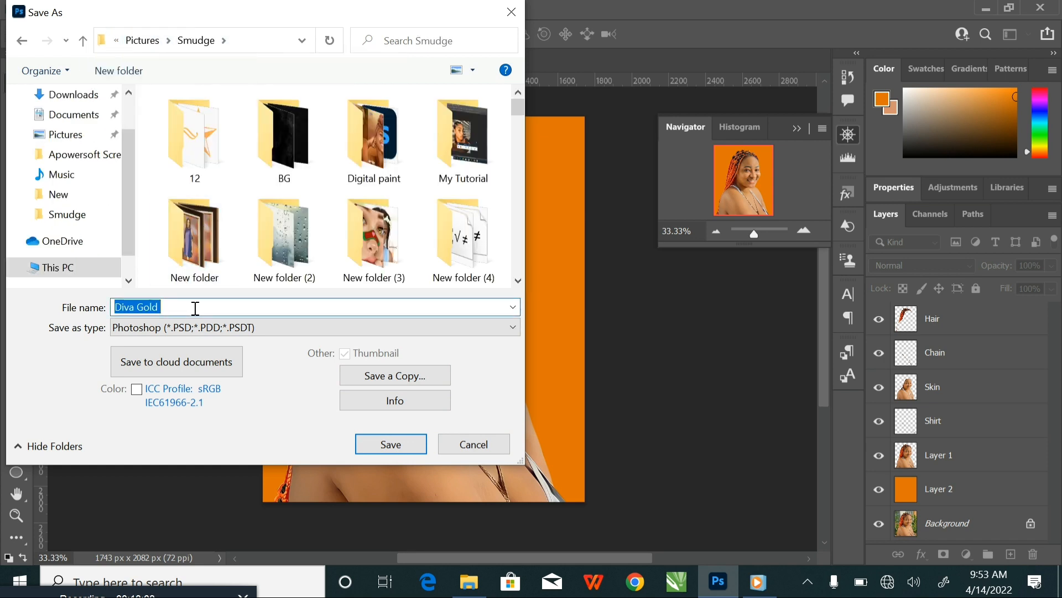
text(Tutoria Class)
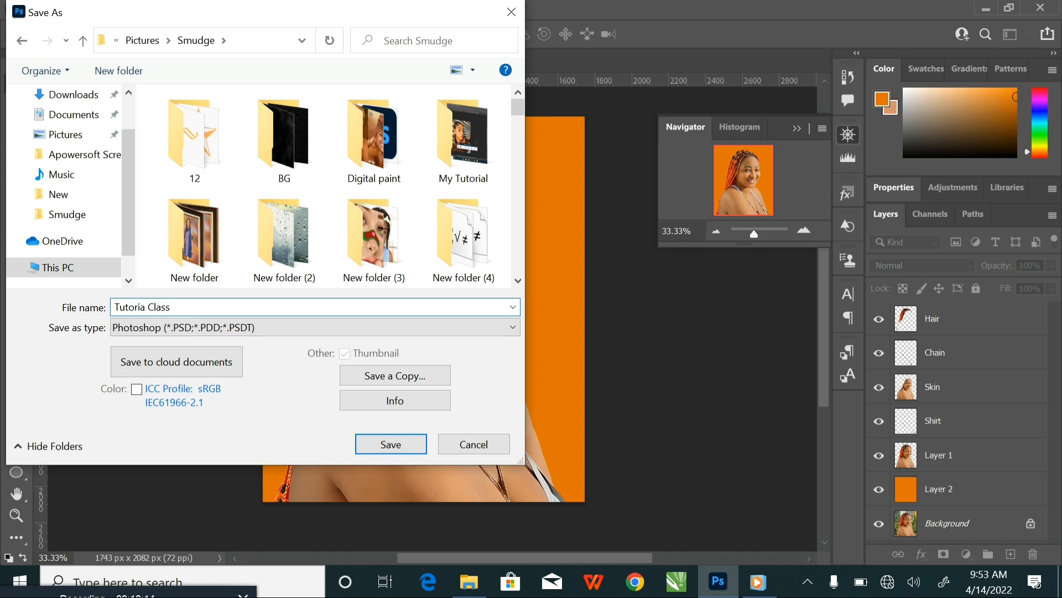
click(386, 444)
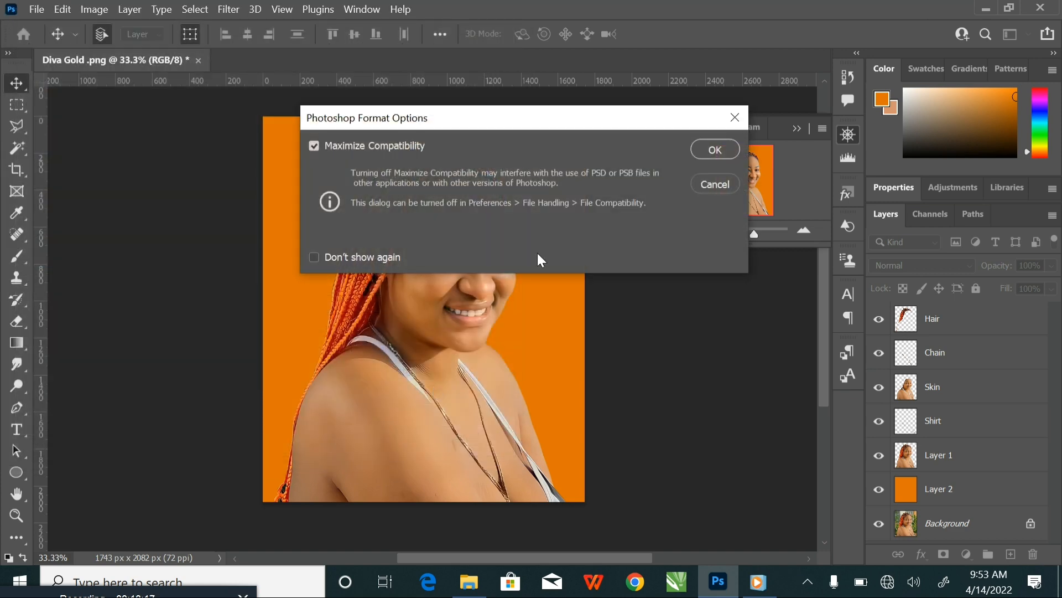
click(714, 149)
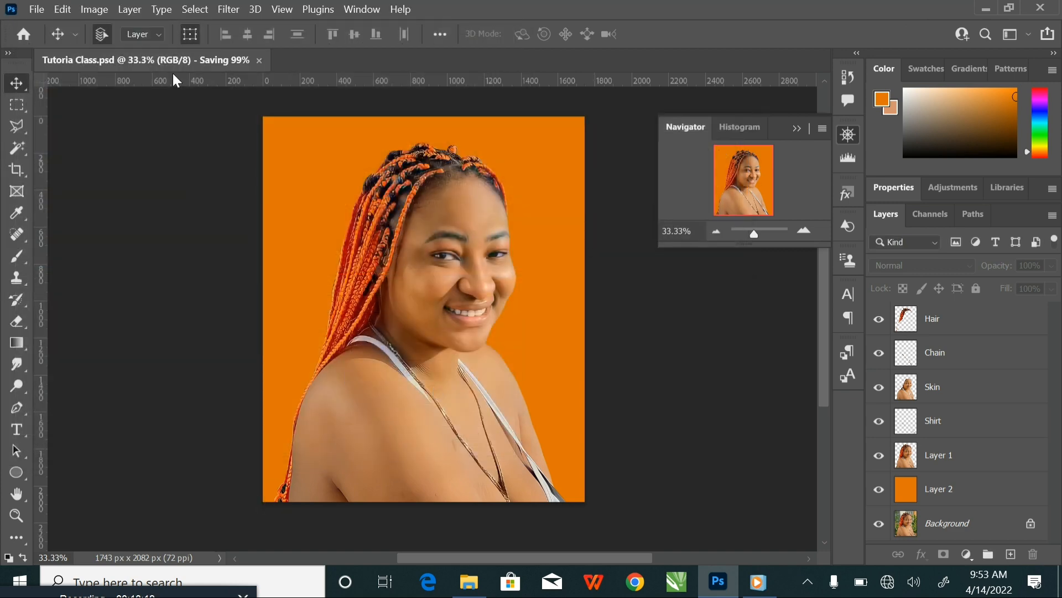
Duplicate the Skin layer and clip the copy to the original Skin layer with a clipping mask
click(984, 387)
click(651, 339)
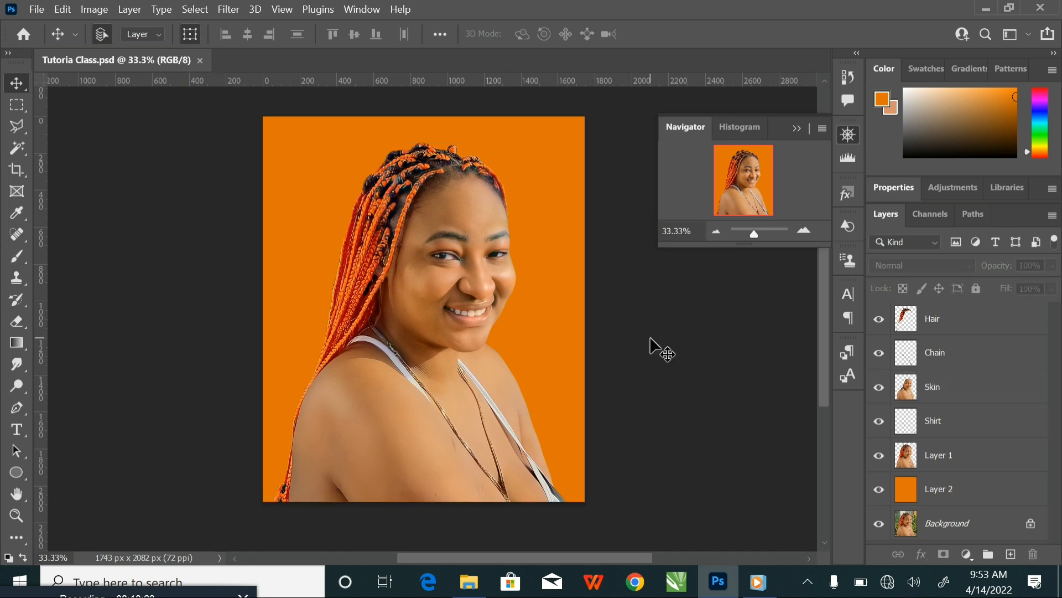
click(402, 414)
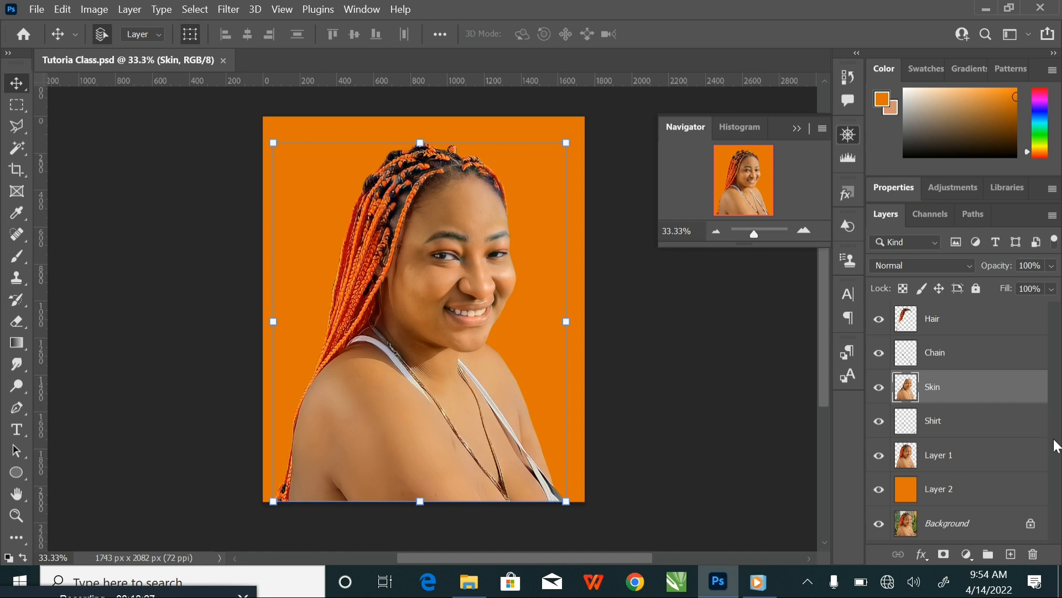
key(ctrl+j)
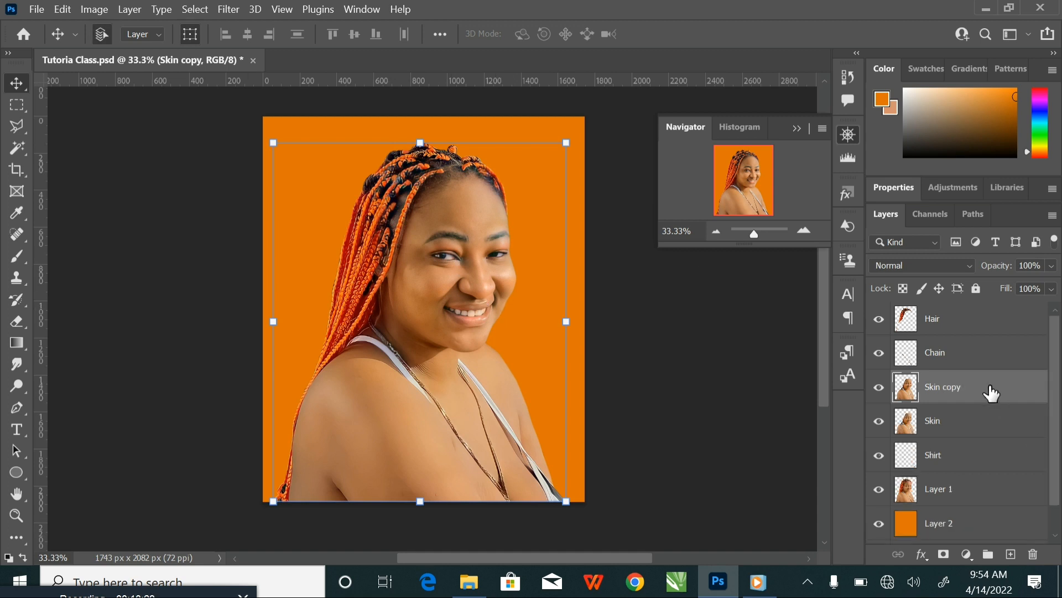
right_click(991, 391)
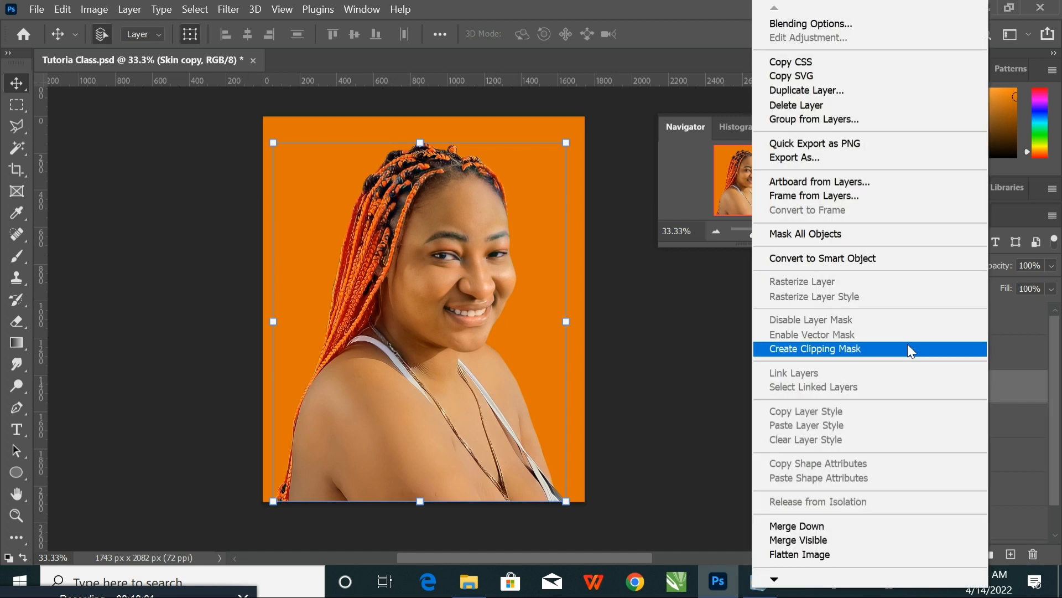
click(858, 348)
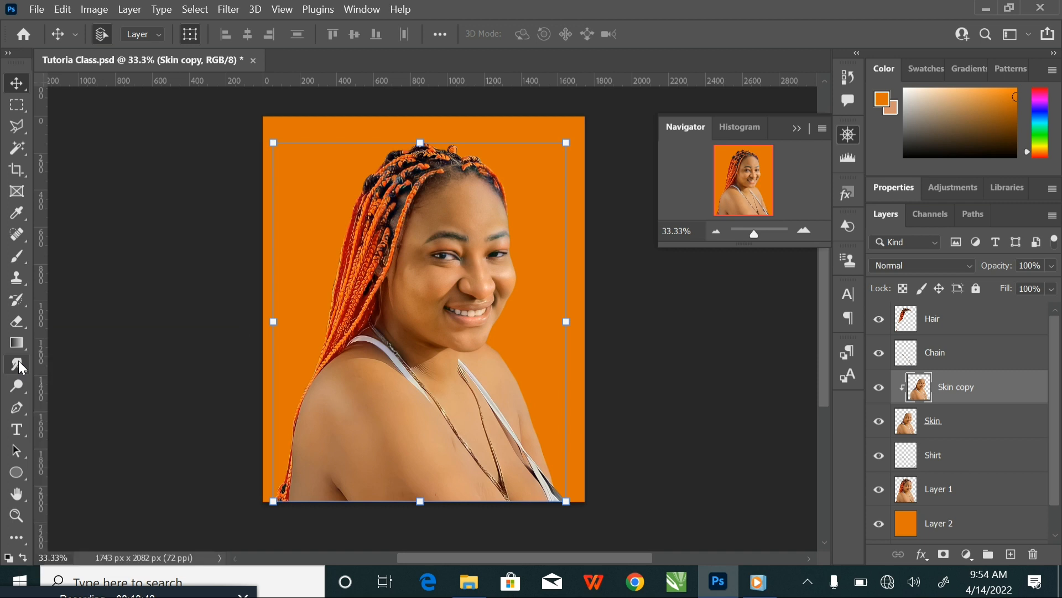
Set the Smudge tool to use the Smoothing Smudge Brush from the Master brush set
mouse_move(20, 360)
mouse_down()
mouse_move(116, 390)
mouse_move(88, 395)
mouse_up()
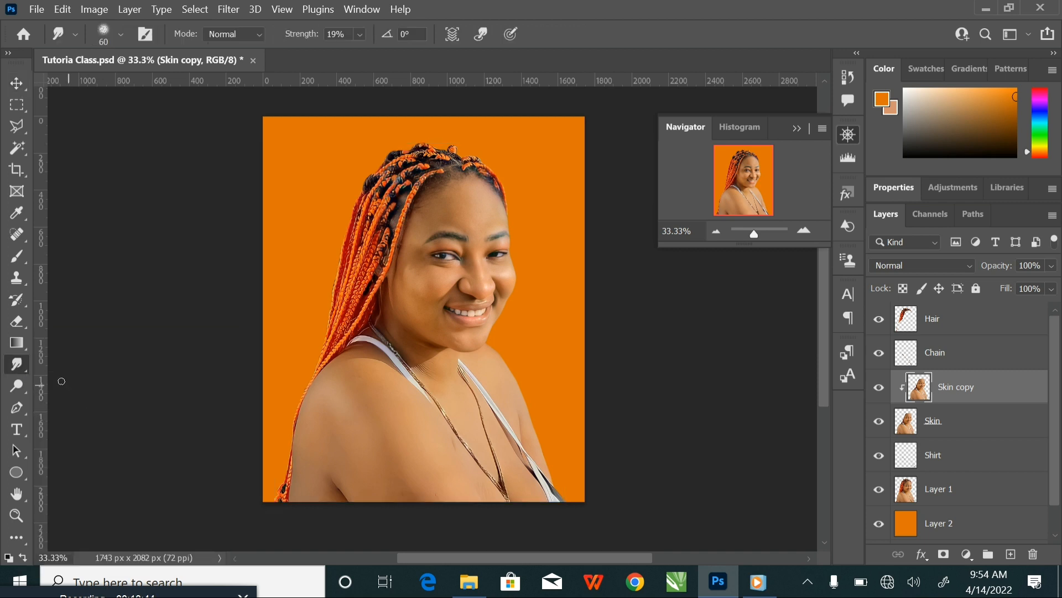
click(120, 34)
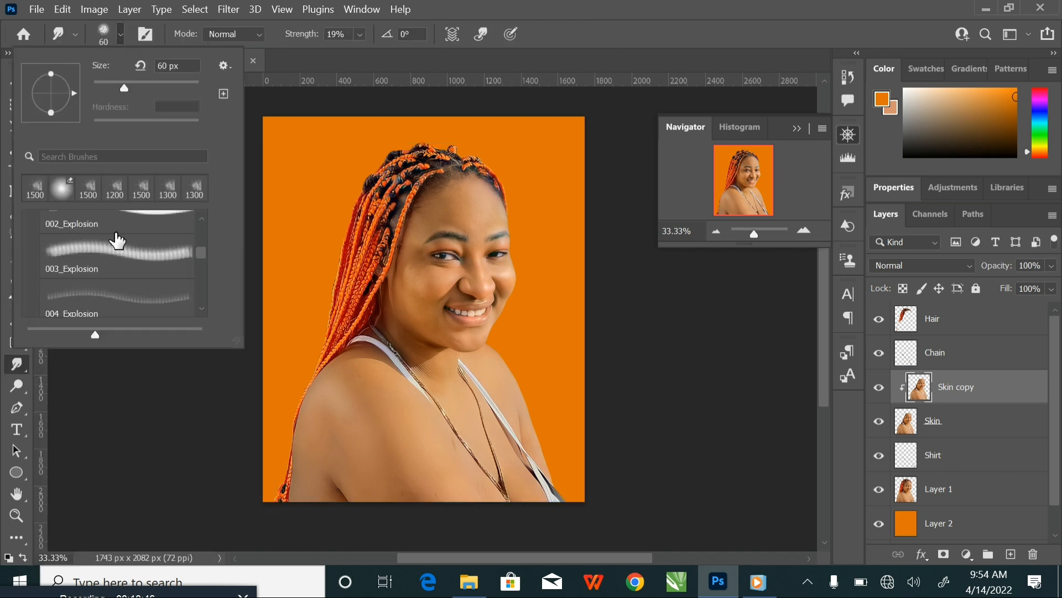
scroll(109, 249, up, 5)
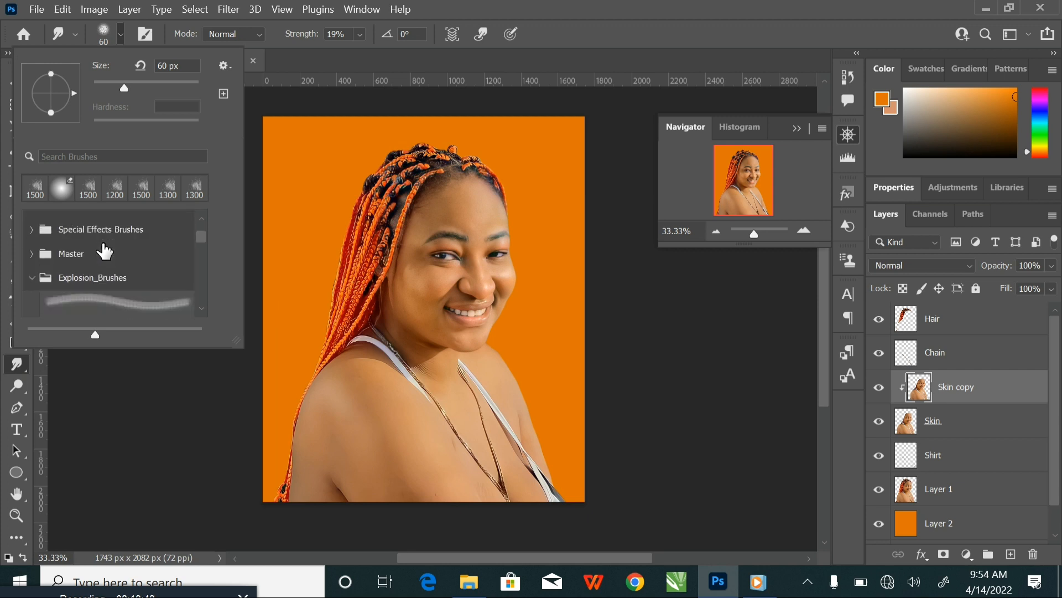
click(32, 277)
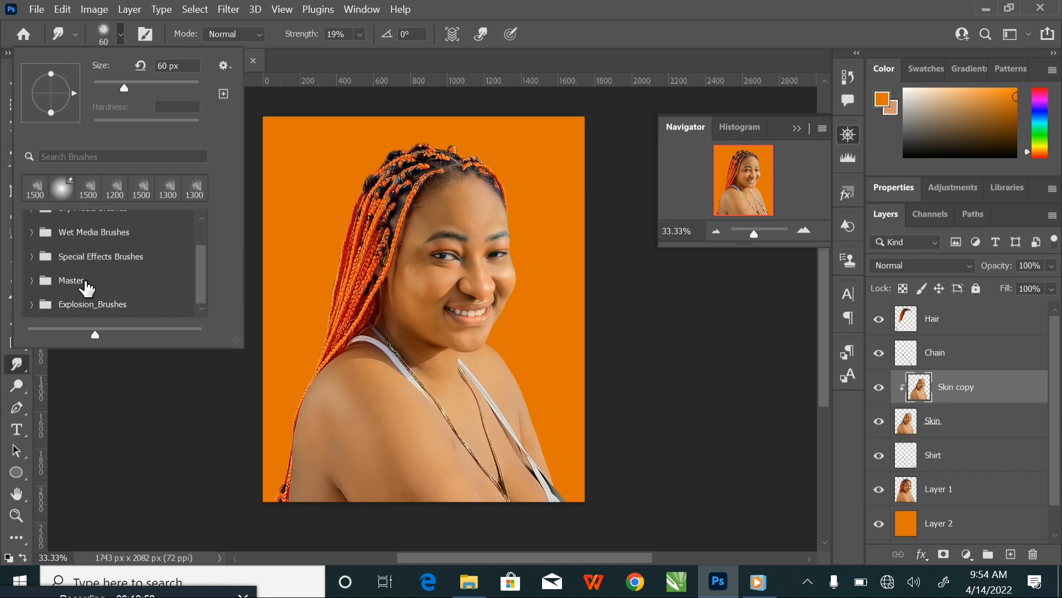
click(35, 281)
scroll(96, 283, down, 8)
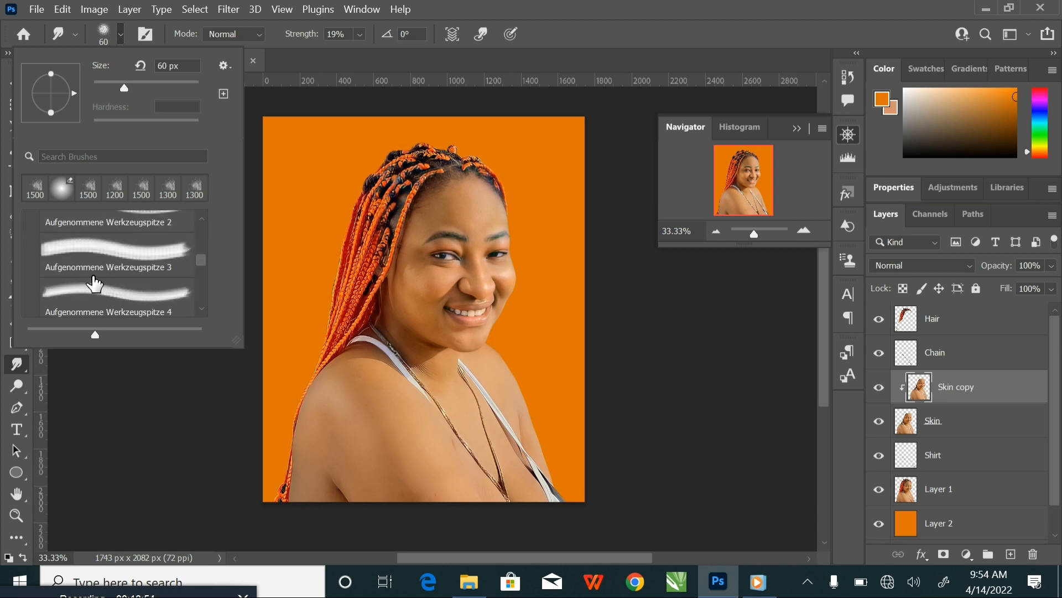
scroll(95, 283, down, 1)
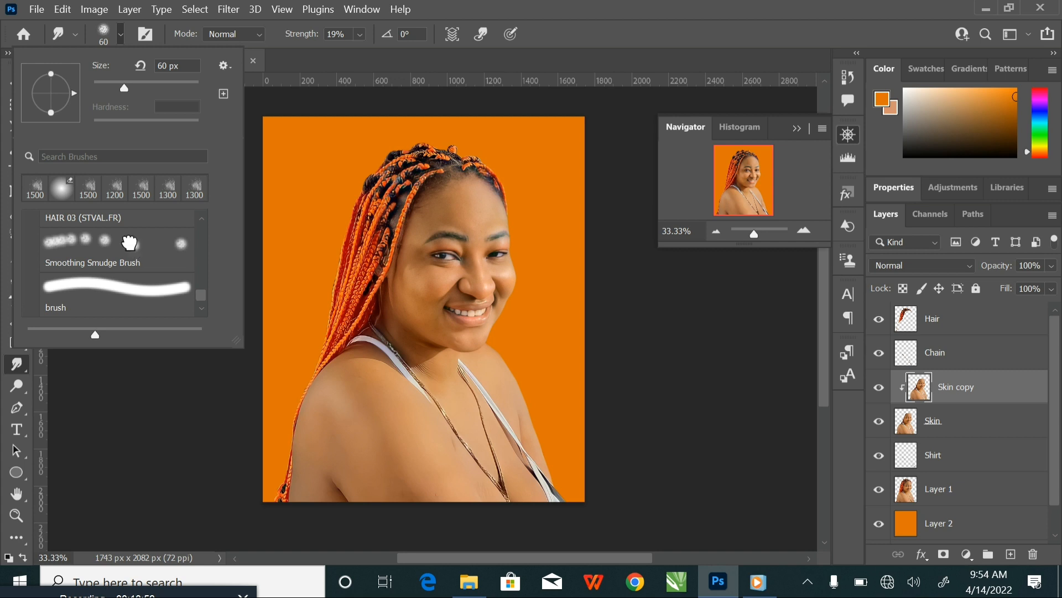
click(130, 242)
drag(201, 299, 201, 235)
click(32, 275)
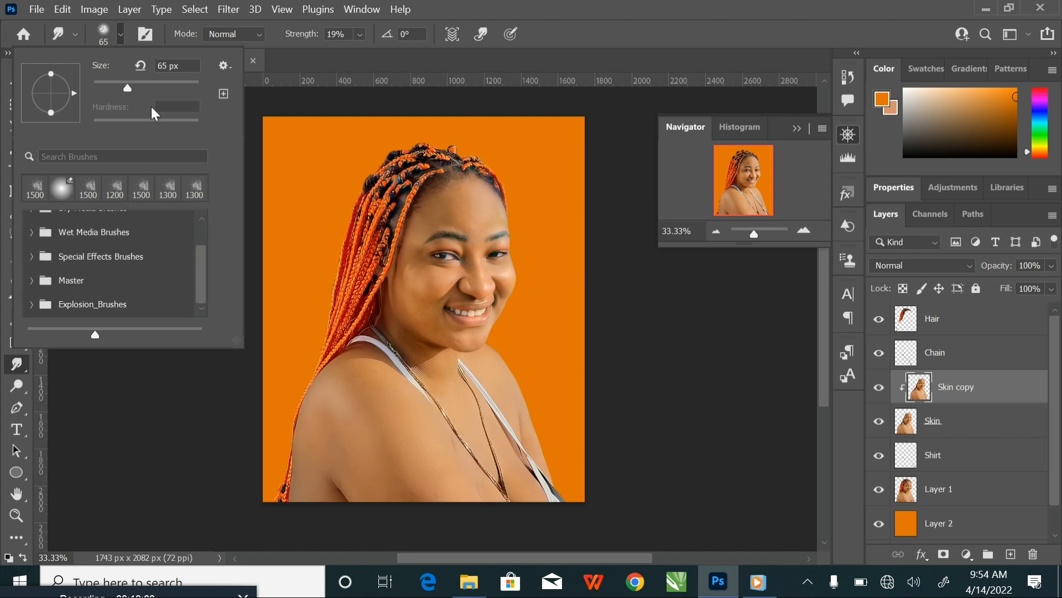
click(125, 41)
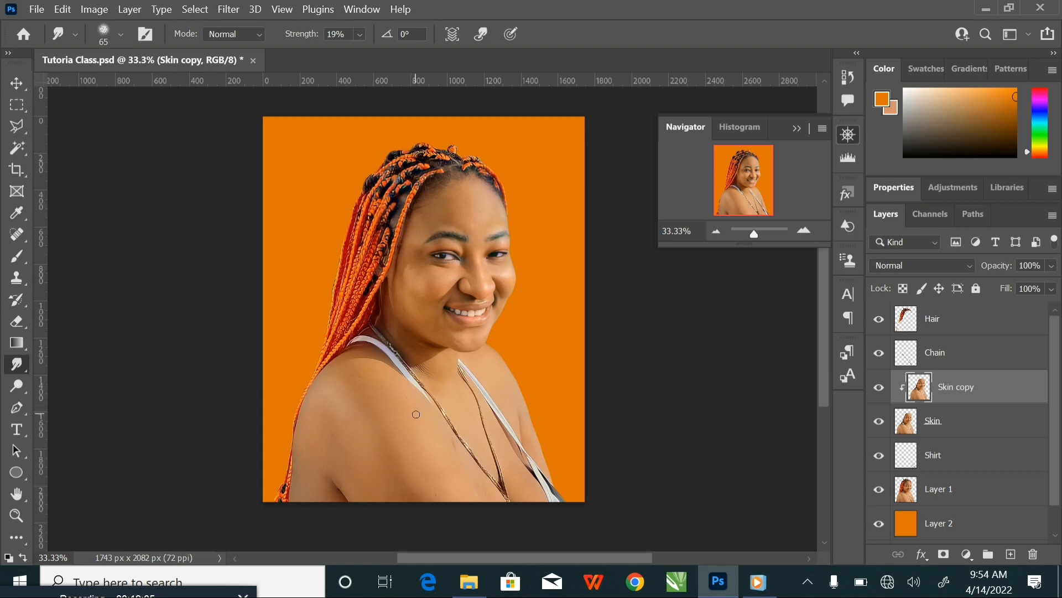
Smudge along the armpit crease on the Skin copy layer with a small brush at 19% strength to soften its light edge
key(ctrl+plus)
key(ctrl+plus)
key(ctrl+plus)
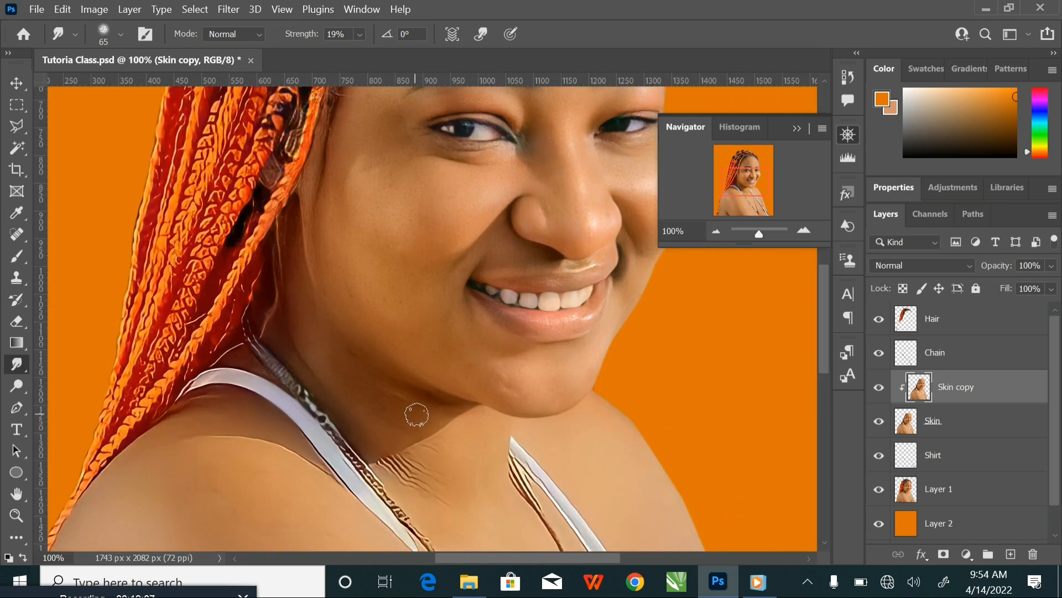
mouse_move(328, 321)
mouse_down()
mouse_move(374, 308)
mouse_move(439, 340)
mouse_move(431, 354)
mouse_move(460, 349)
mouse_up()
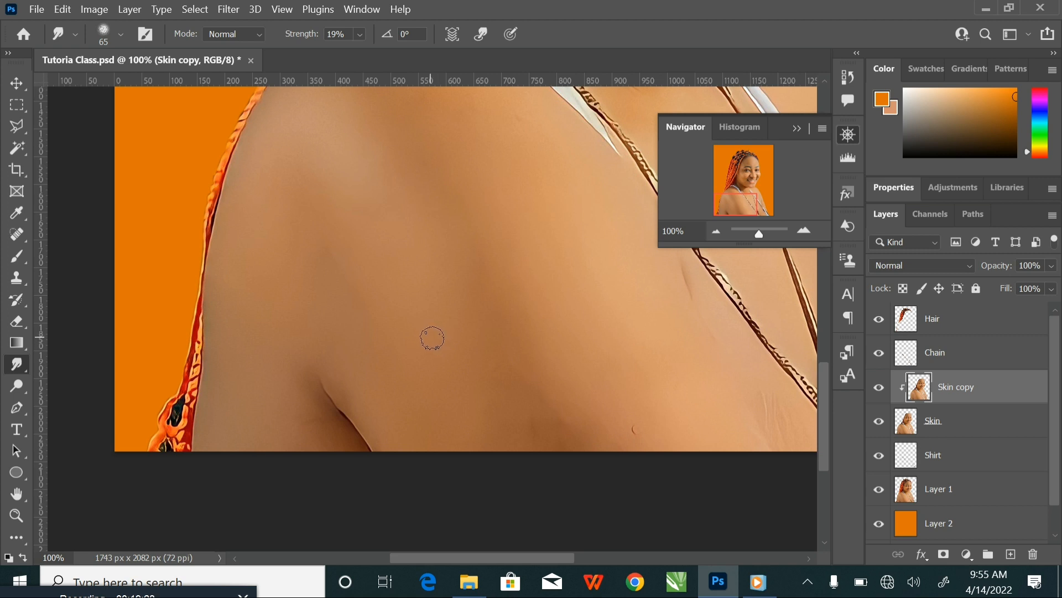
key(bracketright)
key(bracketright)
key(bracketright)
key(bracketleft)
key(bracketleft)
key(bracketleft)
key(bracketleft)
key(bracketleft)
key(bracketleft)
scroll(432, 338, up, 2)
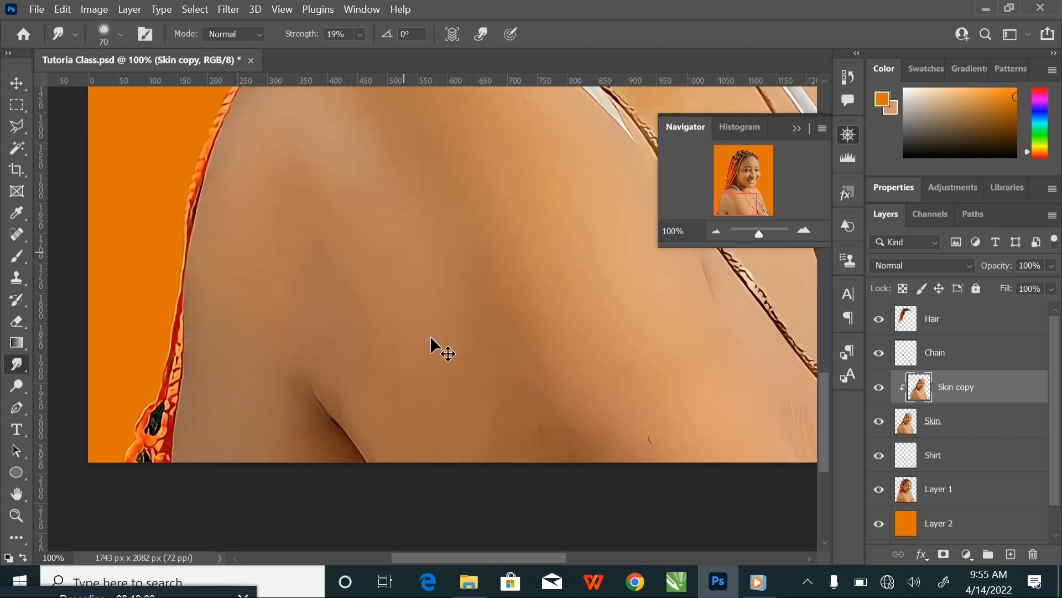
scroll(432, 338, down, 1)
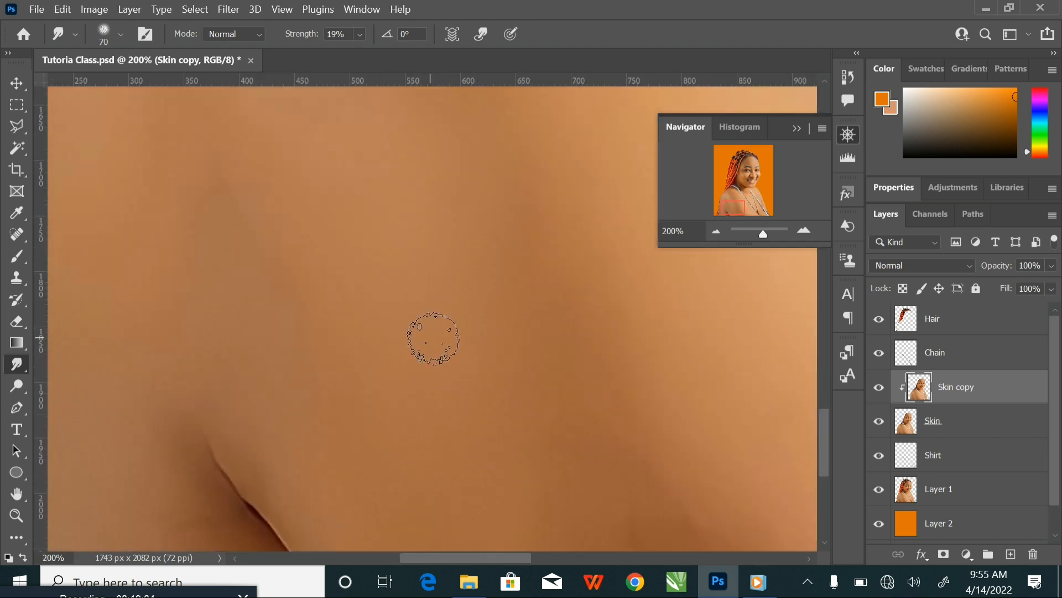
drag(353, 403, 510, 257)
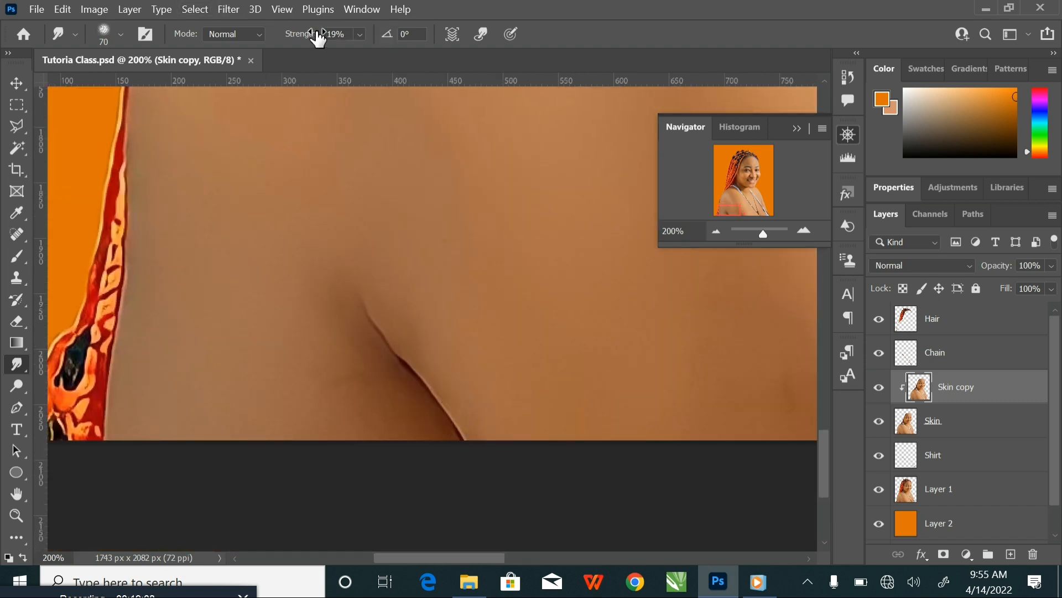
key(bracketleft)
key(bracketleft)
key(bracketleft)
key(bracketleft)
key(bracketleft)
drag(371, 322, 450, 423)
drag(385, 342, 443, 407)
Smudge the skin around the armpit crease on the Skin copy layer with the brush enlarged to 175 px
key(bracketright)
key(bracketright)
key(bracketright)
key(bracketright)
key(bracketright)
key(bracketright)
key(bracketright)
key(bracketright)
key(bracketright)
key(bracketright)
key(bracketright)
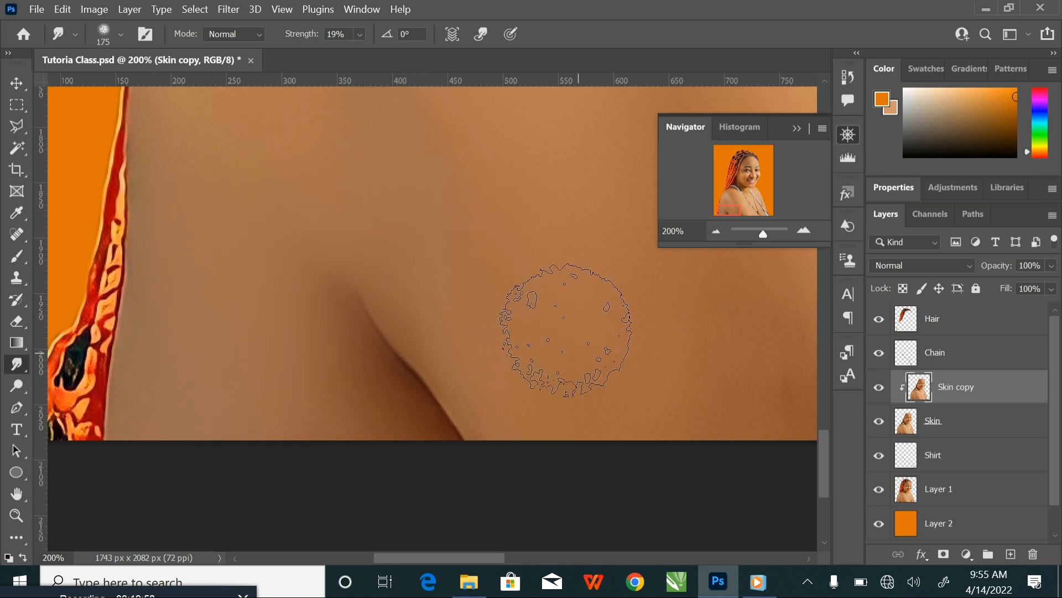
Smudge the broad upper-arm and shoulder areas with a 300 px brush to blend their tones
key(ctrl+minus)
mouse_move(533, 285)
mouse_down()
mouse_move(535, 394)
mouse_move(493, 322)
mouse_up()
key(bracketright)
key(bracketright)
key(bracketright)
key(bracketright)
key(bracketright)
key(bracketleft)
key(bracketleft)
key(bracketleft)
key(bracketleft)
key(bracketright)
key(bracketright)
scroll(545, 310, up, 3)
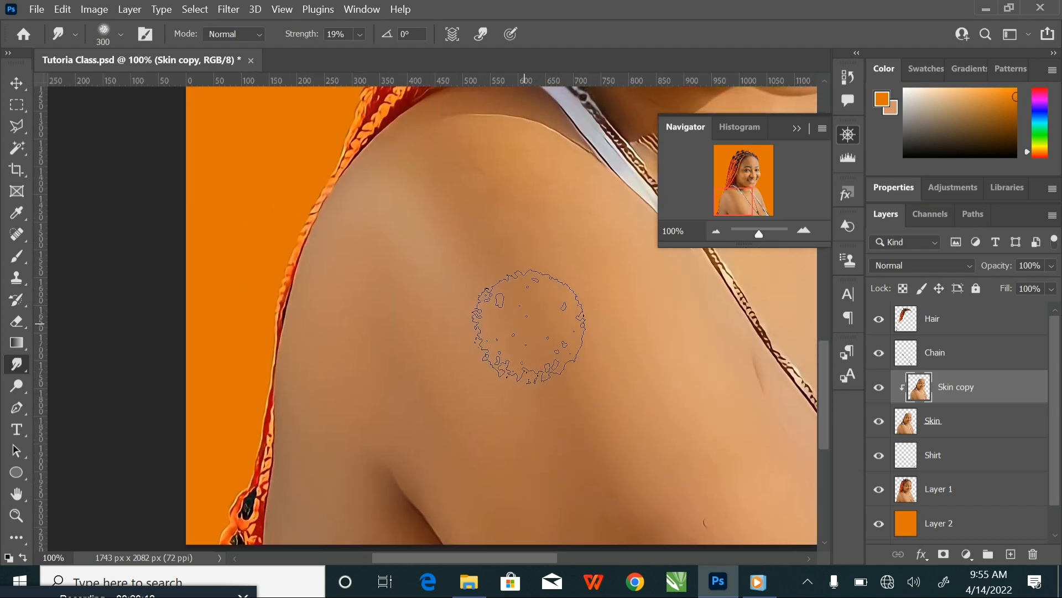
drag(565, 230, 480, 215)
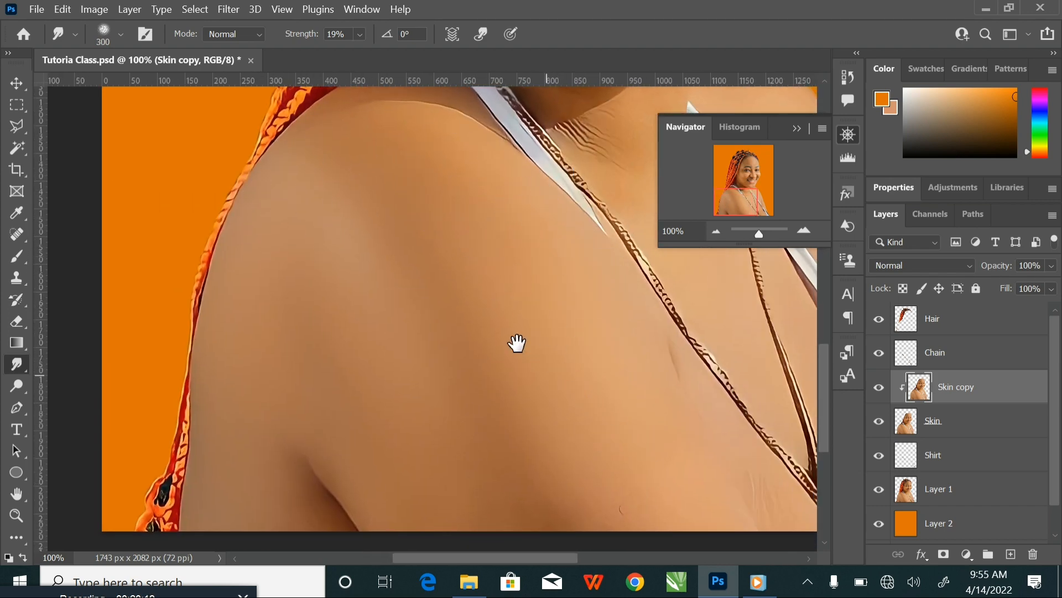
Smudge the lower chest skin beside the long chain with a 250 px brush to even out its marks
drag(516, 344, 433, 231)
key(bracketleft)
key(bracketleft)
key(bracketleft)
key(bracketleft)
key(bracketleft)
key(bracketright)
key(bracketright)
key(bracketright)
key(bracketright)
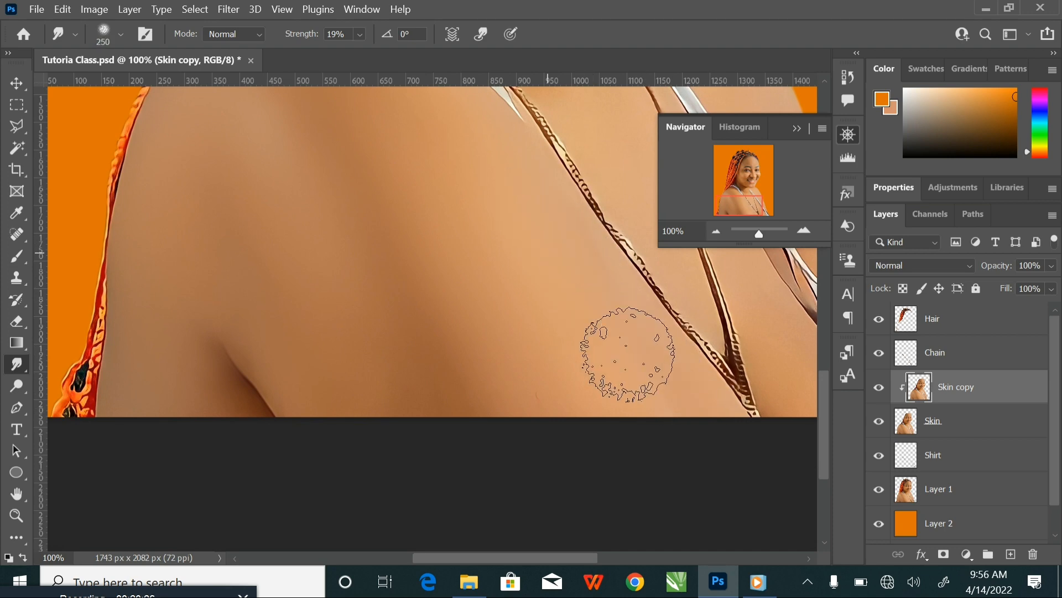
scroll(608, 354, up, 3)
drag(278, 185, 319, 175)
drag(584, 408, 604, 375)
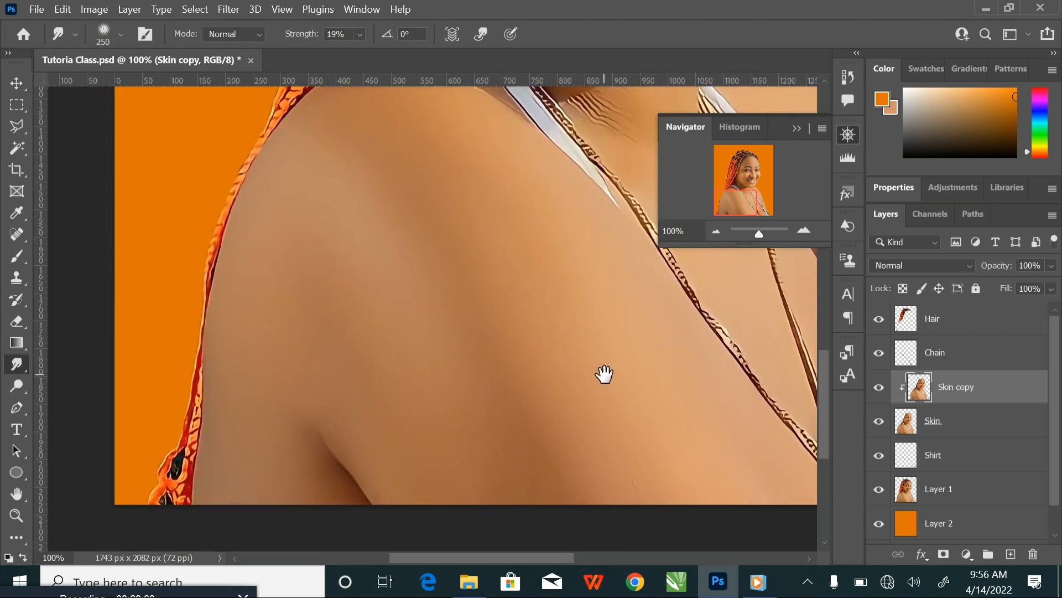
Smudge the near shoulder's highlights and shadows with a 200 px brush
click(883, 390)
scroll(443, 266, up, 2)
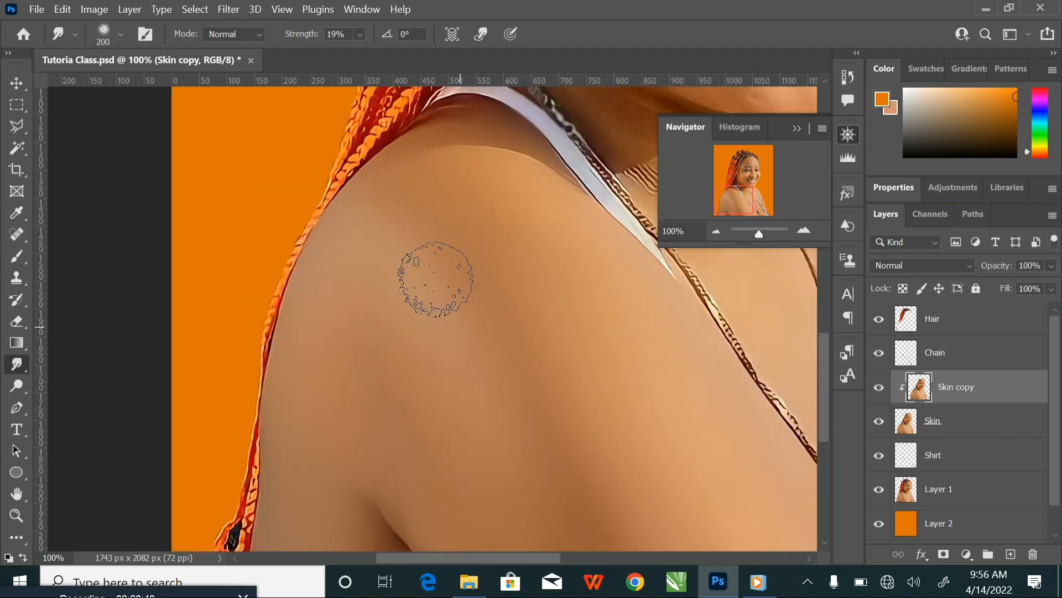
mouse_move(372, 218)
mouse_down()
mouse_move(444, 273)
mouse_move(488, 393)
mouse_up()
Smudge the shadow edge on the shoulder just below the white strap with a 100 px brush
key(ctrl+plus)
key(bracketleft)
key(bracketleft)
key(bracketleft)
key(bracketleft)
key(bracketleft)
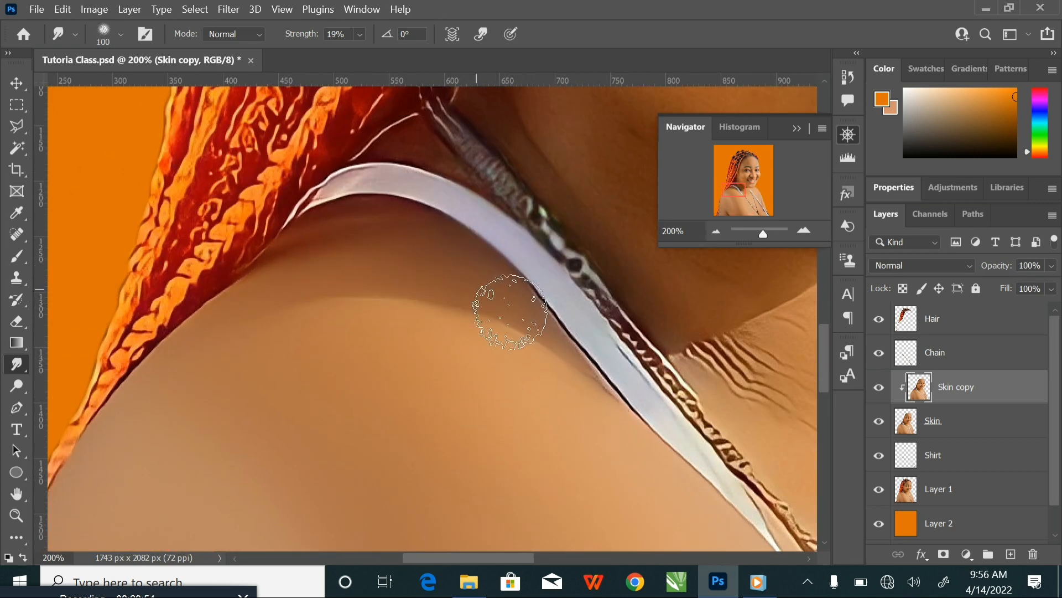
Smudge the side of the neck between the braids, chain and jaw with a 90 px brush
drag(512, 158, 479, 320)
key(bracketleft)
mouse_move(450, 244)
mouse_down()
mouse_move(423, 225)
mouse_move(486, 308)
mouse_move(481, 362)
mouse_up()
drag(533, 274, 548, 368)
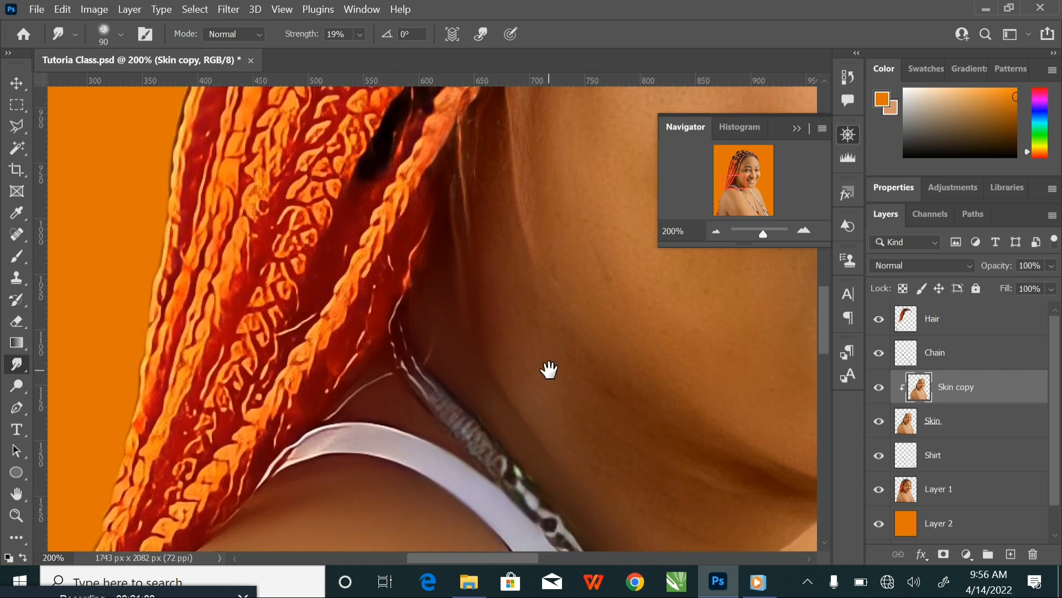
drag(512, 319, 428, 182)
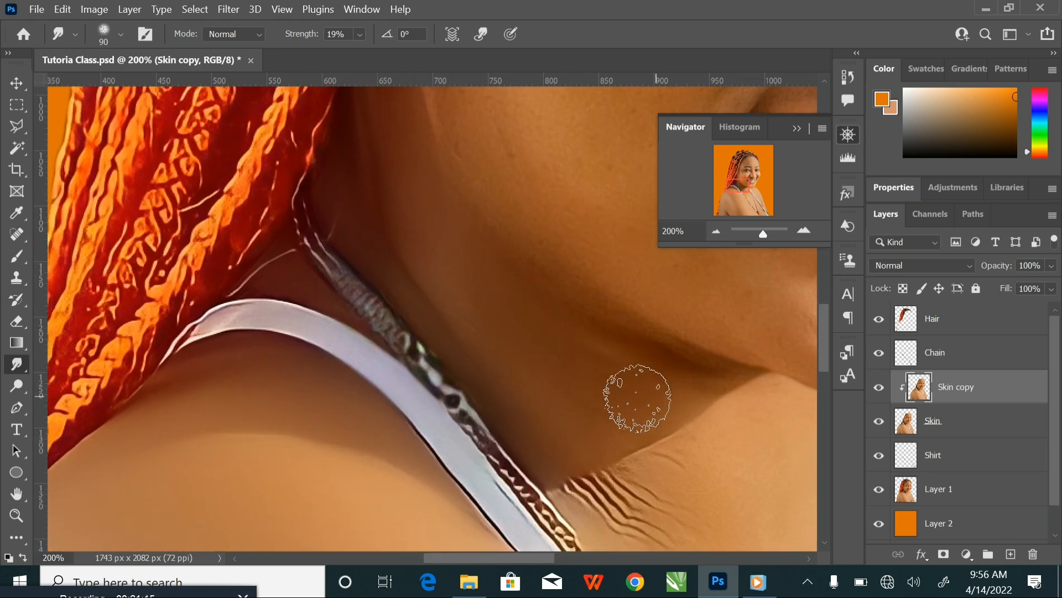
mouse_move(517, 373)
mouse_down()
mouse_move(404, 309)
mouse_move(398, 292)
mouse_up()
Smudge away the neck wrinkles beside the chain and blend the shadow under the jaw, enlarging the brush to 150 px
key(bracketleft)
key(bracketleft)
key(bracketleft)
key(bracketright)
key(bracketright)
key(bracketright)
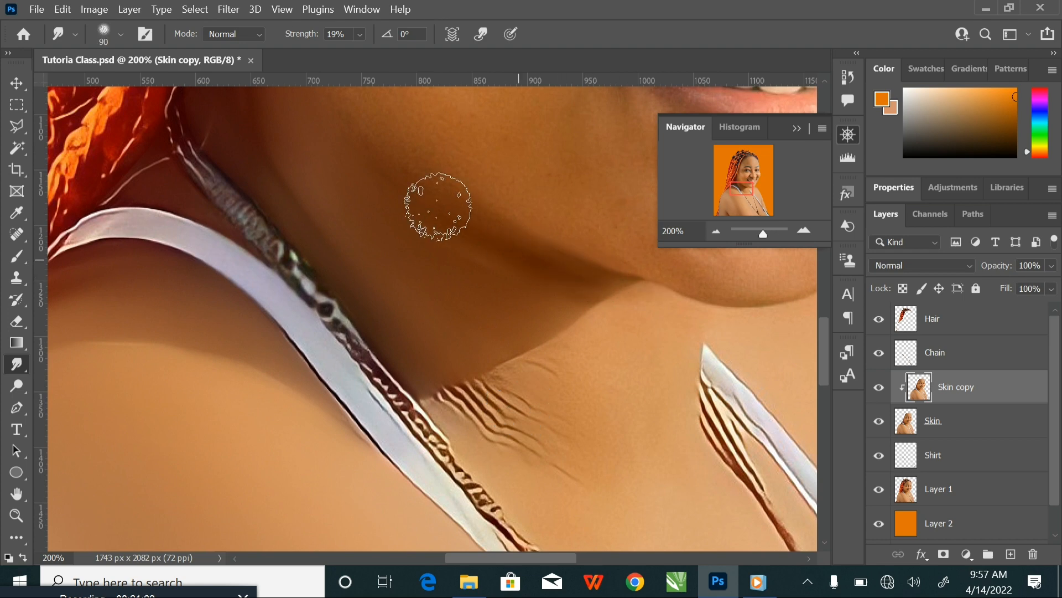
drag(437, 209, 472, 318)
drag(527, 387, 472, 254)
mouse_move(443, 387)
mouse_down()
mouse_move(443, 399)
mouse_move(506, 346)
mouse_move(555, 354)
mouse_move(606, 339)
mouse_move(541, 469)
mouse_move(449, 374)
mouse_move(452, 342)
mouse_move(515, 343)
mouse_move(540, 400)
mouse_up()
key(bracketright)
key(bracketright)
key(bracketright)
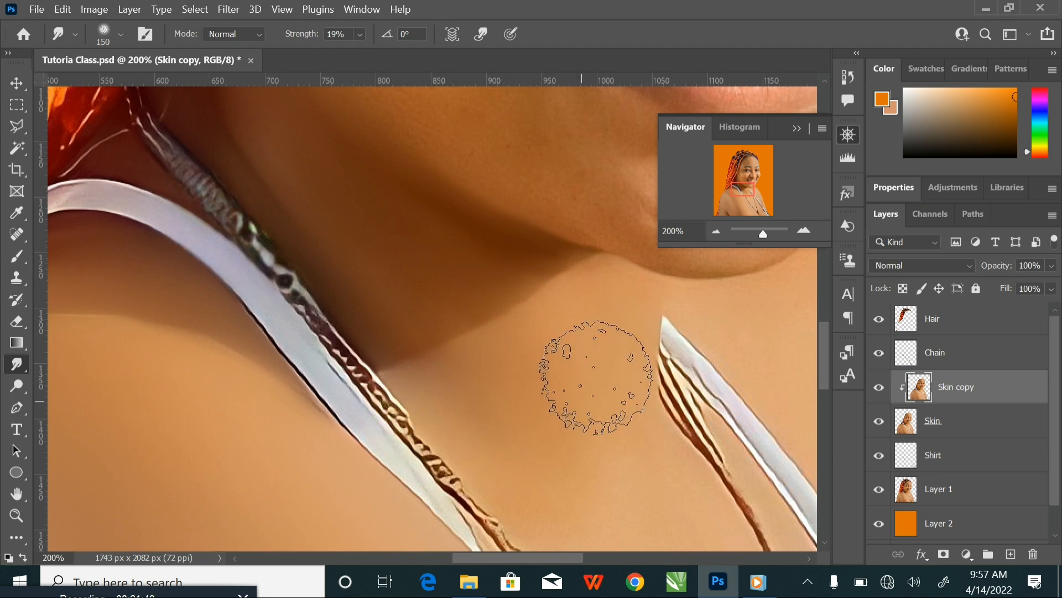
Smudge the chest skin between and around the two chain strands with a 250 px brush
scroll(581, 355, down, 5)
scroll(527, 308, right, 4)
key(ctrl+minus)
key(bracketright)
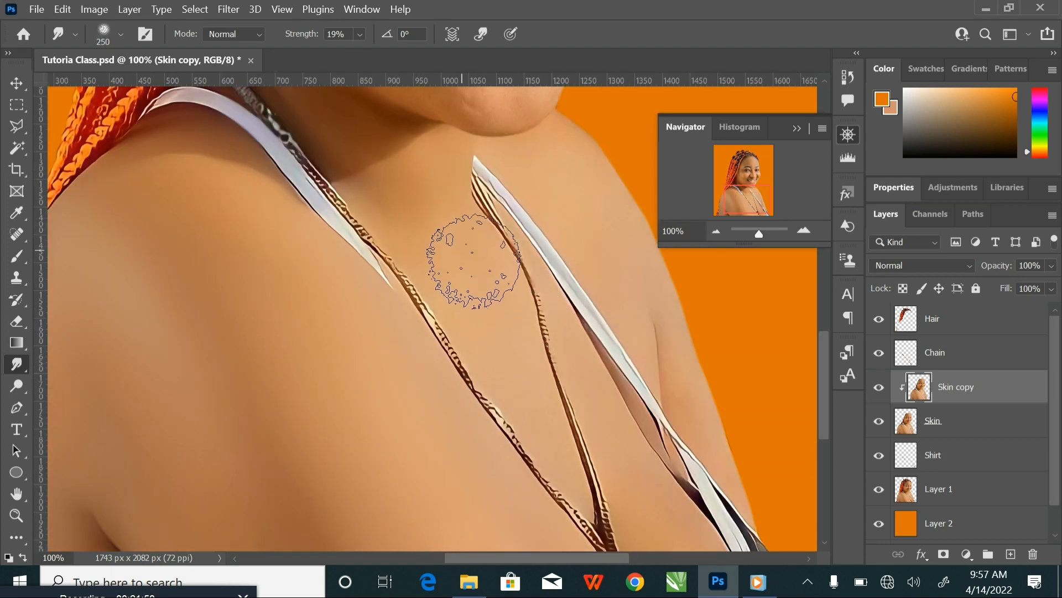
scroll(498, 332, down, 5)
key(])
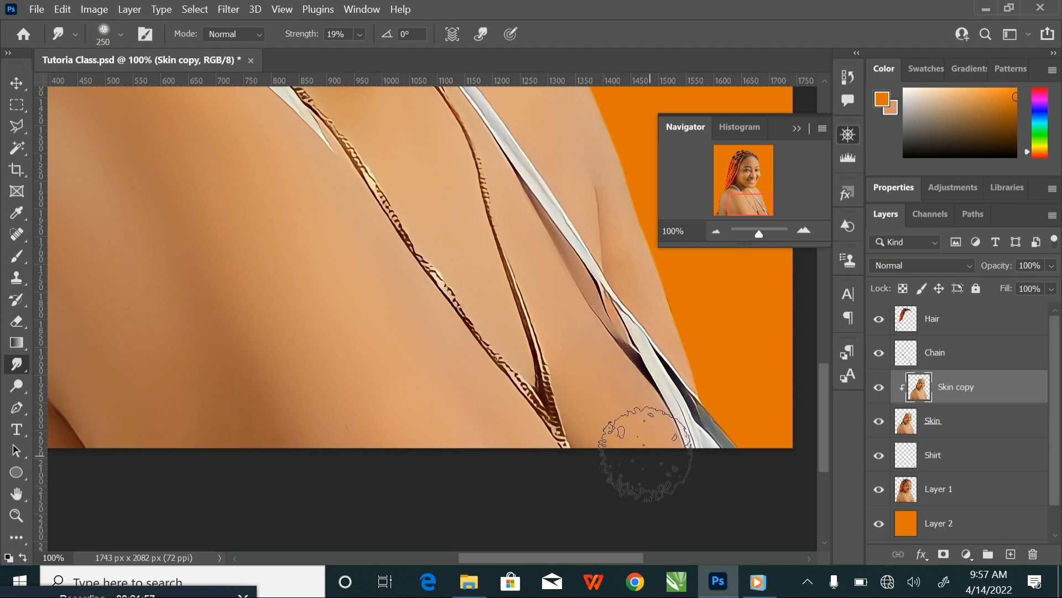
Smudge the skin and shadow along the inner edge of the far shirt strap with a 50 to 80 px brush
scroll(601, 414, up, 3)
key(bracketleft)
key(bracketleft)
key(bracketleft)
key(bracketleft)
key(bracketleft)
key(bracketleft)
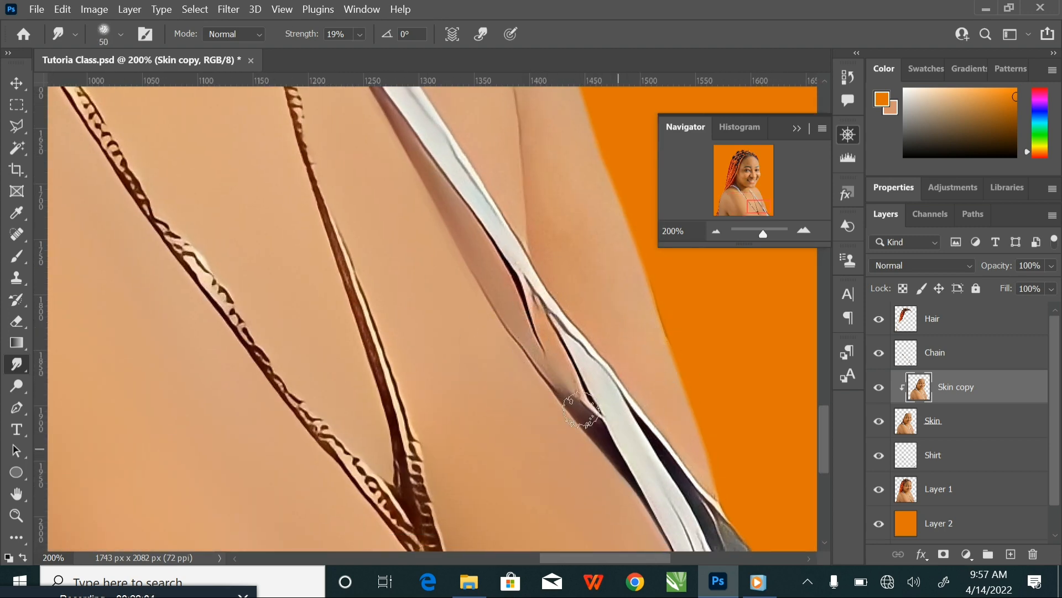
drag(442, 189, 450, 289)
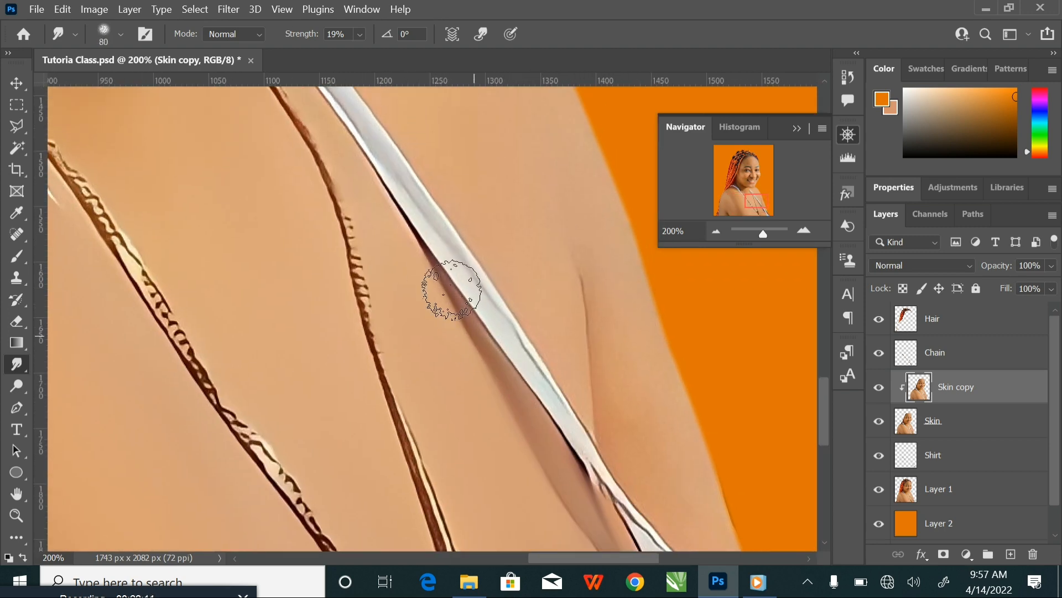
key(bracketleft)
mouse_move(520, 265)
mouse_down()
mouse_move(453, 250)
mouse_move(423, 61)
mouse_up()
Smudge the far upper arm and its armpit fold outside the strap with a 100 px brush
key(bracketright)
key(bracketright)
key(bracketright)
drag(487, 166, 577, 434)
drag(523, 247, 577, 342)
scroll(577, 342, down, 1)
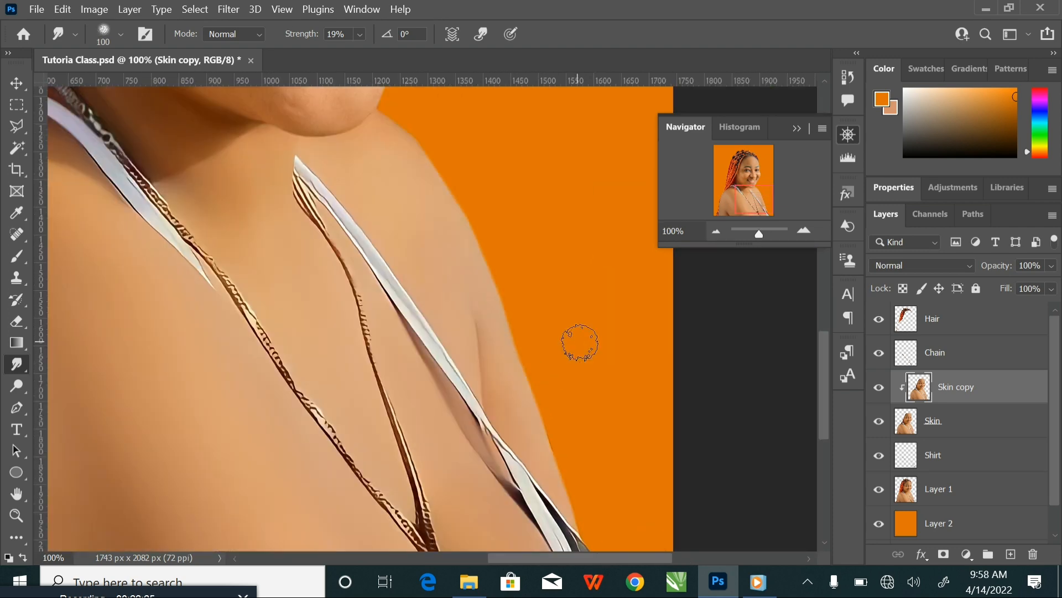
Smudge the far shoulder and its outline up to the chin, reducing the brush to 90 px for the narrow area
key(bracketright)
key(bracketright)
key(bracketright)
key(bracketright)
key(bracketright)
drag(434, 246, 447, 338)
scroll(446, 335, up, 1)
key(bracketleft)
key(bracketleft)
key(bracketleft)
key(bracketleft)
key(bracketleft)
key(bracketleft)
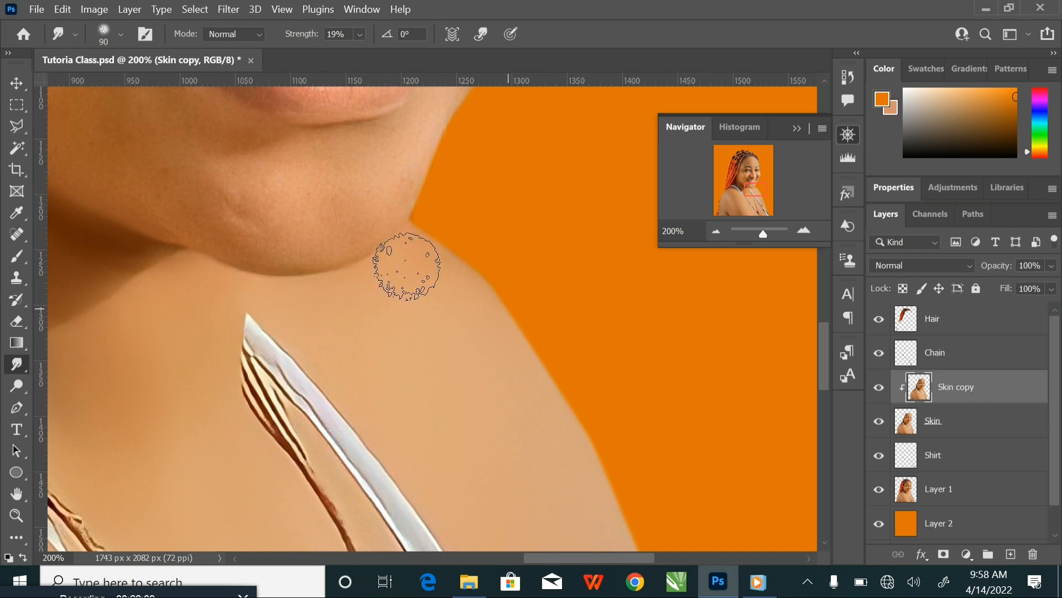
Smudge the chin and the skin under the lower lip smooth, enlarging the brush to 150 px
scroll(408, 260, left, 6)
scroll(273, 289, up, 5)
scroll(183, 303, down, 3)
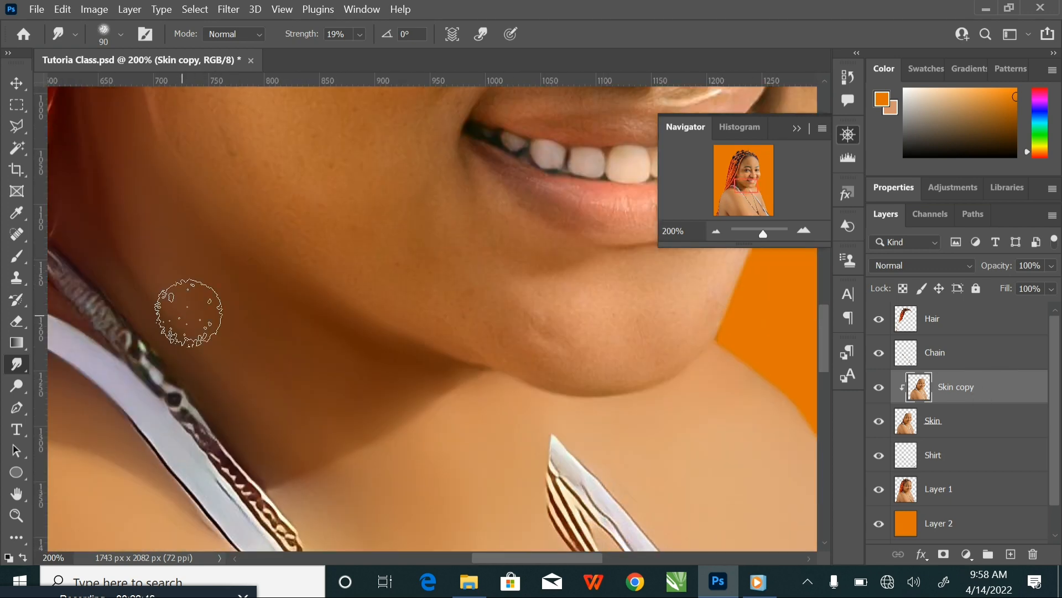
scroll(456, 386, up, 2)
scroll(457, 386, right, 2)
key(bracketright)
key(bracketright)
mouse_move(557, 382)
mouse_down()
mouse_move(548, 437)
mouse_move(535, 432)
mouse_move(477, 460)
mouse_move(329, 282)
mouse_up()
key(bracketright)
key(bracketright)
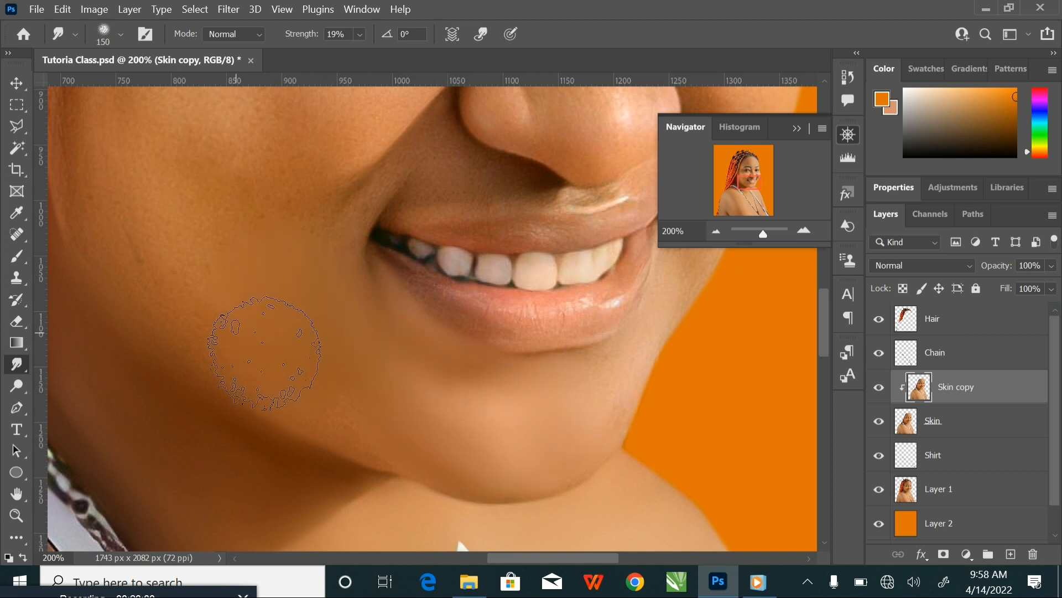
Smudge the jaw and lower cheek with a brush larger than 150 px to blend out the blemishes
key(bracketright)
key(bracketright)
key(bracketright)
key(bracketright)
key(bracketright)
drag(173, 218, 285, 328)
mouse_move(273, 384)
mouse_down()
mouse_move(334, 453)
mouse_move(312, 313)
mouse_up()
Smudge the skin around the mouth corners and beside the lower lip with an 80 px brush
key(bracketleft)
key(bracketleft)
key(bracketleft)
key(bracketleft)
key(bracketleft)
key(bracketleft)
scroll(629, 375, up, 2)
scroll(629, 375, right, 2)
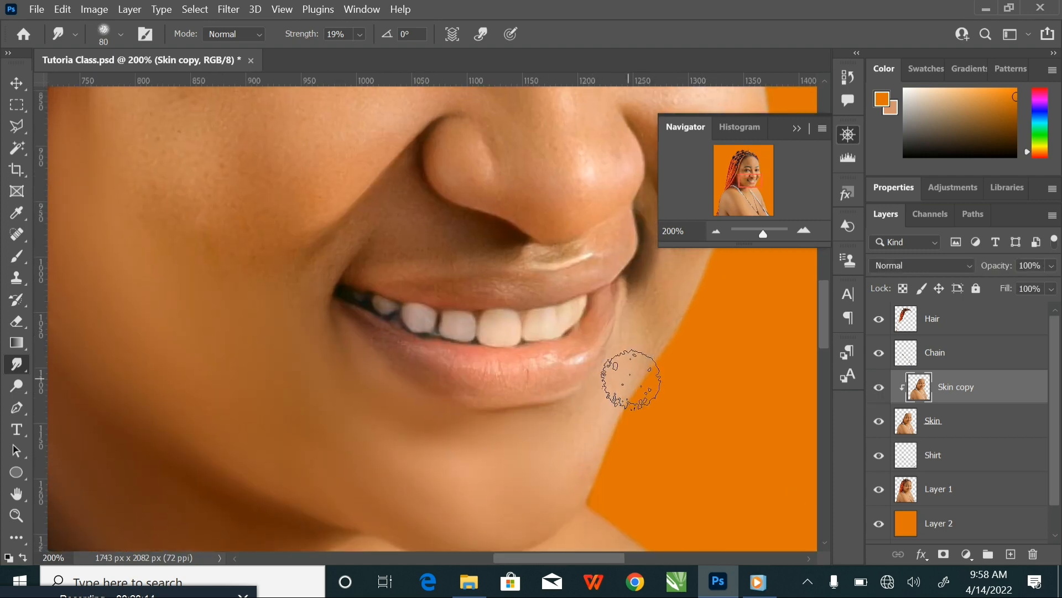
Smudge the cheek beside the nose and smile line, enlarging the brush to 125 px
key(bracketright)
key(bracketright)
key(bracketright)
key(bracketright)
scroll(439, 340, up, 2)
scroll(440, 340, left, 2)
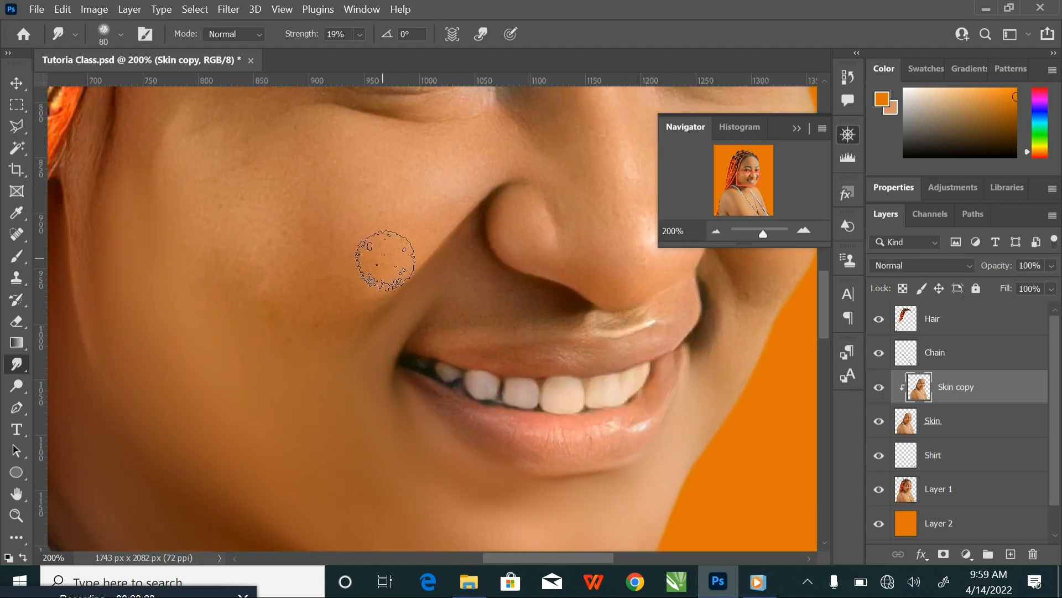
key(bracketright)
key(bracketright)
key(bracketright)
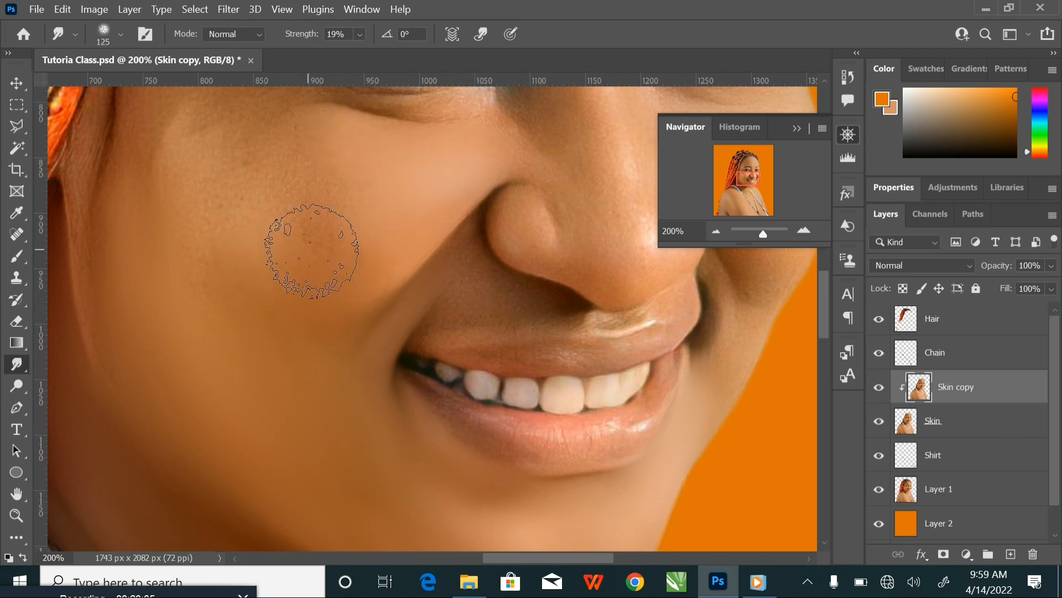
Smudge the upper cheek below the eye with the 125 px brush and save the document
scroll(311, 251, up, 2)
scroll(312, 251, left, 2)
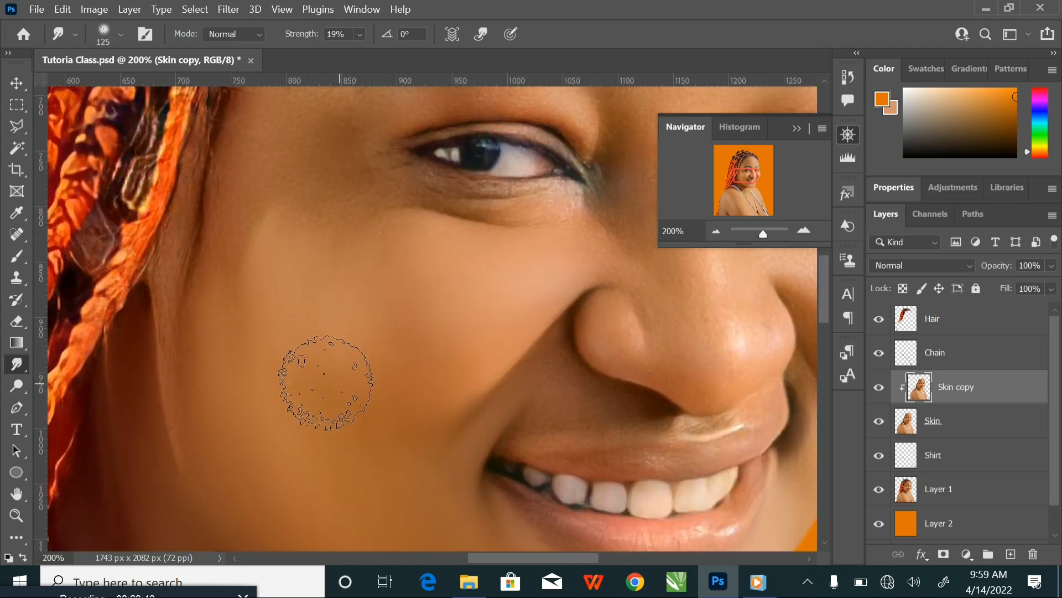
key(ctrl+minus)
drag(598, 401, 497, 360)
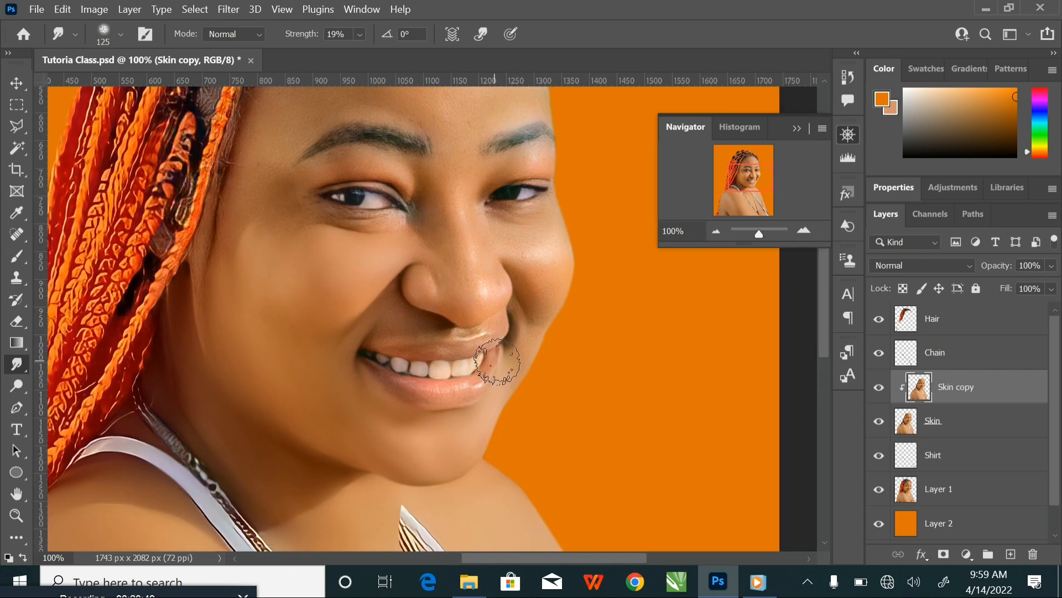
key(ctrl+s)
Smudge the far smile line and the cheek fold beside the nose with a small brush, starting at 35 px
key(ctrl+plus)
key(bracketleft)
key(bracketleft)
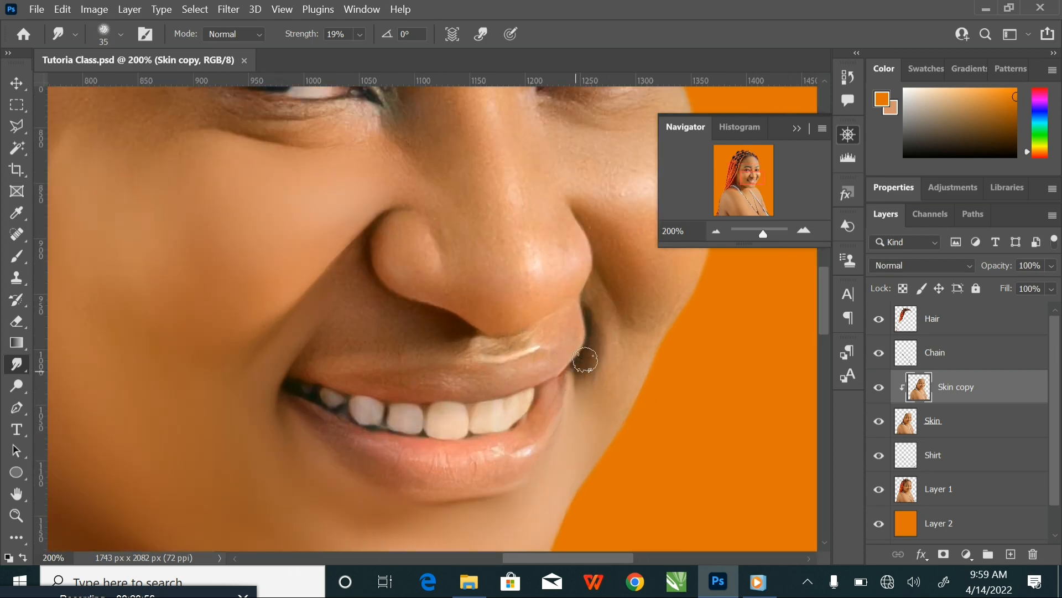
key(bracketleft)
key(bracketleft)
key(bracketleft)
key(bracketleft)
key(bracketleft)
key(bracketleft)
key(bracketleft)
key(ctrl+plus)
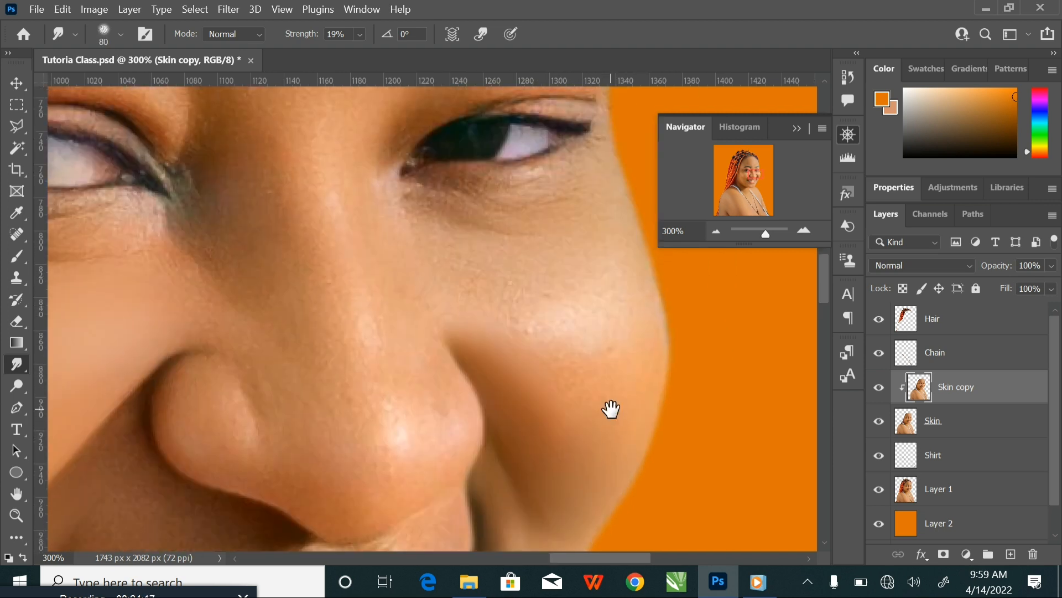
Smudge the textured upper cheek below the far eye smooth, out to the face edge, with an 80 px brush
drag(672, 316, 610, 408)
key(bracketright)
key(bracketright)
key(bracketright)
key(bracketleft)
key(bracketleft)
key(bracketleft)
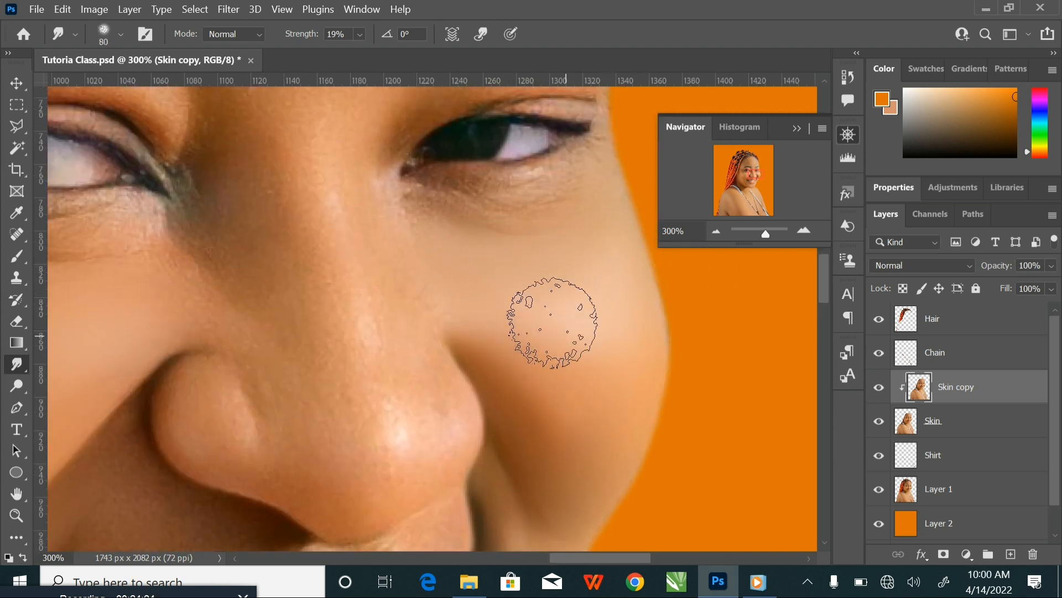
Smudge the folds beneath the near eye, going from a 45 px to a 60 px brush
drag(559, 313, 719, 301)
drag(383, 343, 532, 371)
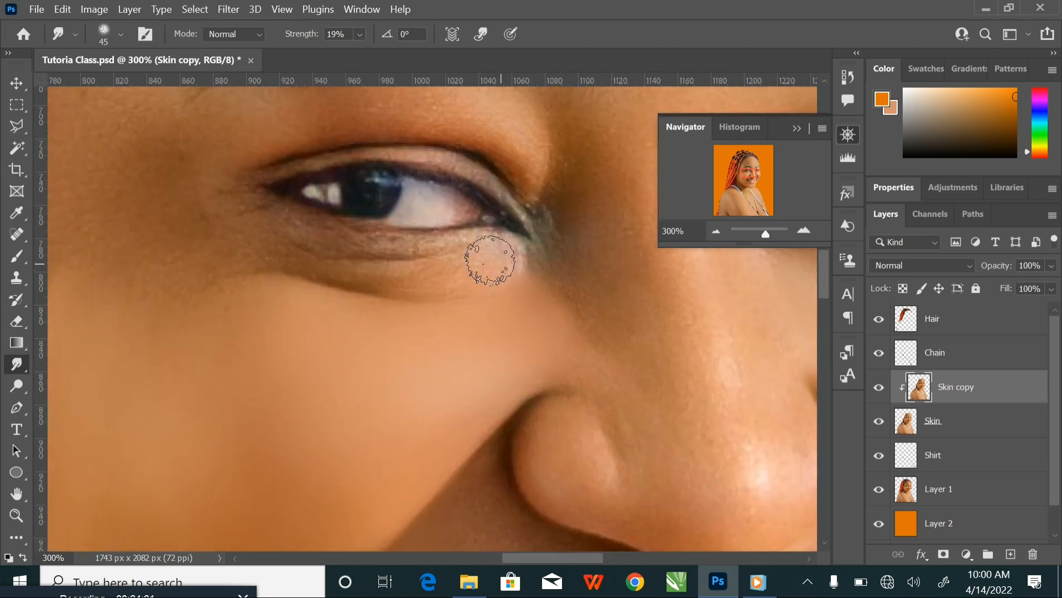
key(bracketleft)
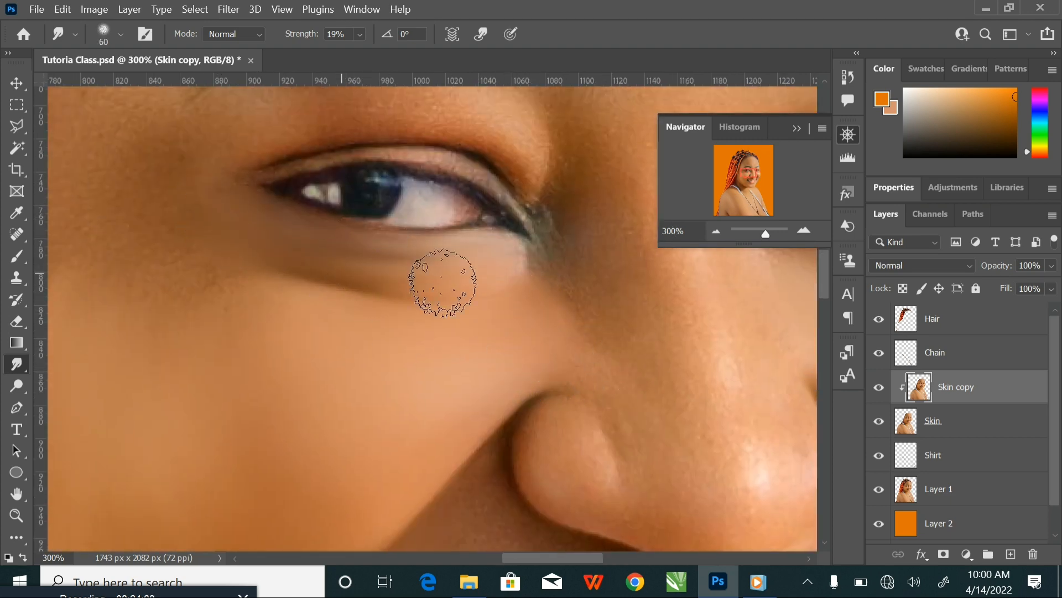
Smudge the temple and the cheek edge beside the braids, going from a 70 px to a 60 px brush
scroll(444, 278, left, 5)
key(bracketright)
key(bracketright)
key(bracketright)
scroll(265, 297, left, 5)
key(bracketleft)
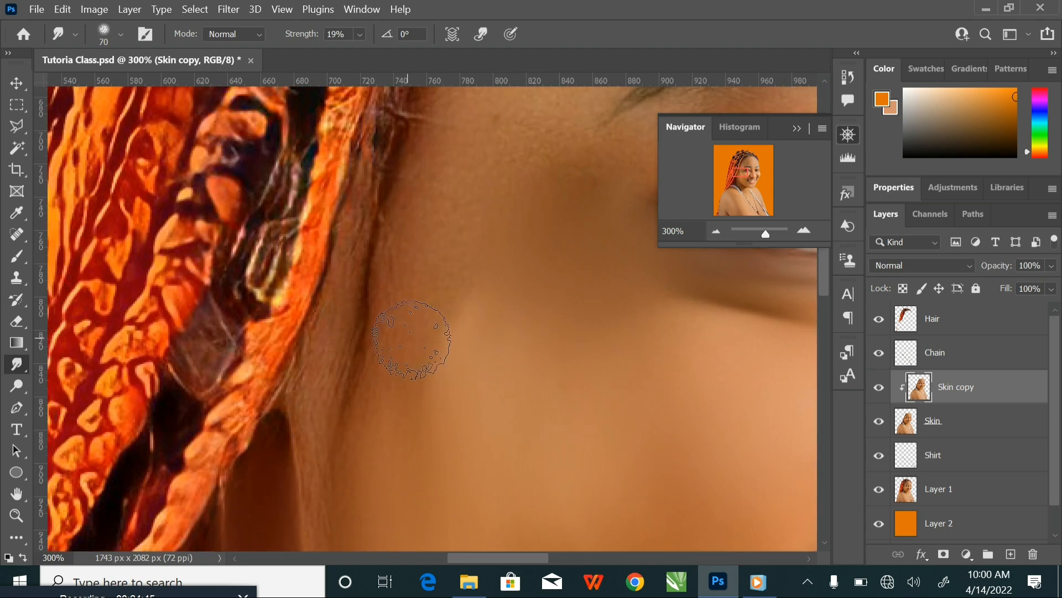
key(bracketleft)
scroll(339, 230, down, 3)
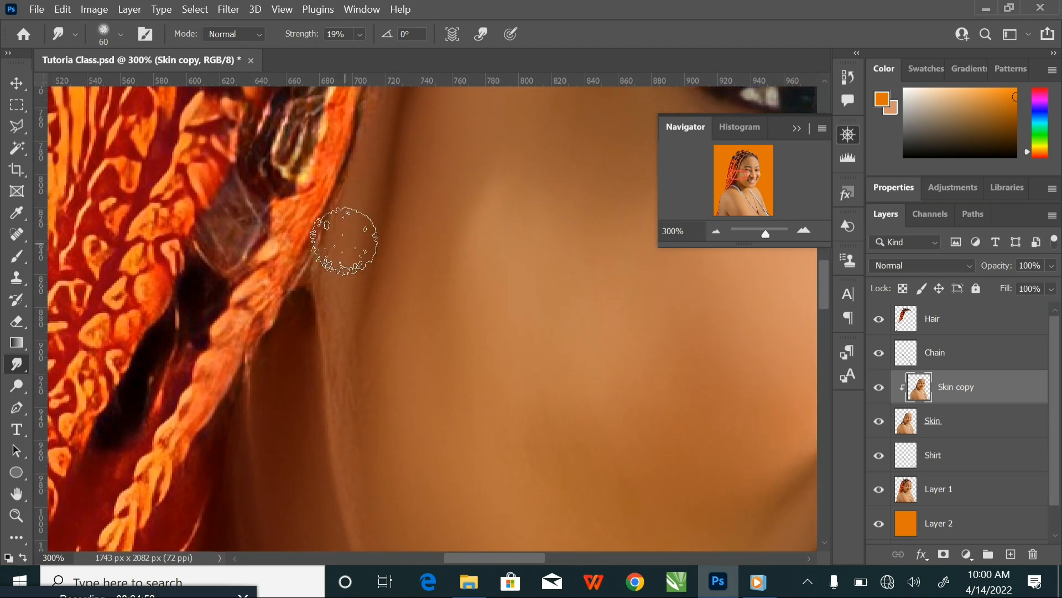
Enlarge the Smudge brush to 90 px and set its strength to 19%
drag(364, 418, 332, 166)
key(0)
key(ctrl+1)
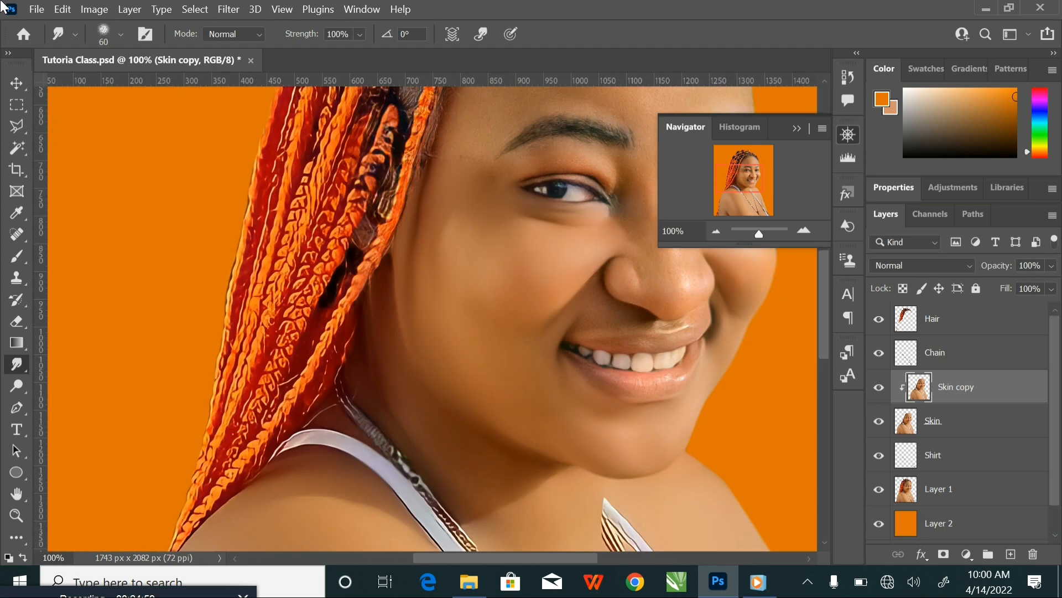
drag(459, 246, 365, 256)
key(bracketright)
key(bracketright)
key(bracketright)
key(ctrl+plus)
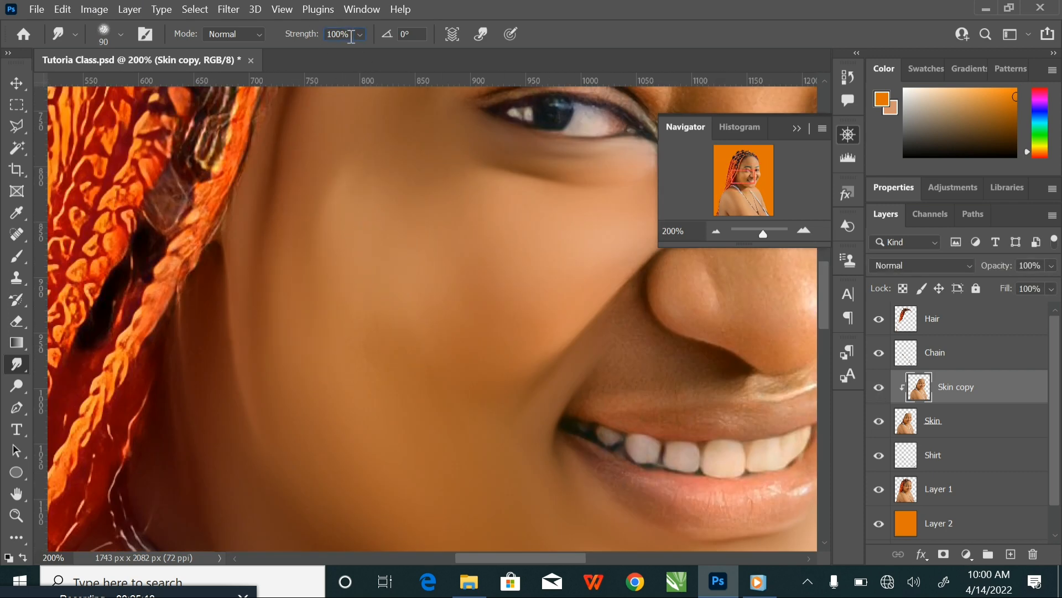
text(9)
Smudge the temple and the side of the forehead beside the near eyebrow with a 100 px brush
key(bracketright)
key(bracketright)
drag(442, 230, 461, 357)
key(bracketleft)
drag(388, 166, 363, 295)
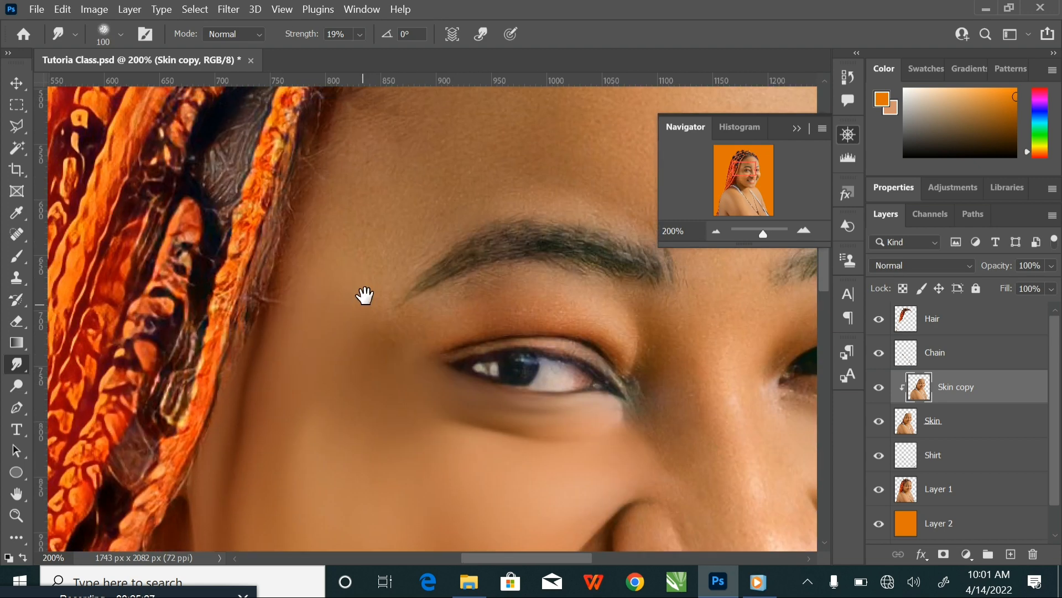
drag(390, 171, 365, 298)
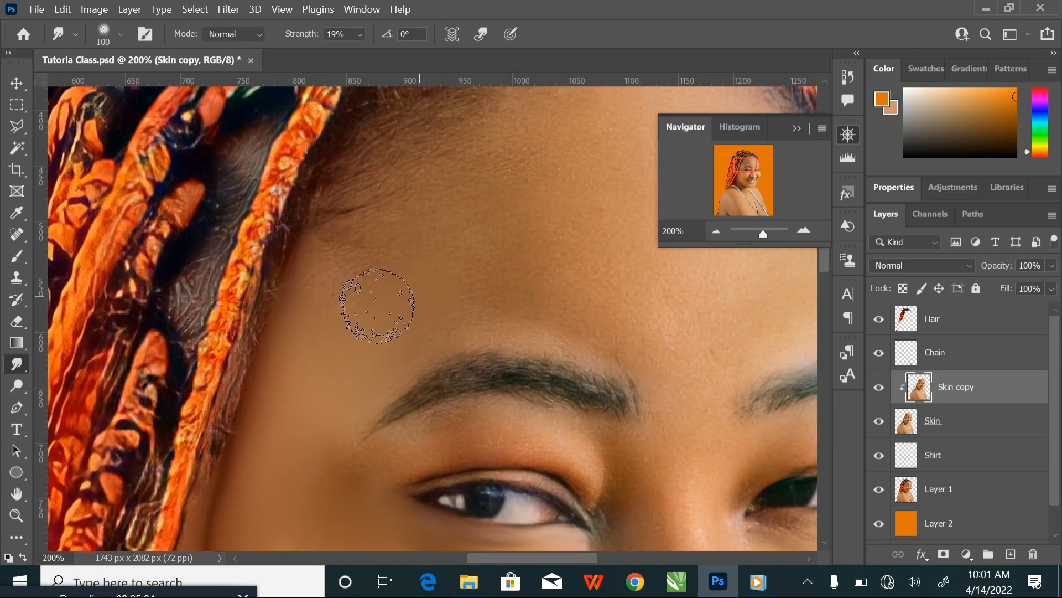
key(bracketright)
key(bracketright)
Smudge the fine lines directly beneath the far eye with a 45 px brush
scroll(369, 208, down, 6)
key(ctrl+plus)
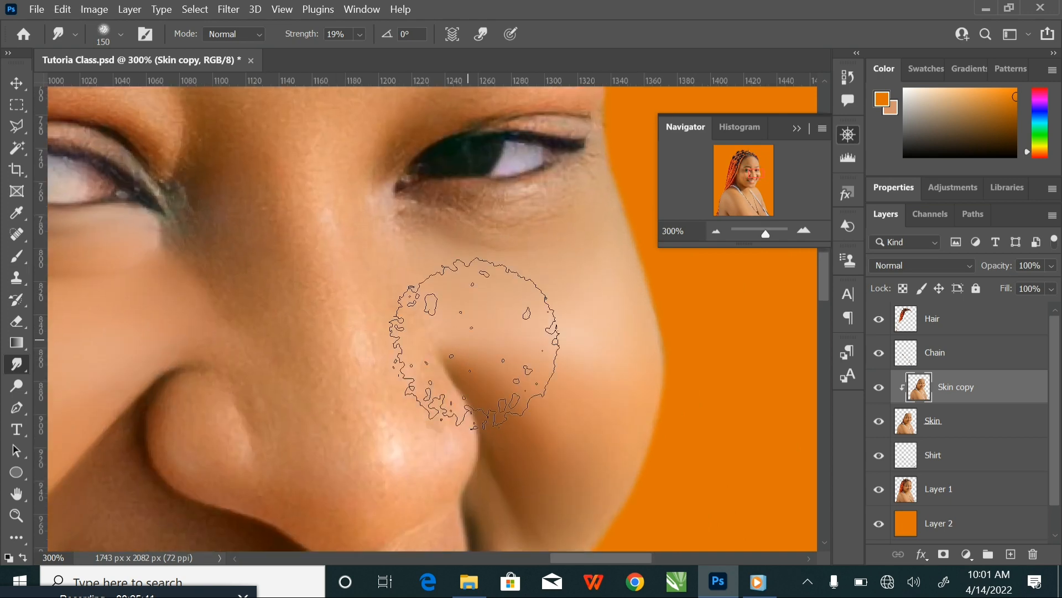
key(bracketleft)
key(bracketleft)
key(bracketleft)
key(bracketleft)
key(bracketleft)
key(bracketleft)
key(bracketleft)
key(bracketleft)
key(bracketleft)
drag(459, 204, 563, 200)
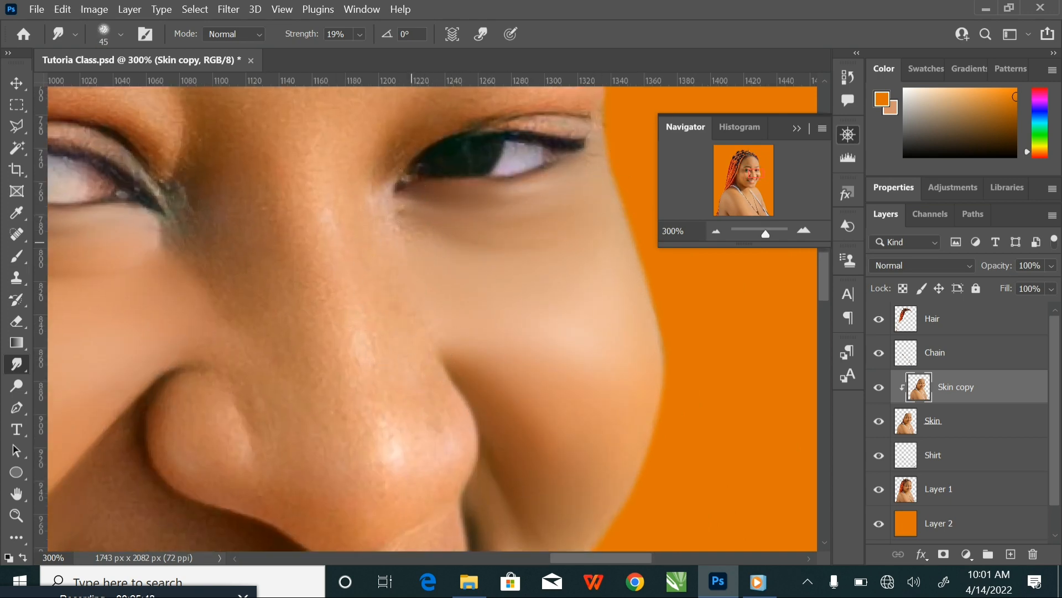
Smudge the far side and the tip of the nose, varying the brush between 50 and 80 px
key(bracketright)
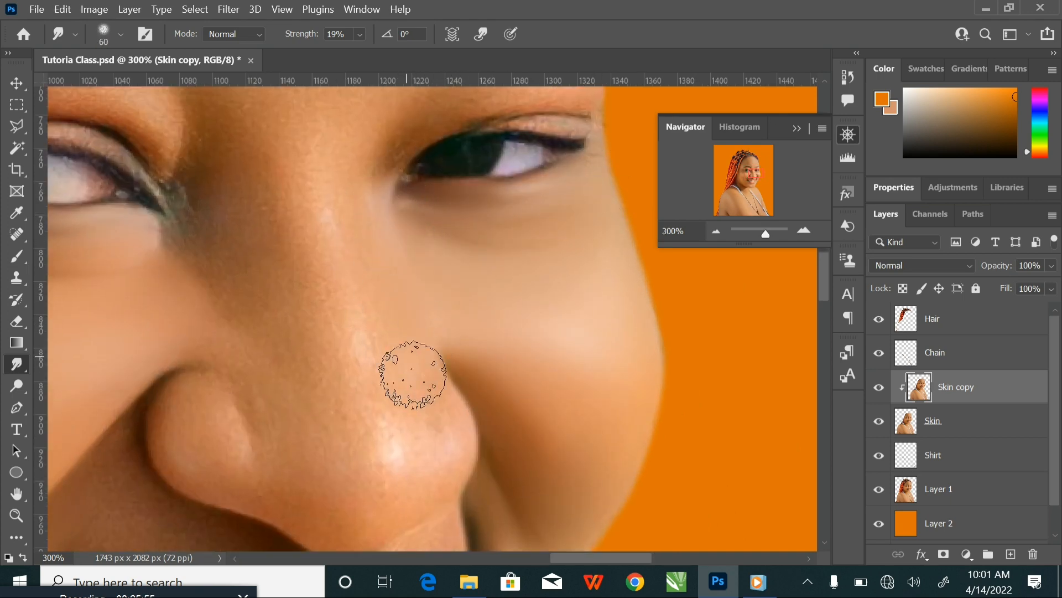
scroll(456, 387, down, 3)
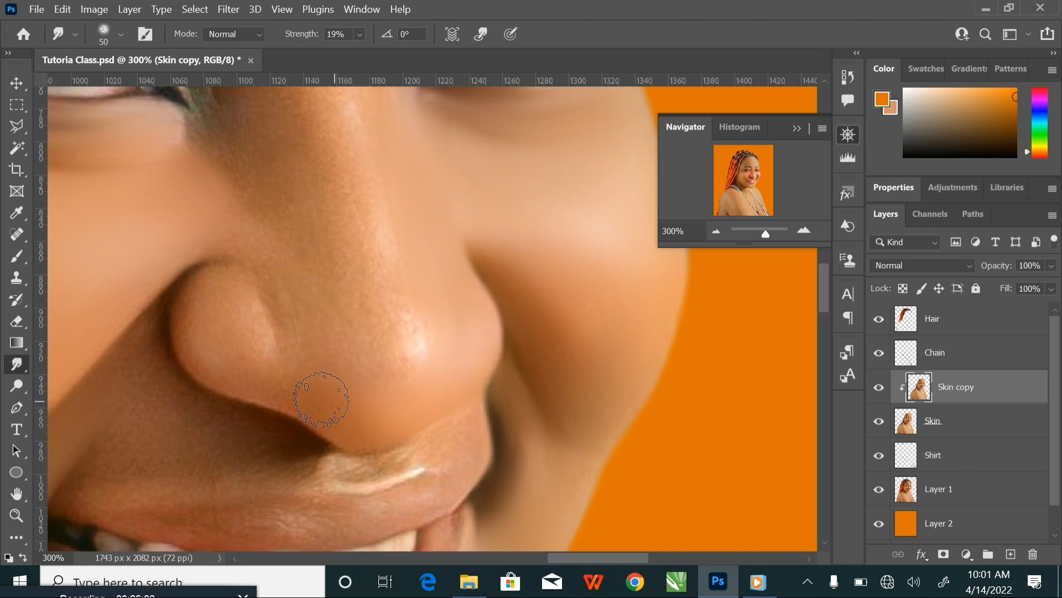
key(bracketright)
key(bracketright)
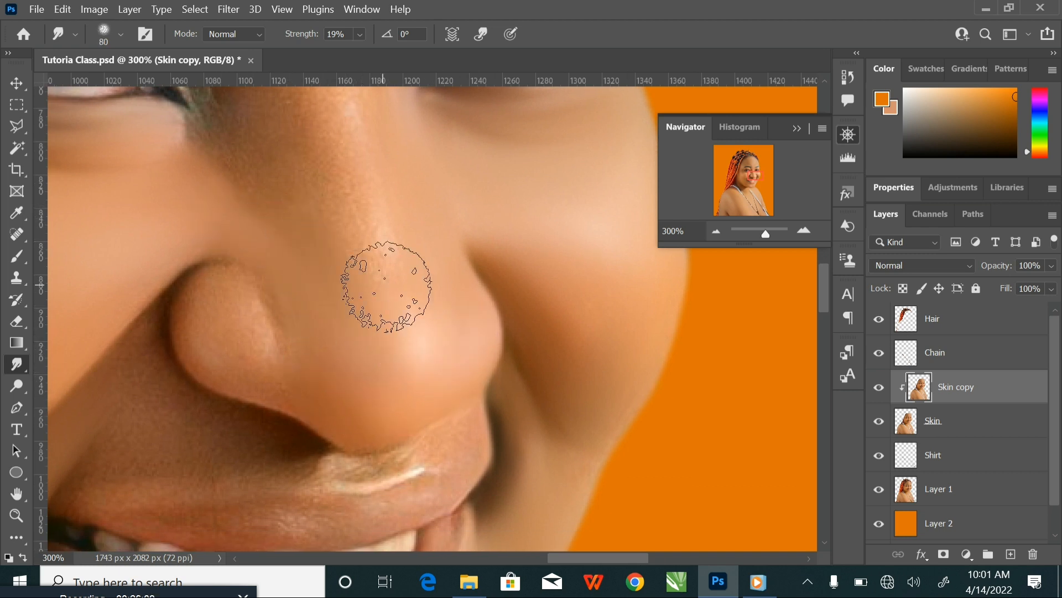
Smudge the nose bridge and the near nostril, reducing the brush to 60 px
drag(379, 280, 446, 351)
mouse_move(469, 444)
mouse_down()
mouse_move(444, 315)
mouse_move(437, 369)
mouse_up()
key(bracketleft)
key(bracketleft)
key(bracketleft)
key(bracketleft)
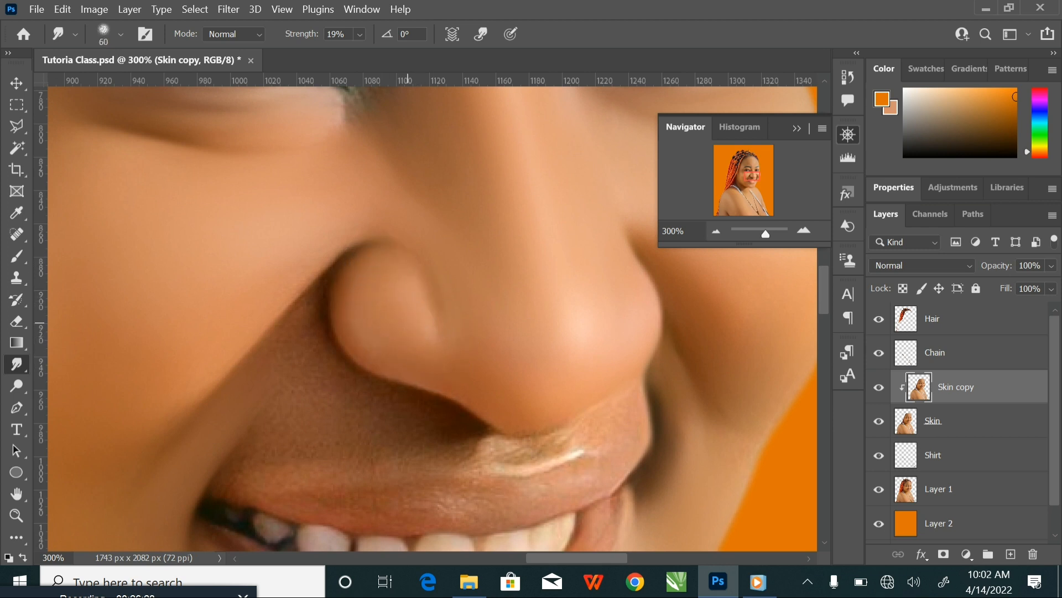
Smudge the skin between the nose and the upper lip with a 45 px brush
drag(548, 409, 492, 216)
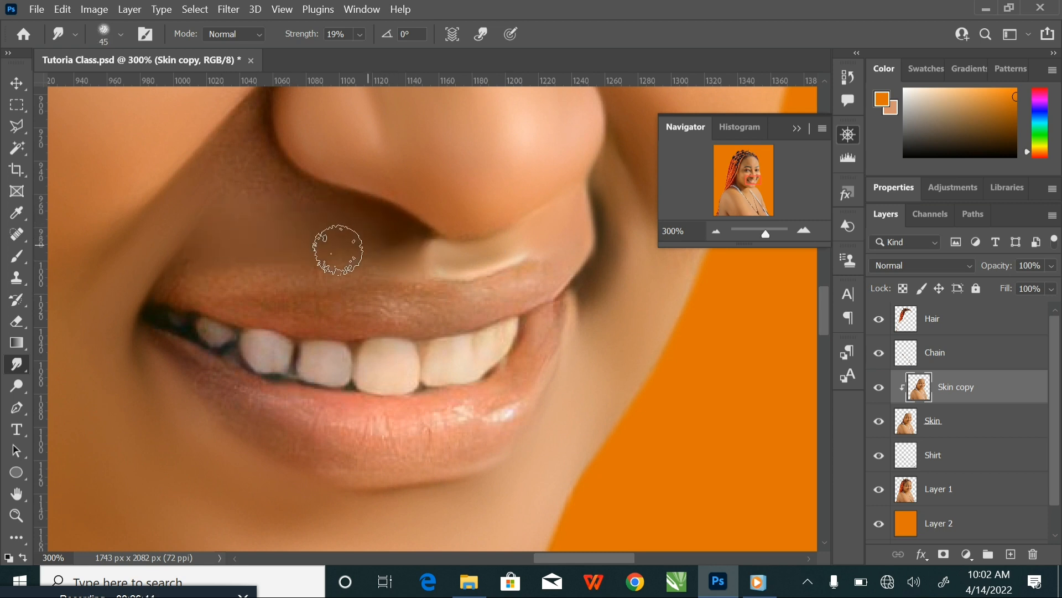
key(bracketleft)
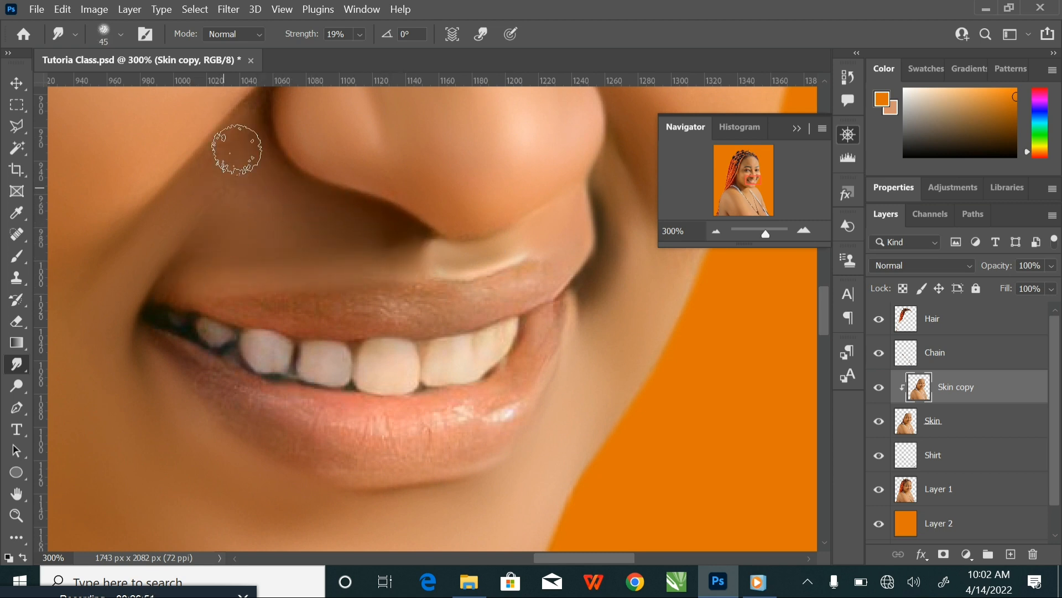
drag(228, 197, 328, 325)
Smudge the near half of the lower lip, starting at 30 px and enlarging the brush to 50 px
key(bracketleft)
key(bracketleft)
drag(363, 487, 359, 252)
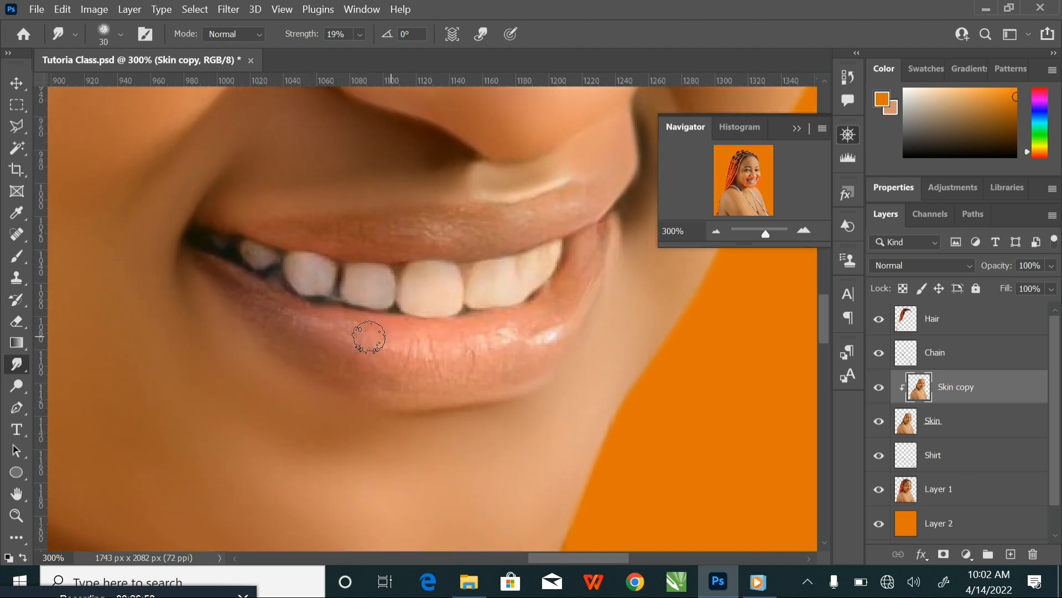
drag(367, 339, 436, 406)
key(bracketright)
key(bracketright)
key(bracketright)
key(bracketright)
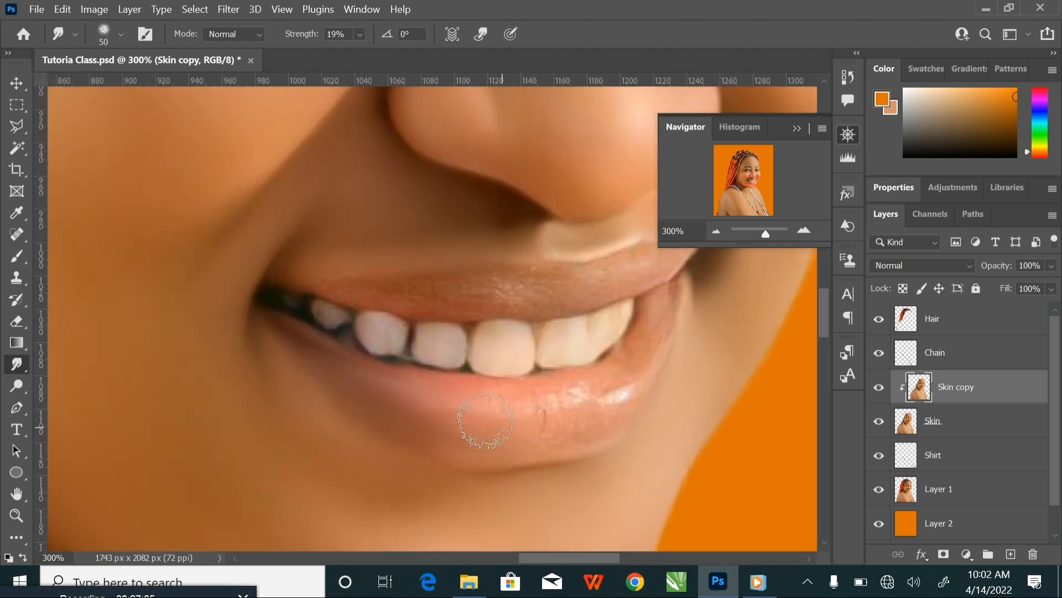
Smudge the highlight and creases on the far half of the lower lip up to the mouth corner
key(bracketright)
mouse_move(624, 377)
mouse_down()
mouse_move(537, 396)
mouse_move(615, 393)
mouse_move(580, 427)
mouse_move(602, 415)
mouse_move(547, 419)
mouse_up()
key(bracketright)
drag(627, 401, 505, 460)
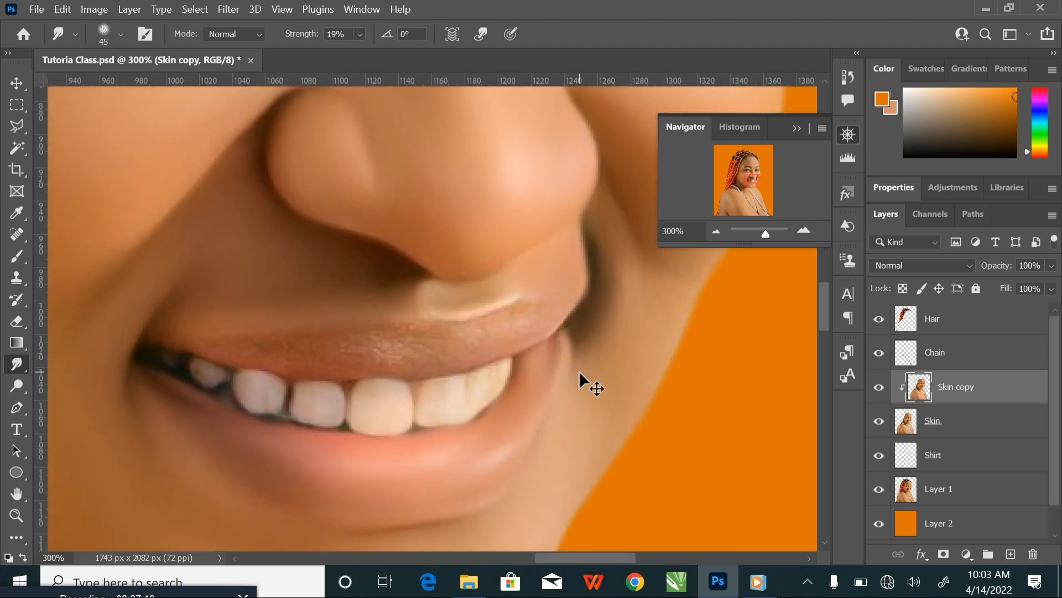
Smudge the upper lip from the far side to the near mouth corner, using 35 px and 30 px brushes
key(ctrl+plus)
key(bracketleft)
key(bracketleft)
mouse_move(588, 325)
mouse_down()
mouse_move(507, 333)
mouse_move(464, 361)
mouse_up()
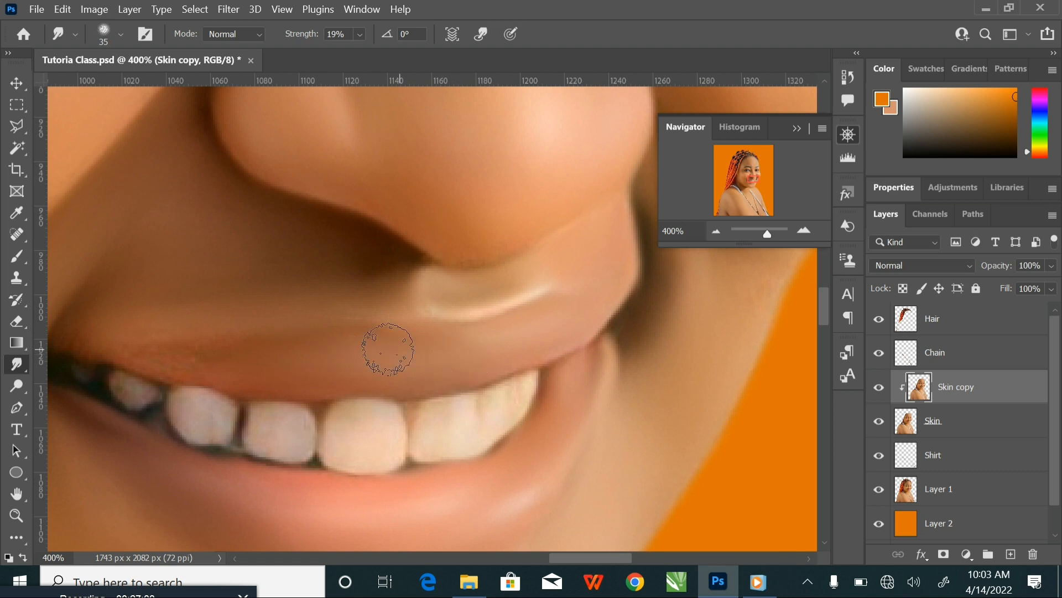
drag(349, 348, 528, 375)
key(bracketleft)
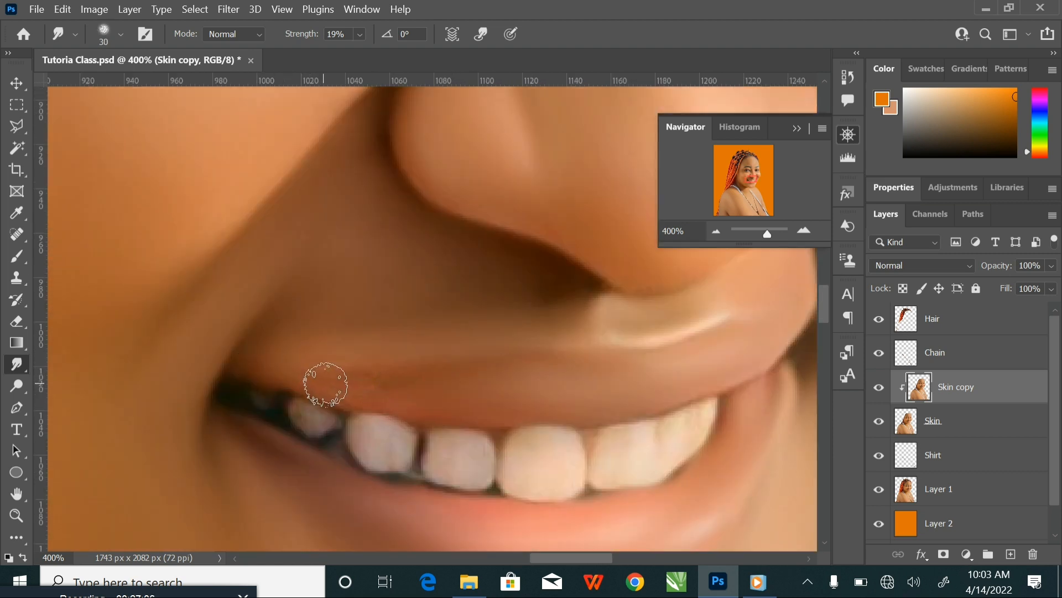
drag(326, 384, 463, 380)
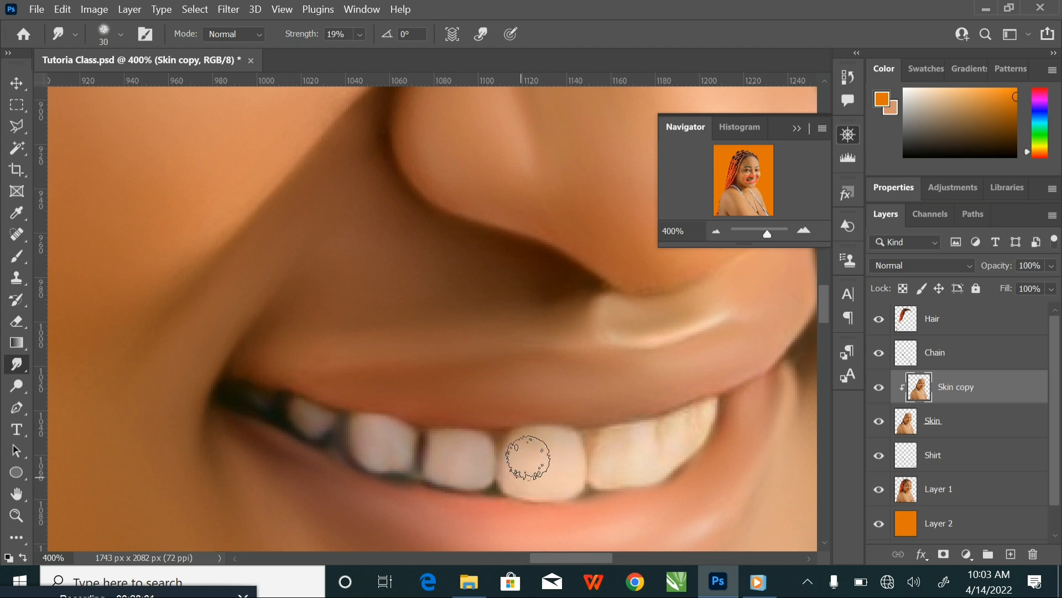
Smudge the teeth, reducing the brush from 30 px to 15 px, and save the document
key(bracketleft)
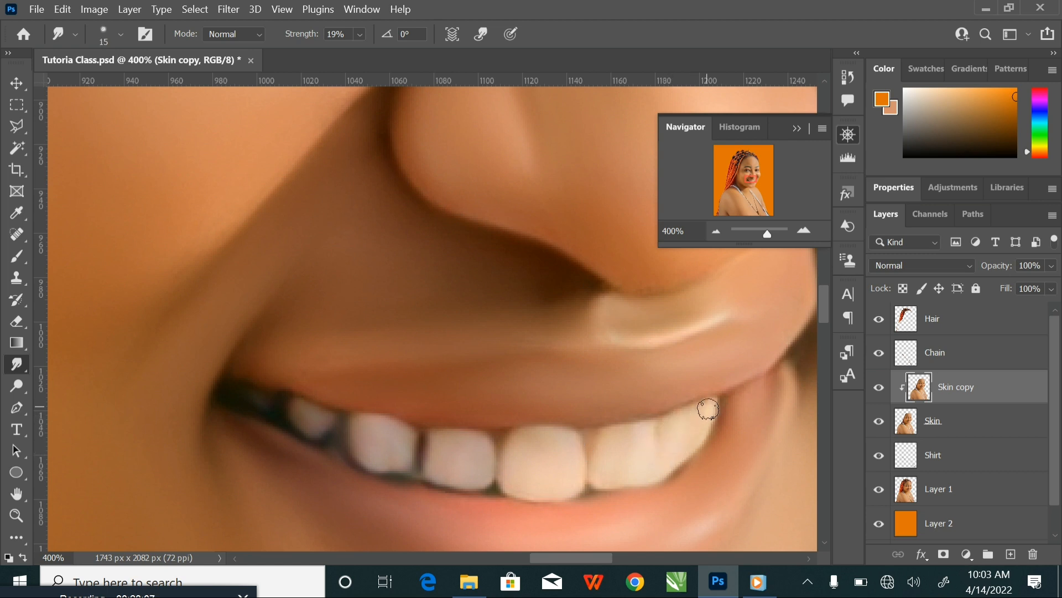
key(ctrl+minus)
key(ctrl+minus)
key(ctrl+minus)
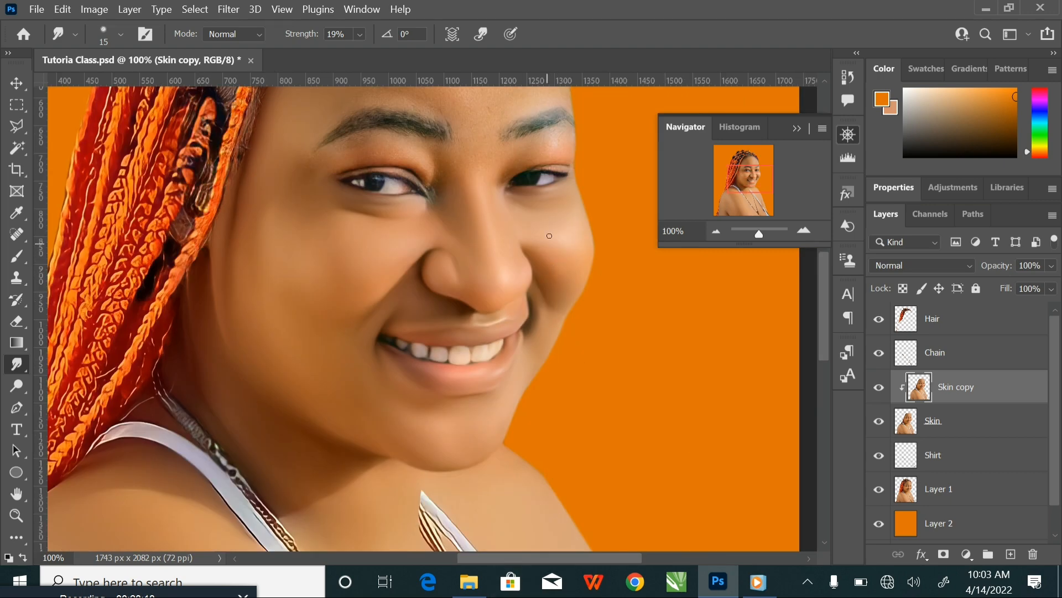
drag(550, 236, 472, 373)
key(ctrl+plus)
key(ctrl+plus)
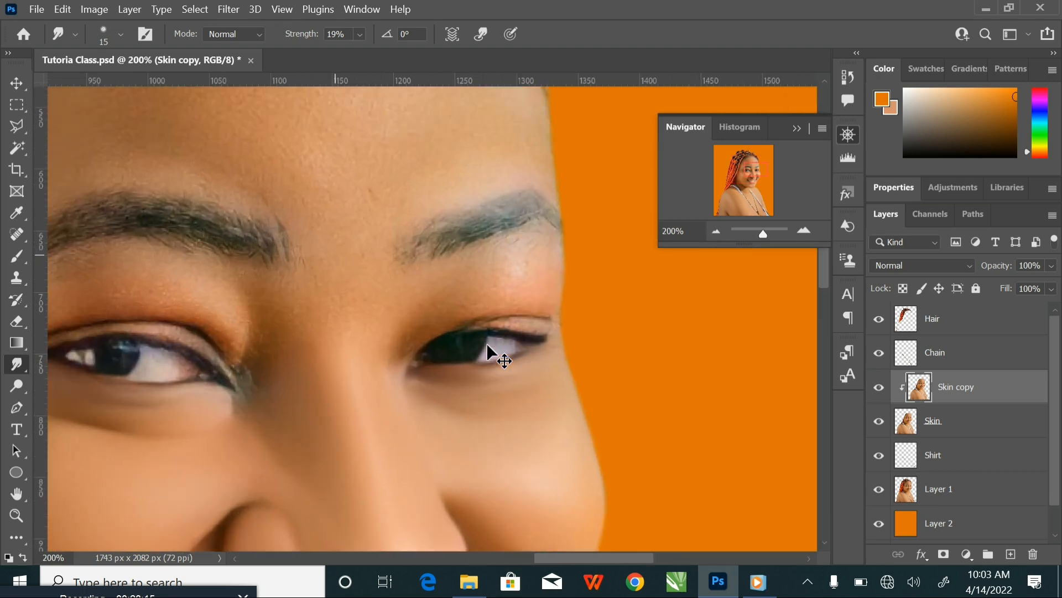
key(ctrl+s)
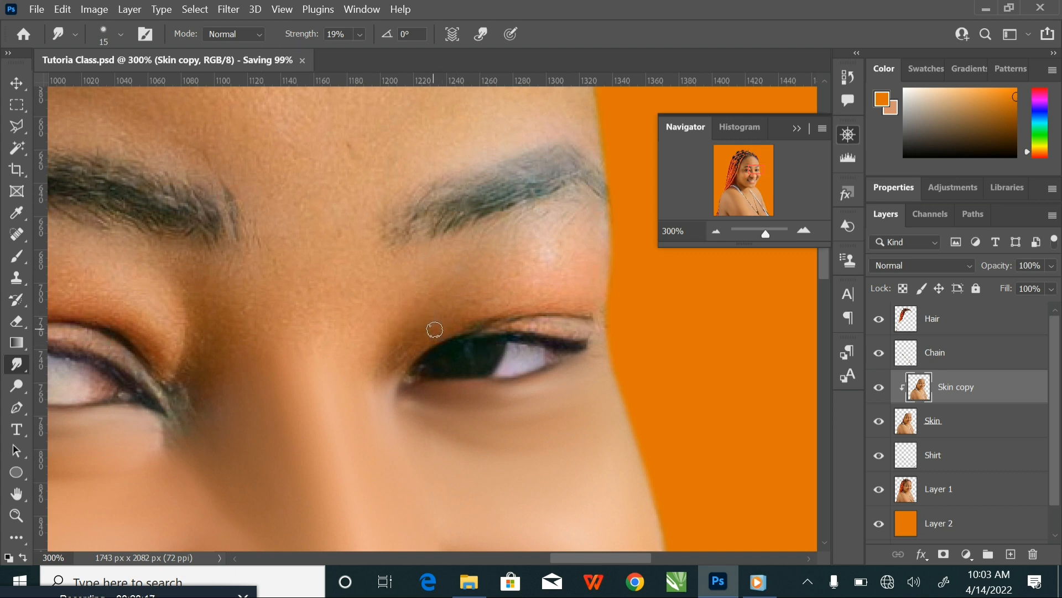
Smudge the far eyelid and the skin under its eyebrow with 45 to 60 px brushes, finishing around the eye at 40 px
key(bracketright)
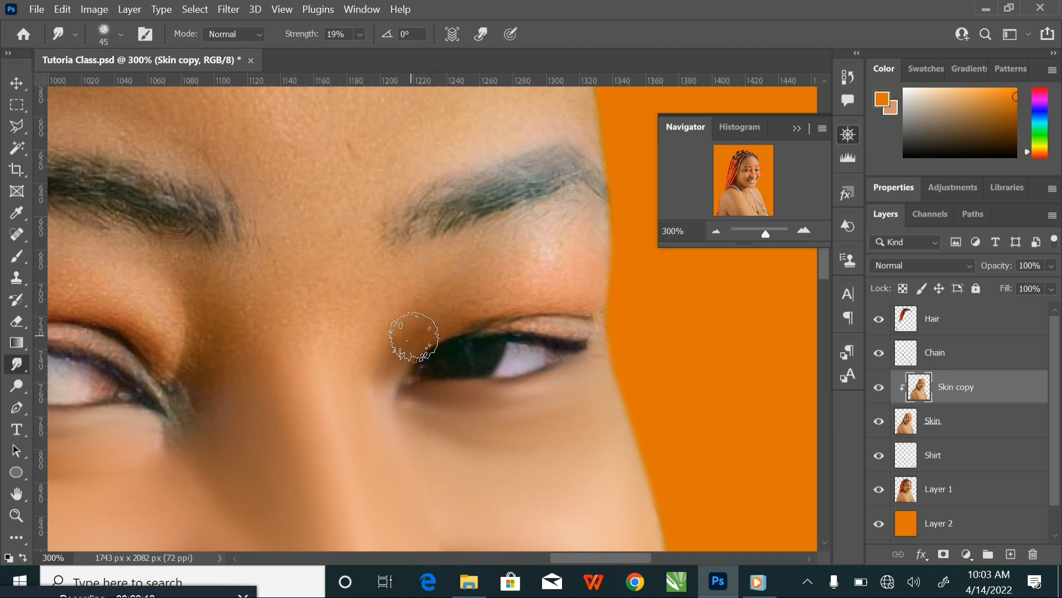
key(bracketright)
key(bracketright)
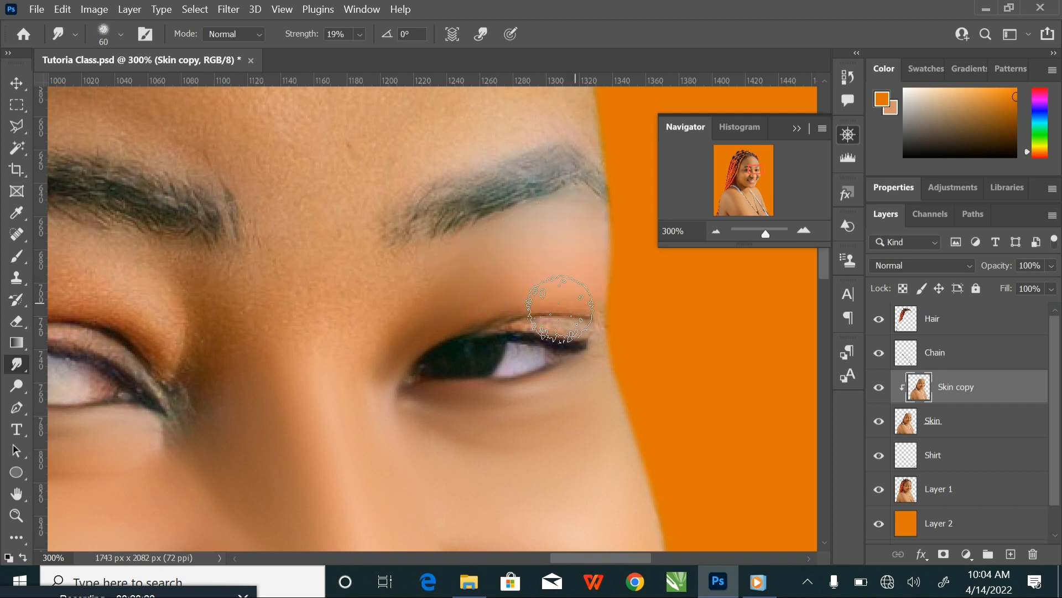
key(bracketleft)
key(bracketleft)
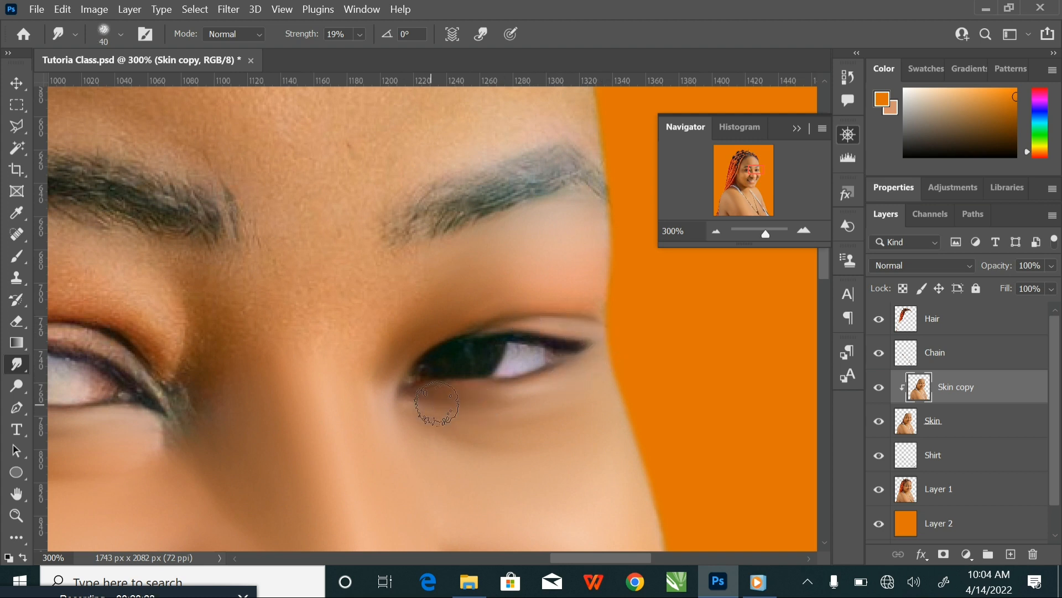
Smudge the upper nose bridge and the skin between the eyebrows with a 70 px brush
key(bracketright)
key(bracketright)
key(bracketright)
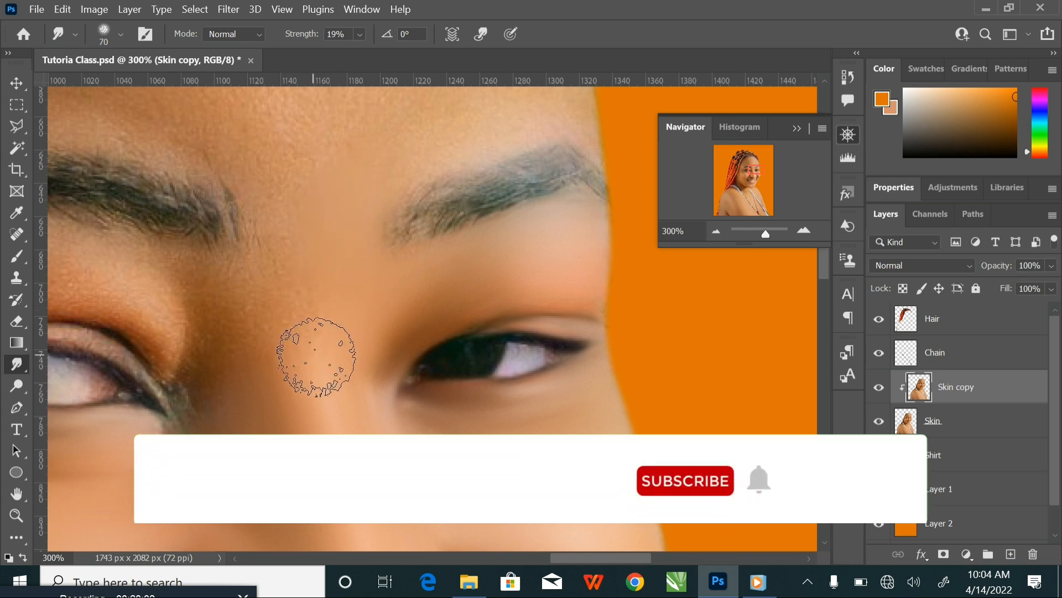
key(bracketleft)
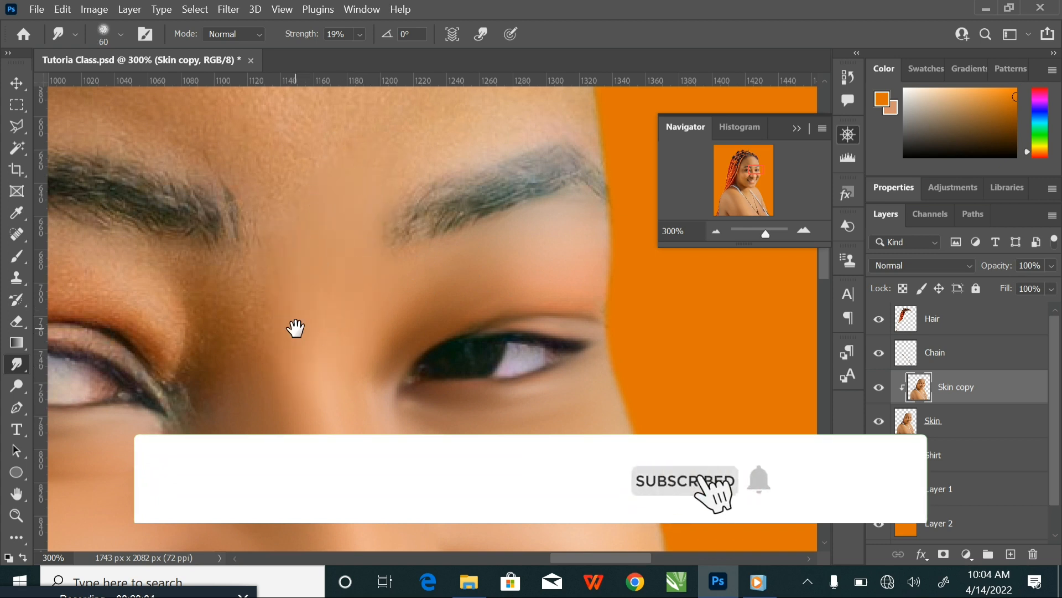
Smudge the near eyelid and the skin under its eyebrow with 45 to 60 px brushes
drag(297, 327, 463, 239)
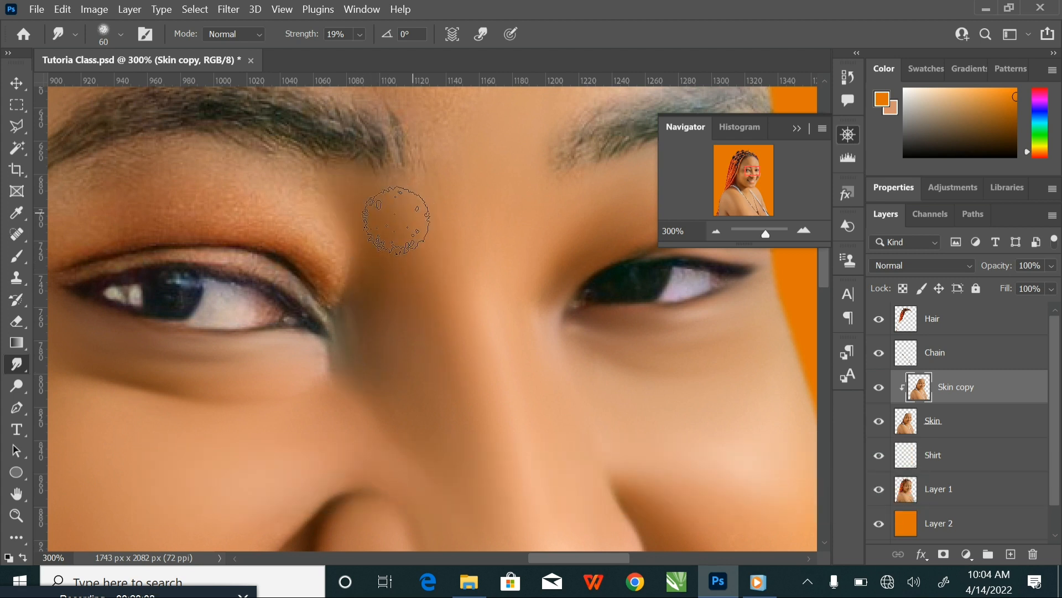
drag(360, 210, 459, 256)
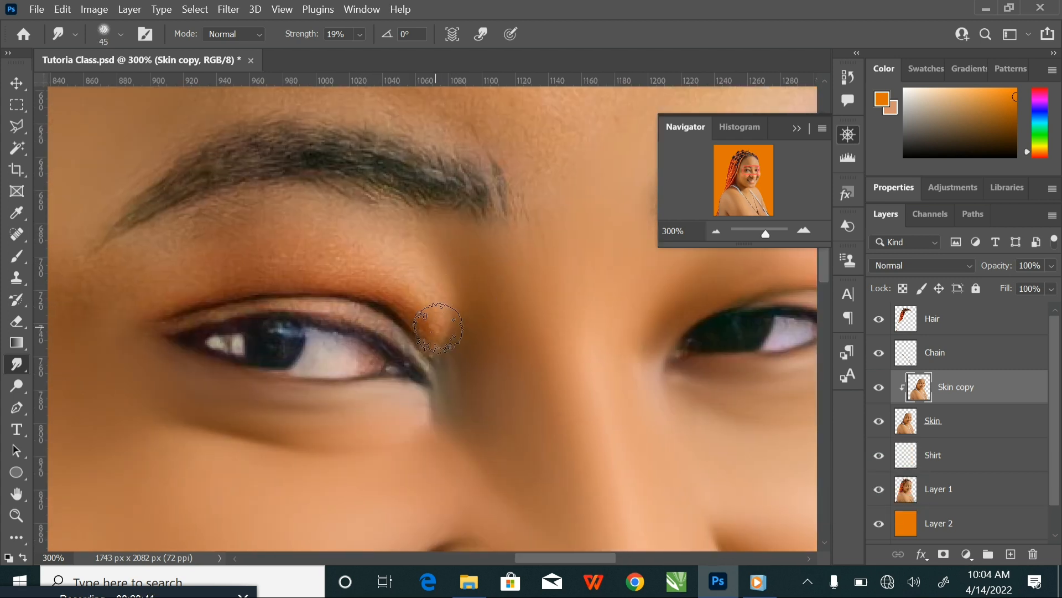
key(])
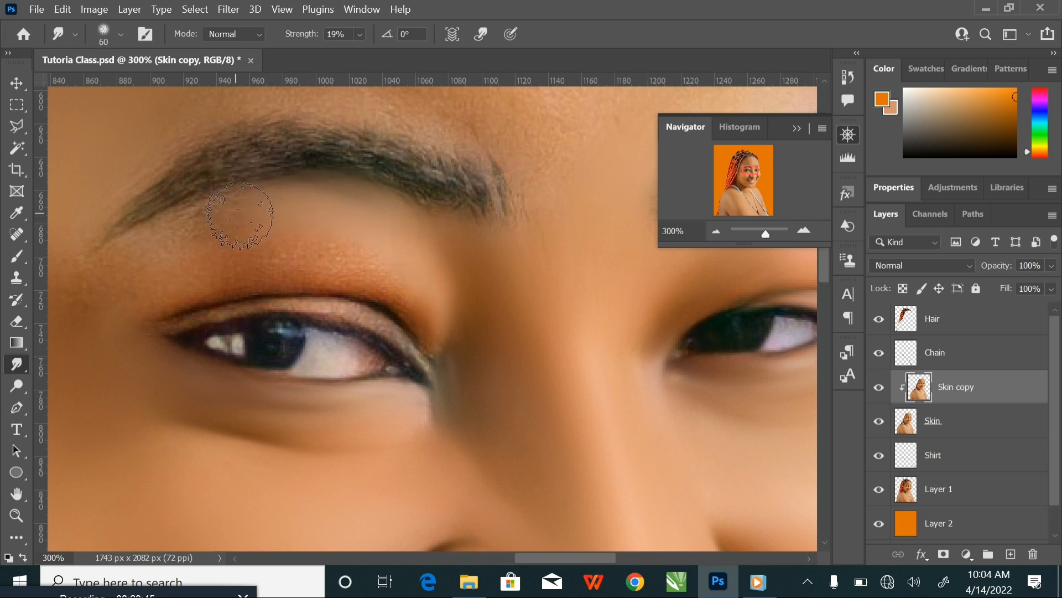
key([)
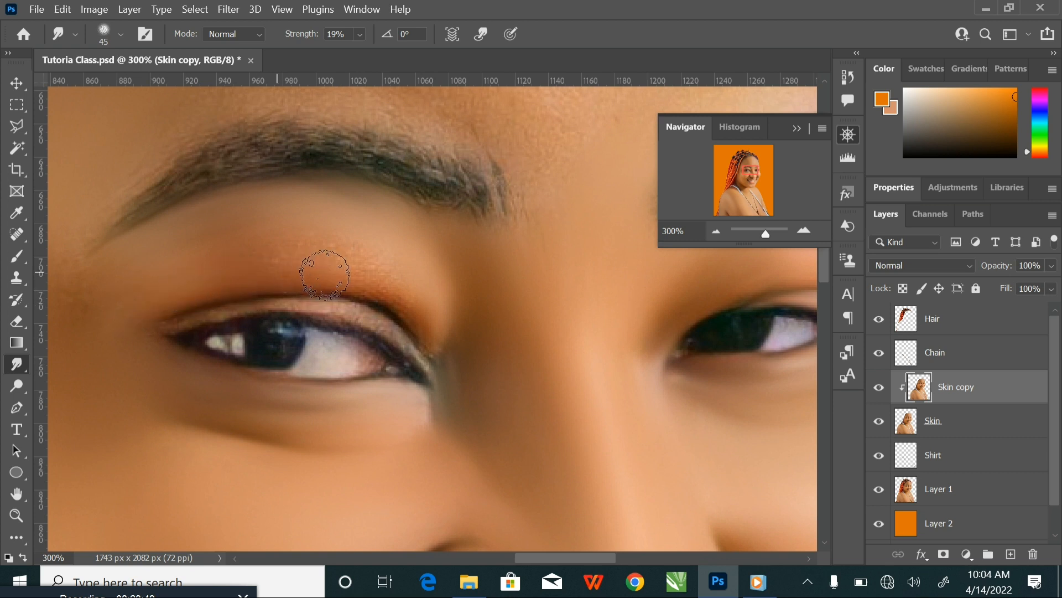
key(])
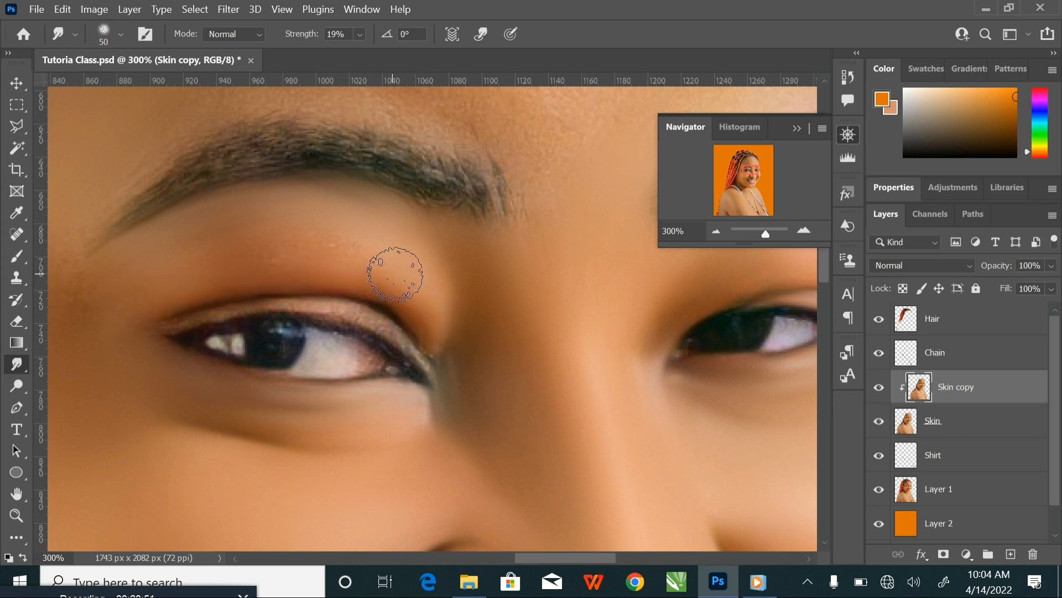
mouse_move(393, 270)
mouse_down()
mouse_move(327, 238)
mouse_move(232, 257)
mouse_up()
Smudge the near eye's upper lash line at 25 px and the skin around its inner corner at 40 to 60 px
key(bracketleft)
key(bracketleft)
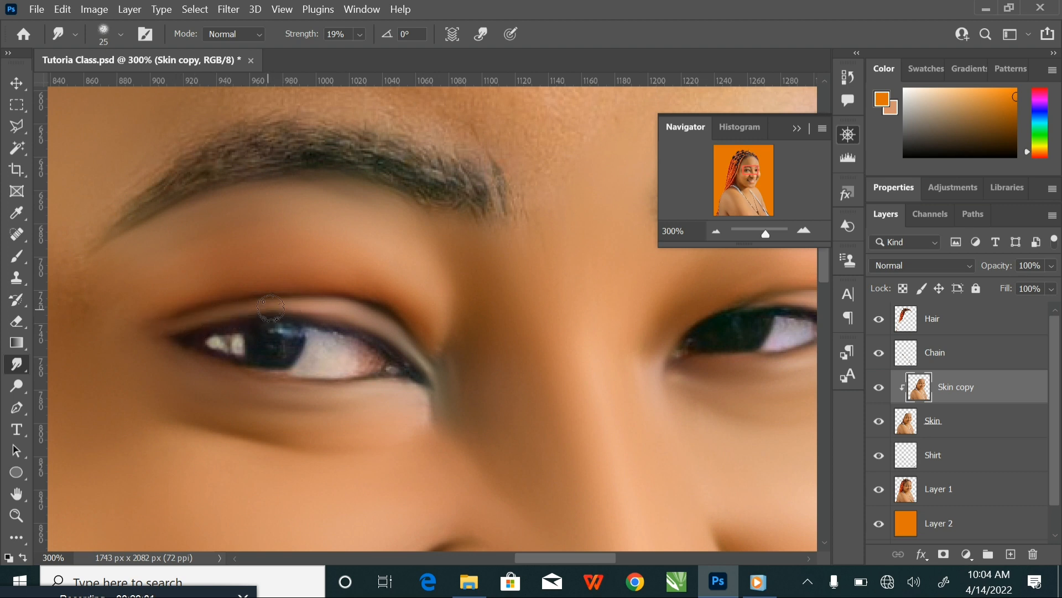
key(bracketright)
key(bracketright)
key(bracketright)
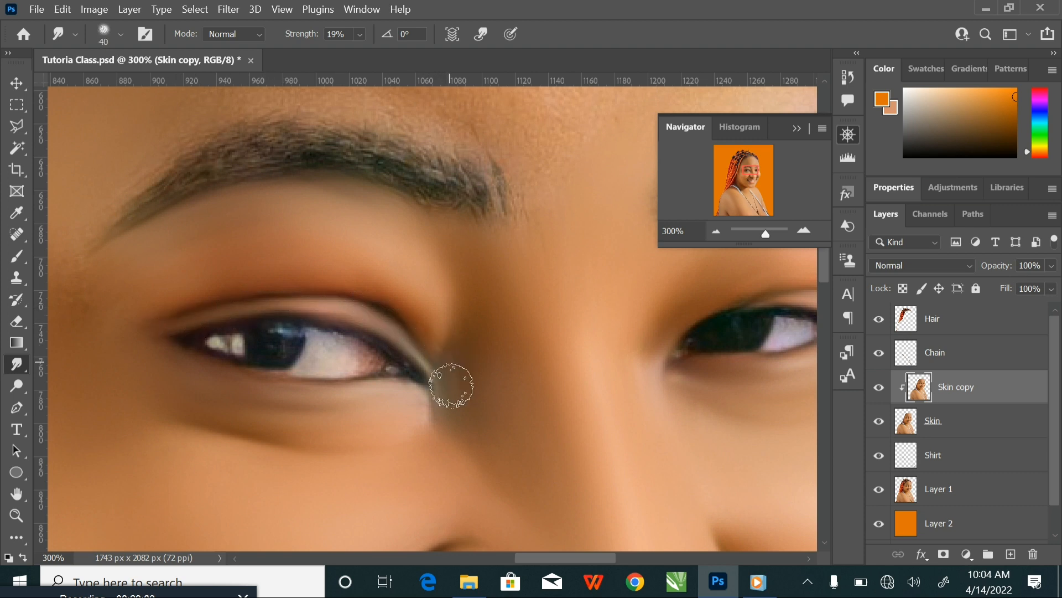
key(bracketright)
key(bracketright)
key(bracketright)
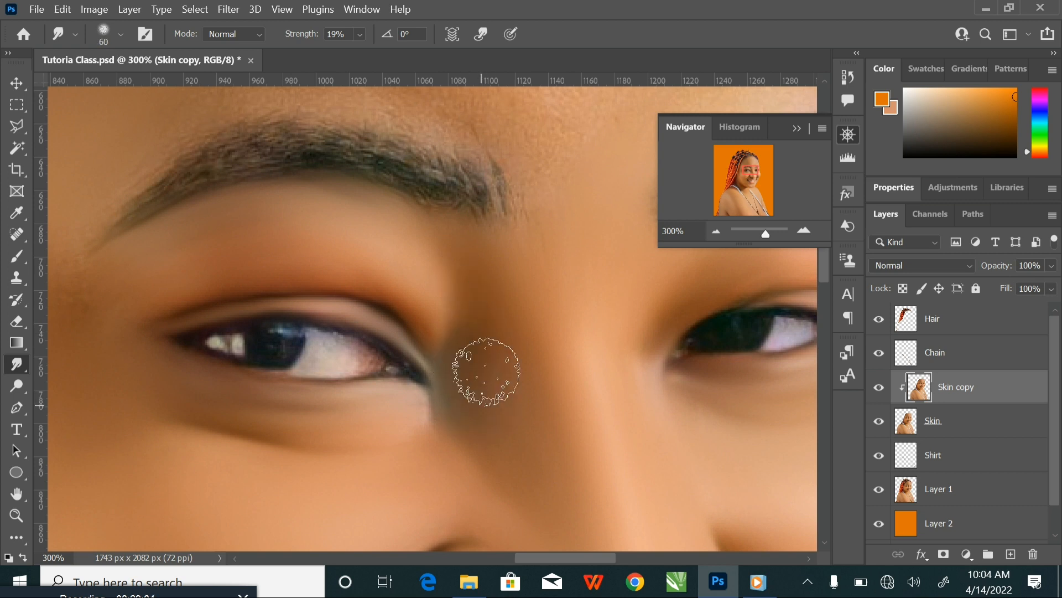
Smudge the temple beside the near eye with 60 to 80 px brushes and the skin above its eyebrow at 70 px
drag(373, 355, 605, 367)
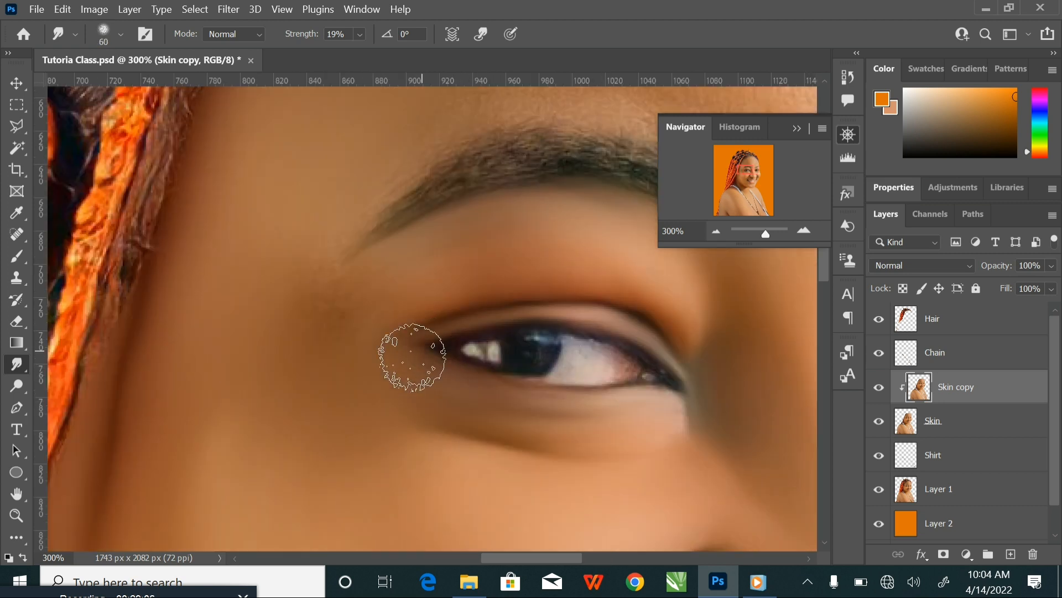
key(bracketright)
key(bracketright)
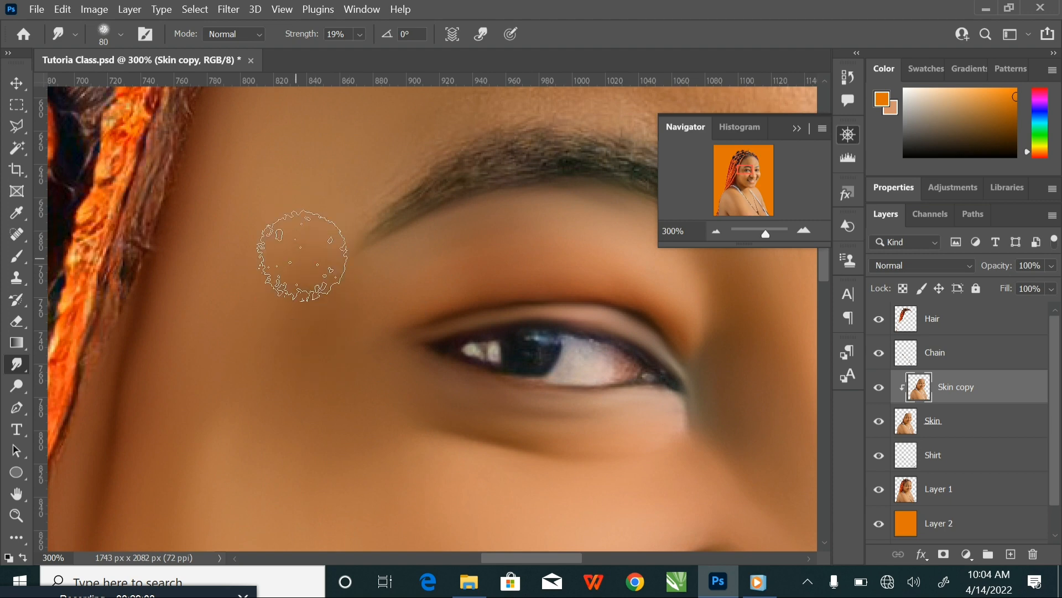
key(bracketleft)
drag(418, 140, 293, 286)
mouse_move(411, 227)
mouse_down()
mouse_move(533, 253)
mouse_move(478, 229)
mouse_move(349, 241)
mouse_move(510, 248)
mouse_move(604, 266)
mouse_move(669, 306)
mouse_move(656, 295)
mouse_move(680, 375)
mouse_up()
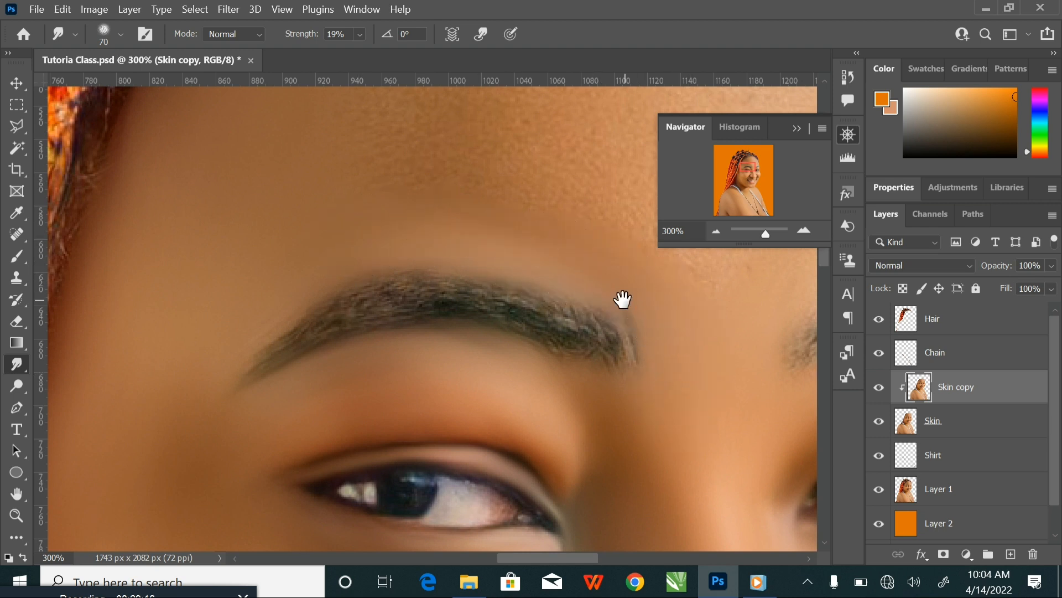
Smudge the lower forehead above the brows and the skin along the hairline, enlarging the brush from 90 px to 175 px
drag(621, 296, 479, 339)
key(bracketright)
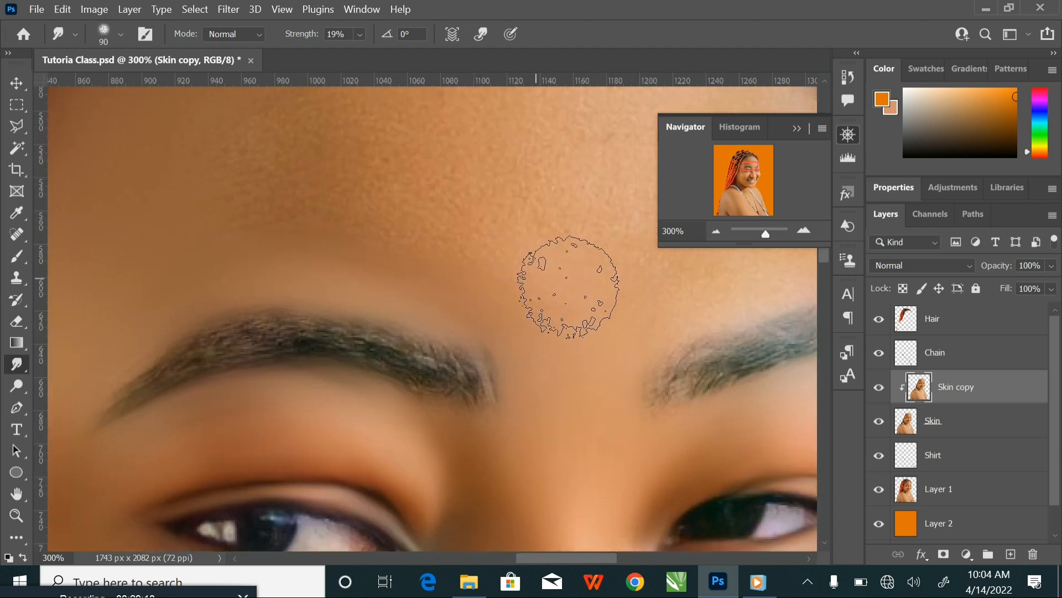
key(bracketright)
key(ctrl+minus)
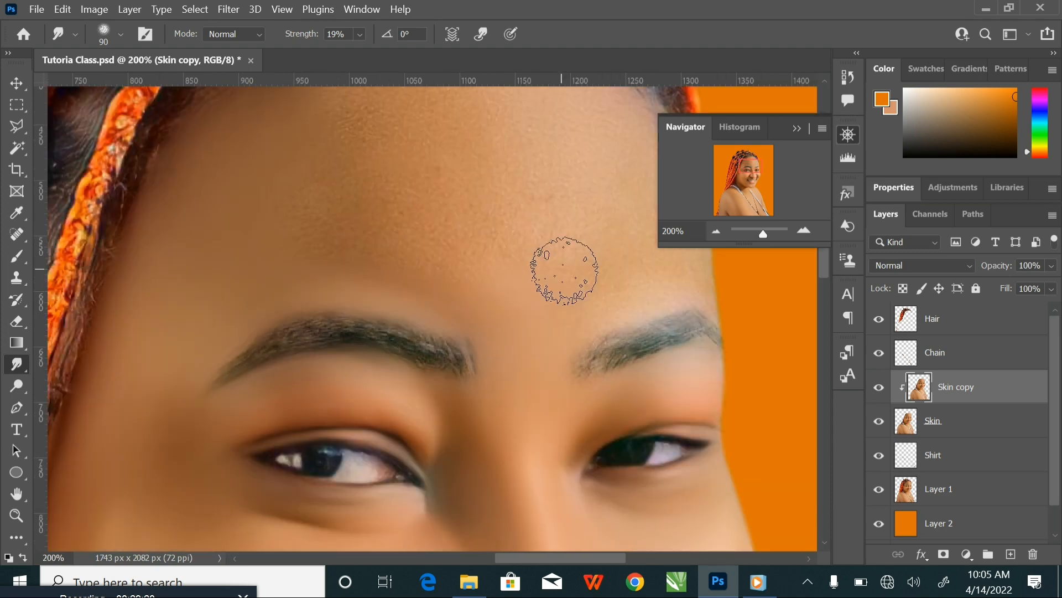
drag(564, 271, 485, 342)
key(bracketright)
key(bracketright)
key(bracketright)
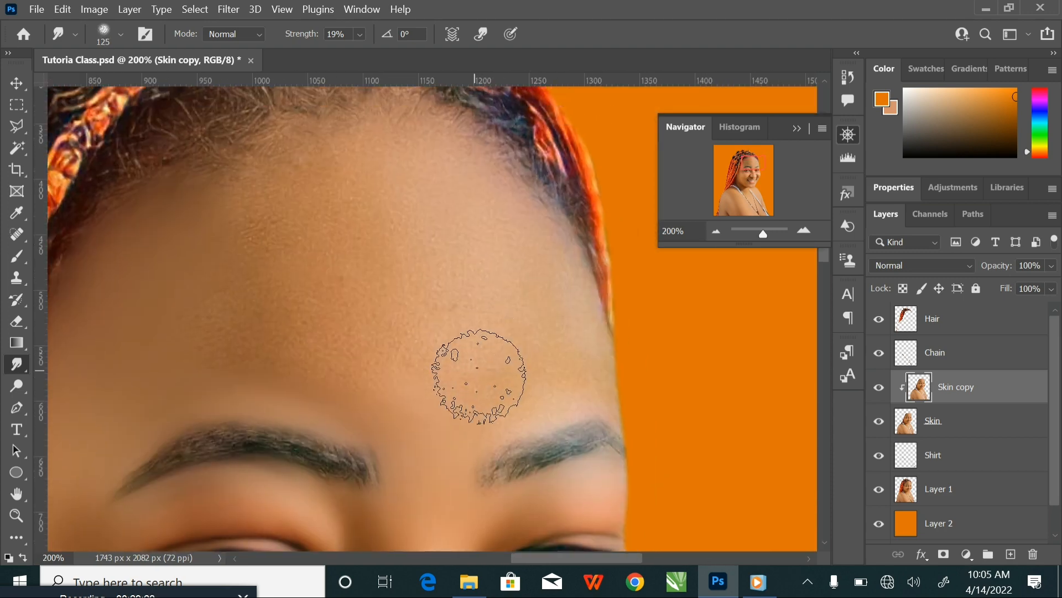
key(bracketright)
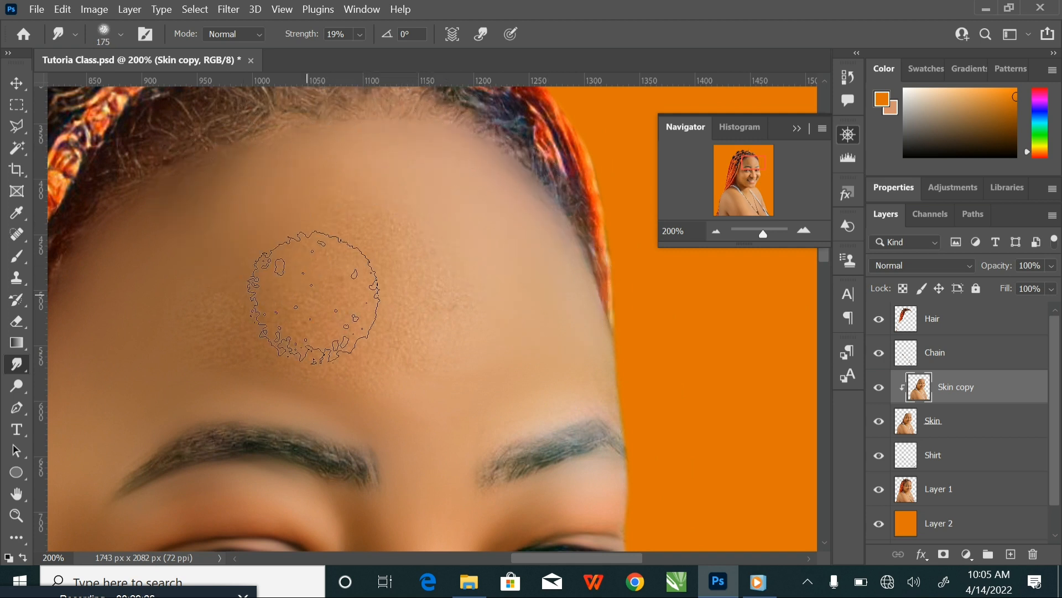
Smudge the middle of the forehead with 175 and 200 px brushes, finishing at 150 px
key(bracketleft)
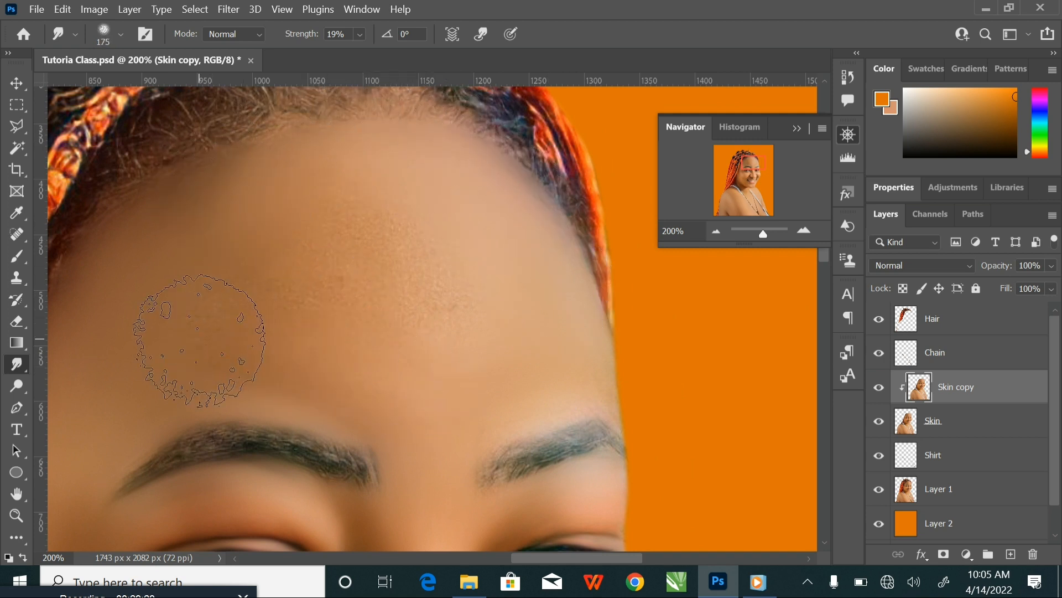
key(bracketright)
key(bracketright)
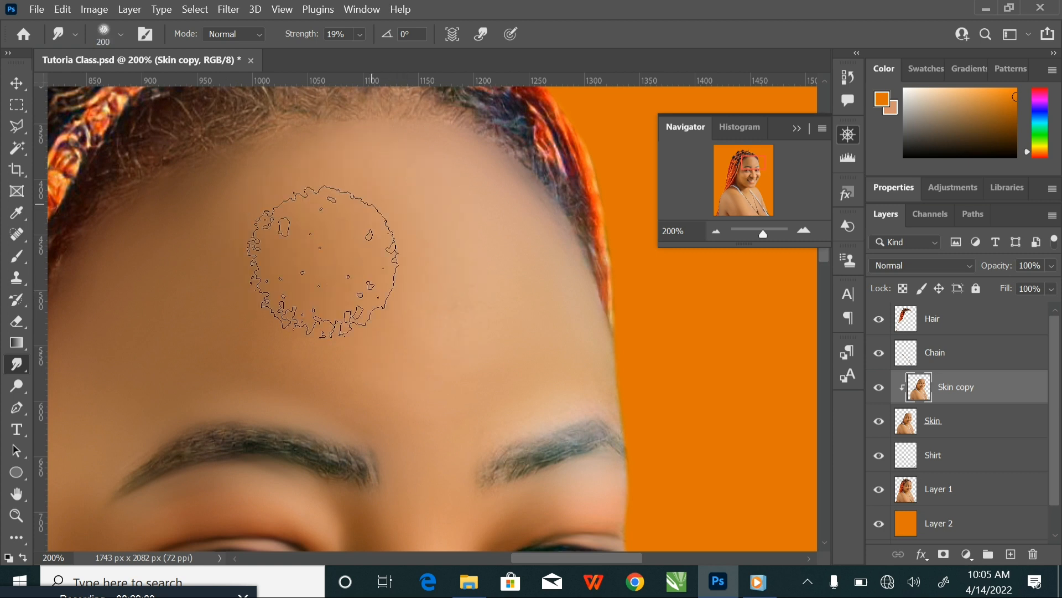
key(bracketleft)
key(bracketleft)
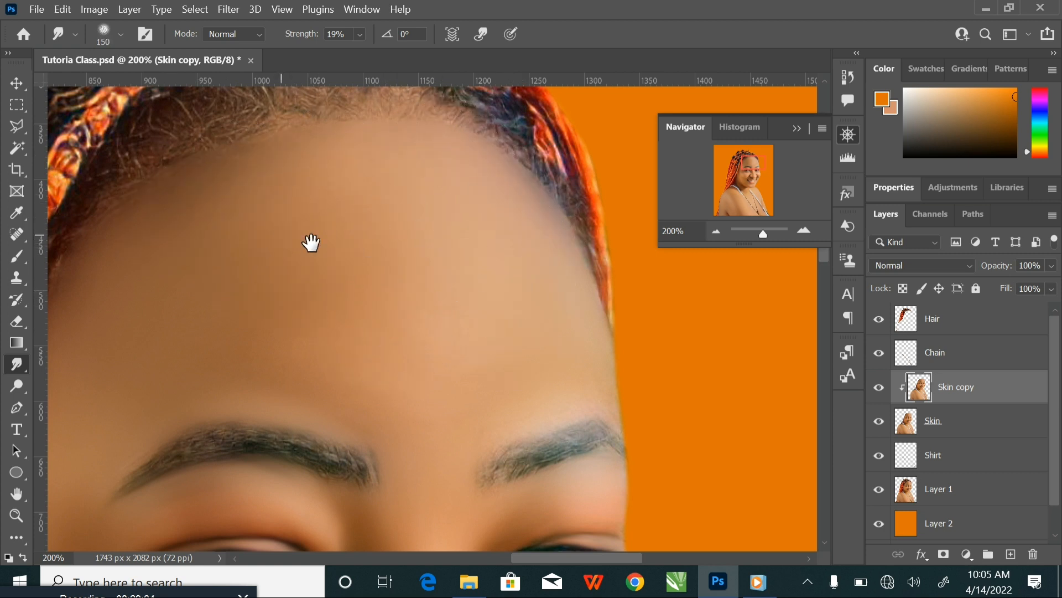
drag(310, 242, 421, 242)
drag(512, 322, 472, 300)
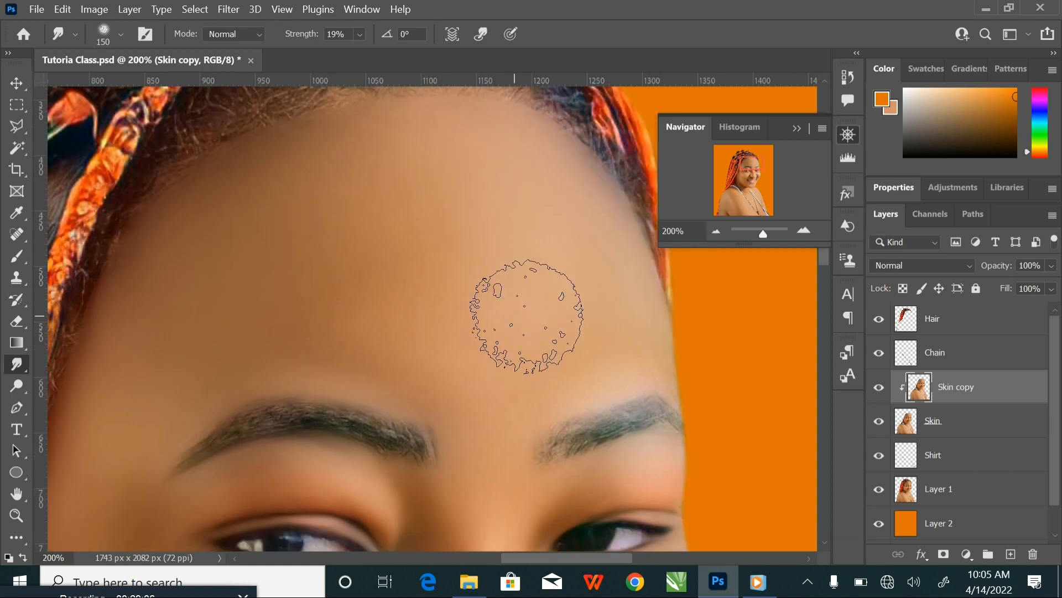
Compare the portrait with the Skin copy layer hidden and shown
key(ctrl+minus)
key(ctrl+minus)
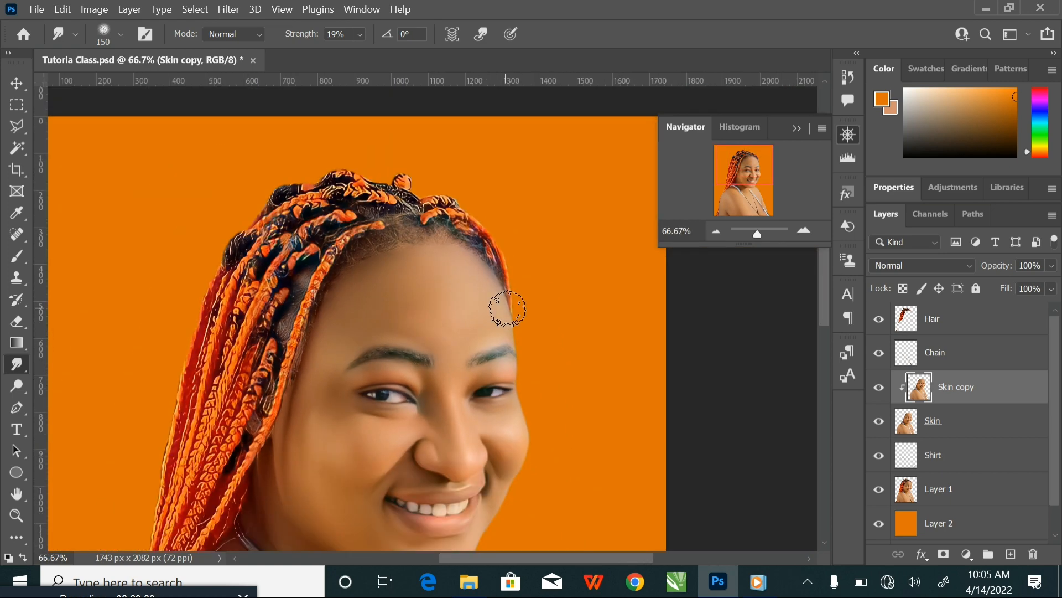
drag(487, 370, 513, 271)
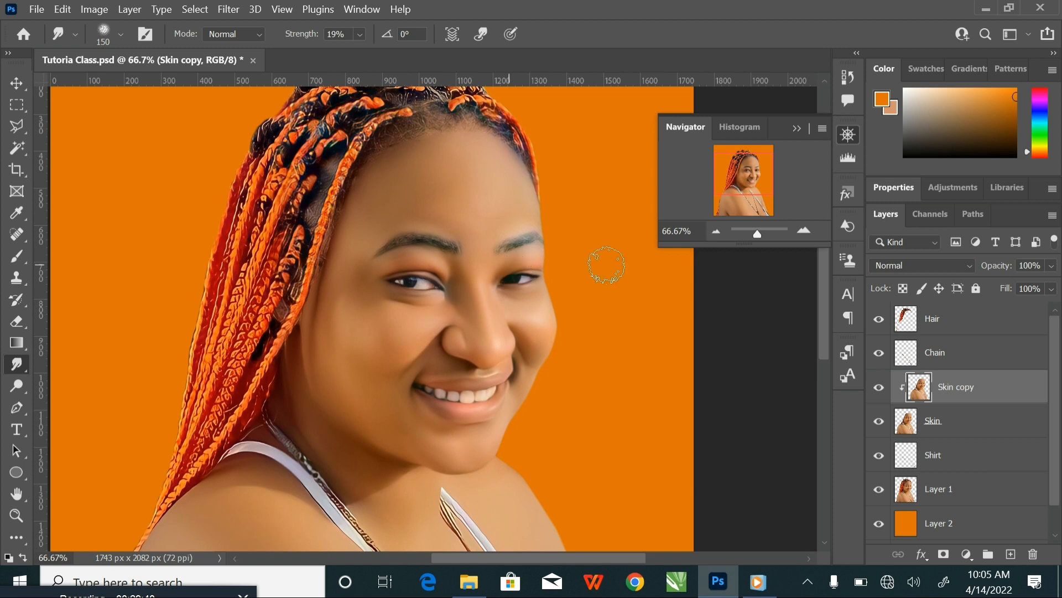
click(879, 388)
click(879, 387)
click(879, 387)
click(879, 388)
Save the document with the whole portrait in view
key(ctrl+minus)
key(ctrl+minus)
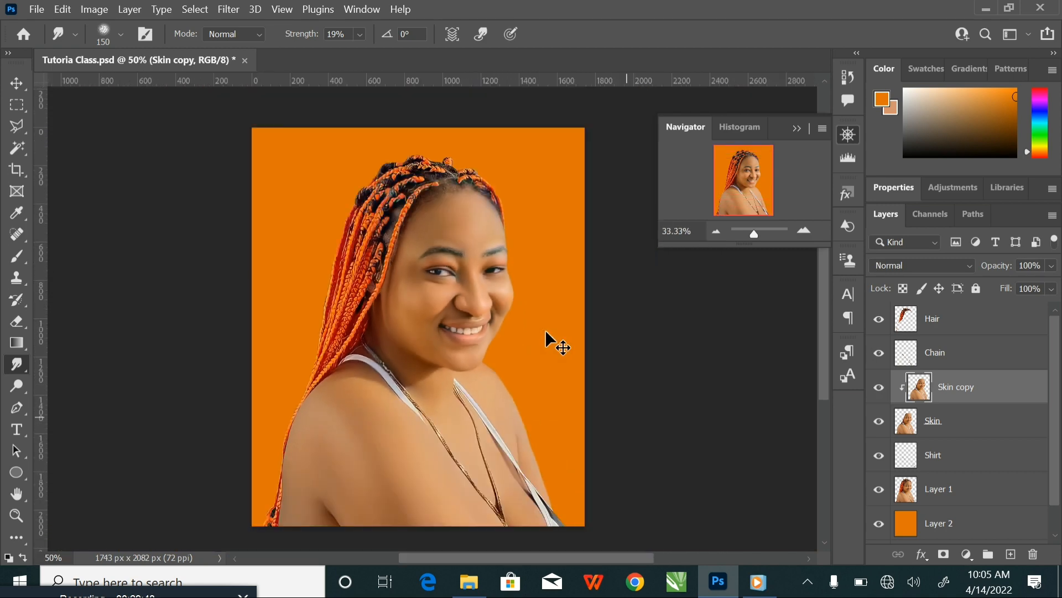
key(ctrl+minus)
key(ctrl+s)
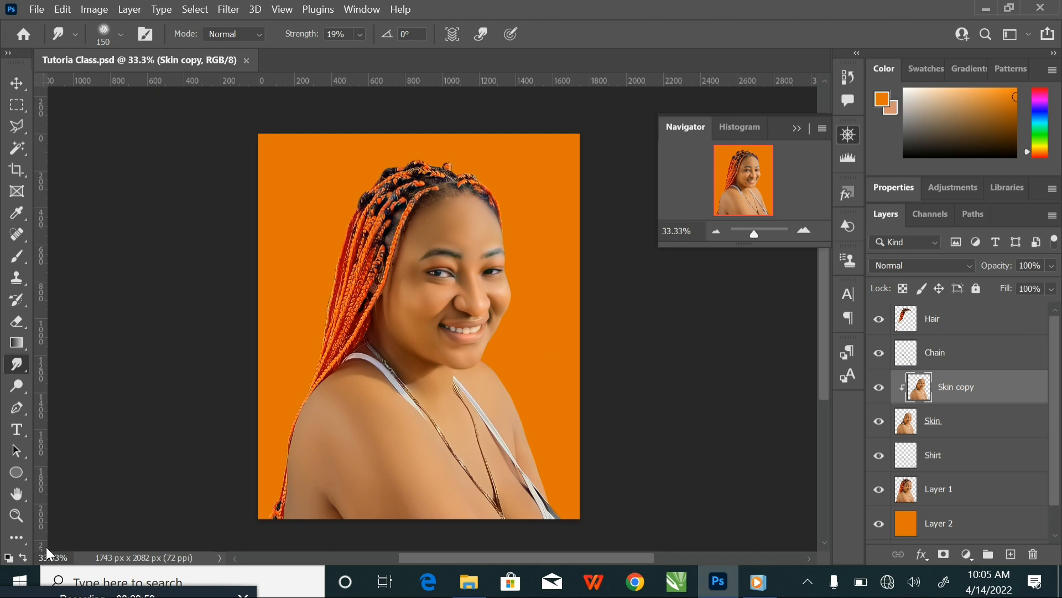
Swap the foreground and background colours and set the foreground to the skin tone d5936e
click(25, 555)
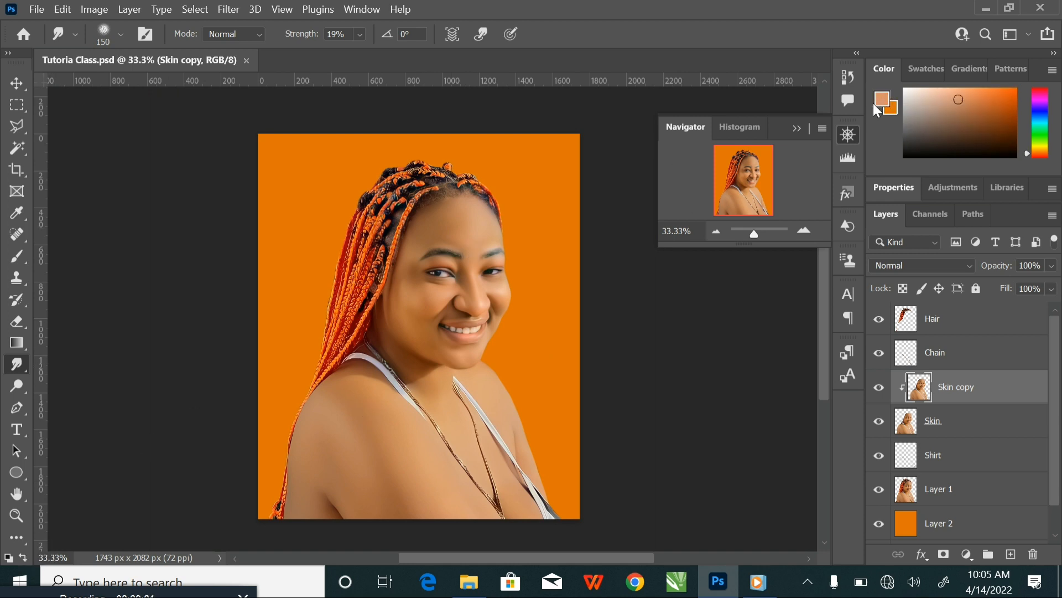
click(886, 101)
click(679, 122)
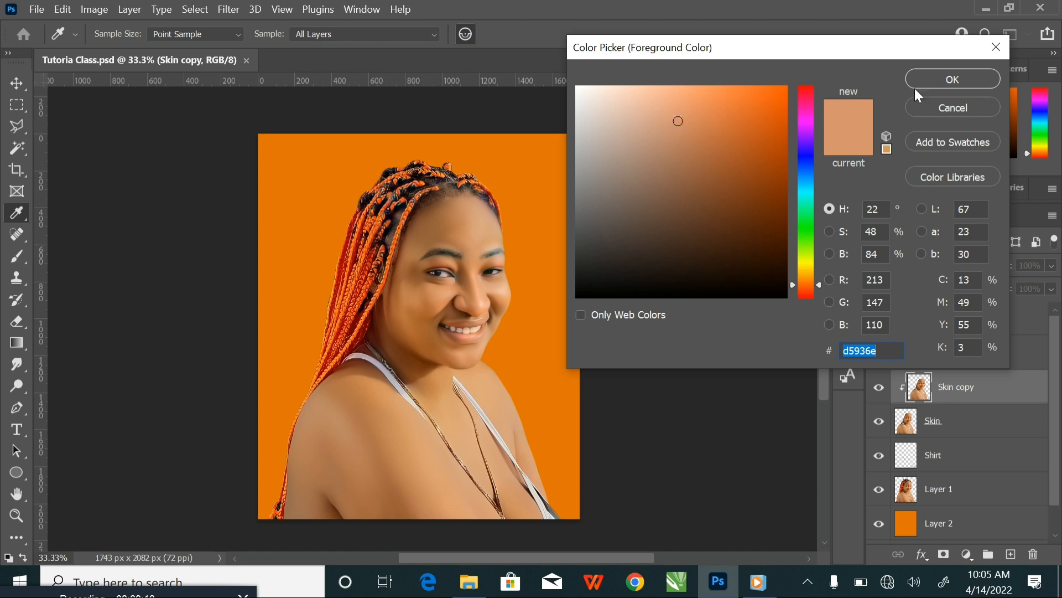
click(961, 83)
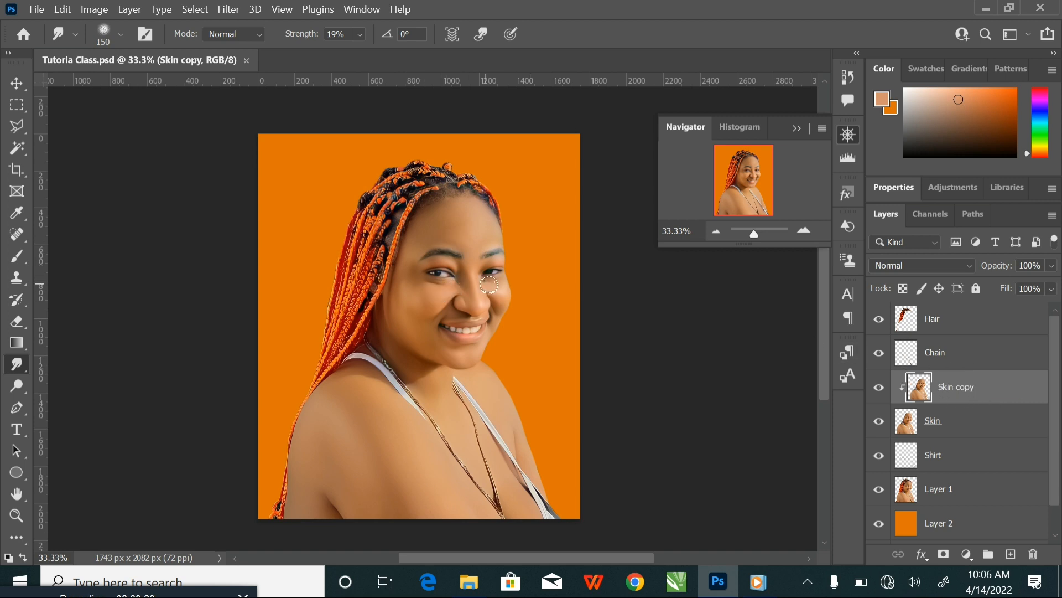
Outline the opening of the near eye with a closed Pen tool path along its lower and upper lash lines
click(16, 408)
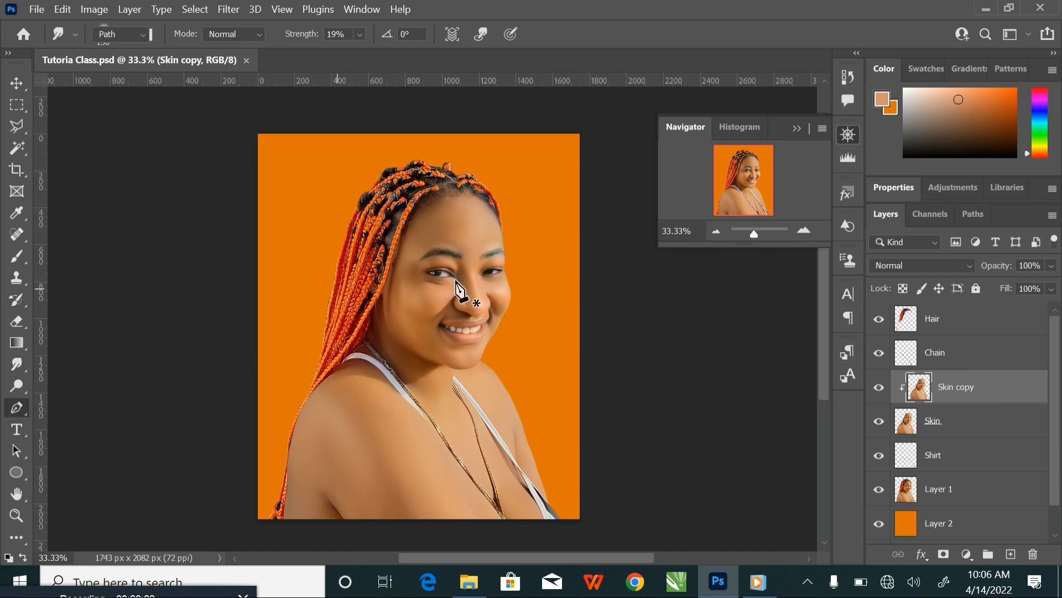
scroll(453, 277, up, 5)
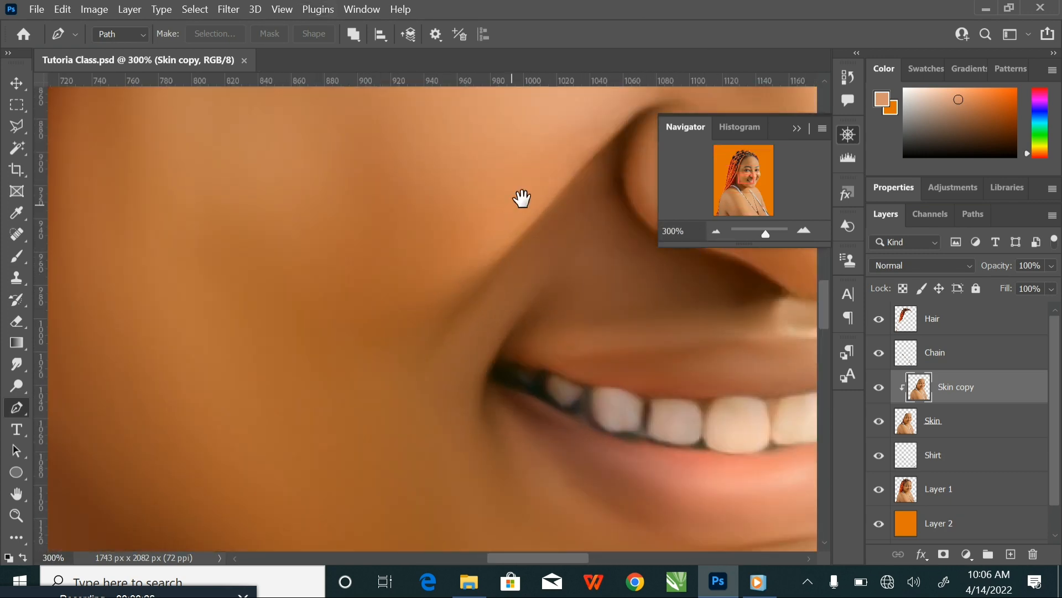
drag(522, 201, 507, 363)
drag(420, 344, 437, 336)
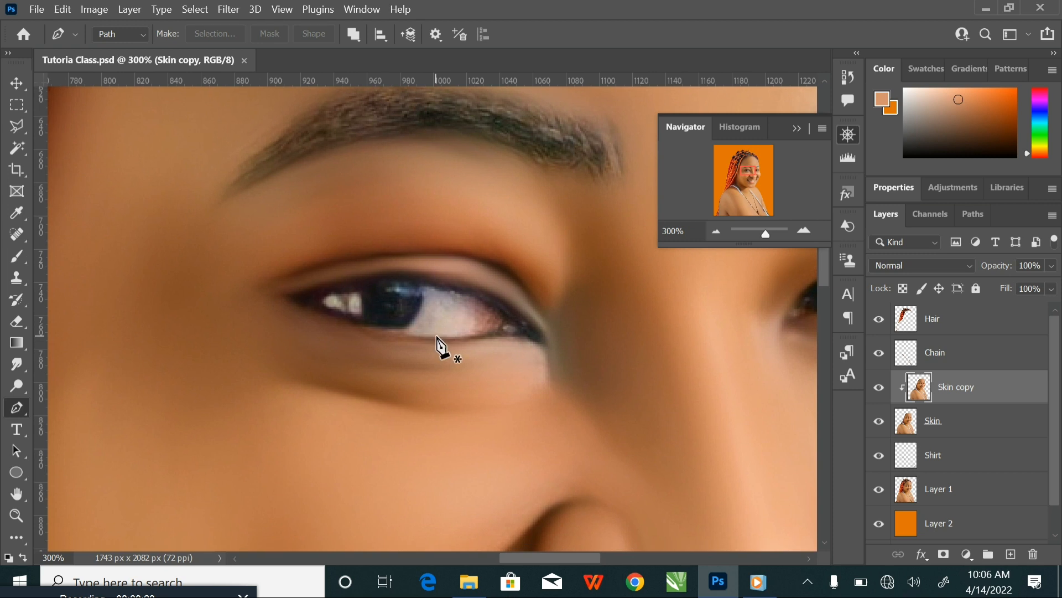
scroll(440, 343, up, 1)
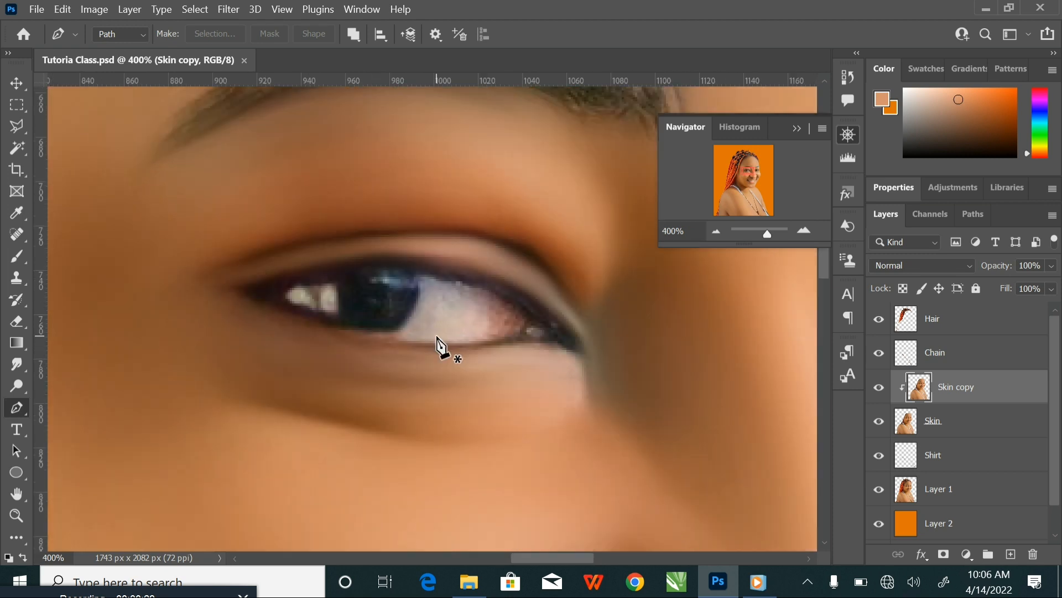
click(261, 297)
drag(398, 338, 478, 347)
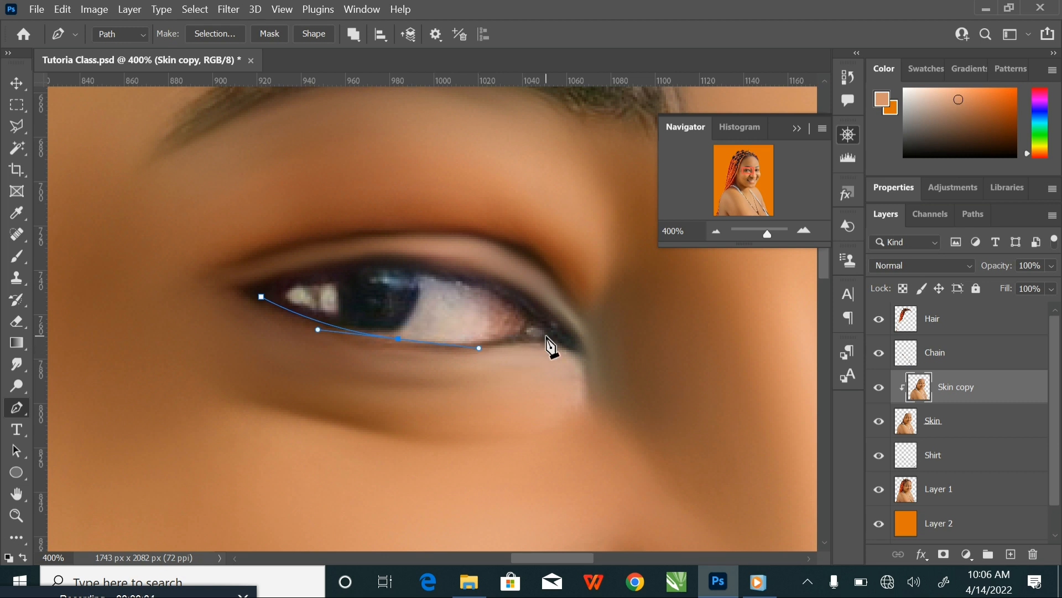
drag(547, 339, 535, 309)
drag(437, 267, 380, 259)
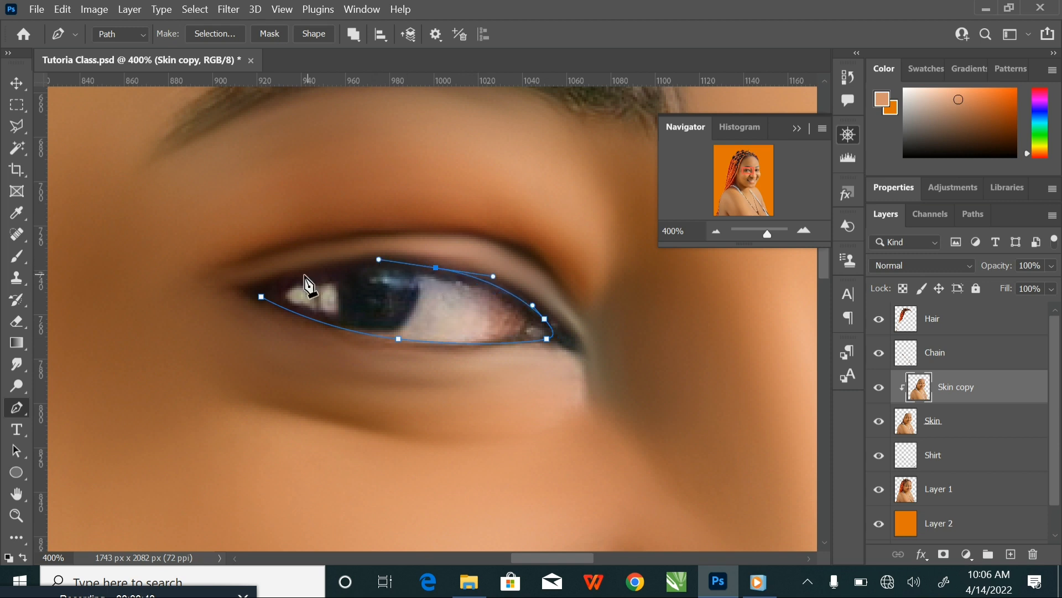
drag(301, 274, 344, 262)
click(259, 296)
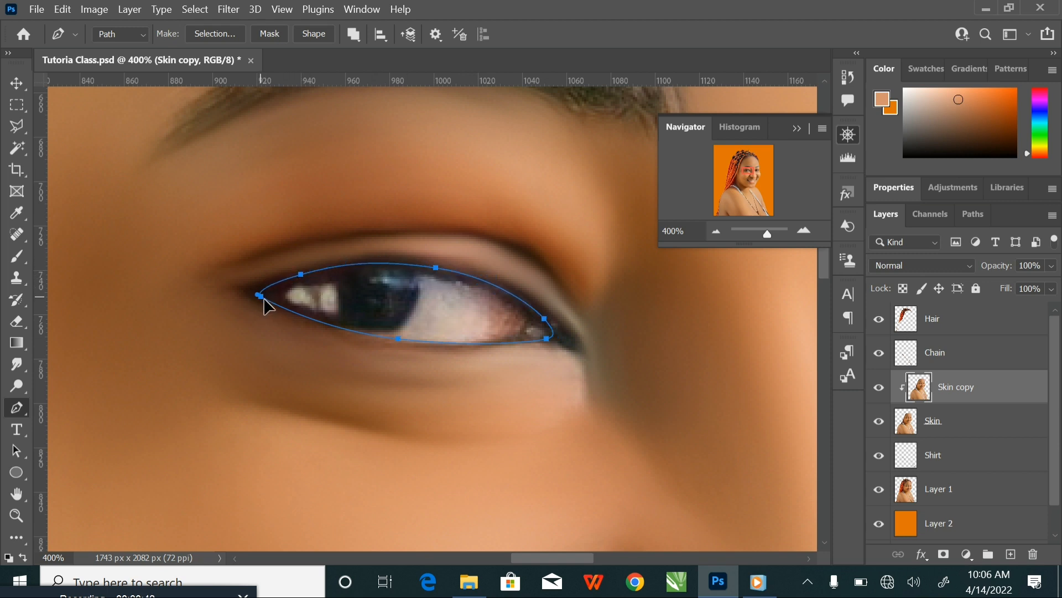
Outline the opening of the far eye with a closed Pen tool path along its lower and upper lash lines
drag(688, 368, 244, 324)
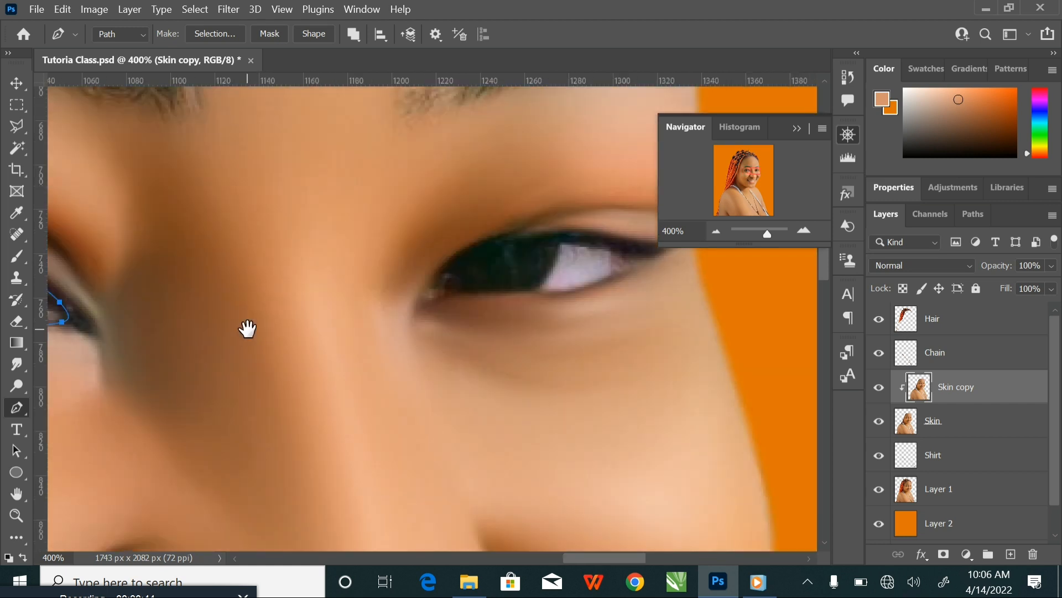
click(427, 306)
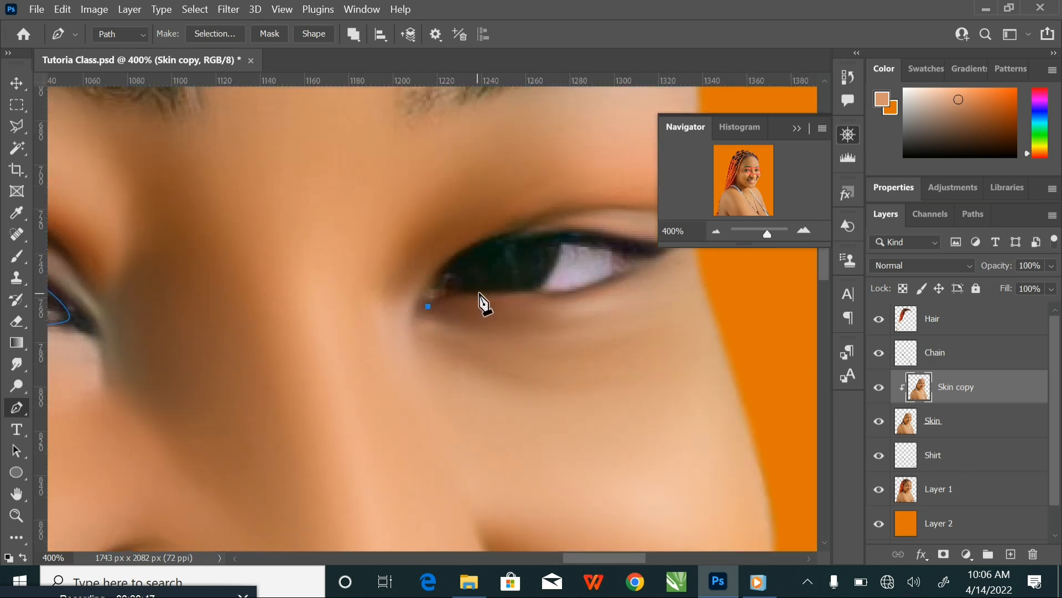
drag(487, 290, 516, 293)
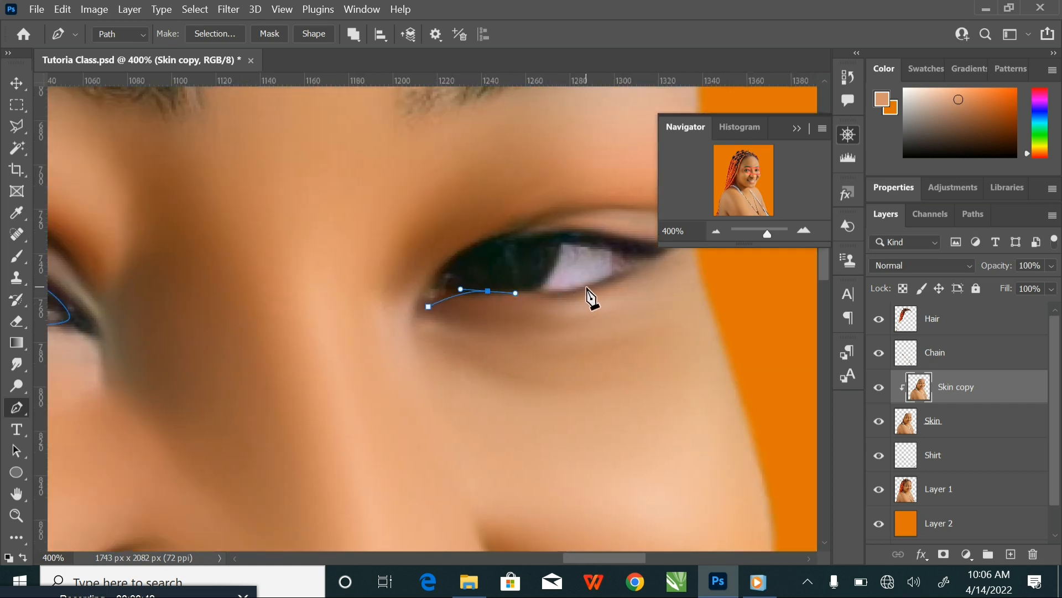
drag(588, 286, 609, 279)
drag(623, 244, 600, 243)
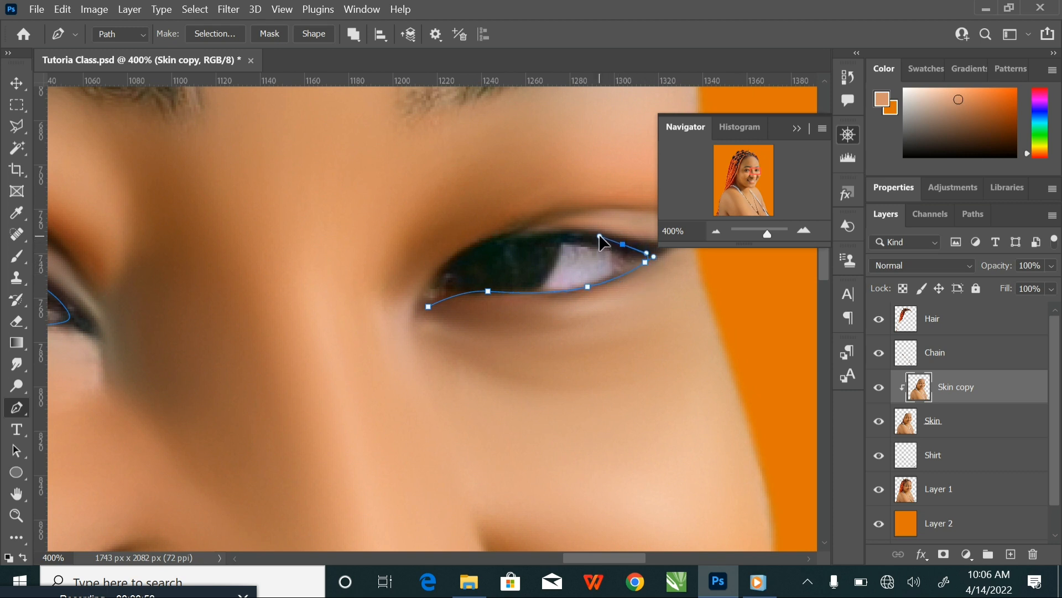
drag(508, 239, 437, 311)
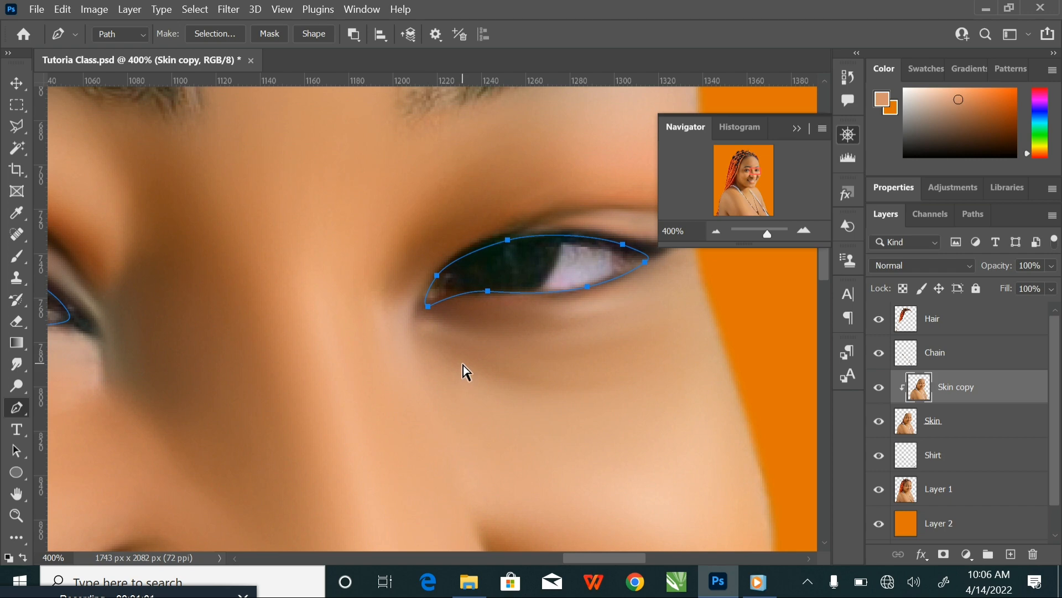
Try to load both eye paths as a selection, and undo it to return to the paths
key(ctrl+minus)
key(ctrl+minus)
key(ctrl+minus)
key(ctrl+minus)
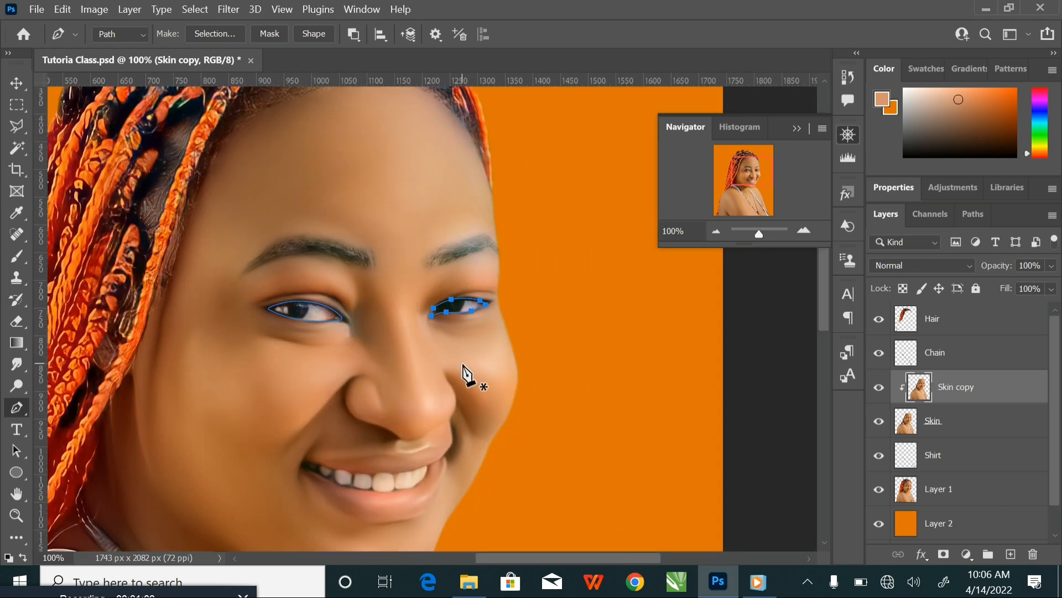
ctrl+click(465, 368)
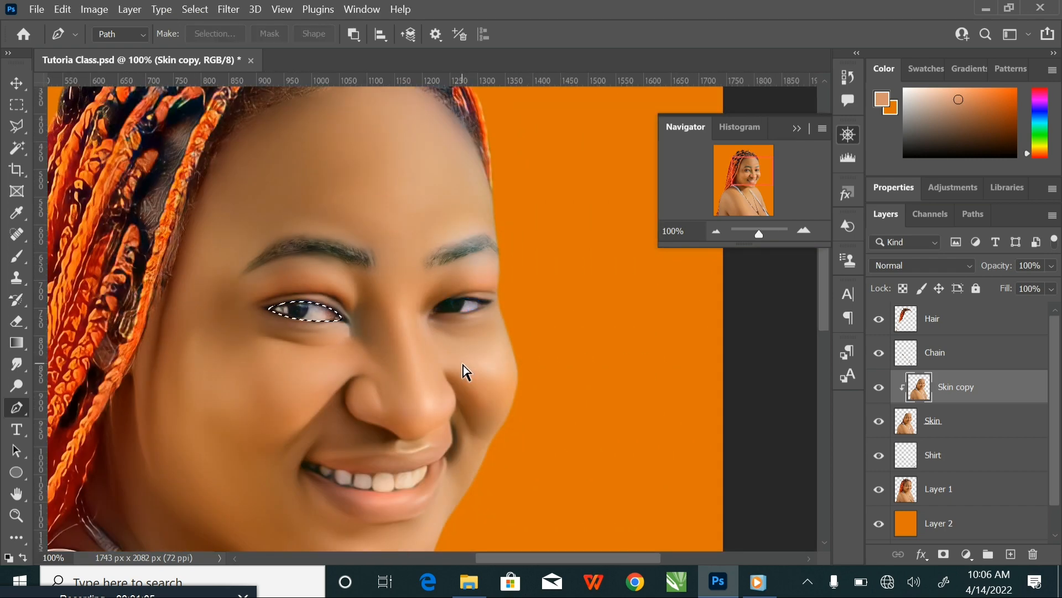
key(ctrl+z)
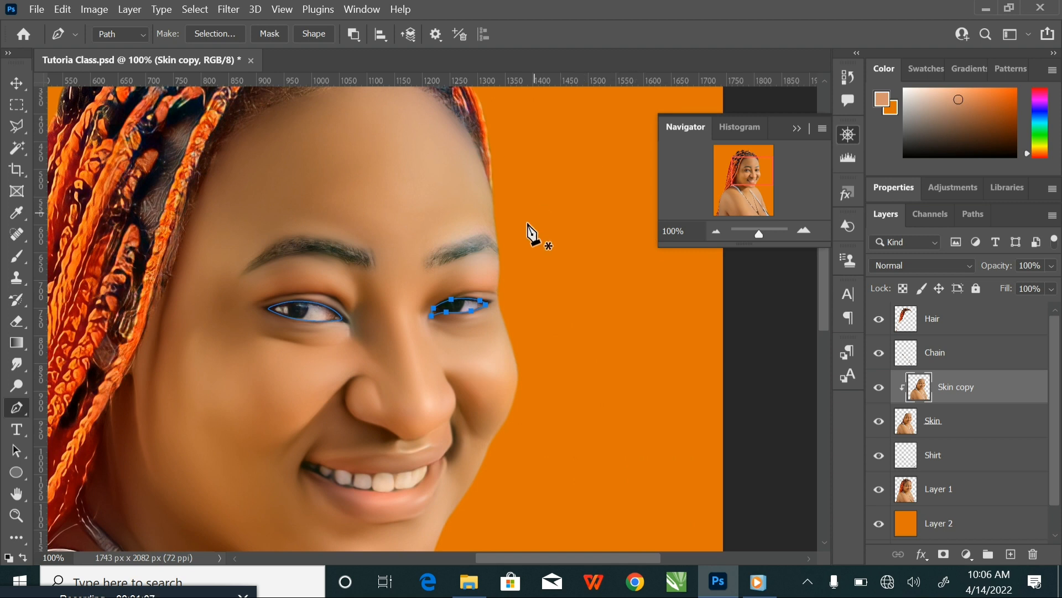
Undo the far eye's path point by point, keeping only the closed path around the near eye
key(ctrl+z)
key(ctrl+z)
key(ctrl+z)
key(ctrl+z)
key(ctrl+z)
key(ctrl+z)
key(ctrl+z)
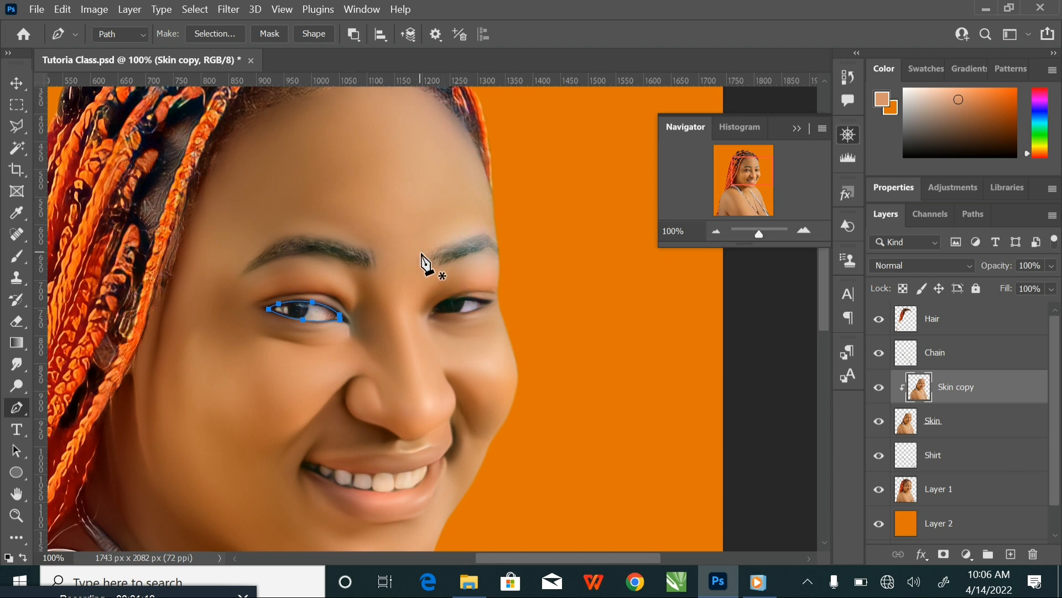
key(ctrl+shift+z)
key(ctrl+shift+z)
key(ctrl+shift+z)
key(ctrl+shift+z)
key(ctrl+shift+z)
key(ctrl+shift+z)
key(ctrl+shift+z)
key(ctrl+z)
key(ctrl+z)
key(ctrl+z)
key(ctrl+z)
key(ctrl+z)
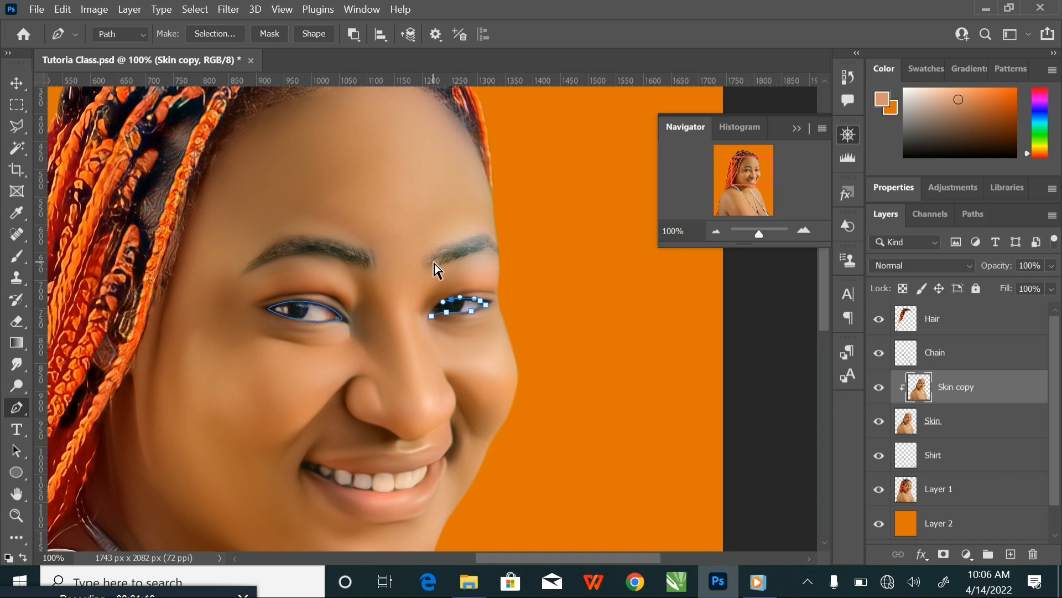
key(ctrl+z)
Set the near-eye path's operation to Combine Shapes and test it as a selection, undoing the selection to restore the path
click(354, 34)
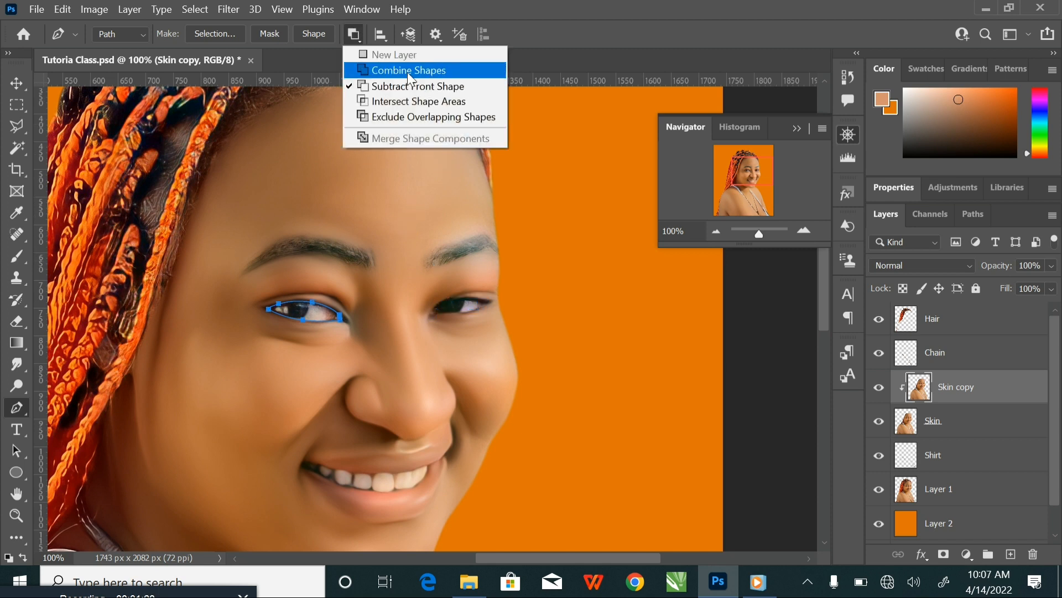
click(396, 72)
key(ctrl+Return)
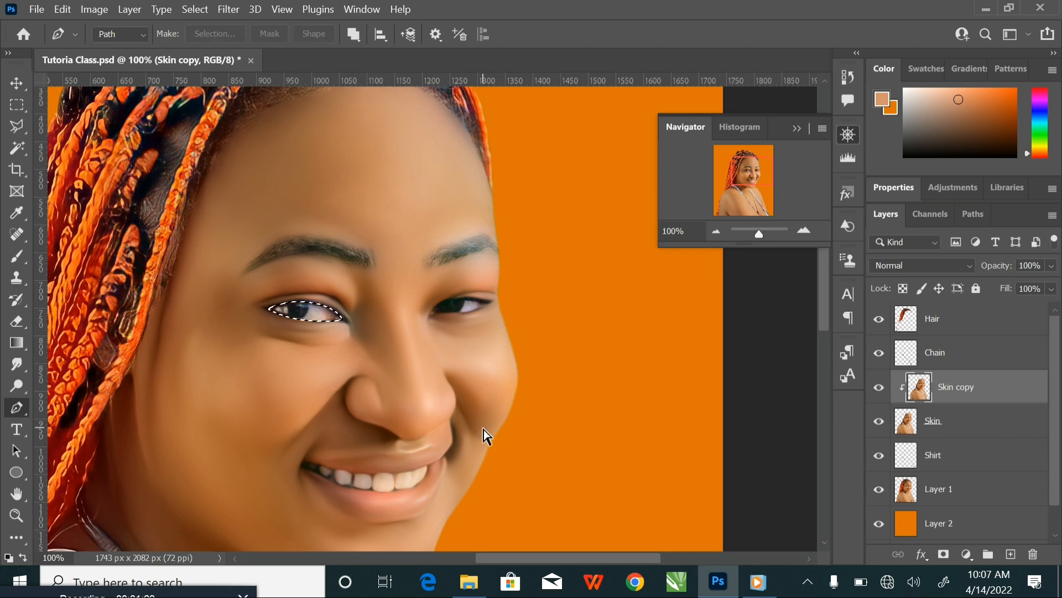
key(ctrl+z)
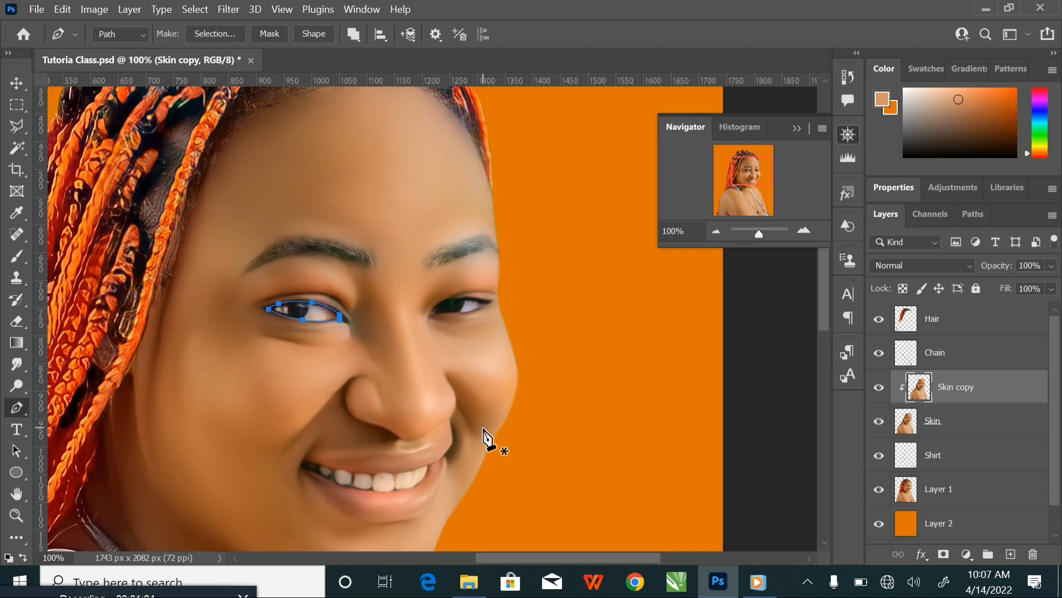
Trace a closed path around the far eye's opening, from its inner corner along the lower lid and back over the upper lid
key(ctrl+plus)
key(ctrl+plus)
key(ctrl+plus)
key(ctrl+plus)
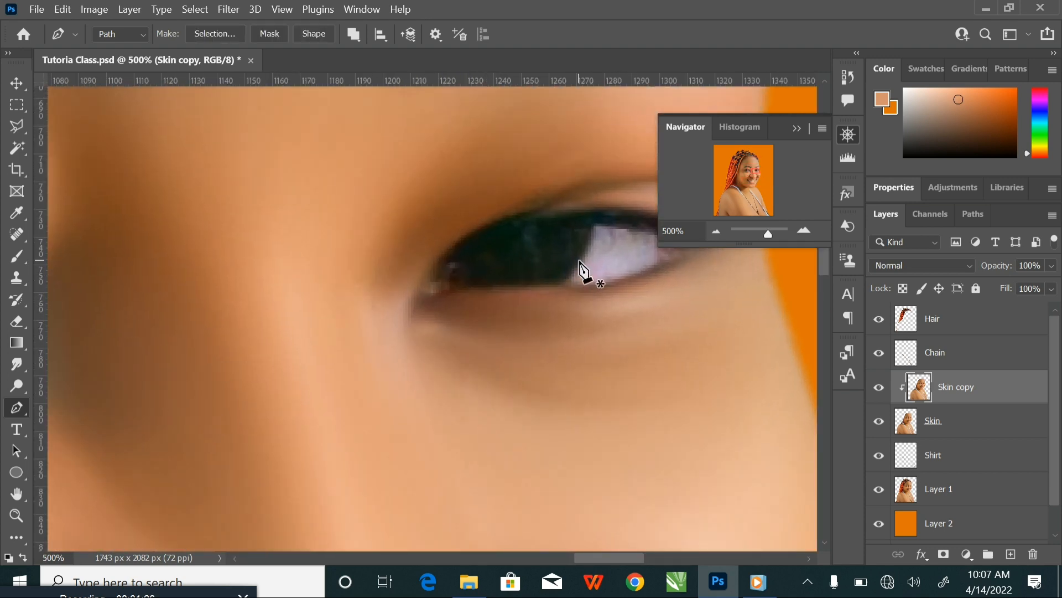
drag(635, 277, 536, 356)
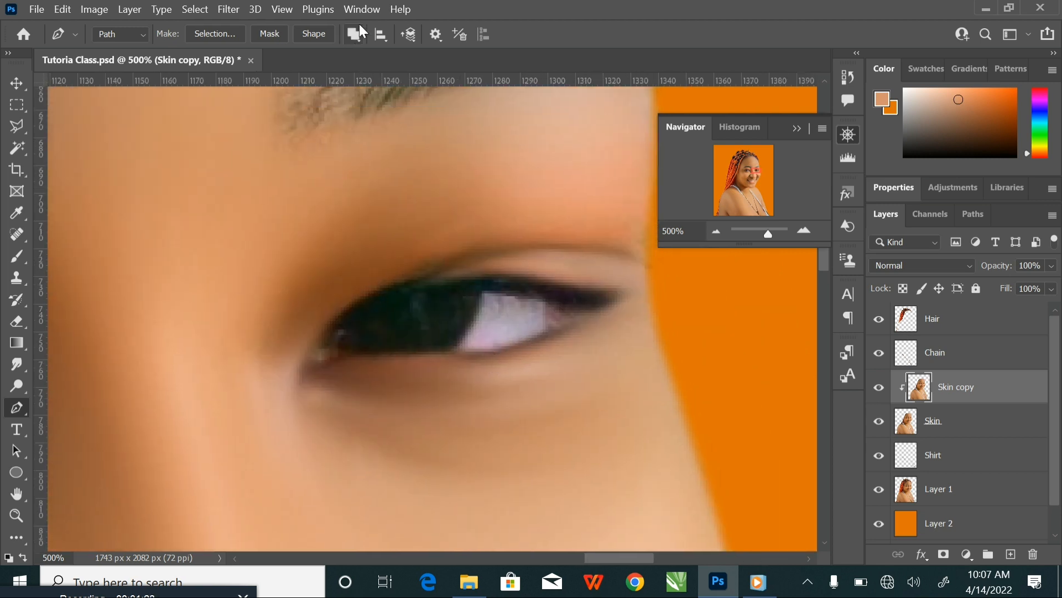
click(308, 373)
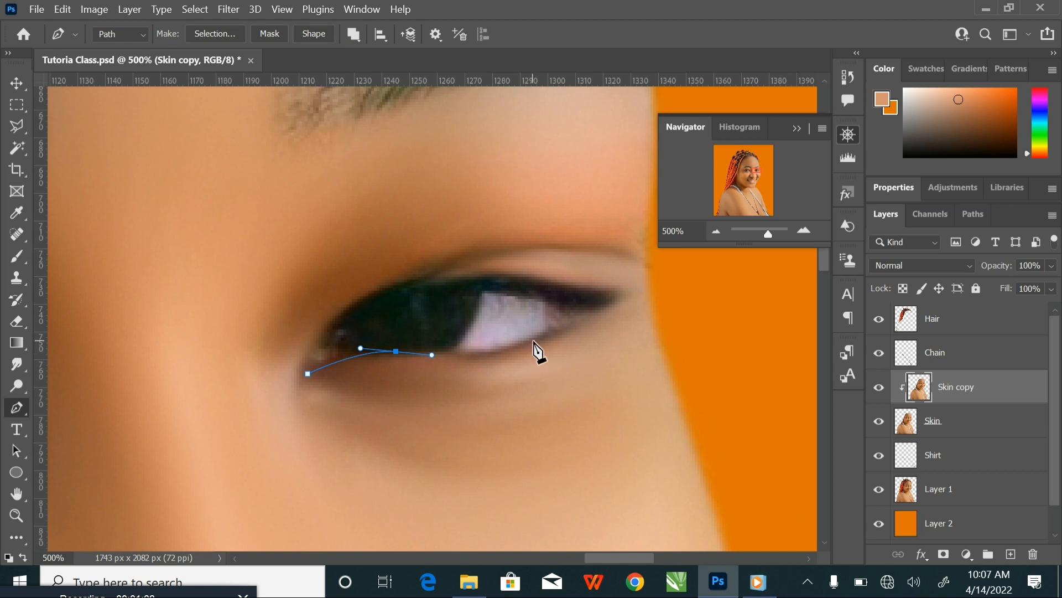
drag(576, 302, 559, 289)
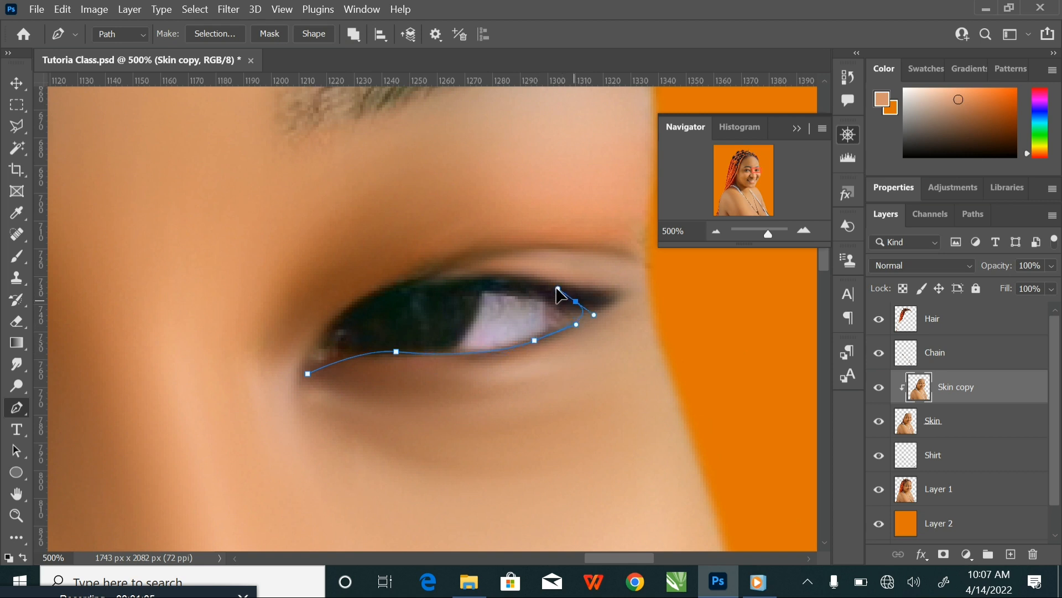
drag(443, 279, 391, 290)
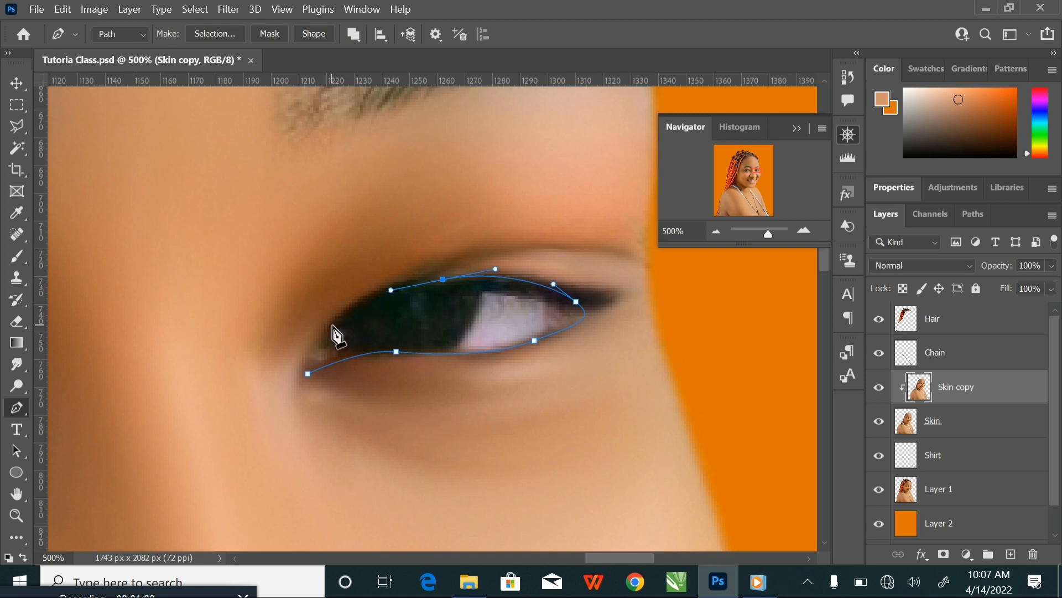
drag(330, 326, 306, 350)
click(308, 373)
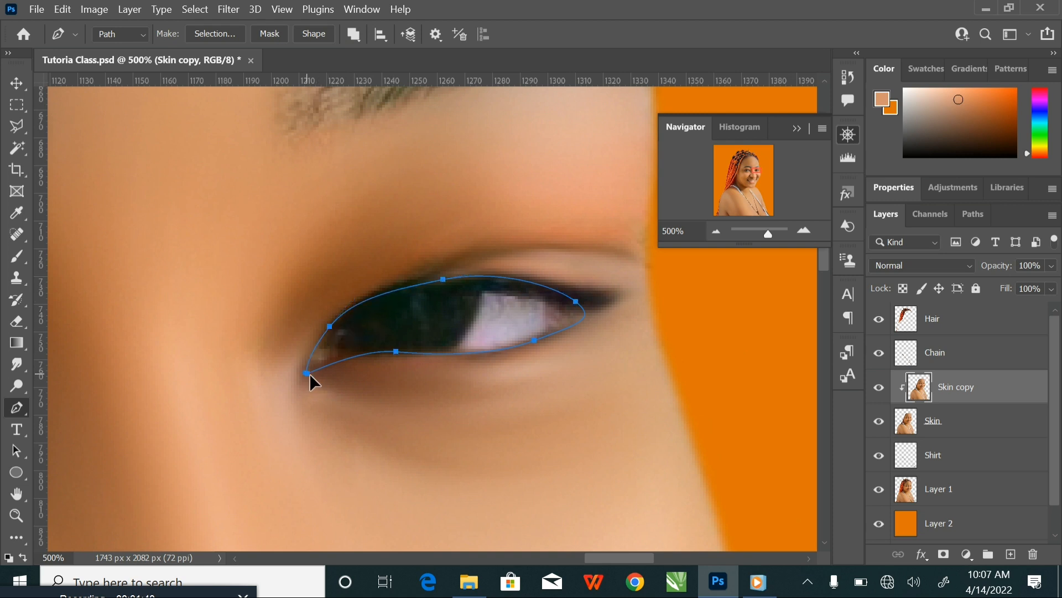
Load both eye paths as a selection and copy the eyes from Skin copy to a new layer
key(ctrl+minus)
key(ctrl+minus)
key(ctrl+minus)
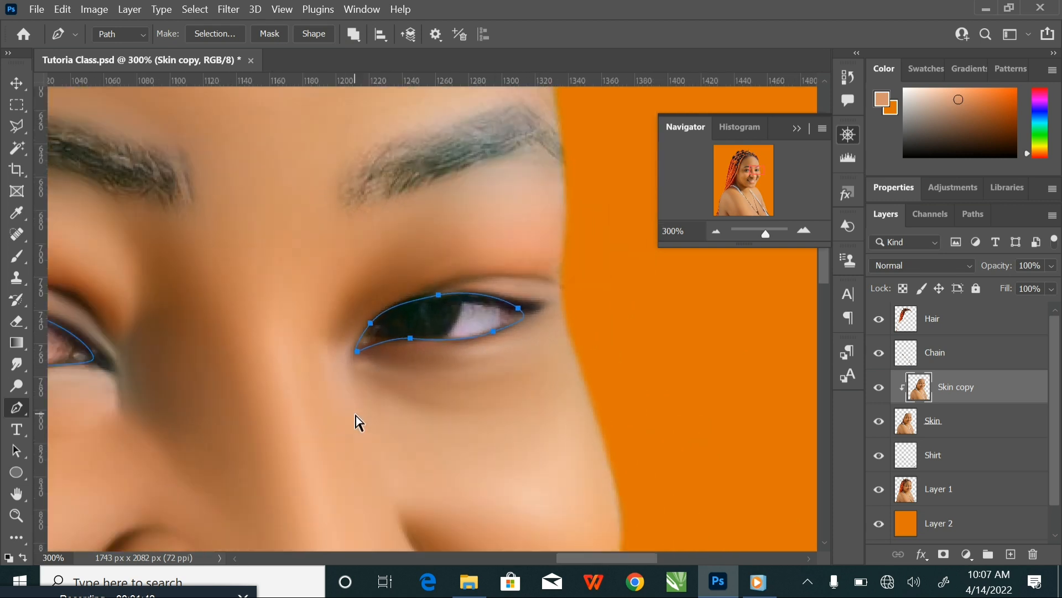
key(ctrl+minus)
key(ctrl+minus)
key(ctrl+Return)
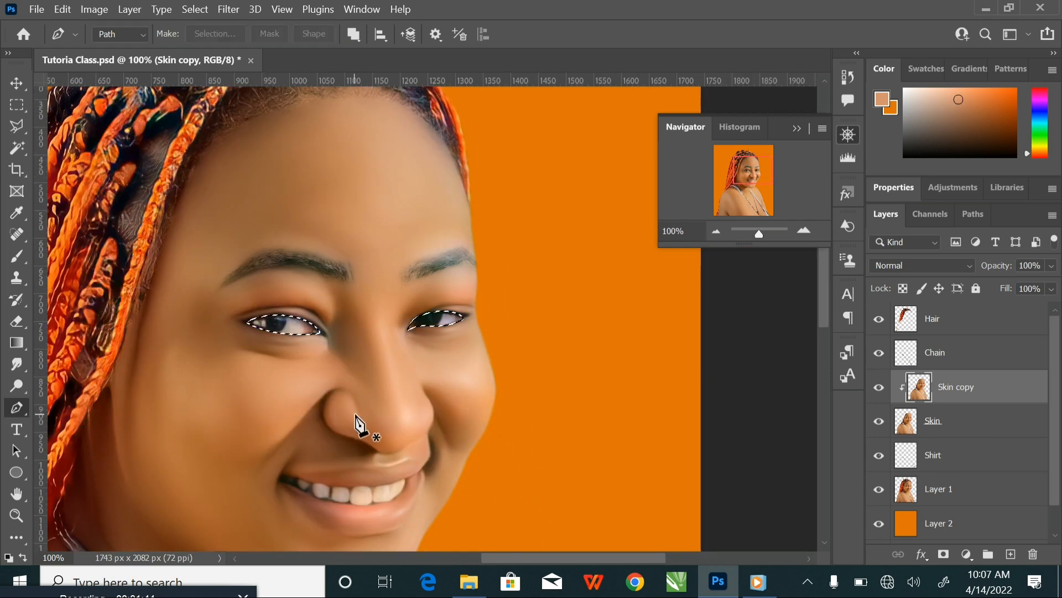
key(ctrl+j)
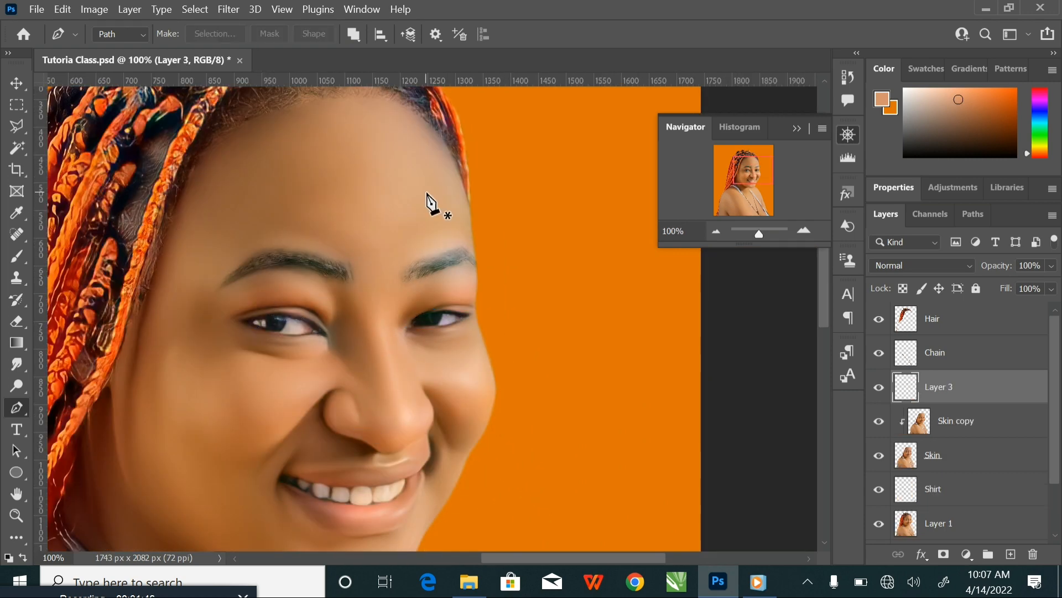
Rename the copied eyes' layer as Eye and save the document
double_click(939, 387)
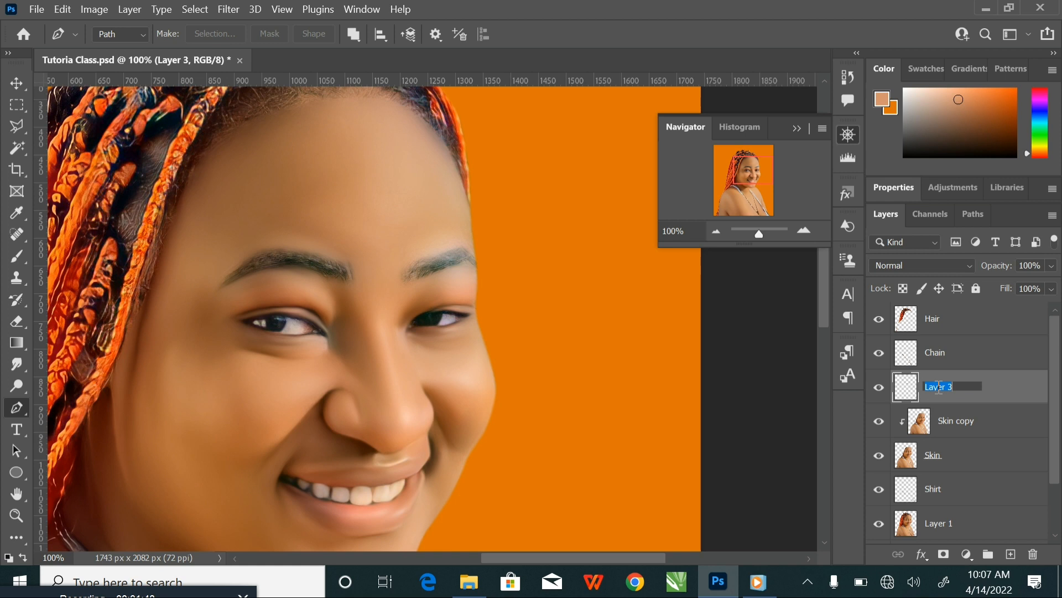
text(Eye)
key(Return)
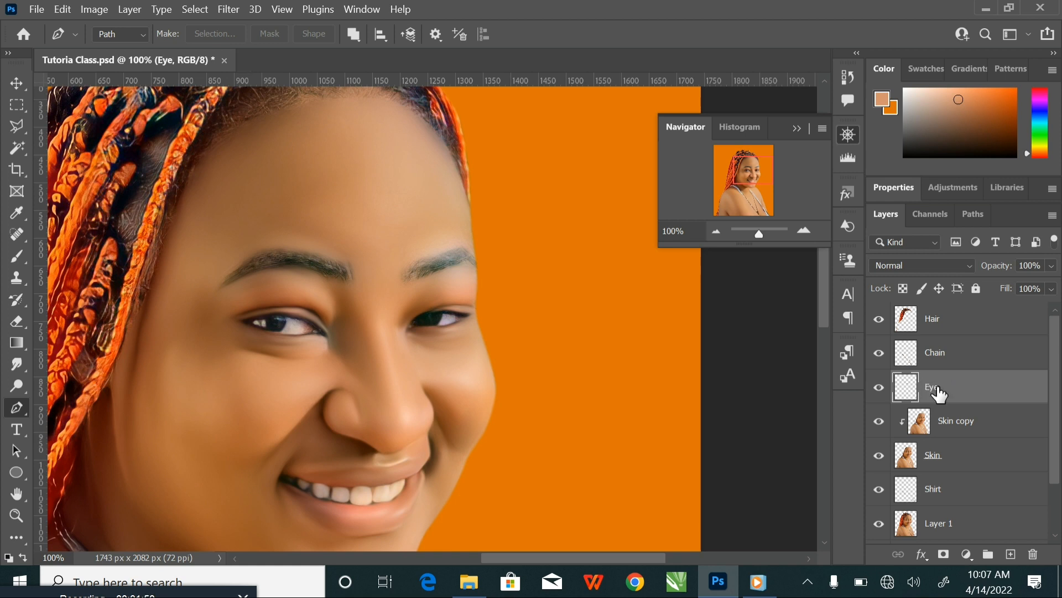
key(ctrl+s)
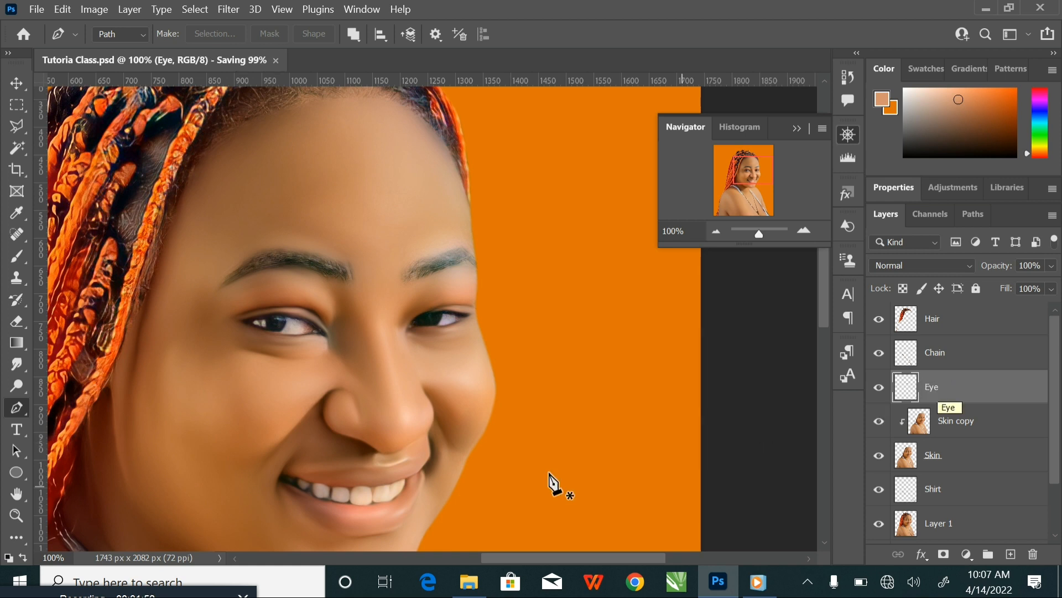
Add a new empty layer directly above Skin copy and make it a clipping mask
drag(390, 375, 474, 302)
click(985, 423)
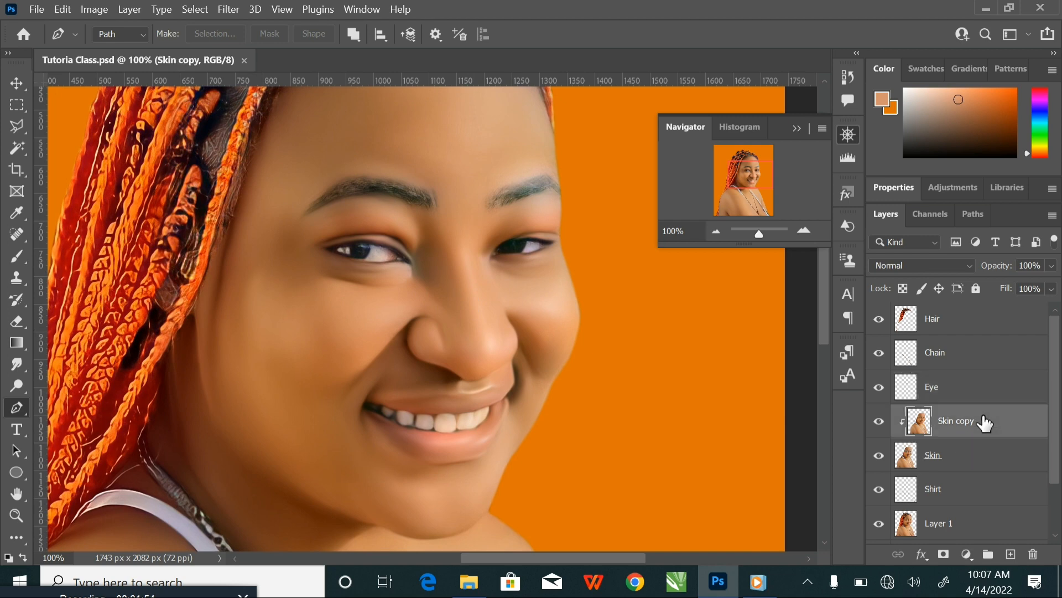
click(1012, 555)
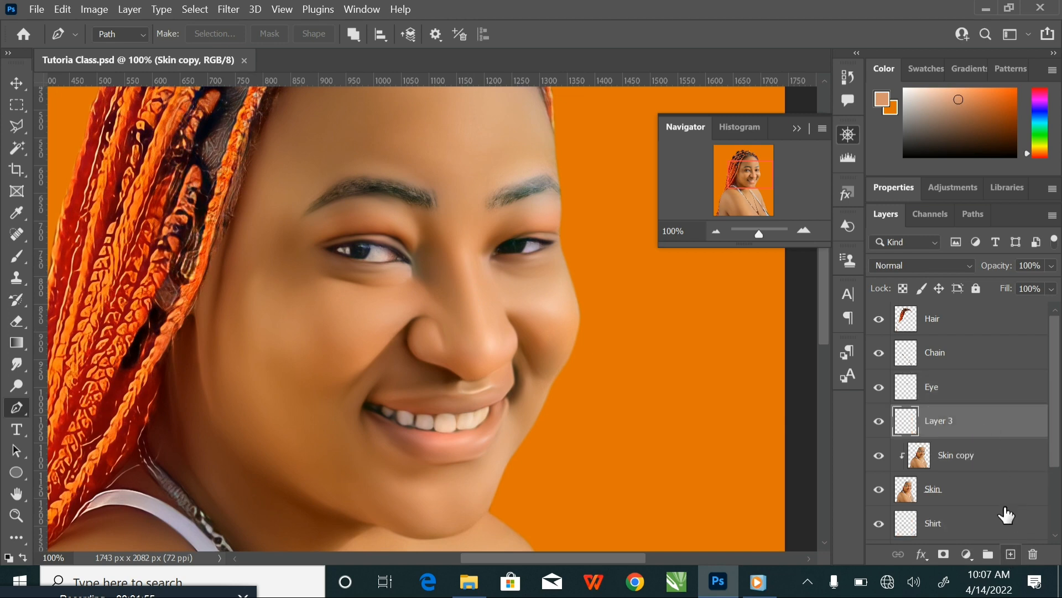
right_click(990, 429)
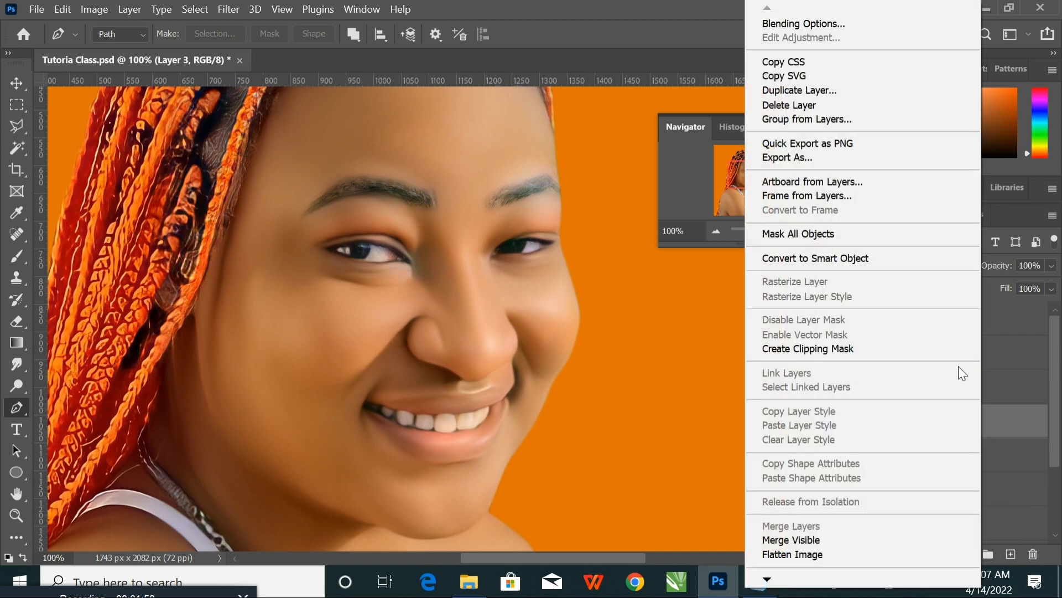
click(879, 350)
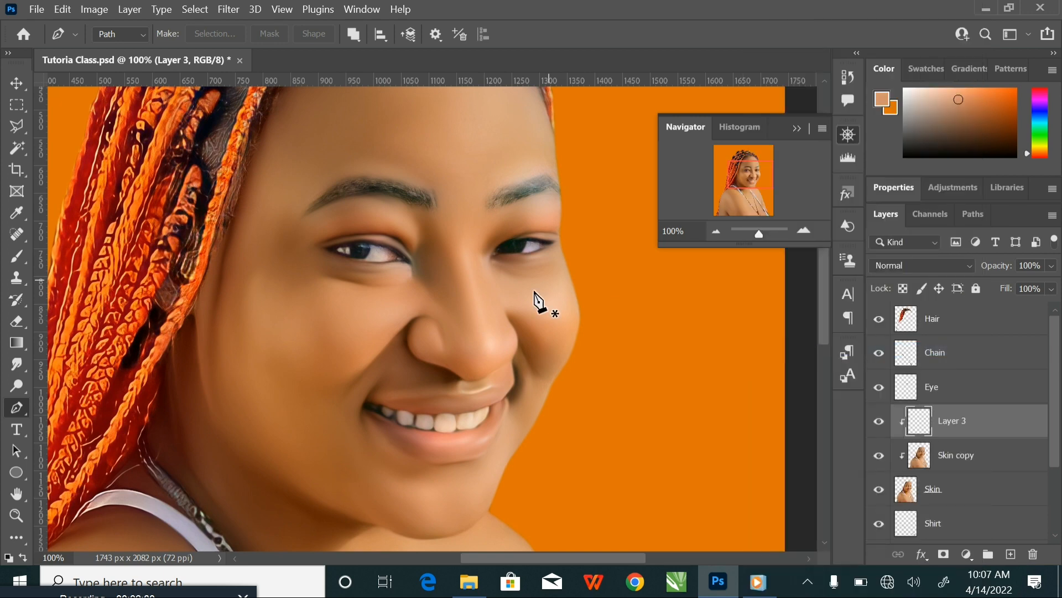
Switch to the Brush tool and reduce the brush size to 125 px
key(space)
drag(520, 331, 579, 284)
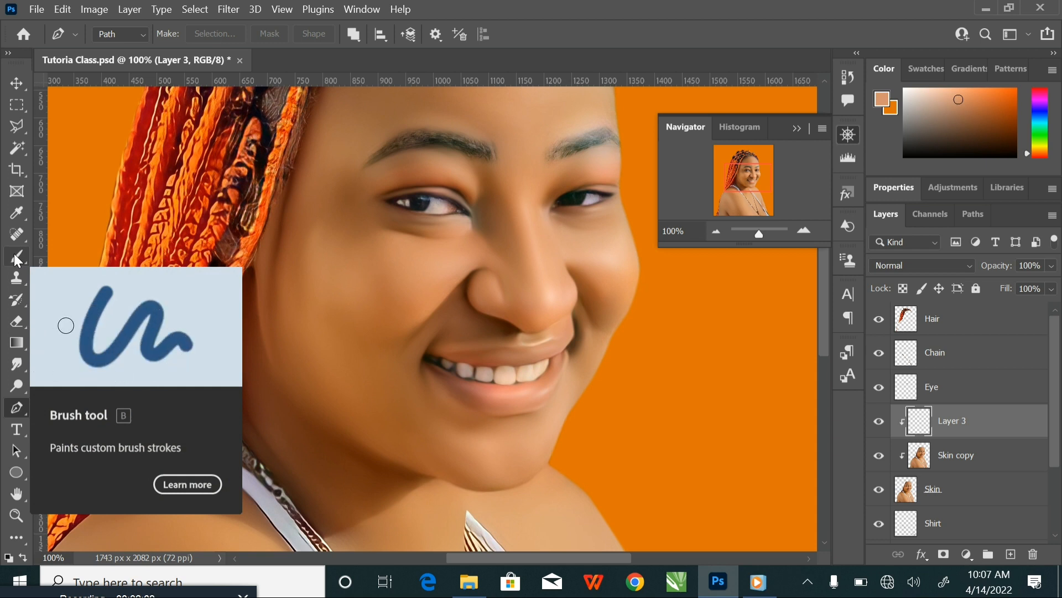
click(16, 256)
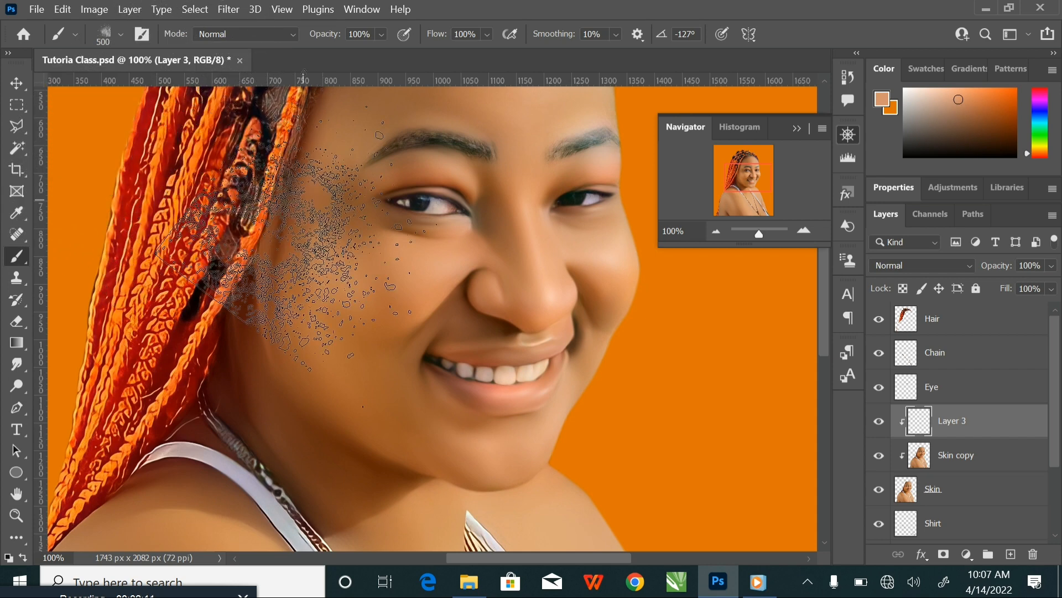
key(bracketleft)
key(bracketleft)
key(bracketleft)
key(bracketleft)
key(bracketleft)
key(bracketleft)
key(bracketleft)
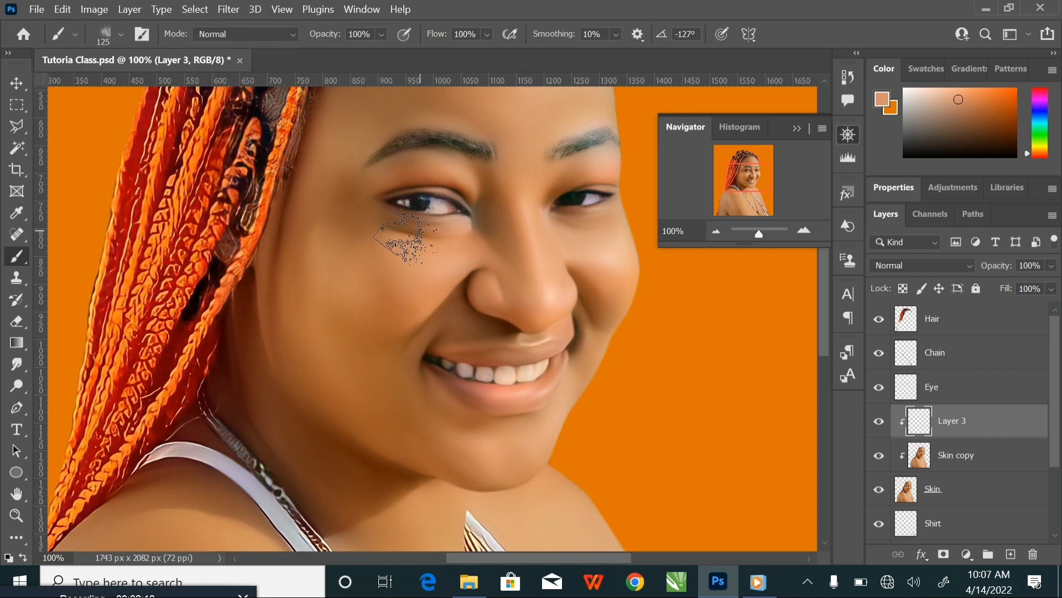
Choose a soft round brush with 0% hardness from the General Brushes presets, keeping the size at 125 px
click(121, 34)
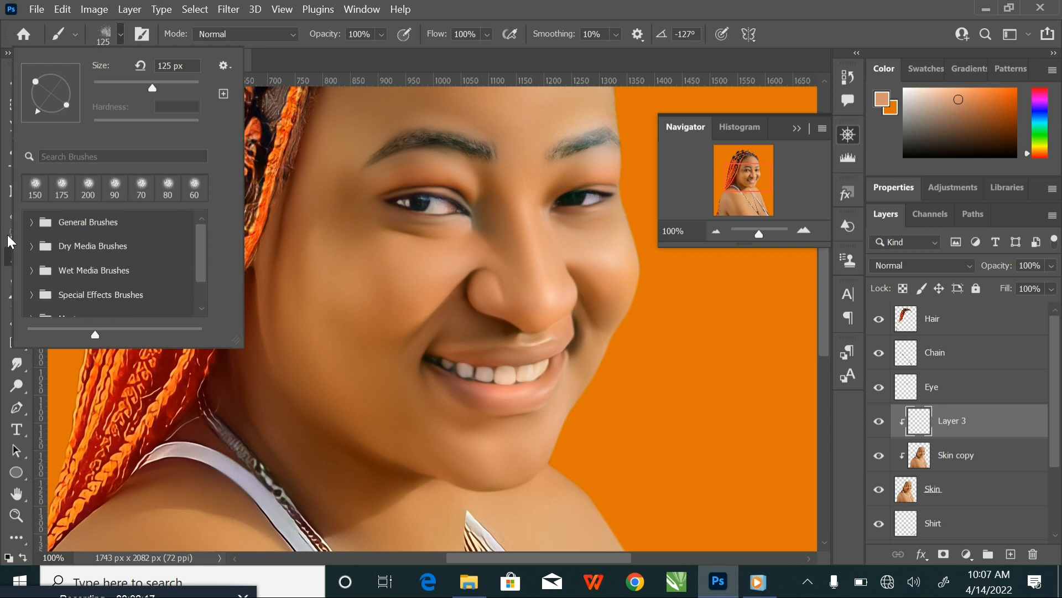
click(32, 222)
click(91, 242)
click(32, 222)
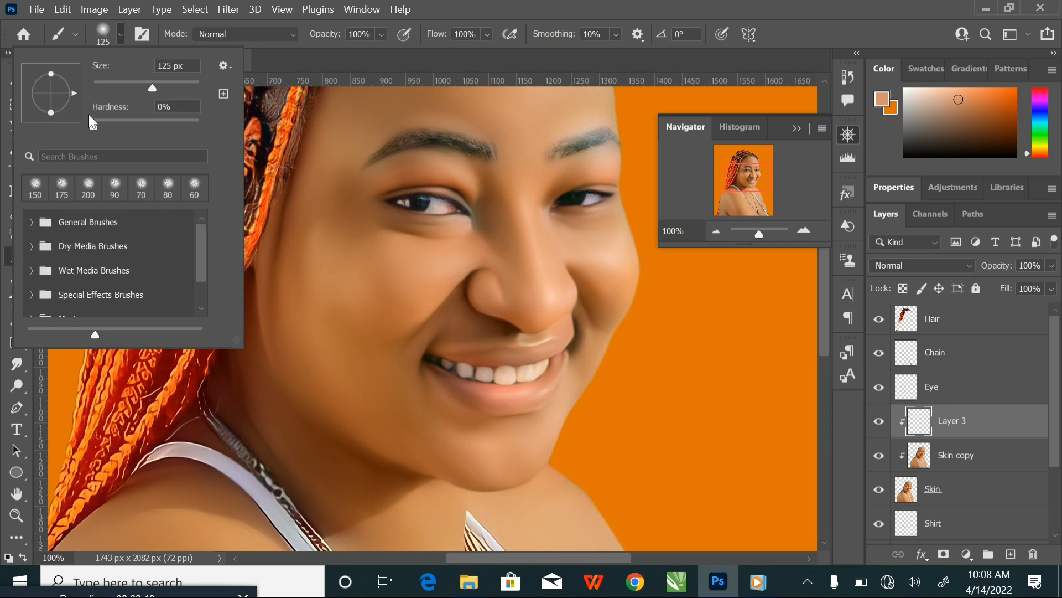
click(120, 44)
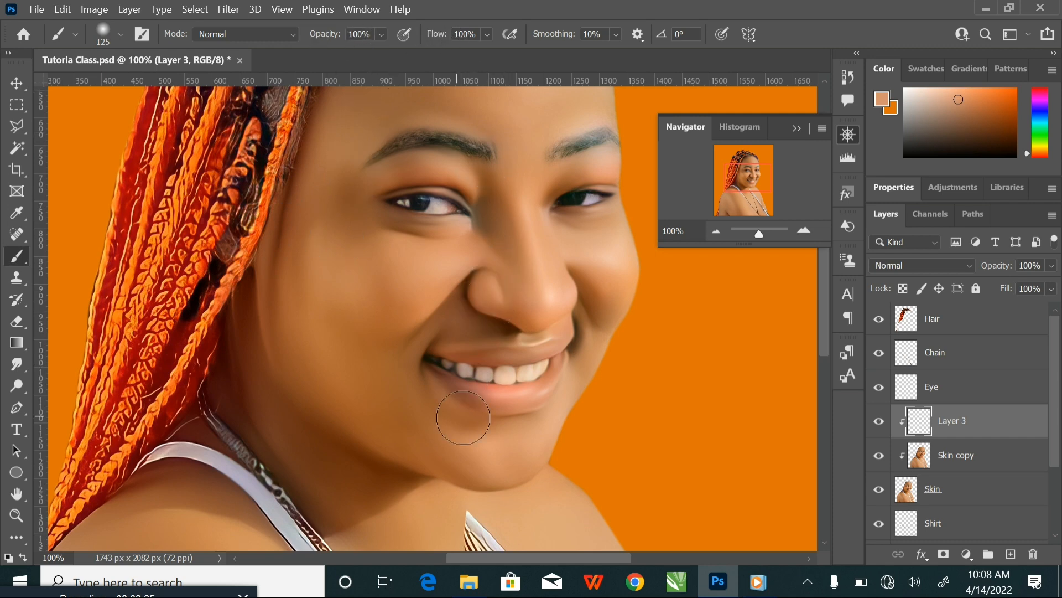
Paint the peach skin tone over the shoulder on Layer 3, enlarging the soft brush to 250 px
mouse_move(310, 498)
mouse_down()
mouse_move(474, 280)
mouse_move(367, 206)
mouse_move(290, 209)
mouse_move(190, 304)
mouse_move(325, 280)
mouse_move(308, 268)
mouse_move(416, 312)
mouse_up()
key(bracketright)
key(bracketright)
key(bracketright)
key(bracketright)
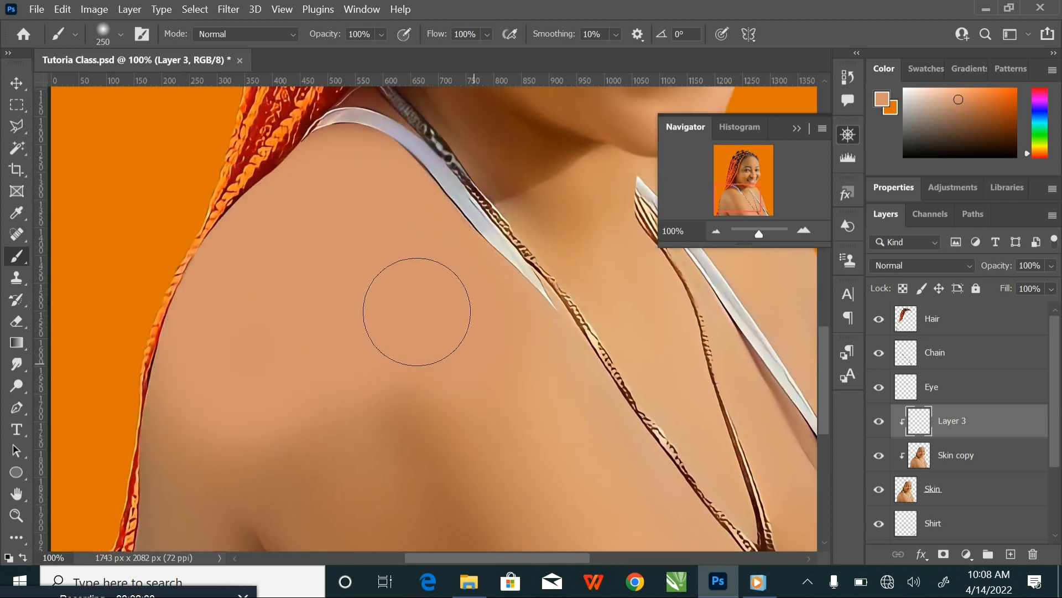
Enlarge the brush to 400 px and cover the upper arm and lower chest with the skin tone
key(ctrl+minus)
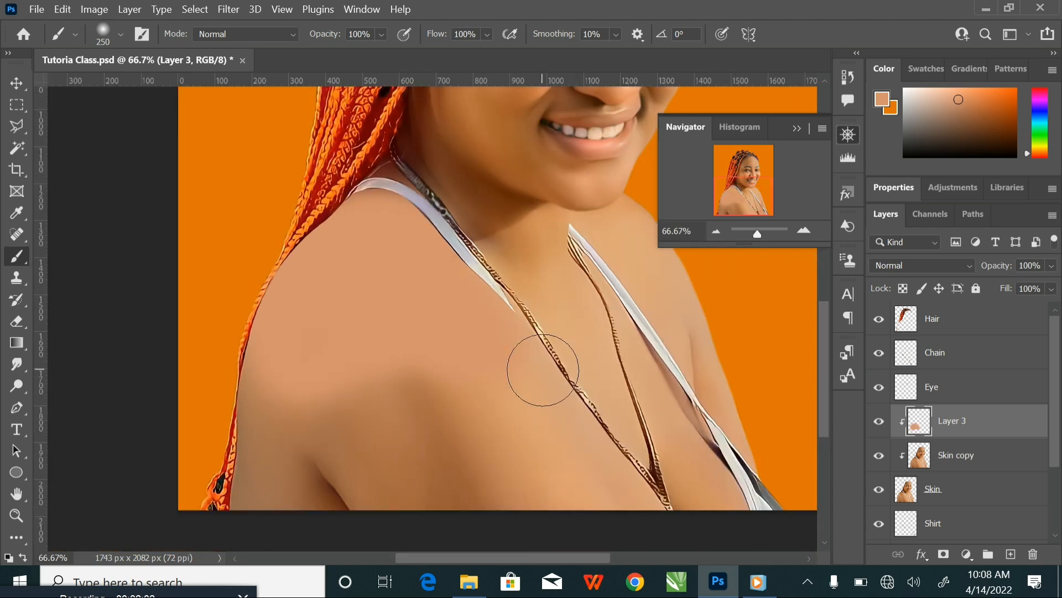
key(bracketright)
key(bracketright)
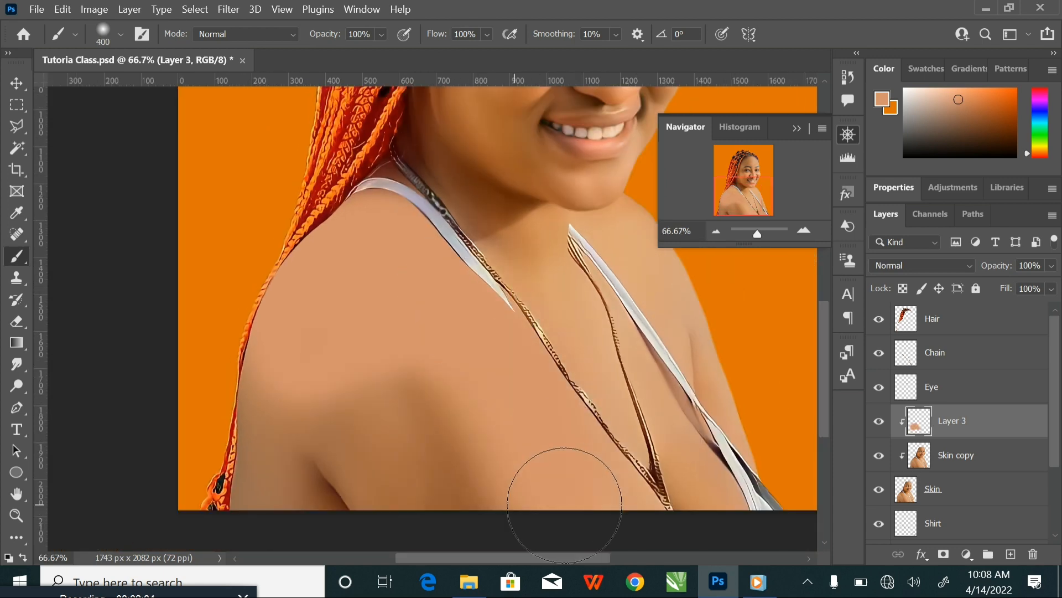
mouse_move(564, 504)
mouse_down()
mouse_move(349, 493)
mouse_move(254, 457)
mouse_up()
mouse_move(305, 401)
mouse_down()
mouse_move(362, 408)
mouse_move(372, 450)
mouse_up()
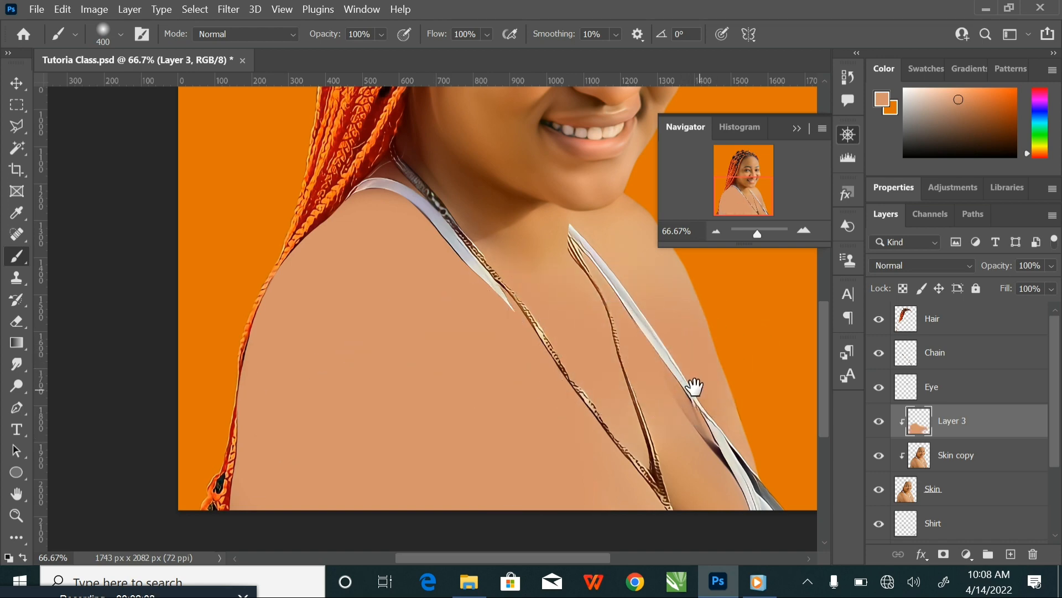
Paint the skin tone over the rest of the chest, the far shoulder and the lower neck
drag(692, 387, 618, 350)
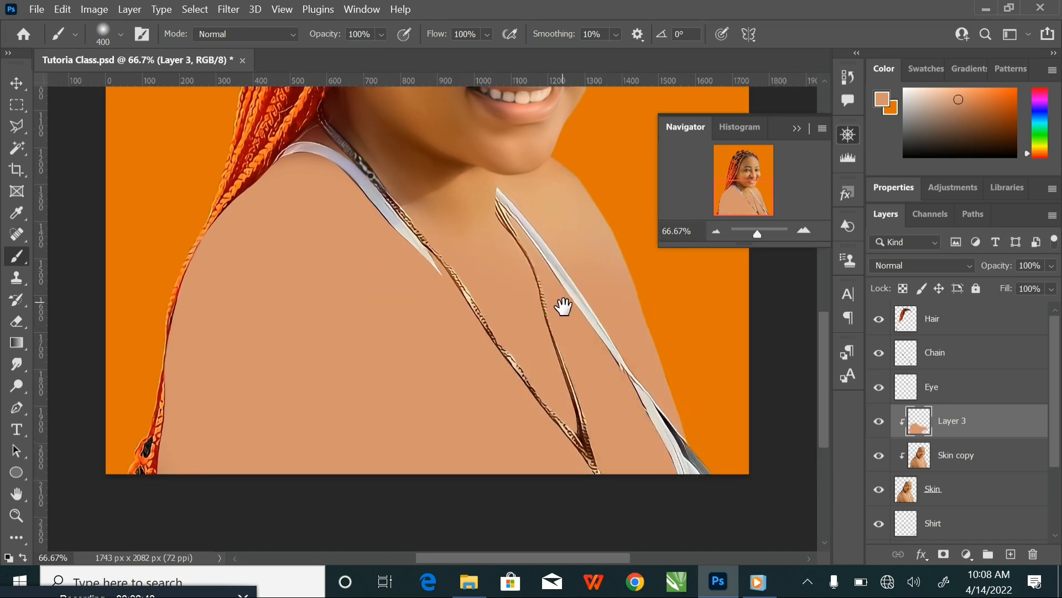
scroll(562, 303, up, 3)
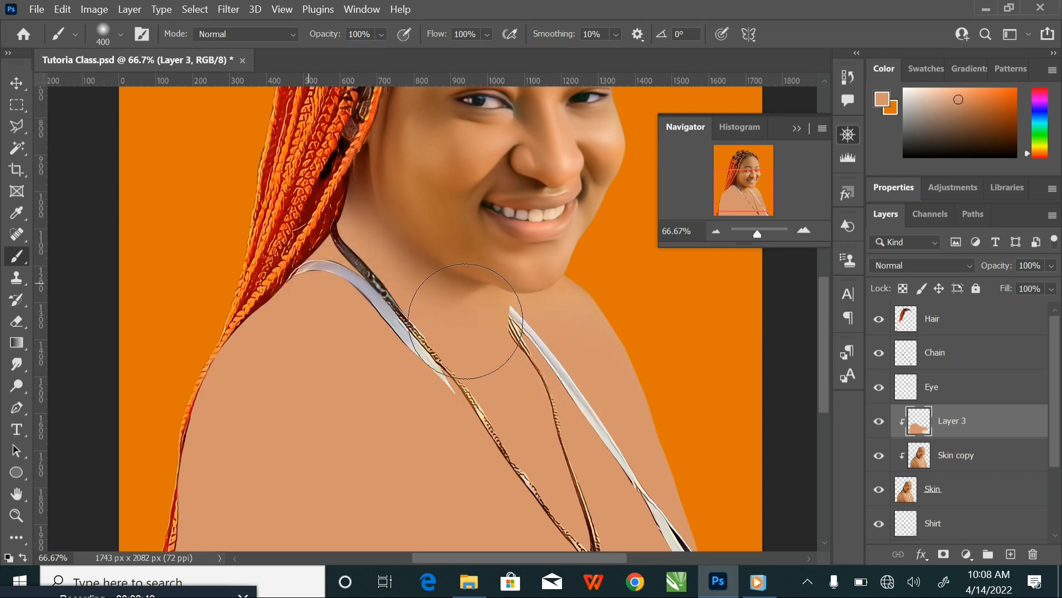
mouse_move(560, 295)
mouse_down()
mouse_move(508, 376)
mouse_move(463, 410)
mouse_up()
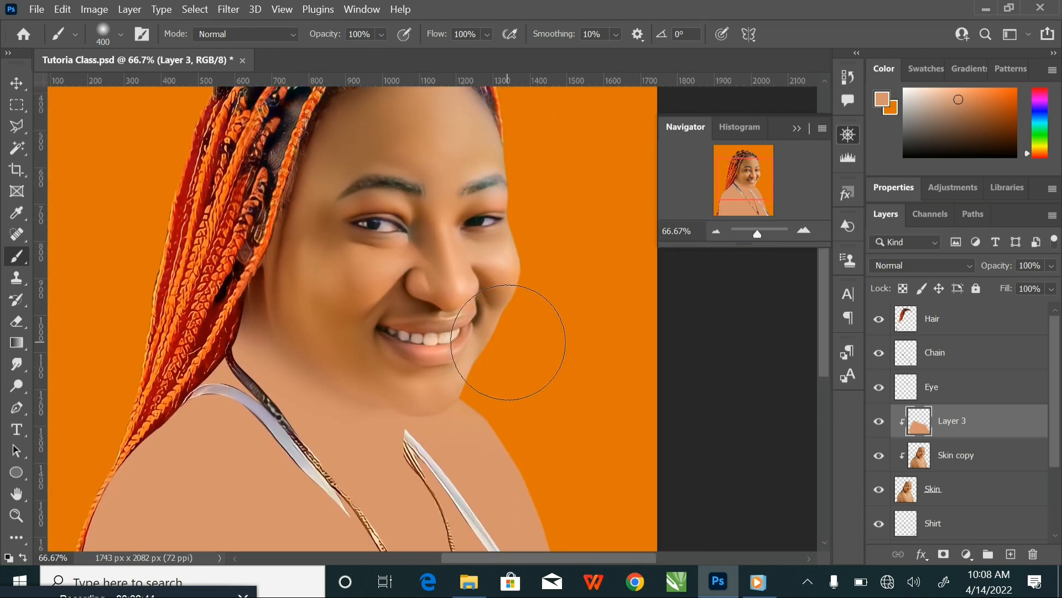
Reduce the brush to 35 px and paint the skin tone closely around the outline of the lips
key(ctrl+plus)
key(ctrl+plus)
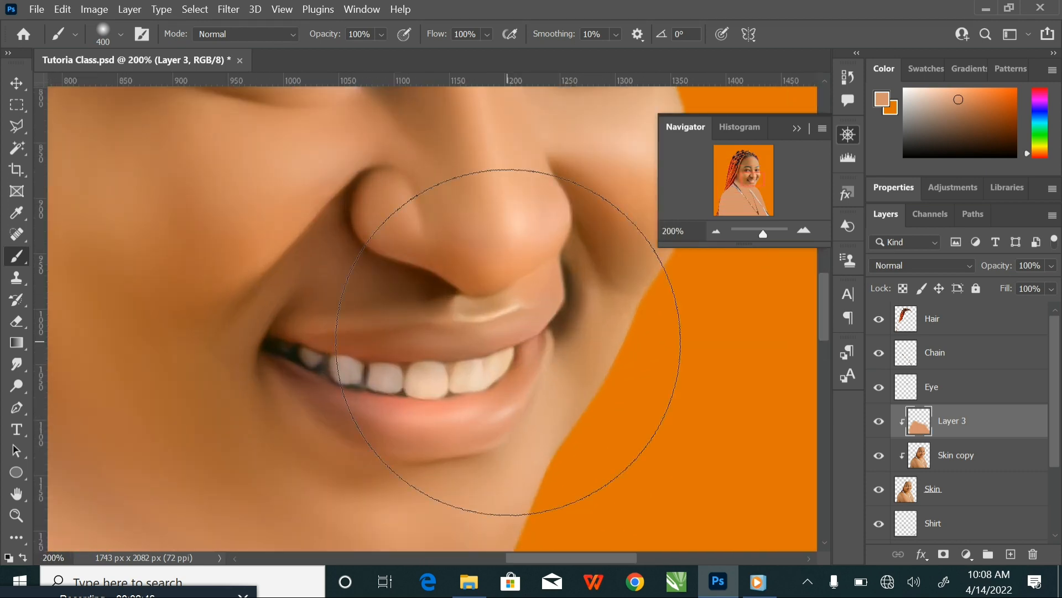
key(bracketleft)
key(bracketleft)
key(bracketleft)
key(bracketleft)
key(bracketleft)
key(bracketleft)
key(bracketleft)
key(bracketleft)
key(bracketleft)
key(bracketleft)
key(bracketleft)
key(bracketleft)
key(bracketleft)
drag(564, 326, 559, 369)
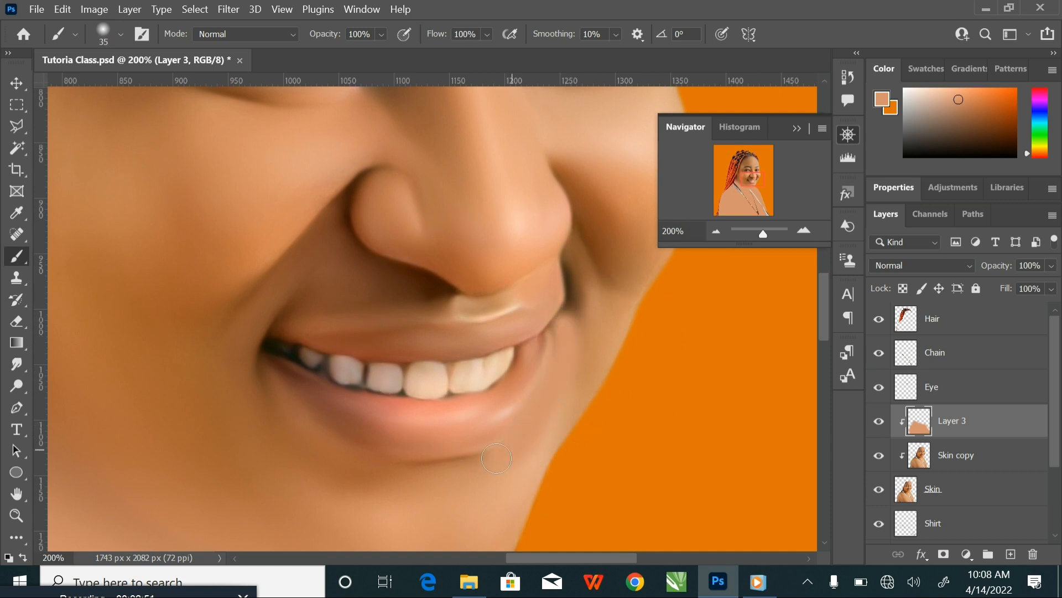
mouse_move(442, 470)
mouse_down()
mouse_move(389, 464)
mouse_move(310, 427)
mouse_move(261, 373)
mouse_move(254, 329)
mouse_move(267, 315)
mouse_move(472, 314)
mouse_up()
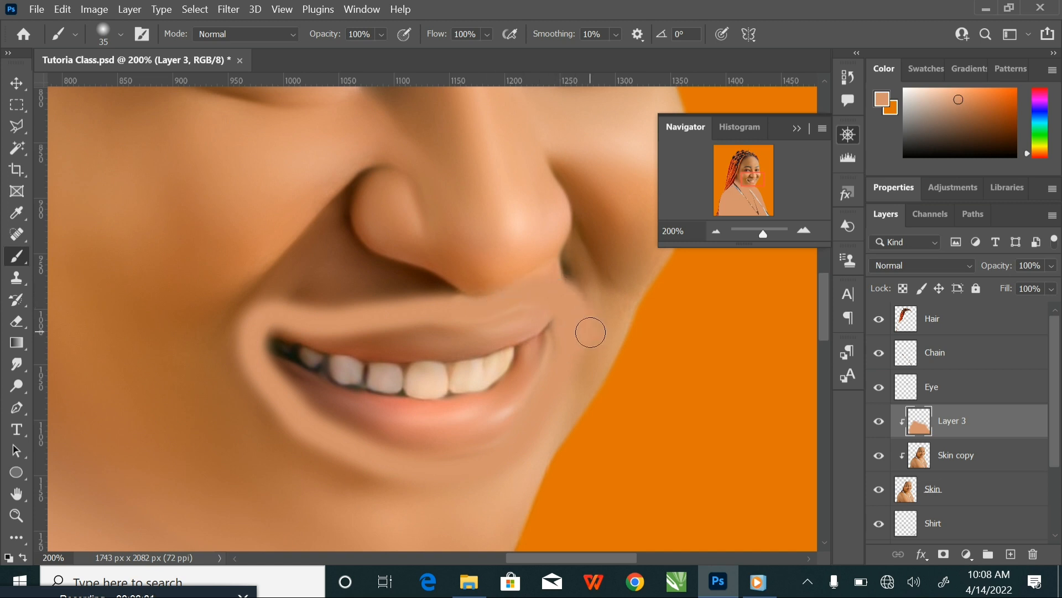
Fill the skin around the mouth, lower nose and chin, enlarging the brush in stages up to 100 px
key(bracketright)
key(bracketright)
mouse_move(498, 280)
mouse_down()
mouse_move(444, 296)
mouse_move(245, 295)
mouse_move(209, 383)
mouse_move(212, 317)
mouse_move(315, 273)
mouse_move(458, 272)
mouse_move(615, 244)
mouse_move(451, 243)
mouse_move(238, 272)
mouse_move(200, 389)
mouse_move(230, 399)
mouse_move(230, 367)
mouse_move(279, 451)
mouse_move(247, 422)
mouse_move(272, 420)
mouse_move(344, 483)
mouse_move(422, 500)
mouse_move(377, 494)
mouse_up()
key(bracketright)
key(bracketright)
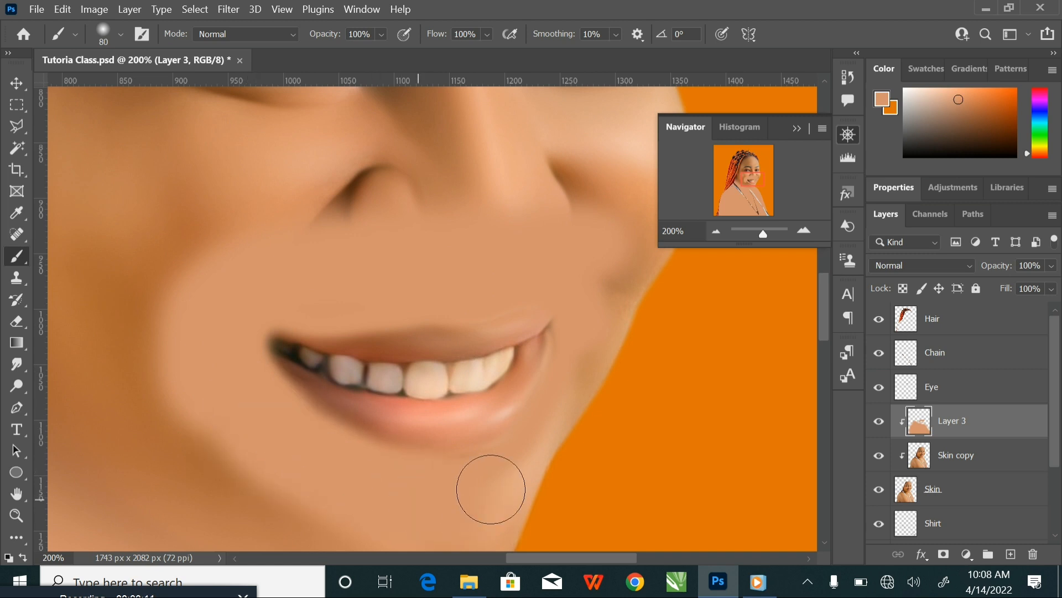
key(bracketright)
key(bracketright)
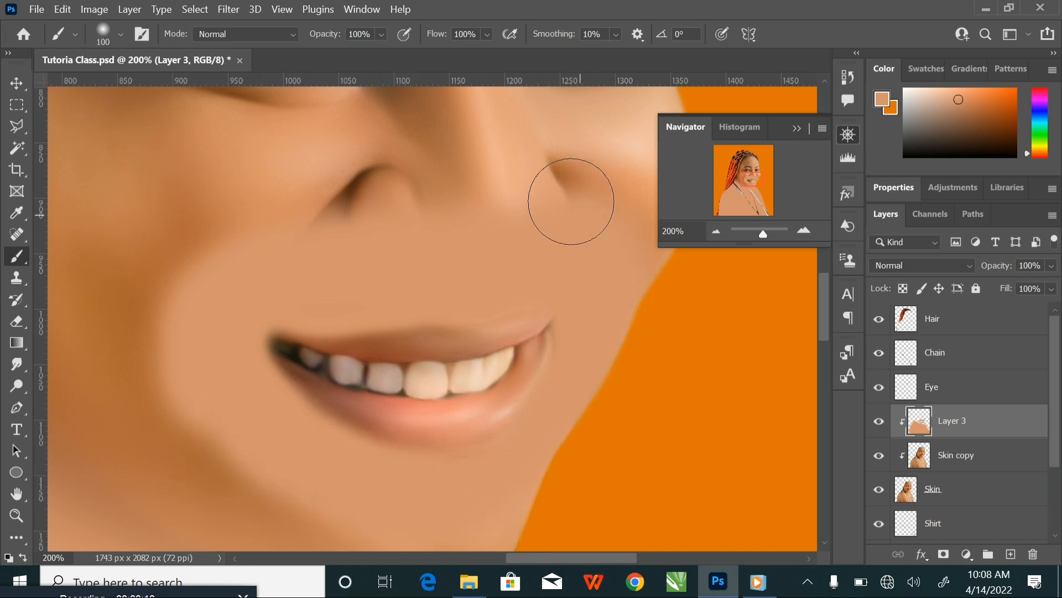
Paint the skin tone over the cheeks, nose, jaw and neck, enlarging the brush to 250 px
key(ctrl+minus)
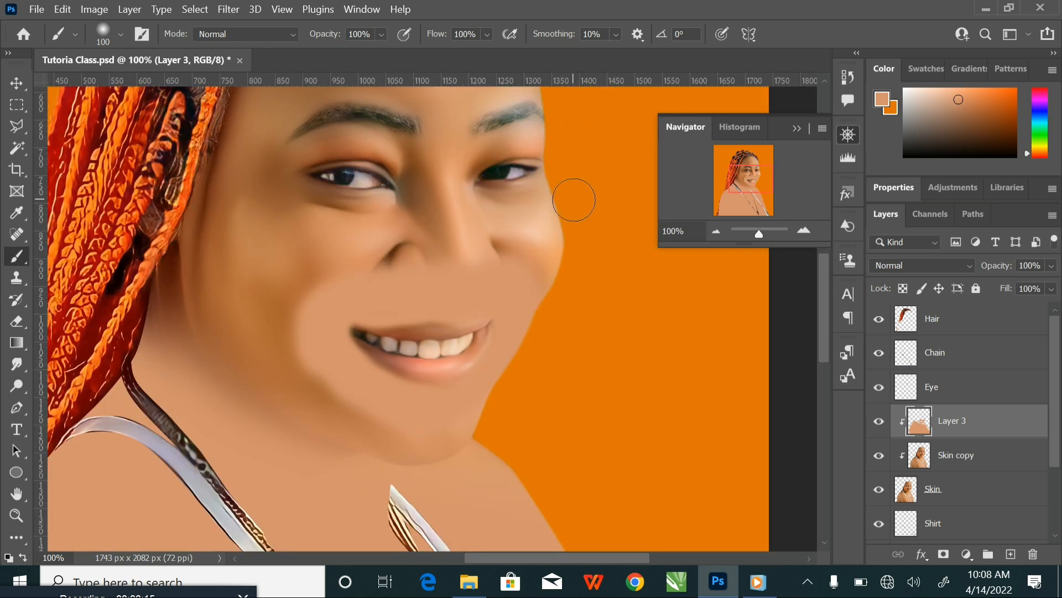
mouse_move(547, 278)
mouse_down()
mouse_move(434, 239)
mouse_move(340, 268)
mouse_move(296, 318)
mouse_move(289, 362)
mouse_move(334, 412)
mouse_move(377, 433)
mouse_move(453, 444)
mouse_move(435, 454)
mouse_move(273, 381)
mouse_move(218, 239)
mouse_move(273, 280)
mouse_up()
key(bracketright)
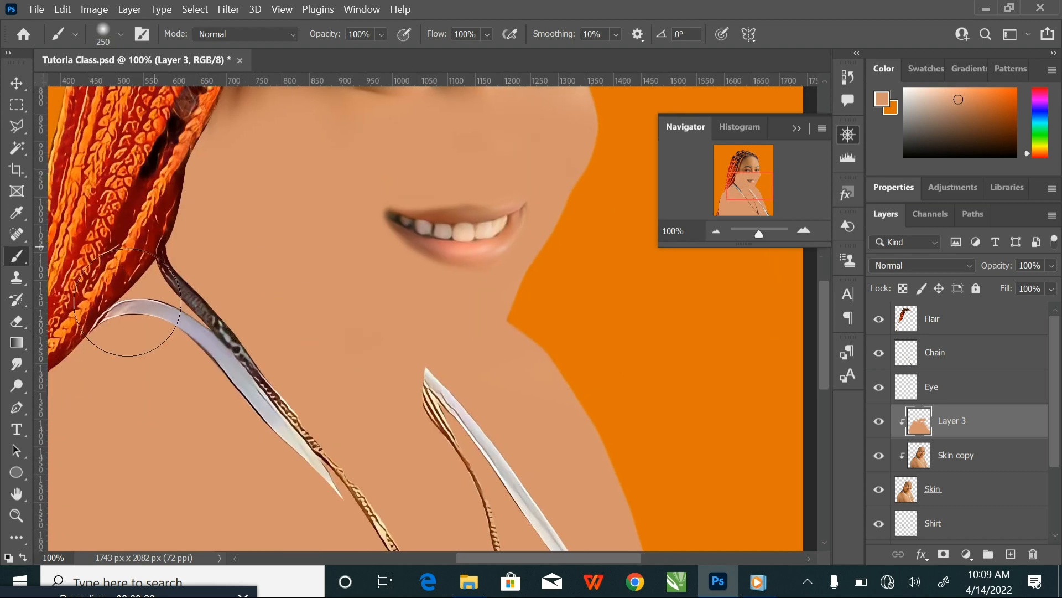
drag(431, 404, 518, 337)
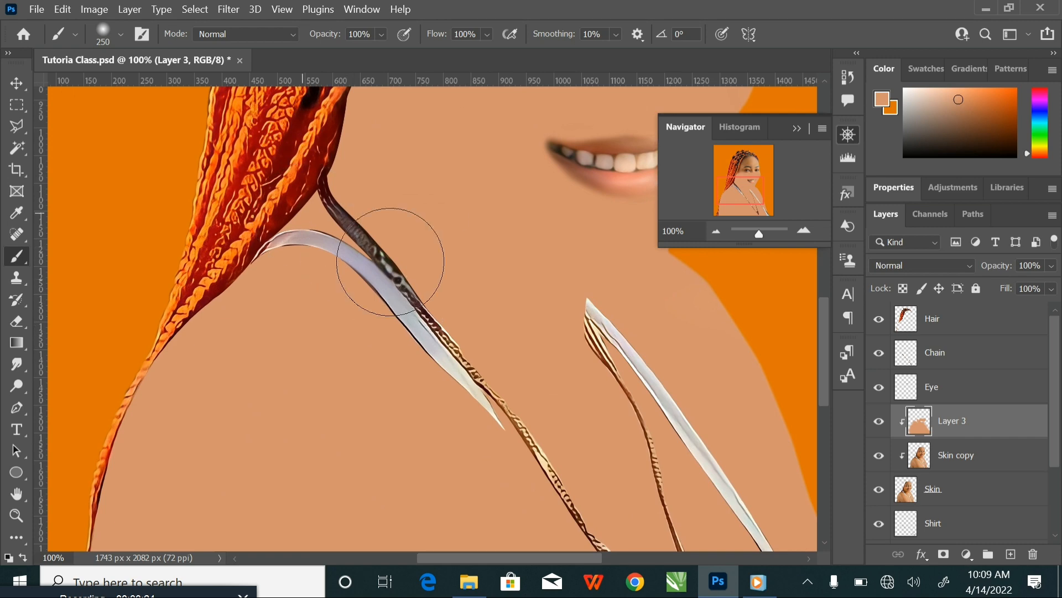
mouse_move(391, 263)
mouse_down()
mouse_move(437, 270)
mouse_move(386, 252)
mouse_up()
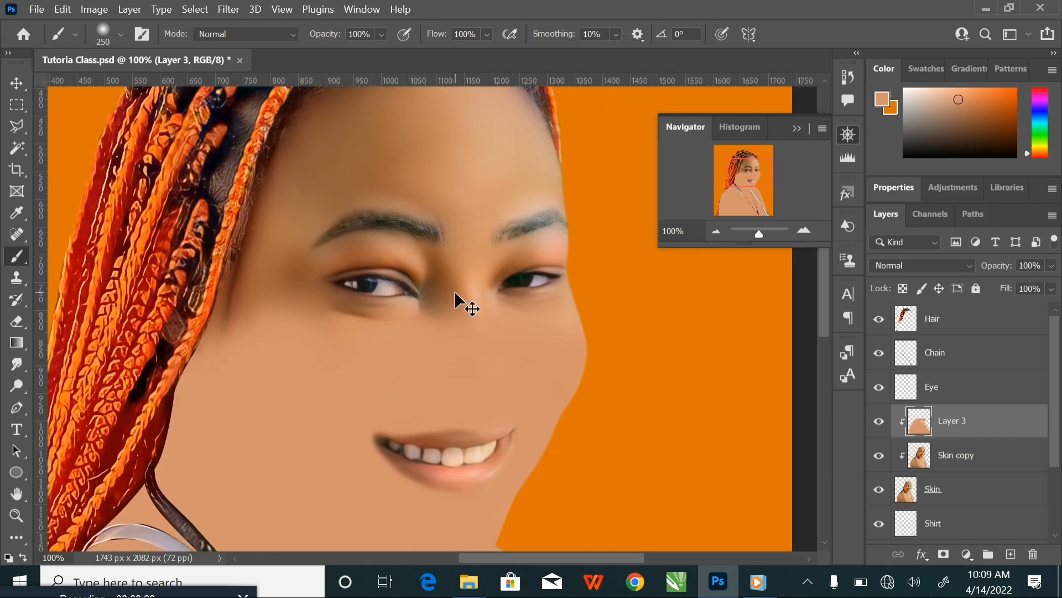
Reduce the brush to 35 px and paint the skin tone around the edge of the eye nearer the braids
key(ctrl+plus)
key(bracketleft)
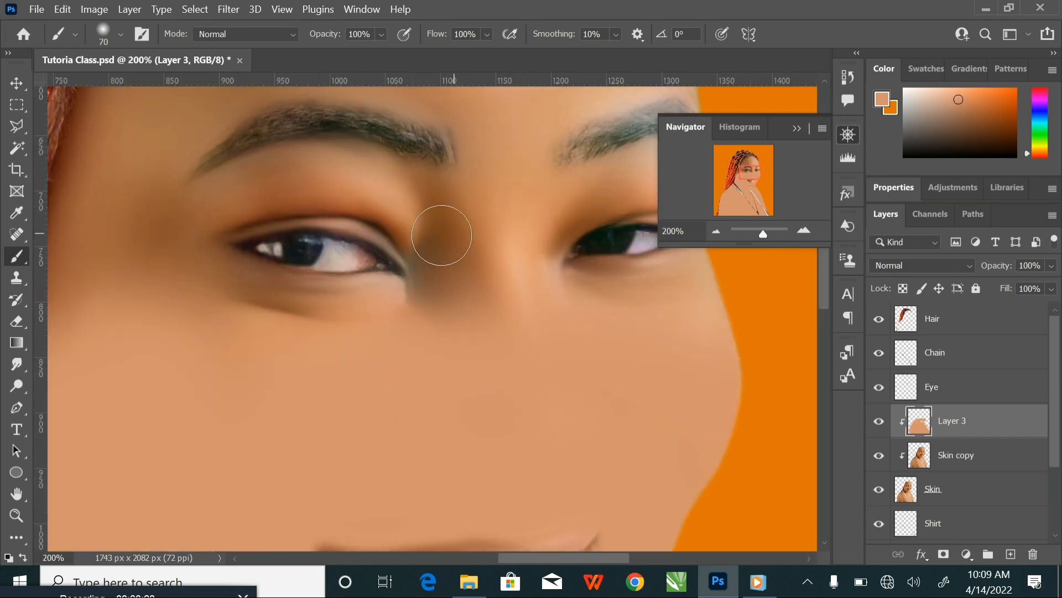
mouse_move(413, 271)
mouse_down()
mouse_move(362, 230)
mouse_move(313, 225)
mouse_move(246, 237)
mouse_move(273, 270)
mouse_move(352, 275)
mouse_up()
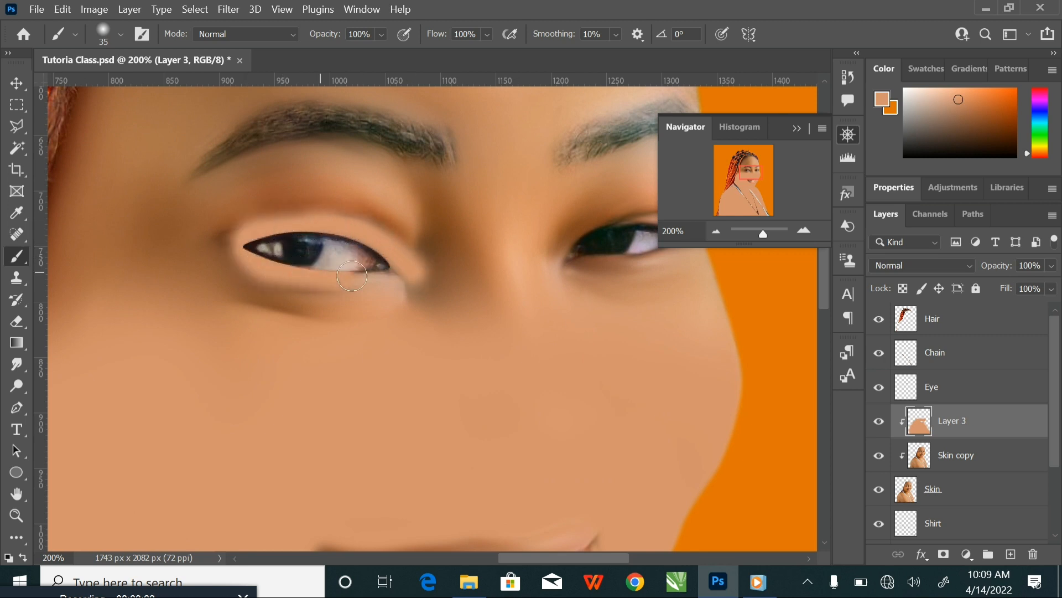
drag(422, 263, 445, 273)
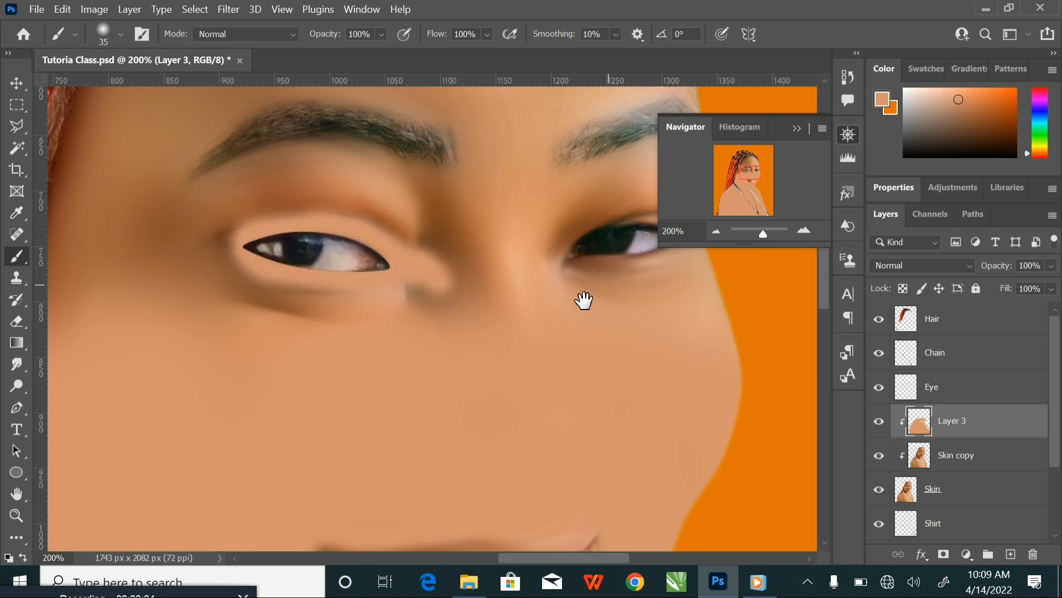
Paint the skin tone around the far eye and its lids, enlarging the brush from 35 to 80 px
drag(585, 300, 488, 345)
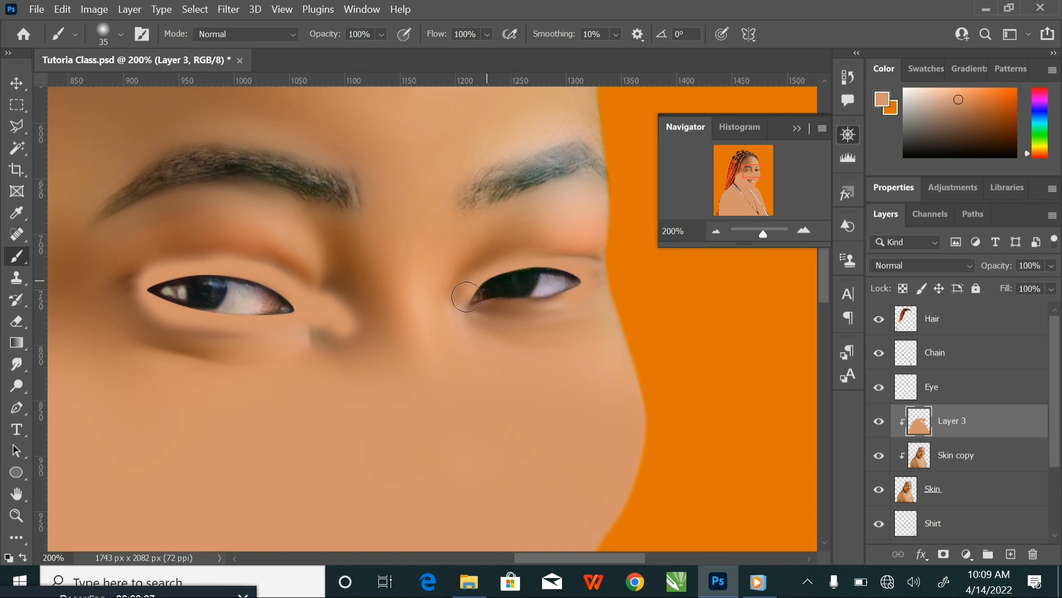
mouse_move(467, 297)
mouse_down()
mouse_move(518, 307)
mouse_move(596, 296)
mouse_up()
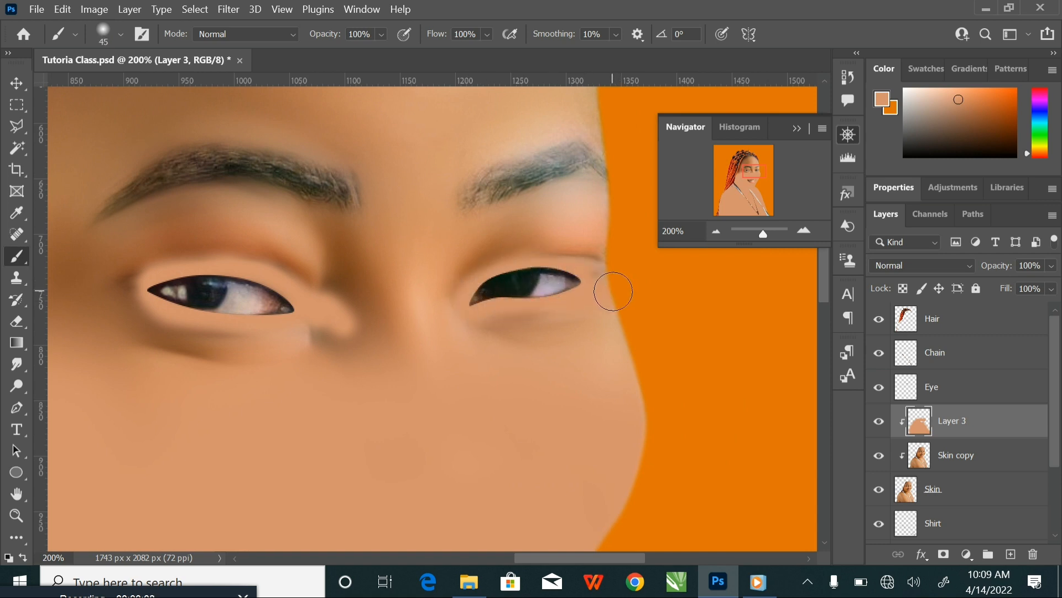
mouse_move(584, 260)
mouse_down()
mouse_move(439, 282)
mouse_move(448, 318)
mouse_up()
key(bracketright)
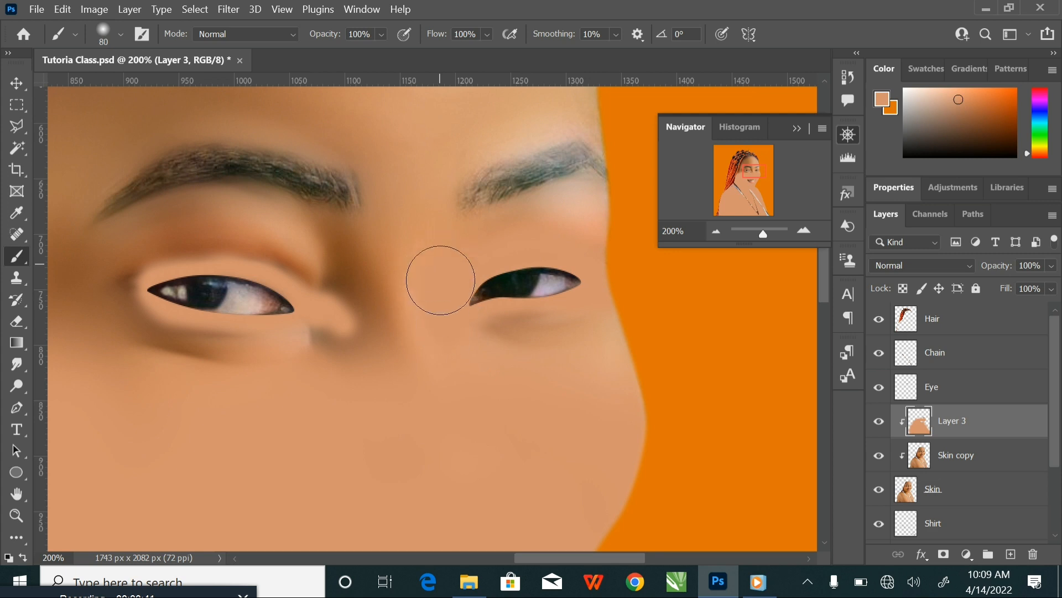
mouse_move(441, 280)
mouse_down()
mouse_move(555, 219)
mouse_move(660, 204)
mouse_move(540, 197)
mouse_move(424, 270)
mouse_move(517, 355)
mouse_move(463, 328)
mouse_move(566, 361)
mouse_up()
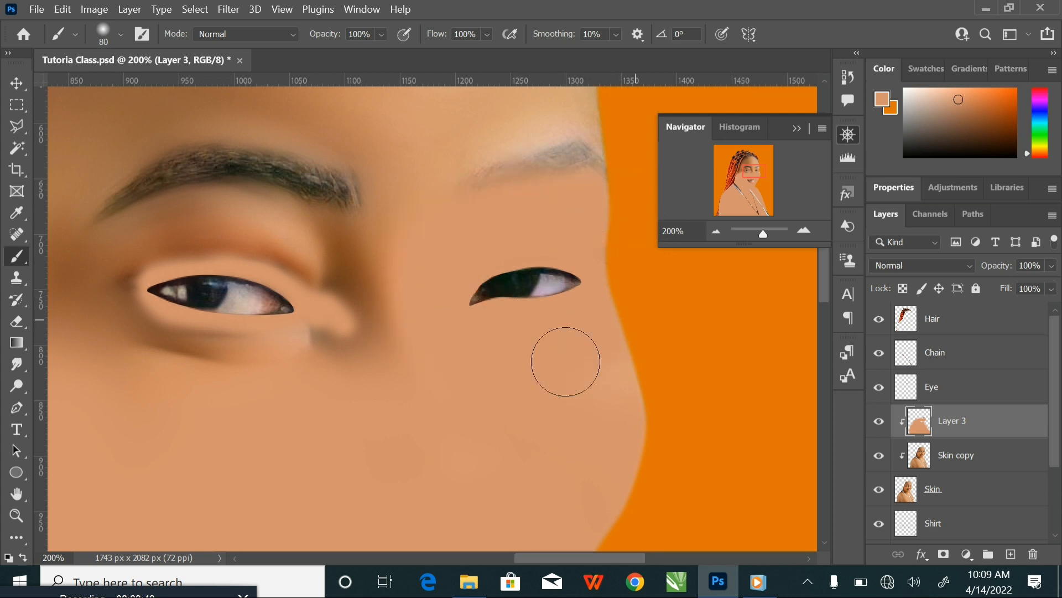
Cover the nose bridge and the skin around the eye nearer the braids with a 90 to 100 px brush
key(bracketright)
key(bracketright)
mouse_move(408, 370)
mouse_down()
mouse_move(351, 289)
mouse_move(359, 302)
mouse_move(253, 248)
mouse_move(100, 276)
mouse_move(137, 322)
mouse_move(301, 333)
mouse_move(372, 315)
mouse_move(349, 371)
mouse_move(454, 365)
mouse_move(575, 340)
mouse_up()
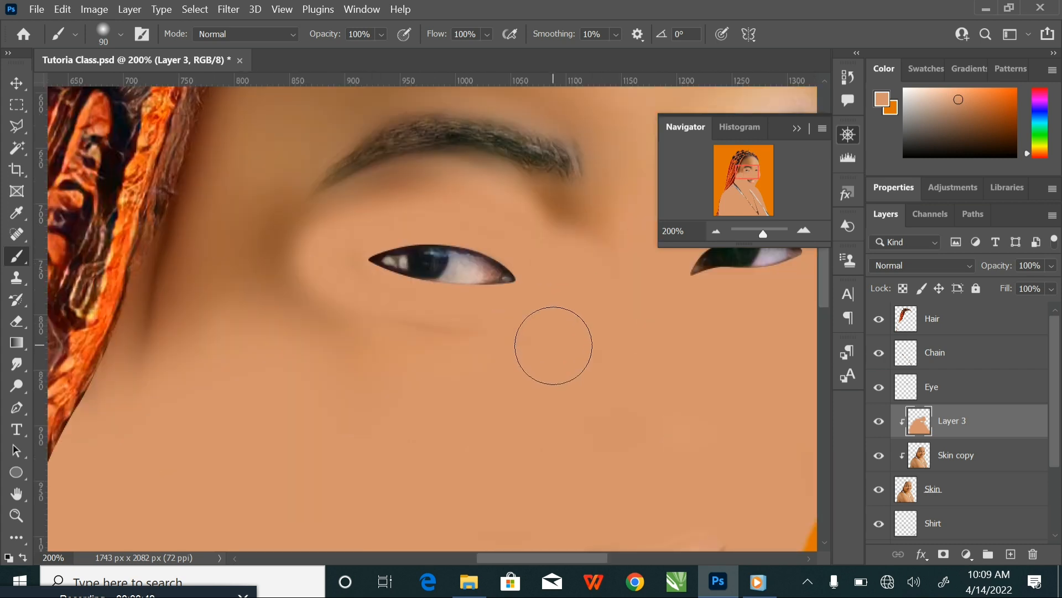
key(bracketright)
mouse_move(309, 277)
mouse_down()
mouse_move(284, 318)
mouse_move(398, 404)
mouse_up()
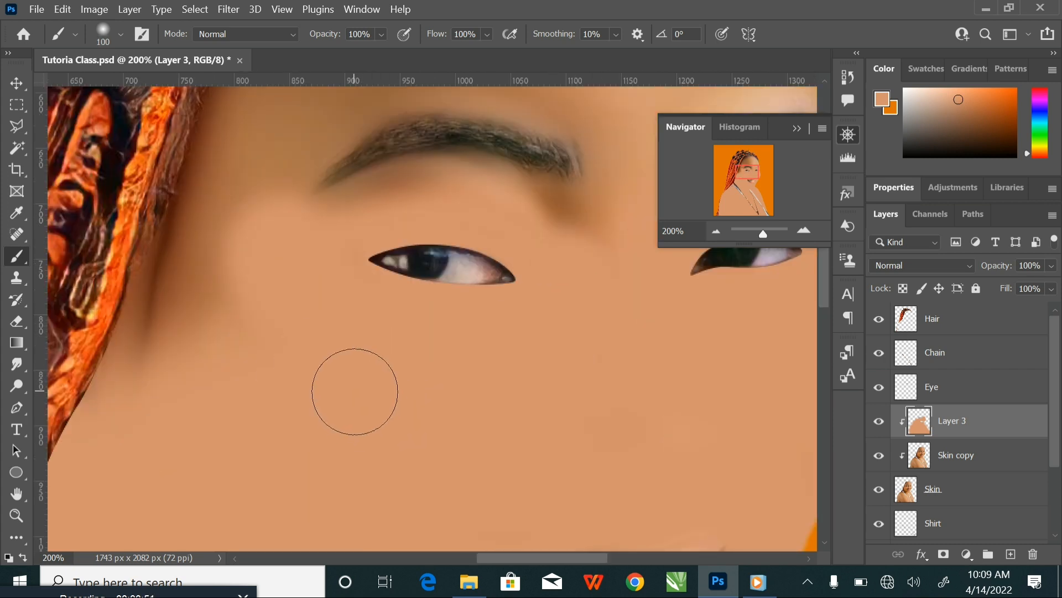
Enlarge the brush to 150 px and paint over the temple, the eyebrow nearer the braids and the lower forehead
key(bracketright)
key(bracketright)
mouse_move(264, 288)
mouse_down()
mouse_move(178, 311)
mouse_move(160, 402)
mouse_move(145, 384)
mouse_up()
drag(273, 256, 232, 356)
mouse_move(327, 271)
mouse_down()
mouse_move(517, 281)
mouse_move(563, 329)
mouse_up()
drag(410, 217, 229, 245)
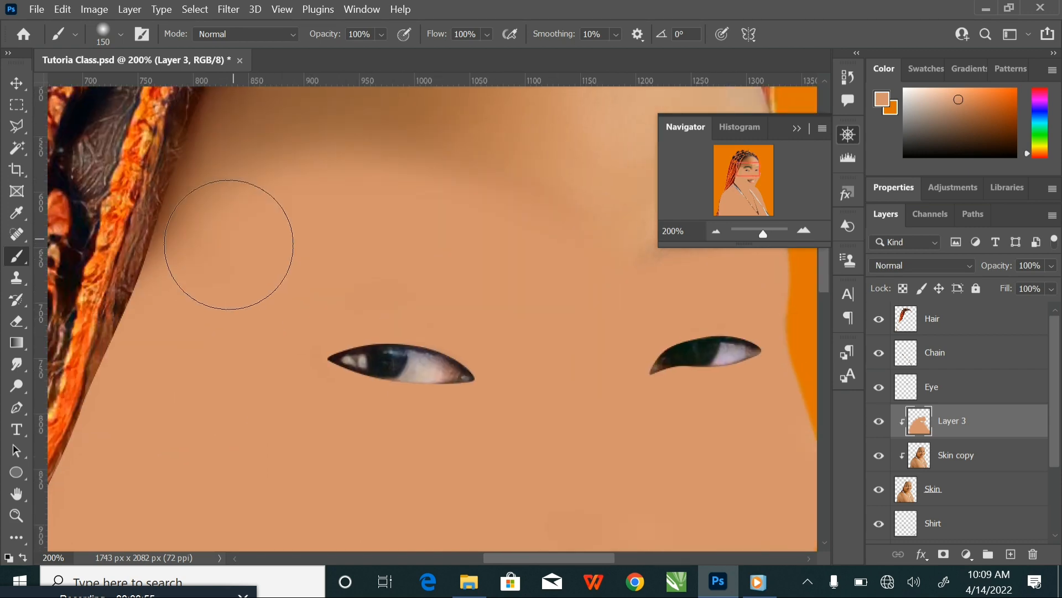
Paint the skin tone over the forehead and the remaining eyebrow up to the hairline, enlarging the brush to 300 px
key(ctrl+minus)
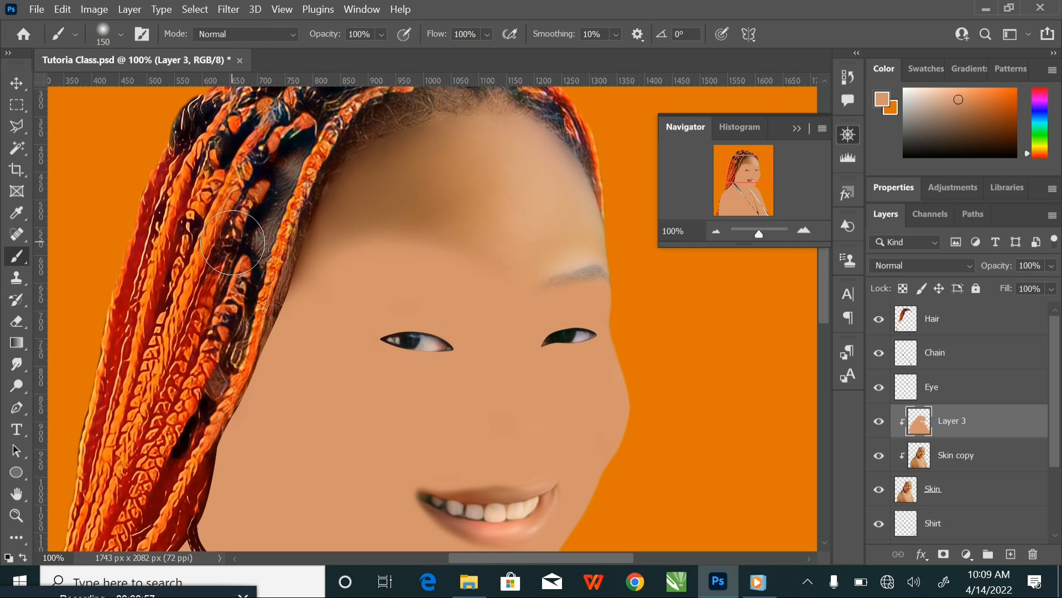
drag(376, 332, 360, 395)
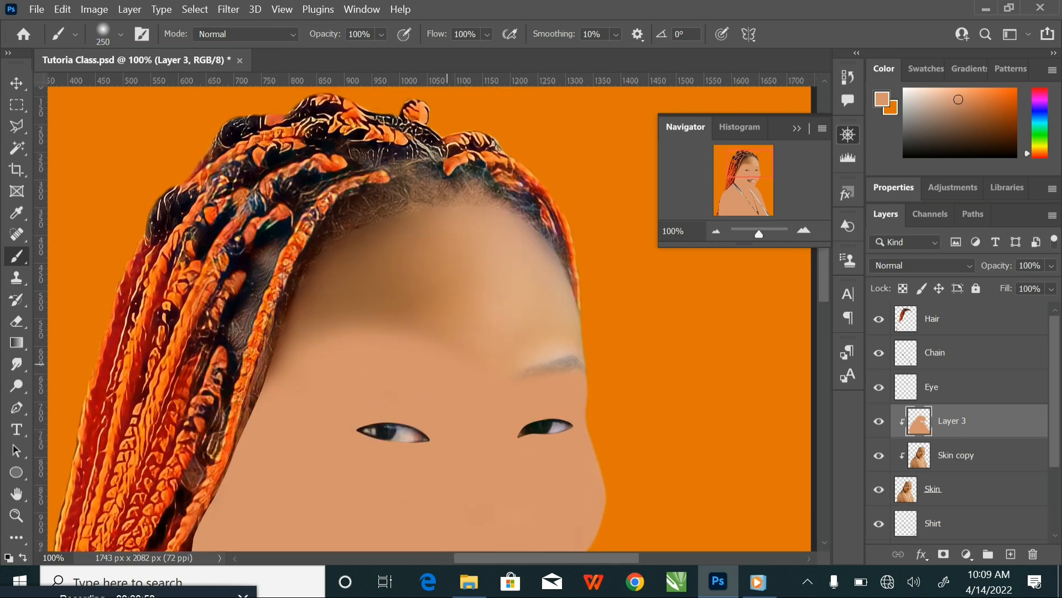
key(bracketright)
mouse_move(457, 366)
mouse_down()
mouse_move(487, 358)
mouse_move(337, 332)
mouse_move(219, 443)
mouse_move(260, 268)
mouse_move(601, 294)
mouse_move(416, 204)
mouse_move(436, 350)
mouse_up()
mouse_move(471, 319)
mouse_down()
mouse_move(468, 259)
mouse_move(498, 72)
mouse_up()
drag(498, 332, 559, 128)
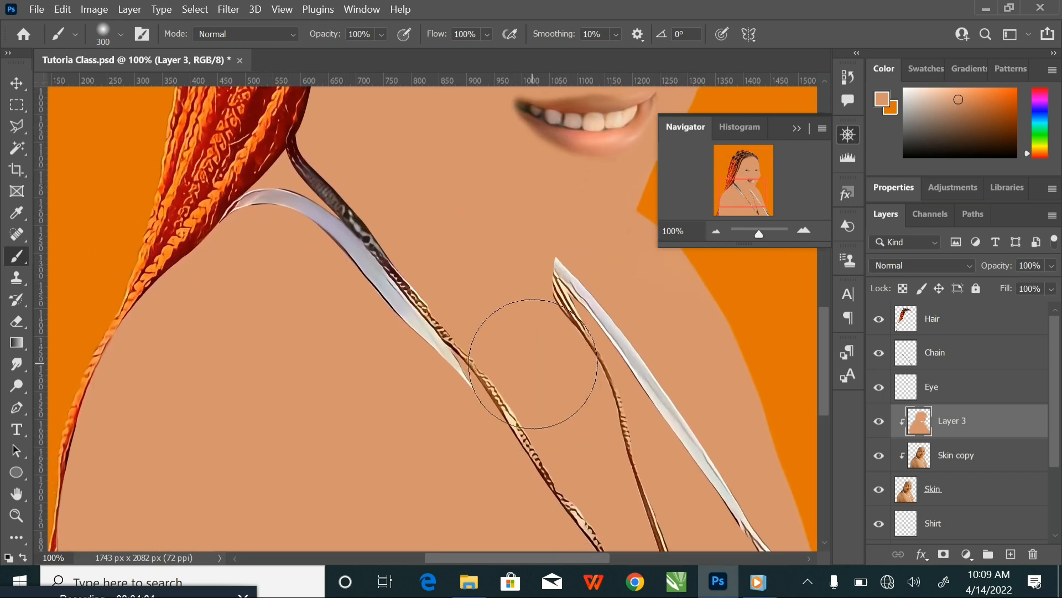
Set the blend mode of the painted Layer 3 to Color
key(ctrl+minus)
key(ctrl+minus)
key(ctrl+minus)
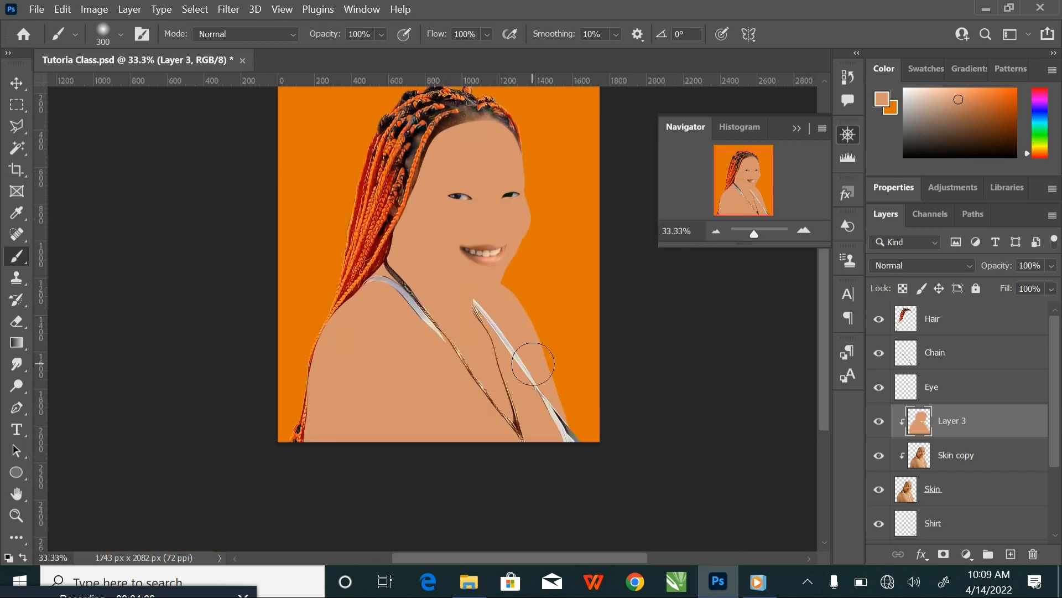
drag(533, 280, 526, 316)
drag(533, 272, 537, 295)
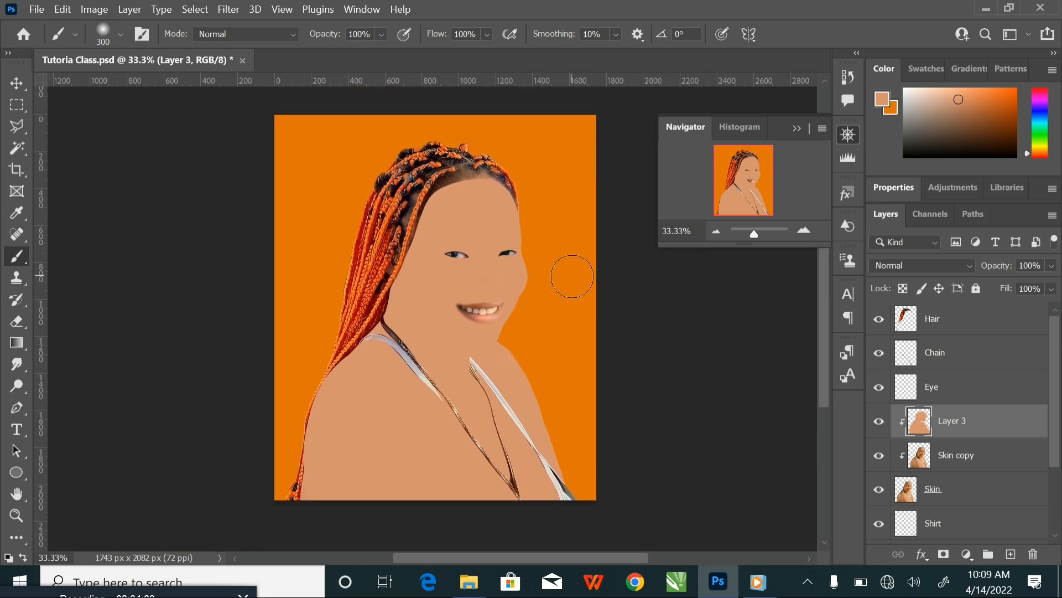
click(938, 263)
click(902, 537)
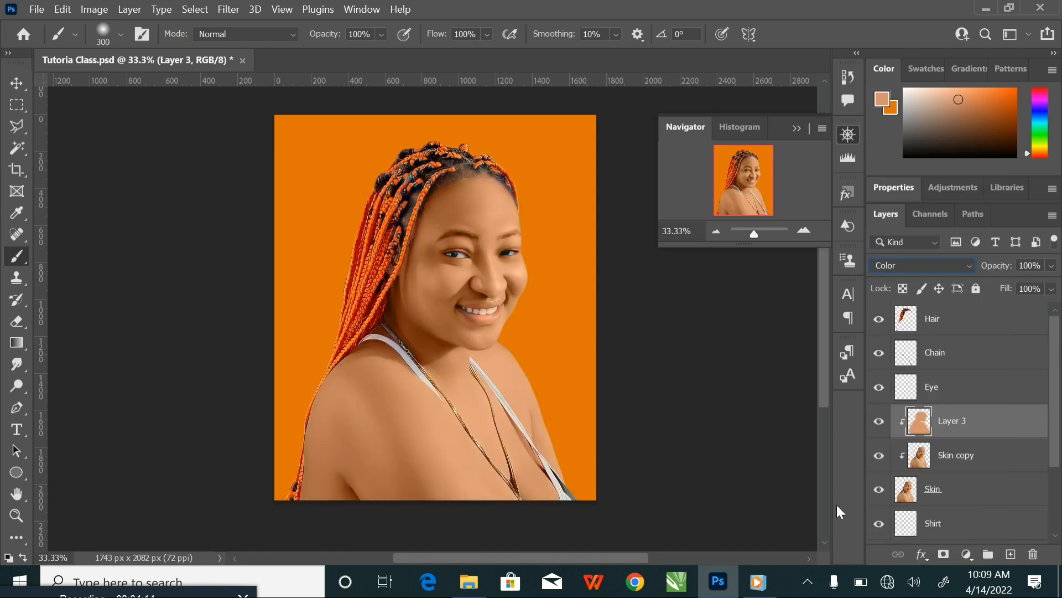
Toggle the visibility of Layer 3 to compare the portrait with and without the color layer
key(ctrl+plus)
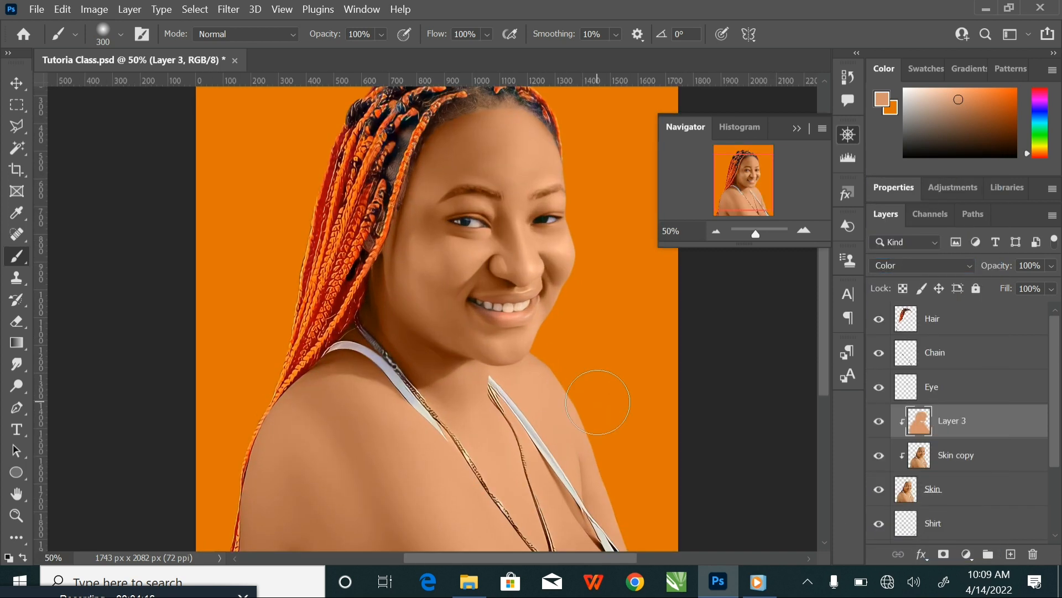
click(880, 424)
key(ctrl+minus)
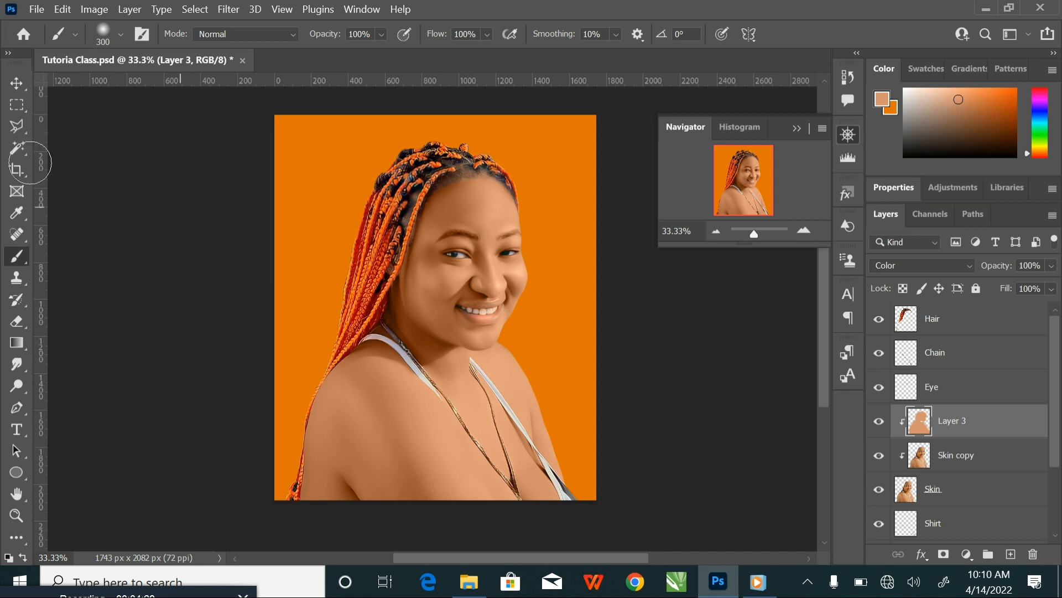
Switch to the Move tool, deselect all layers and save the document
click(15, 83)
click(212, 213)
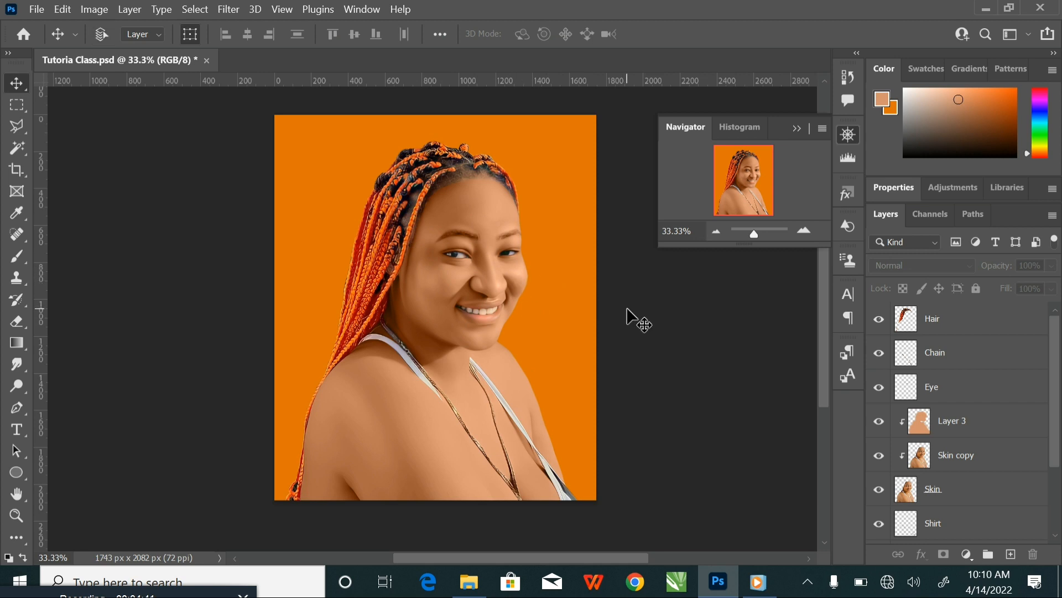
key(ctrl+s)
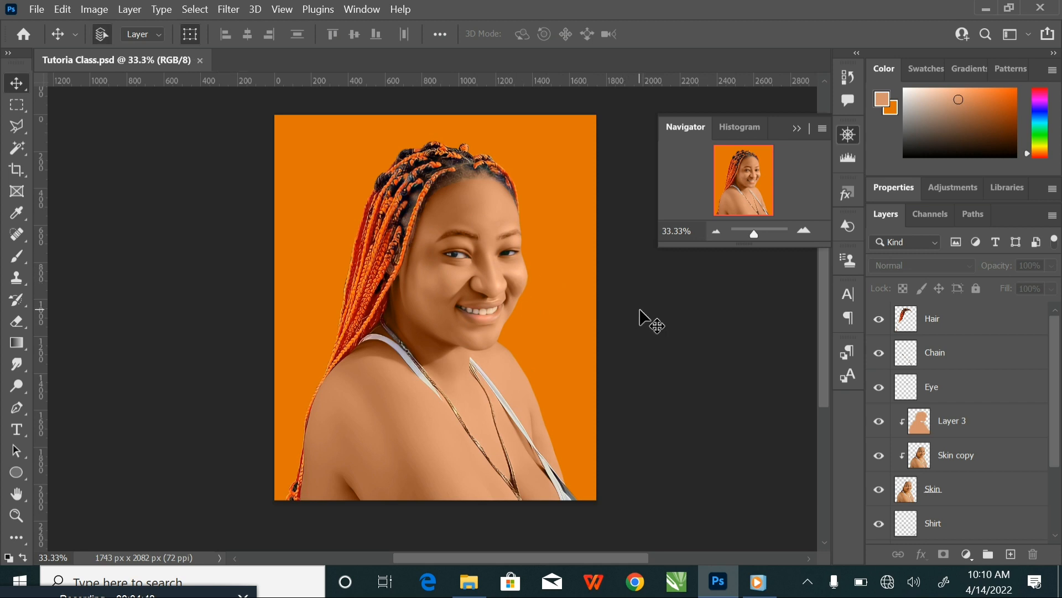